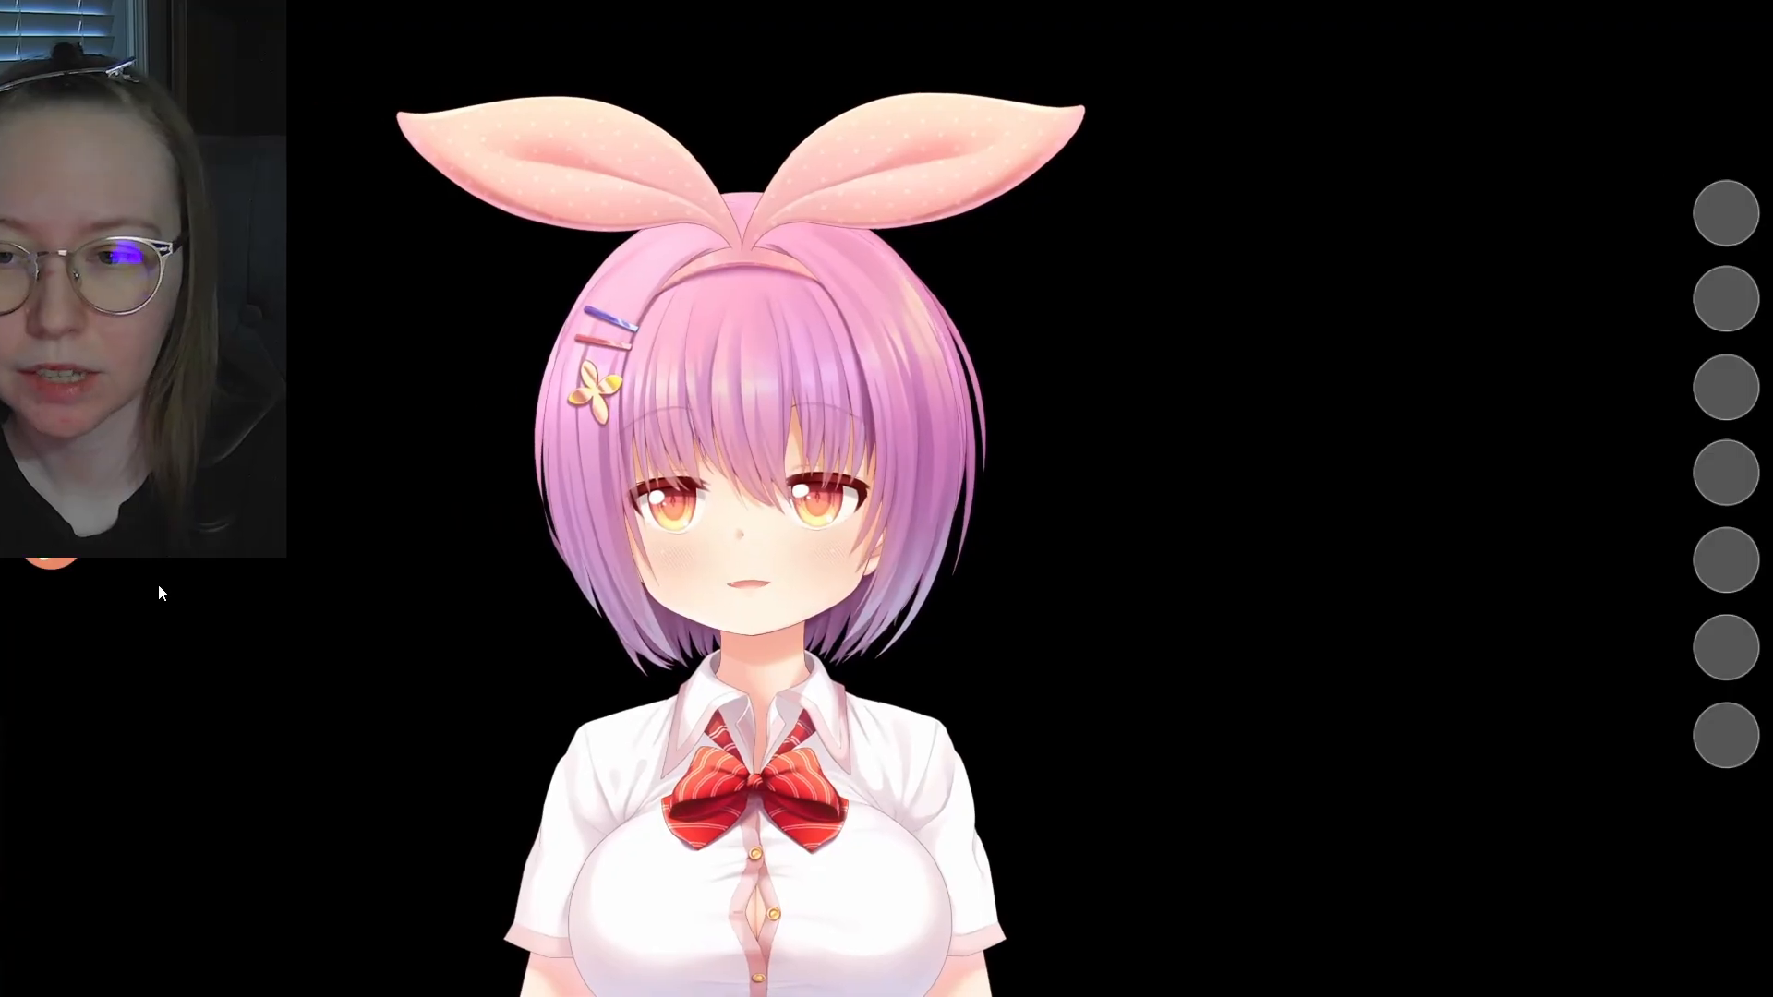
Open the model settings and deactivate Movement Config for the avatar
double_click(157, 591)
click(54, 445)
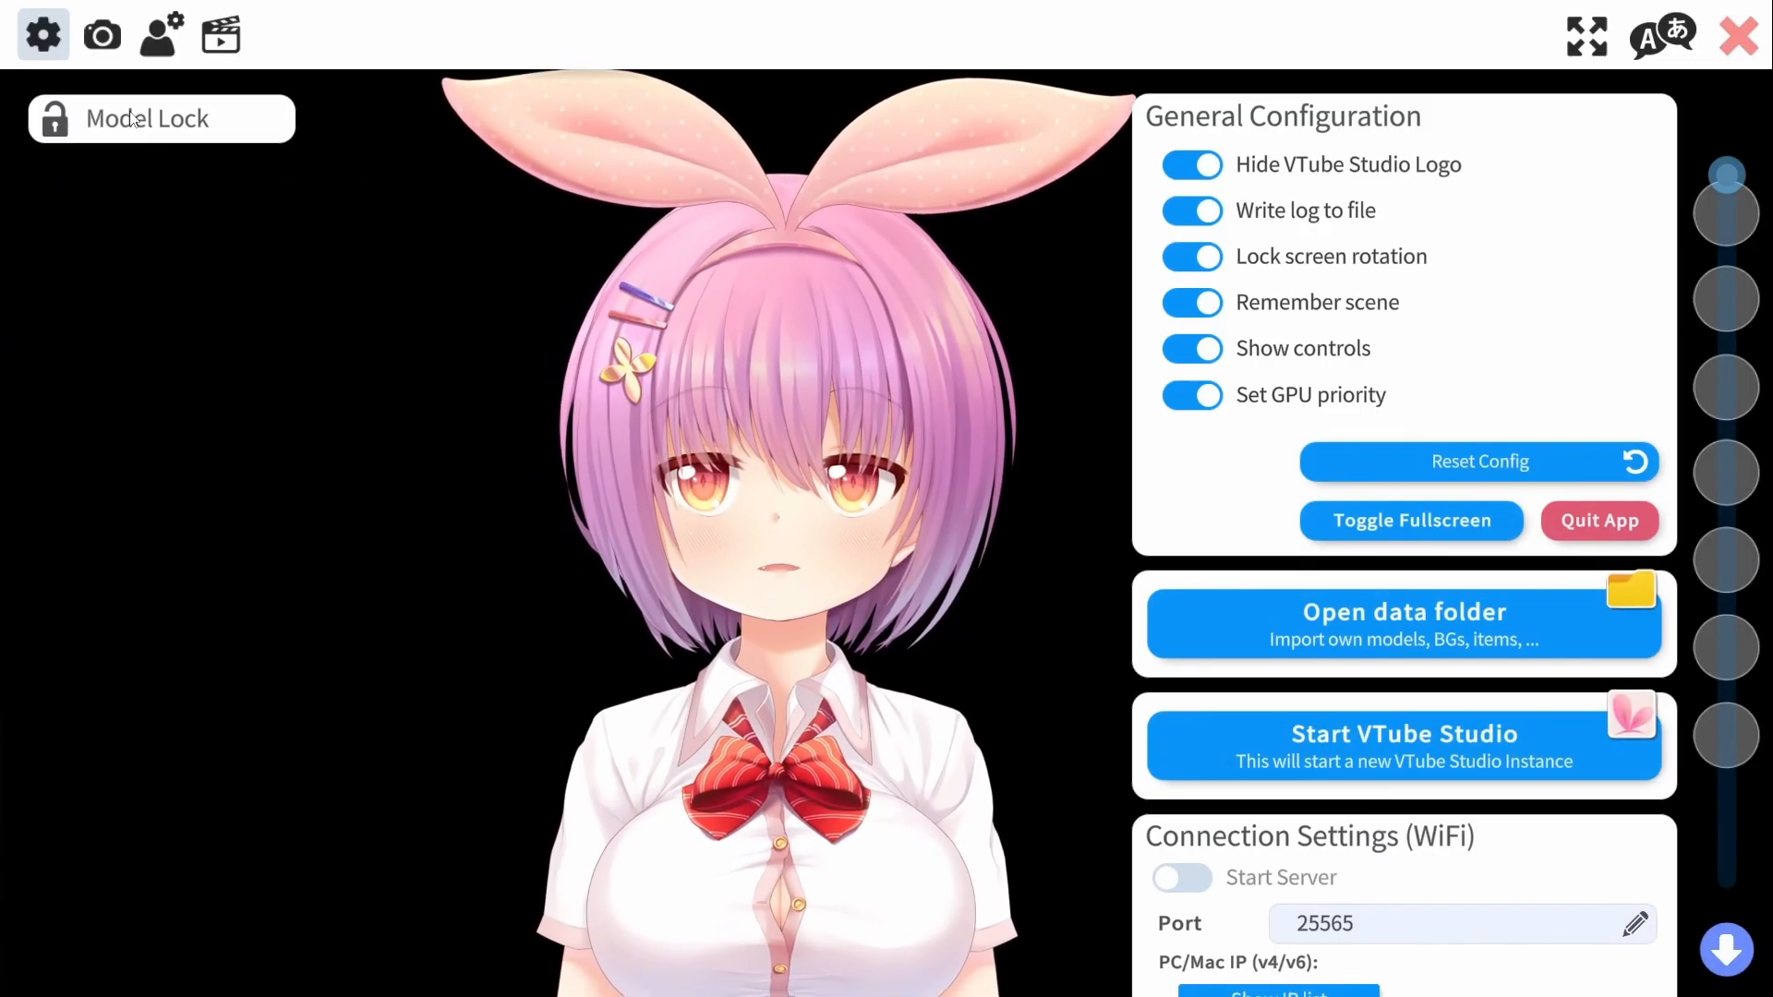
click(164, 35)
scroll(1253, 793, down, 8)
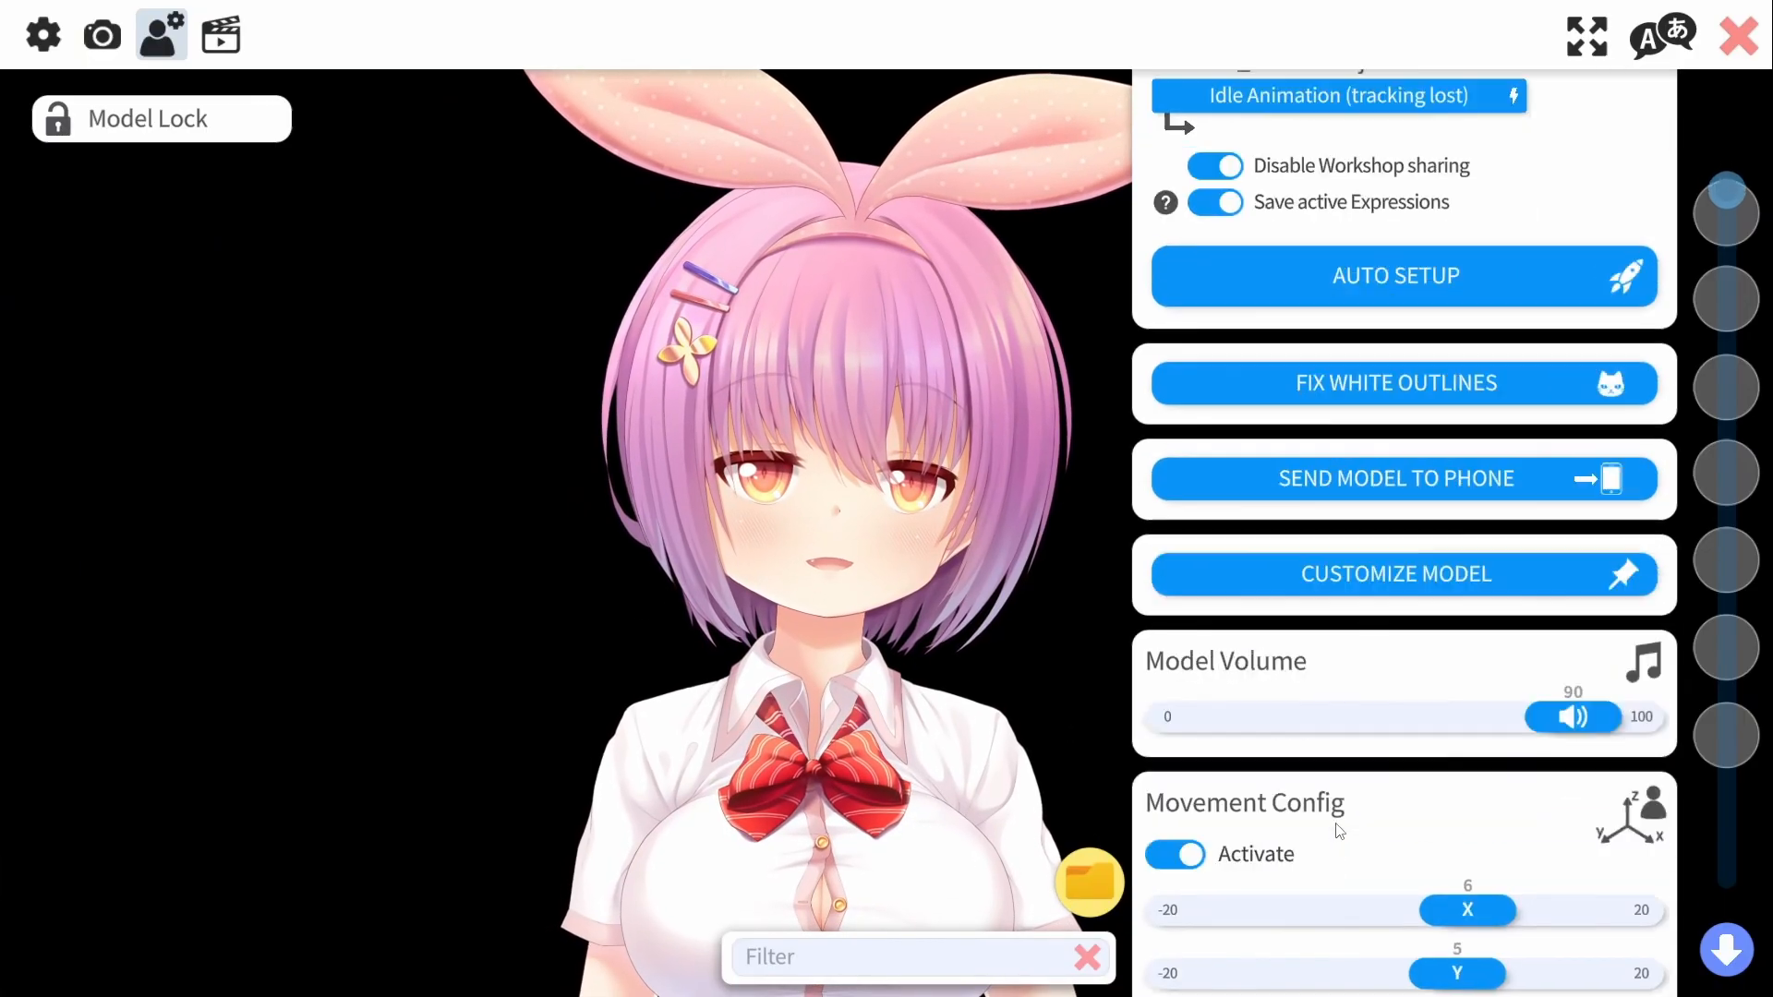
scroll(1321, 783, up, 1)
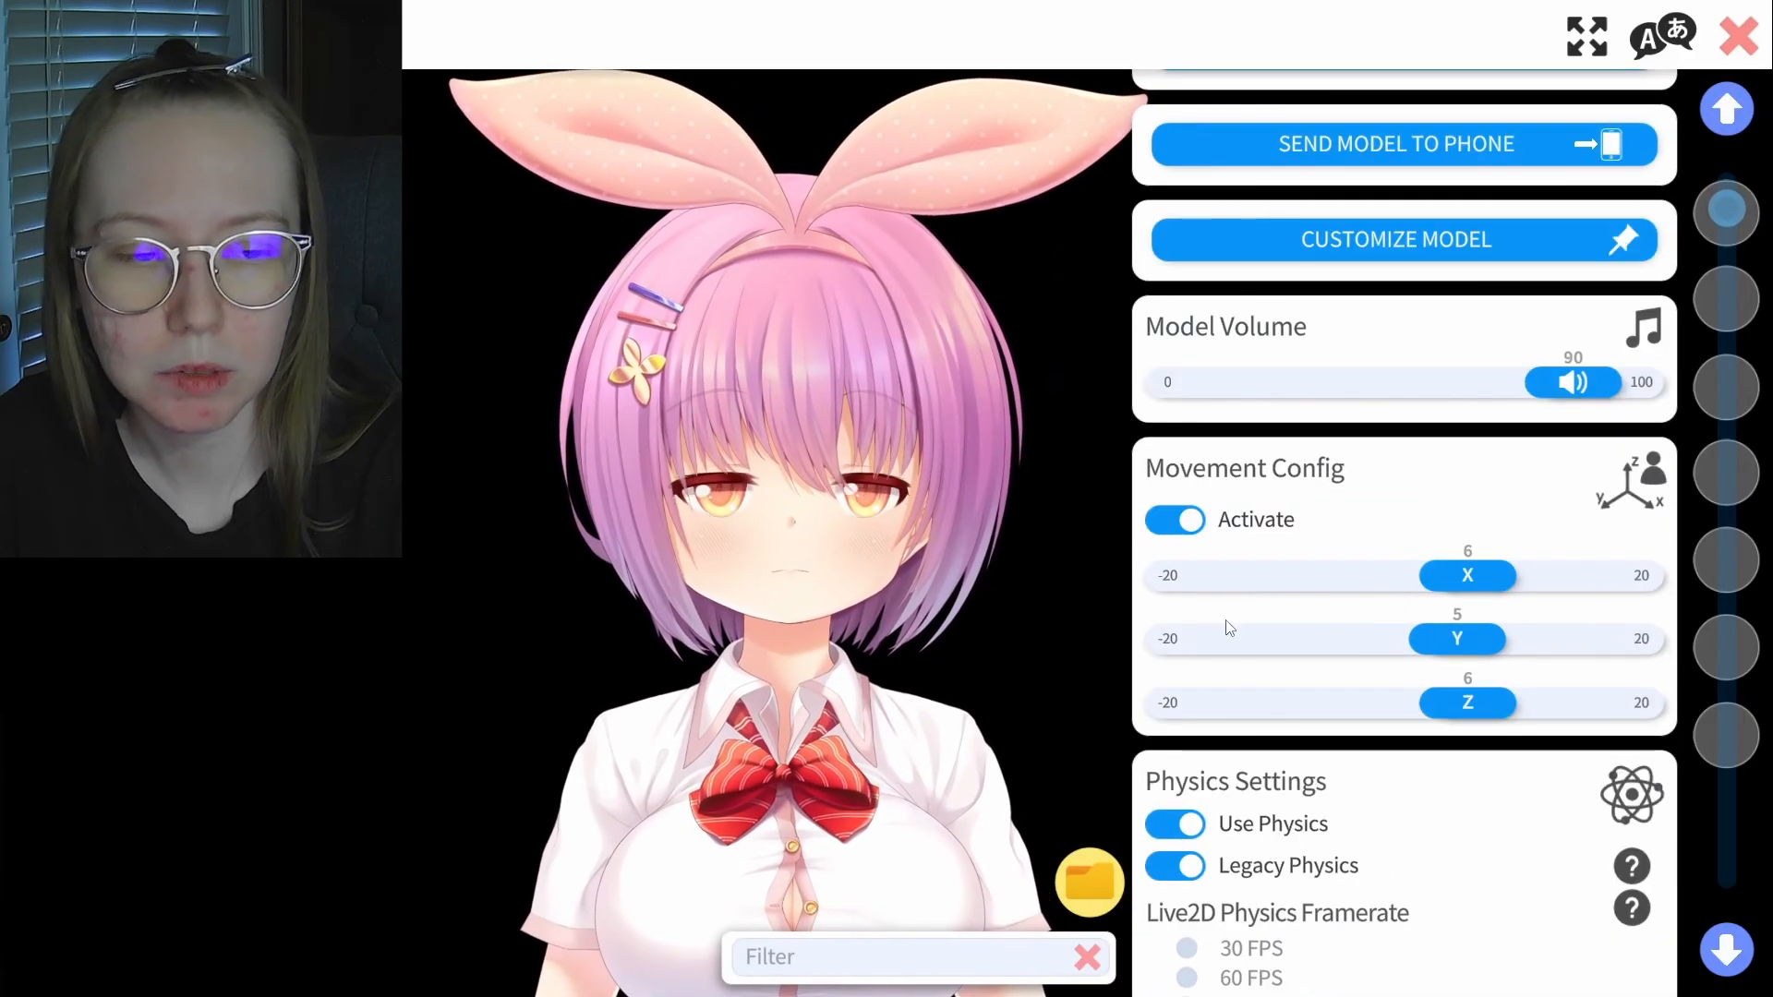
click(1197, 523)
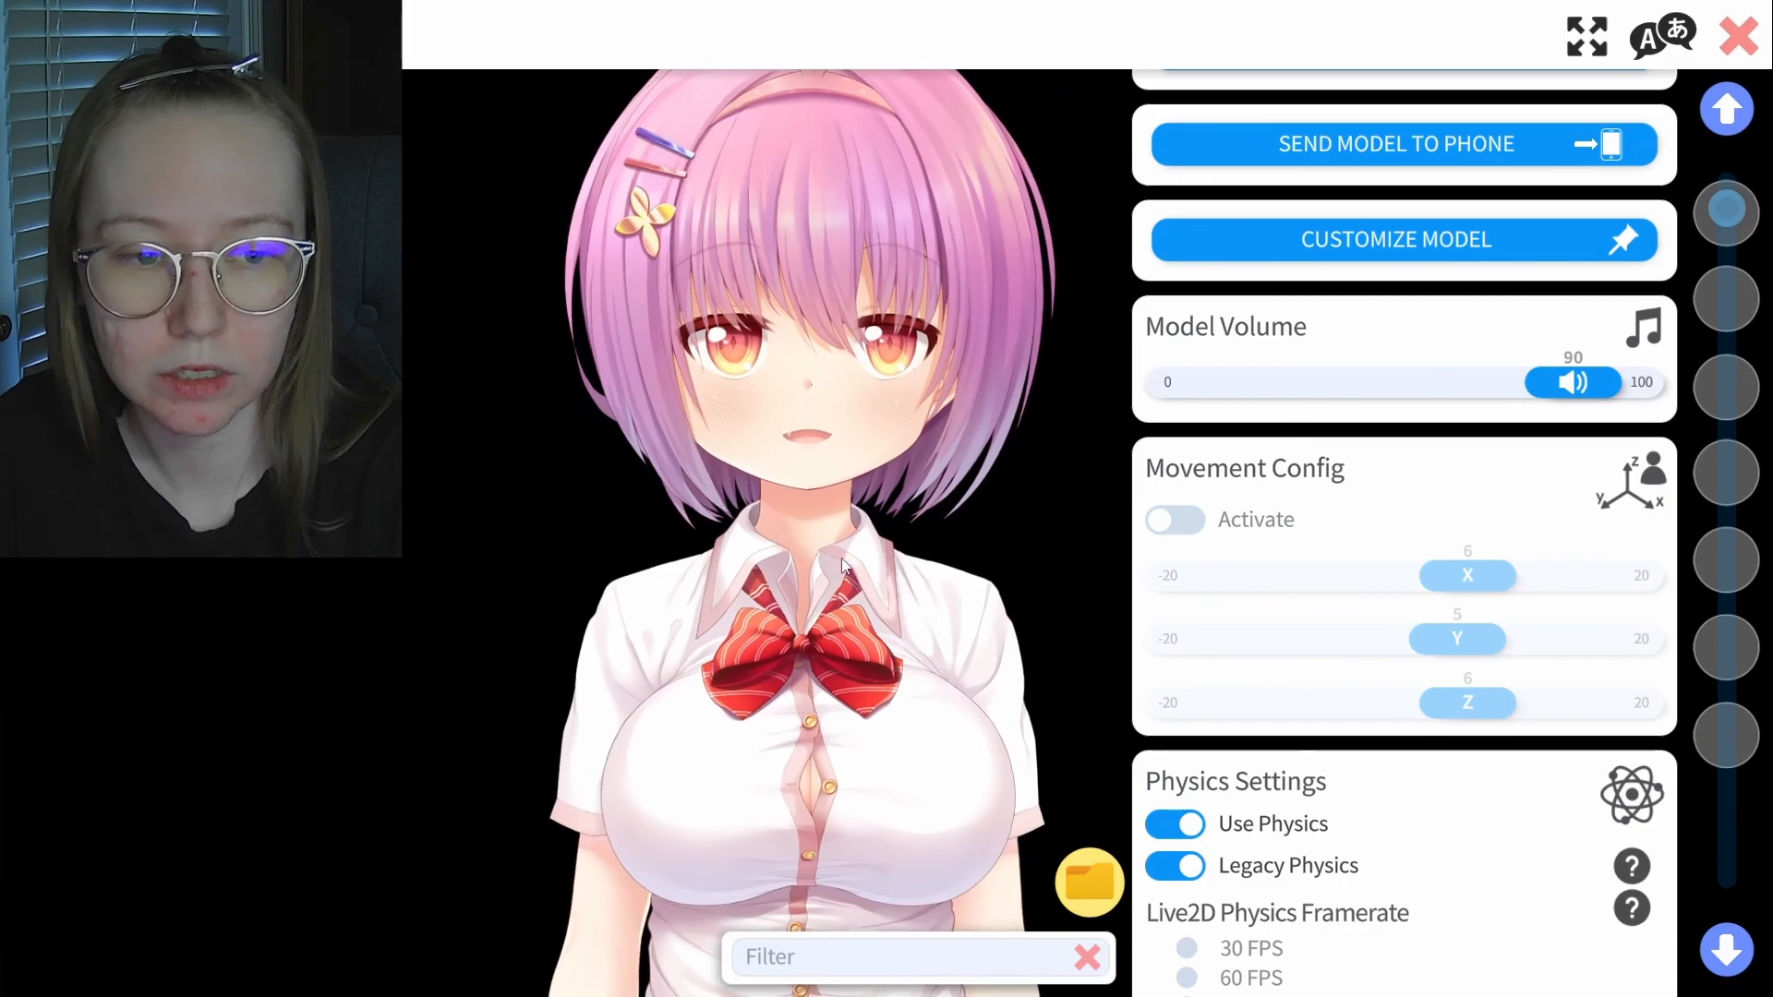
Reposition the avatar so its head and upper body are framed, and compare its tracking with Movement Config on, leaving it off
drag(801, 425, 707, 565)
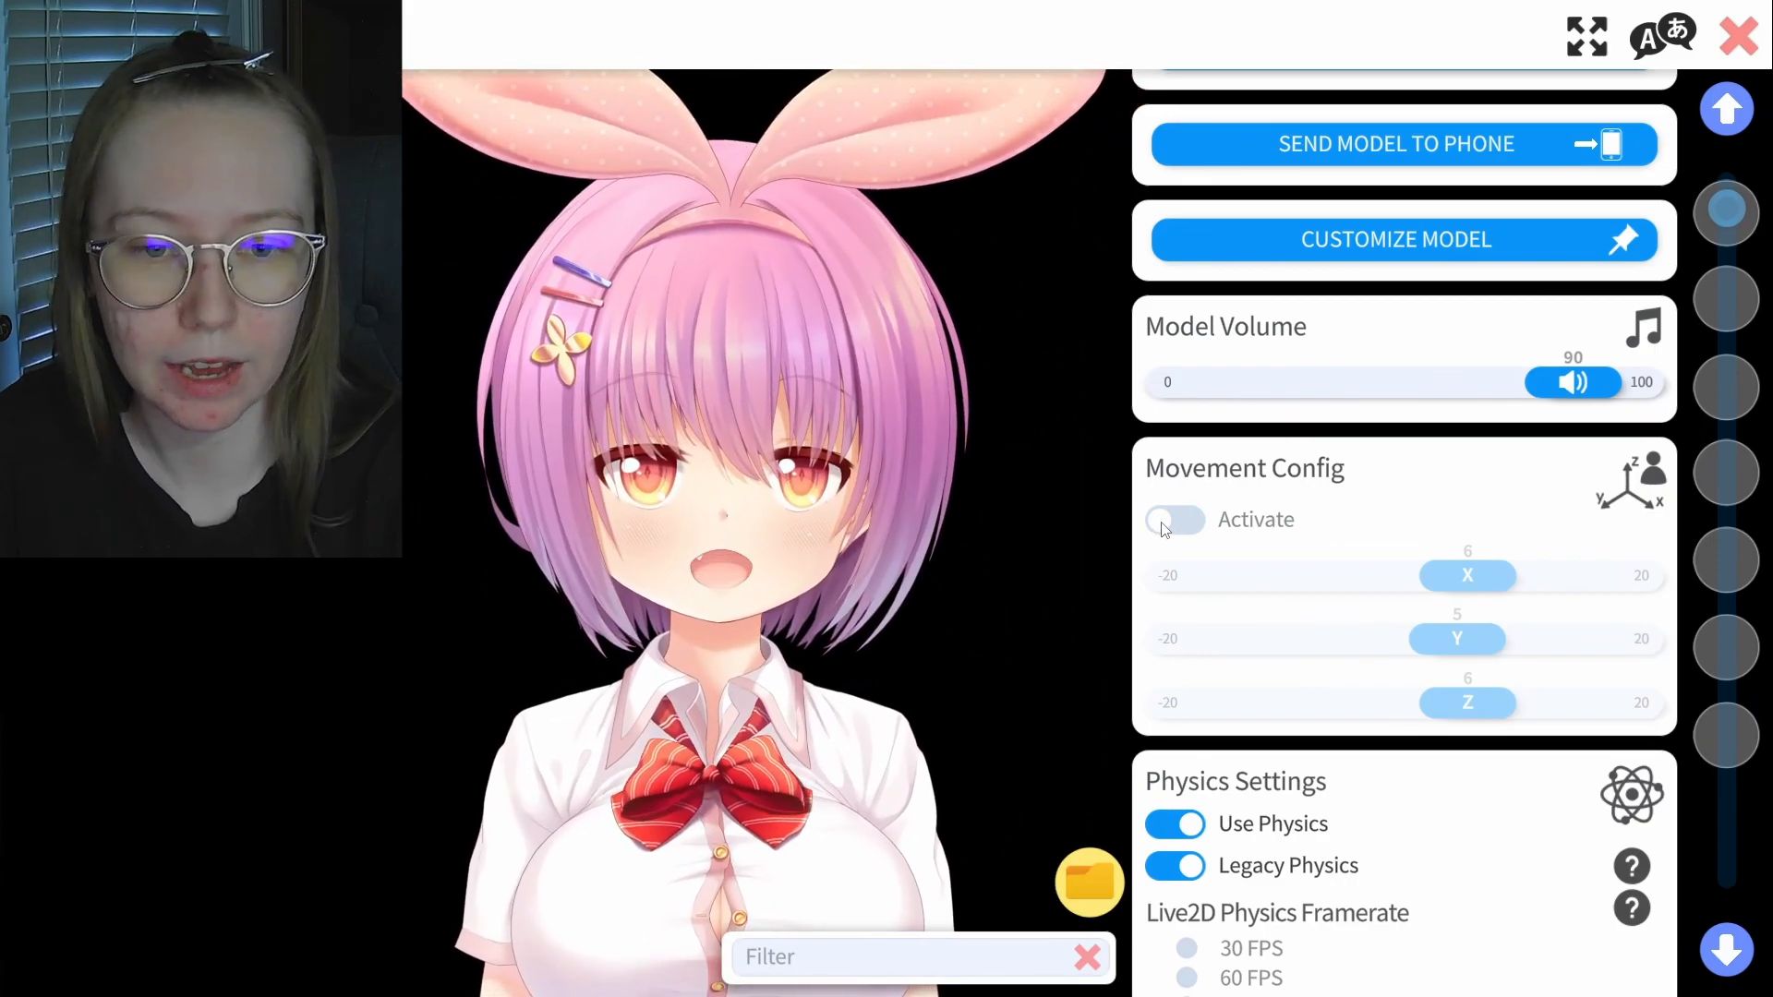
click(1174, 520)
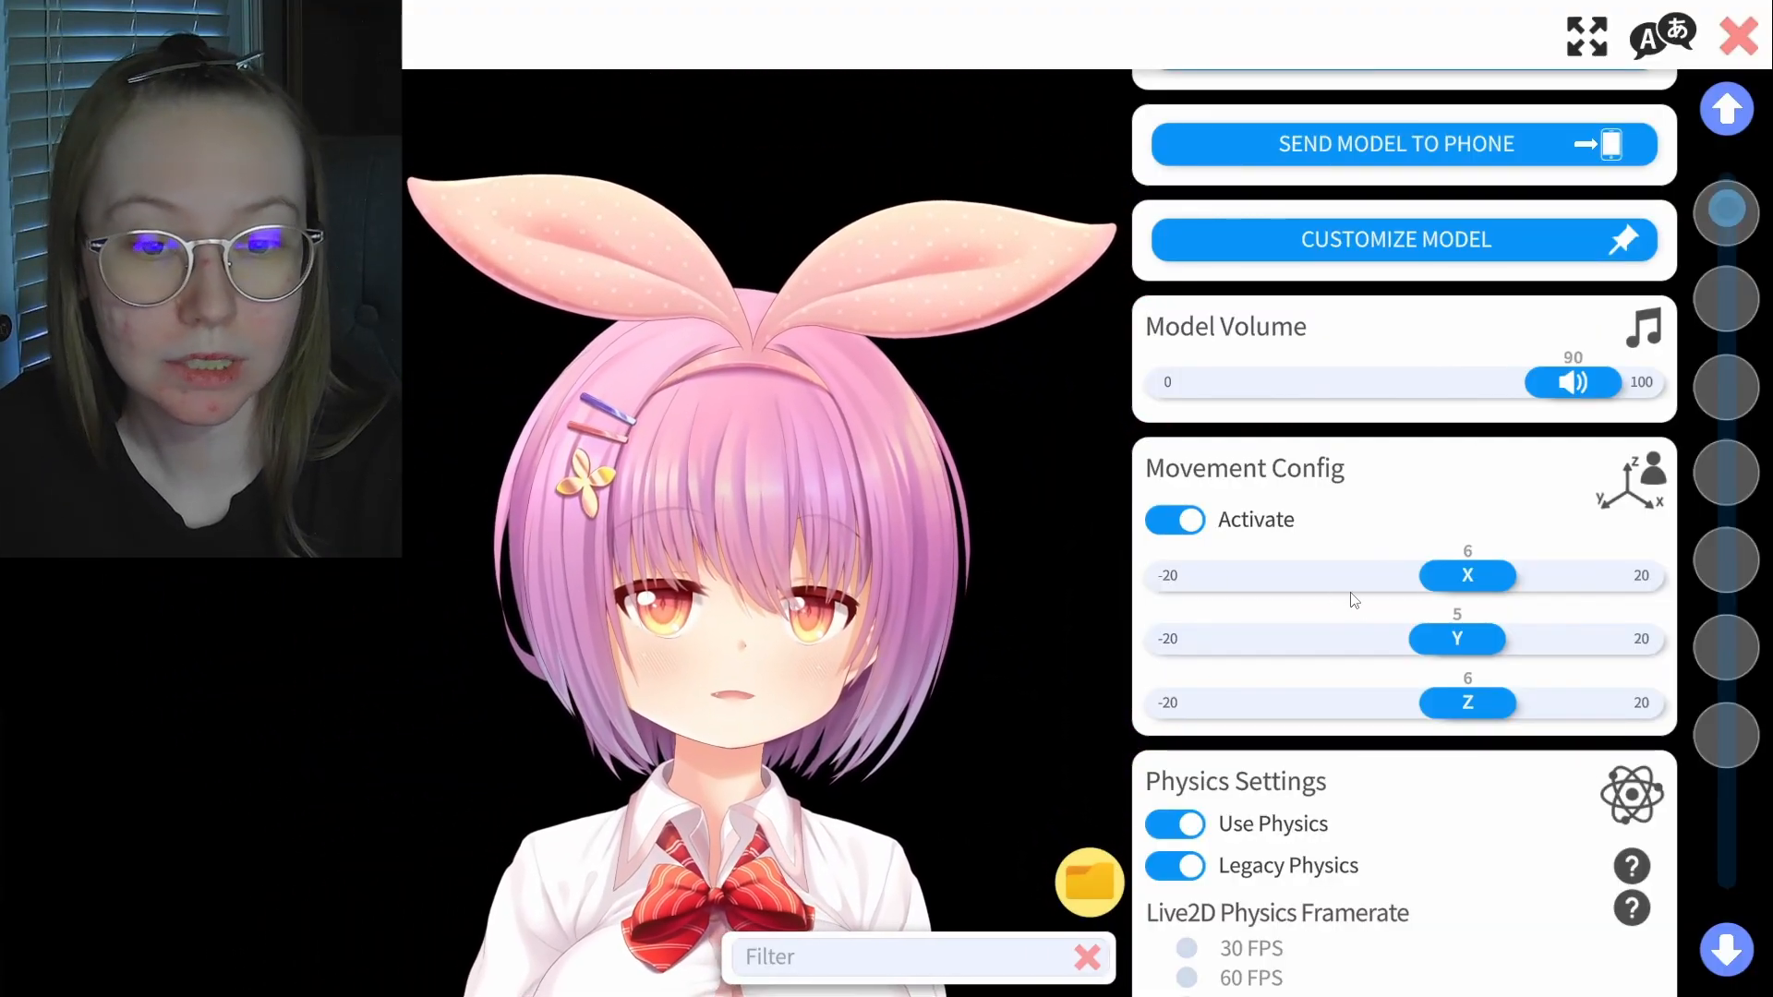
click(1200, 521)
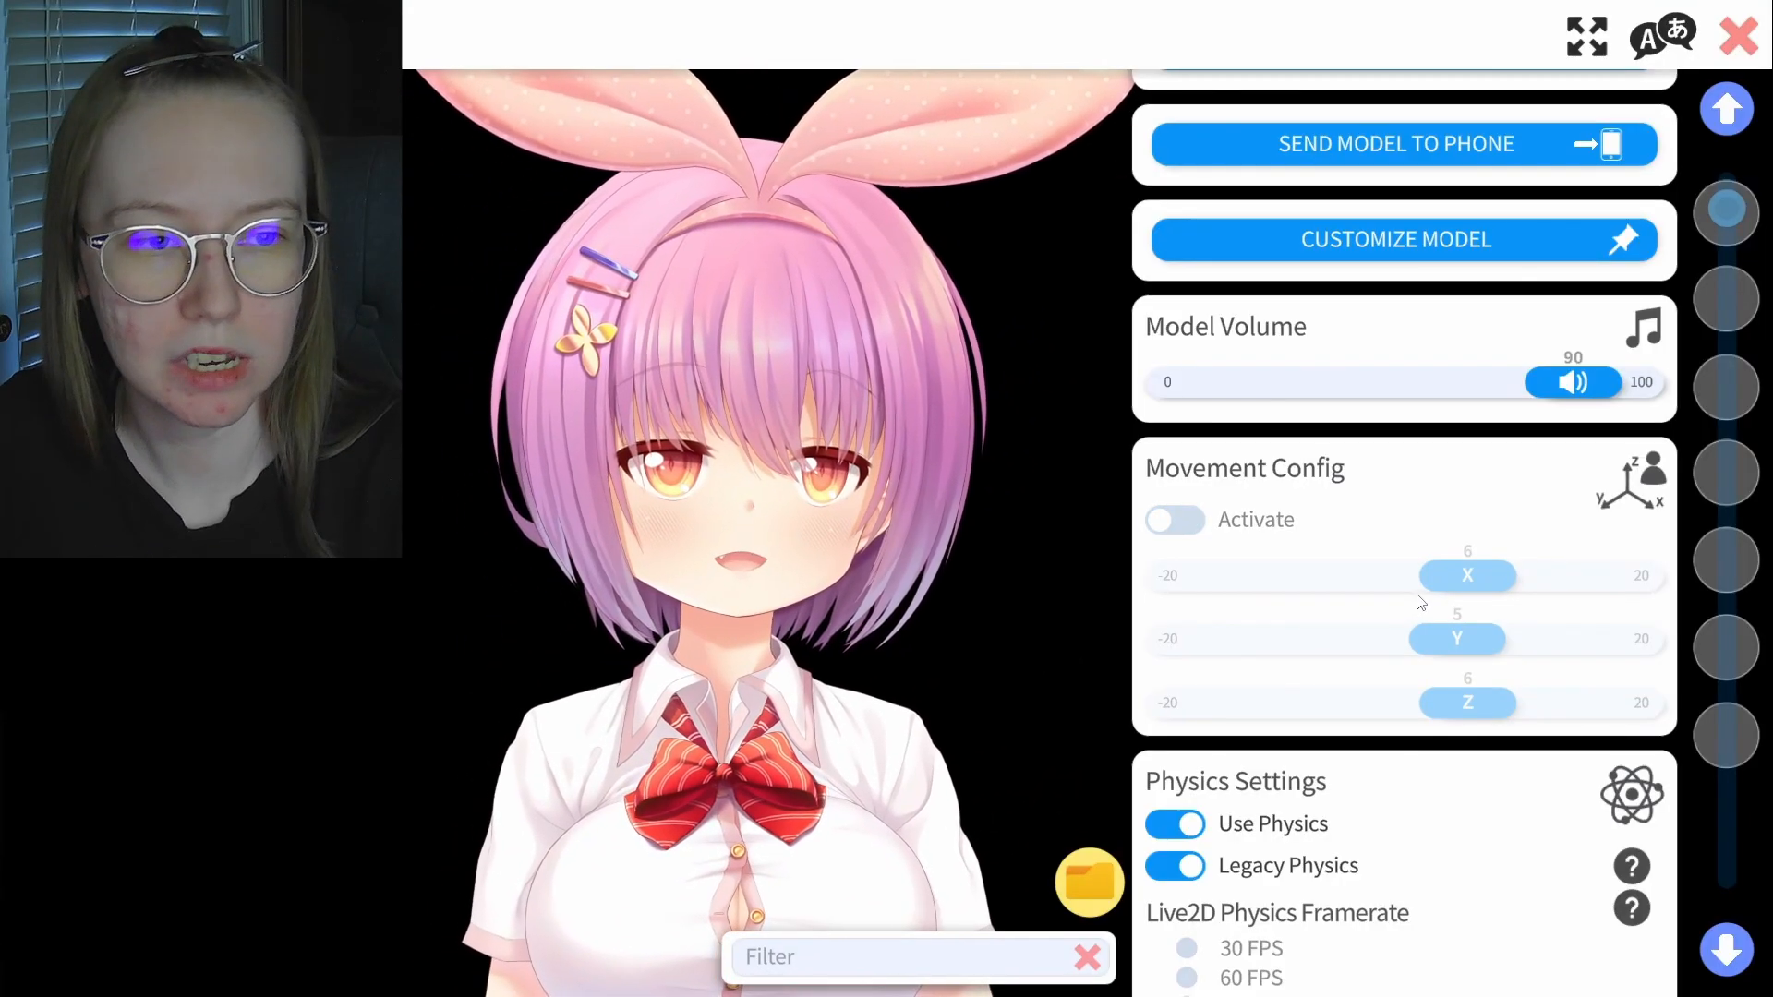
Set the lower input limit of Face Left/Right Rotation to -23
scroll(1420, 602, down, 5)
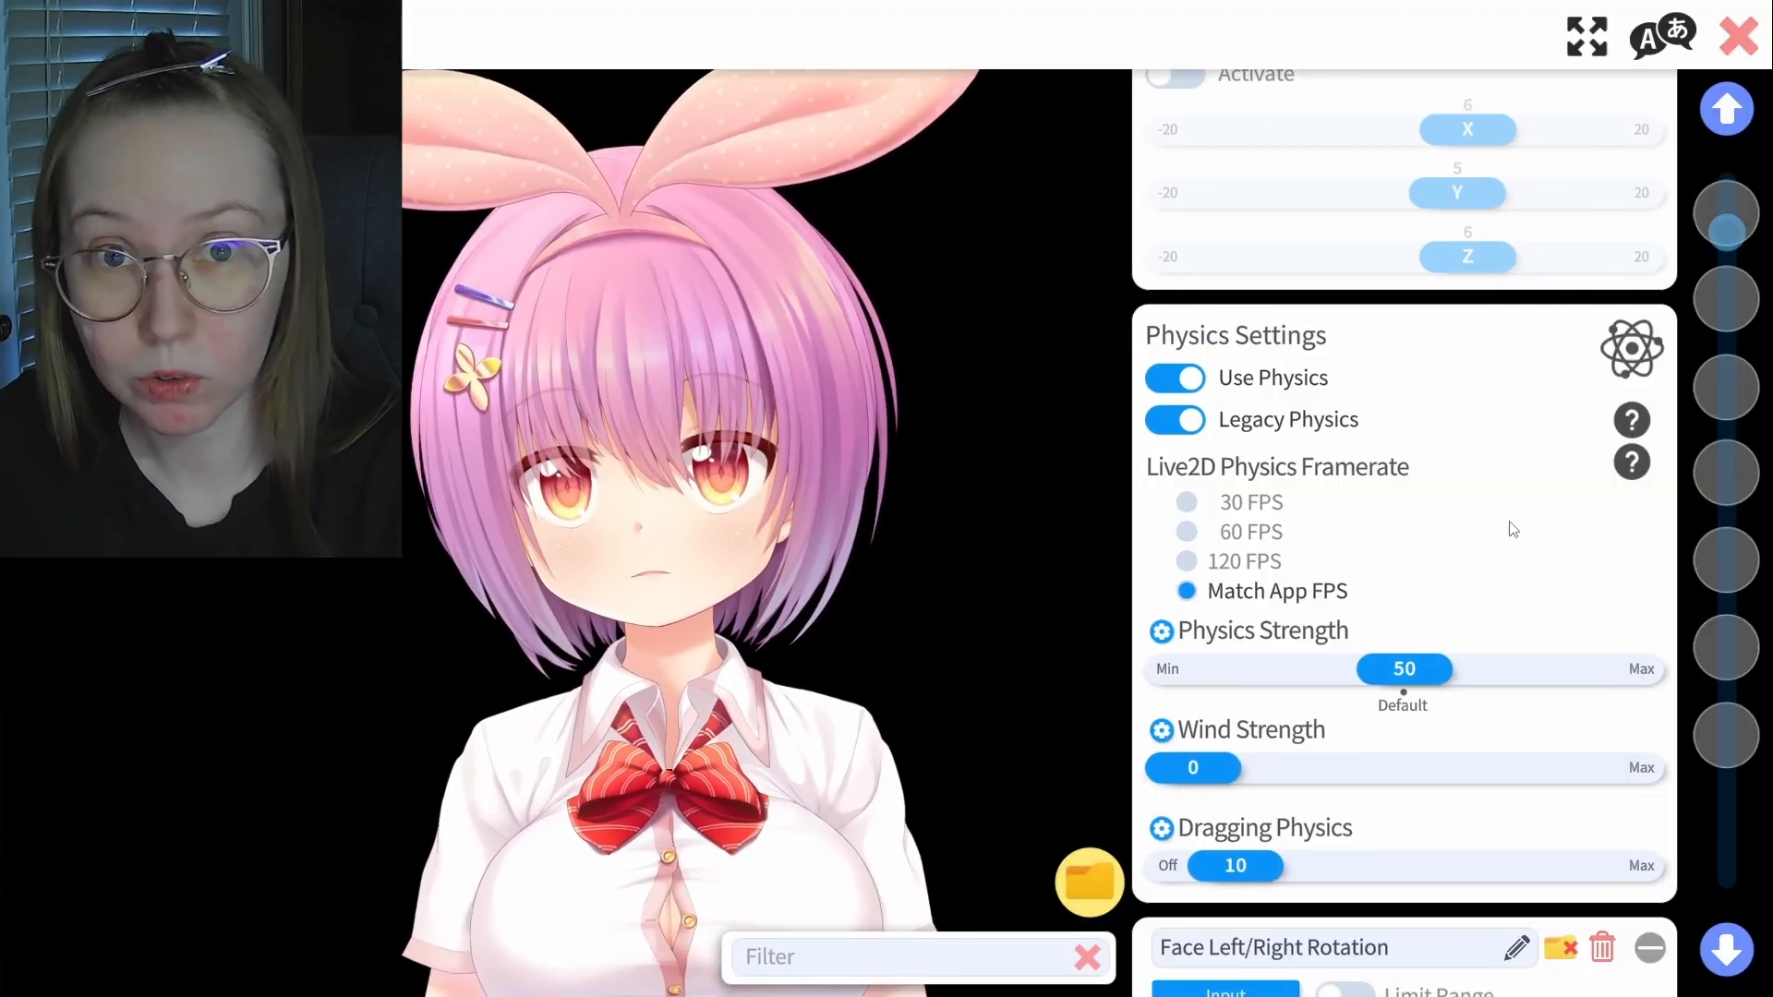
scroll(1512, 529, down, 8)
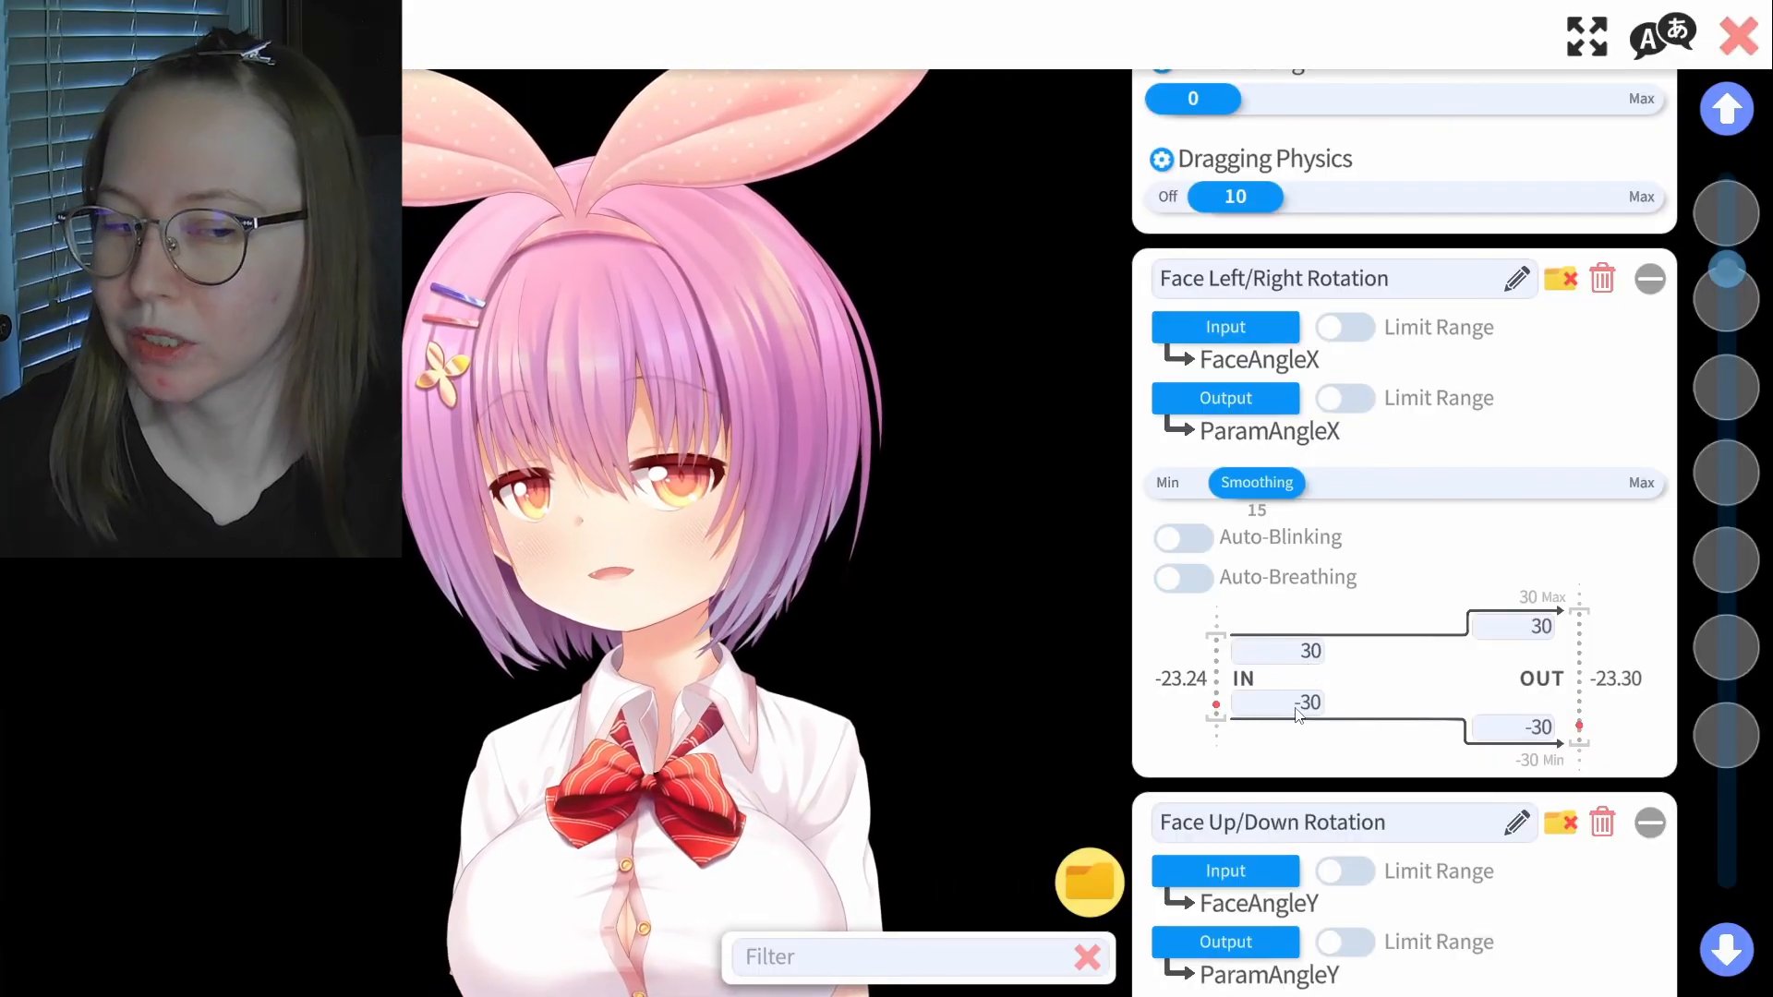
click(1301, 708)
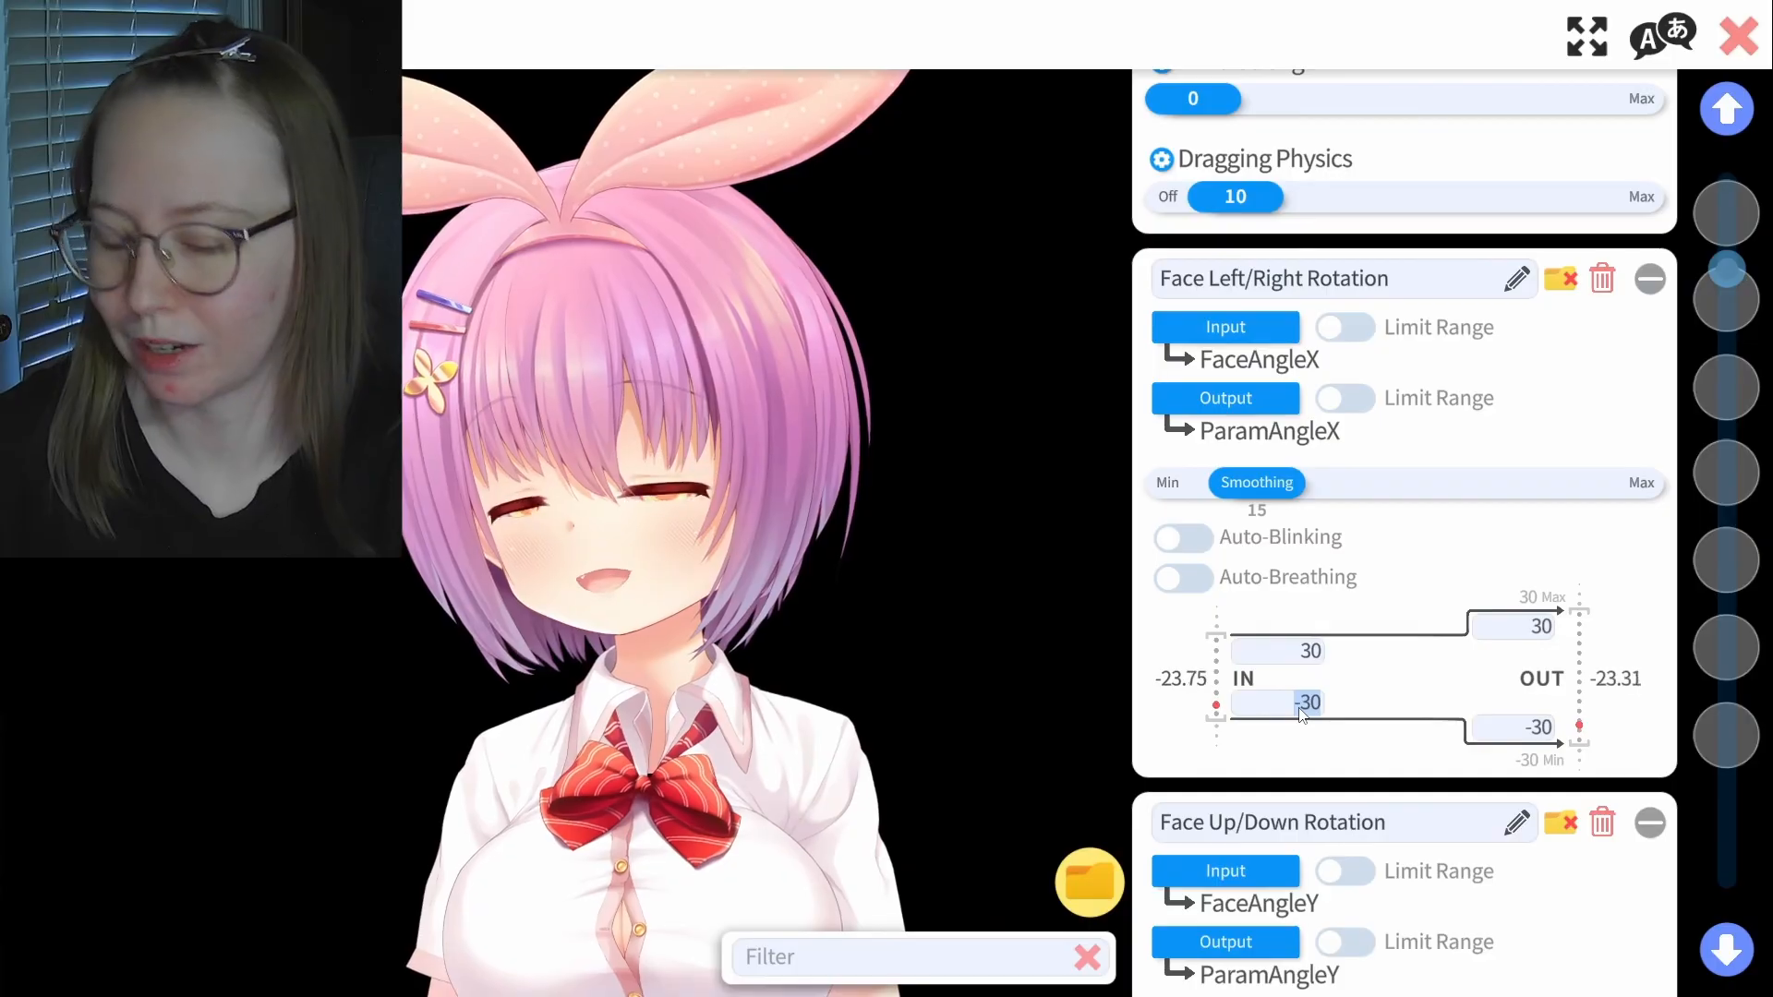
text(23)
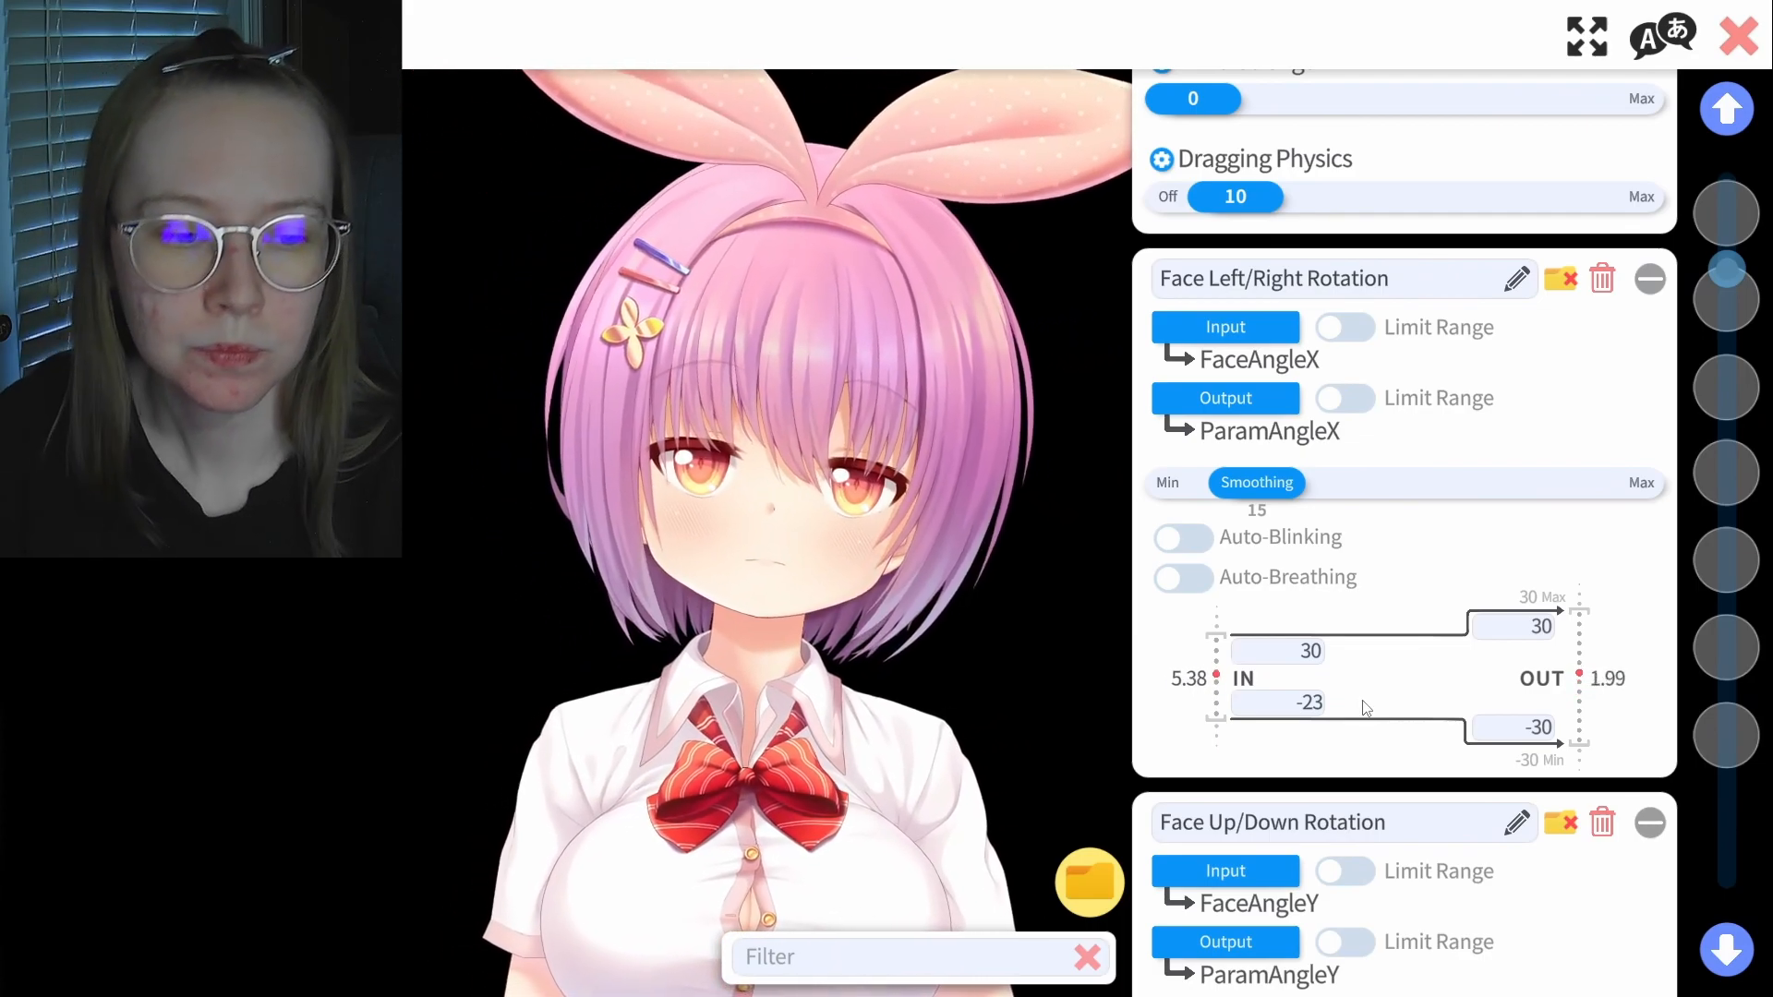
Set the lower input limit of Face Up/Down Rotation to -24
scroll(1366, 711, down, 4)
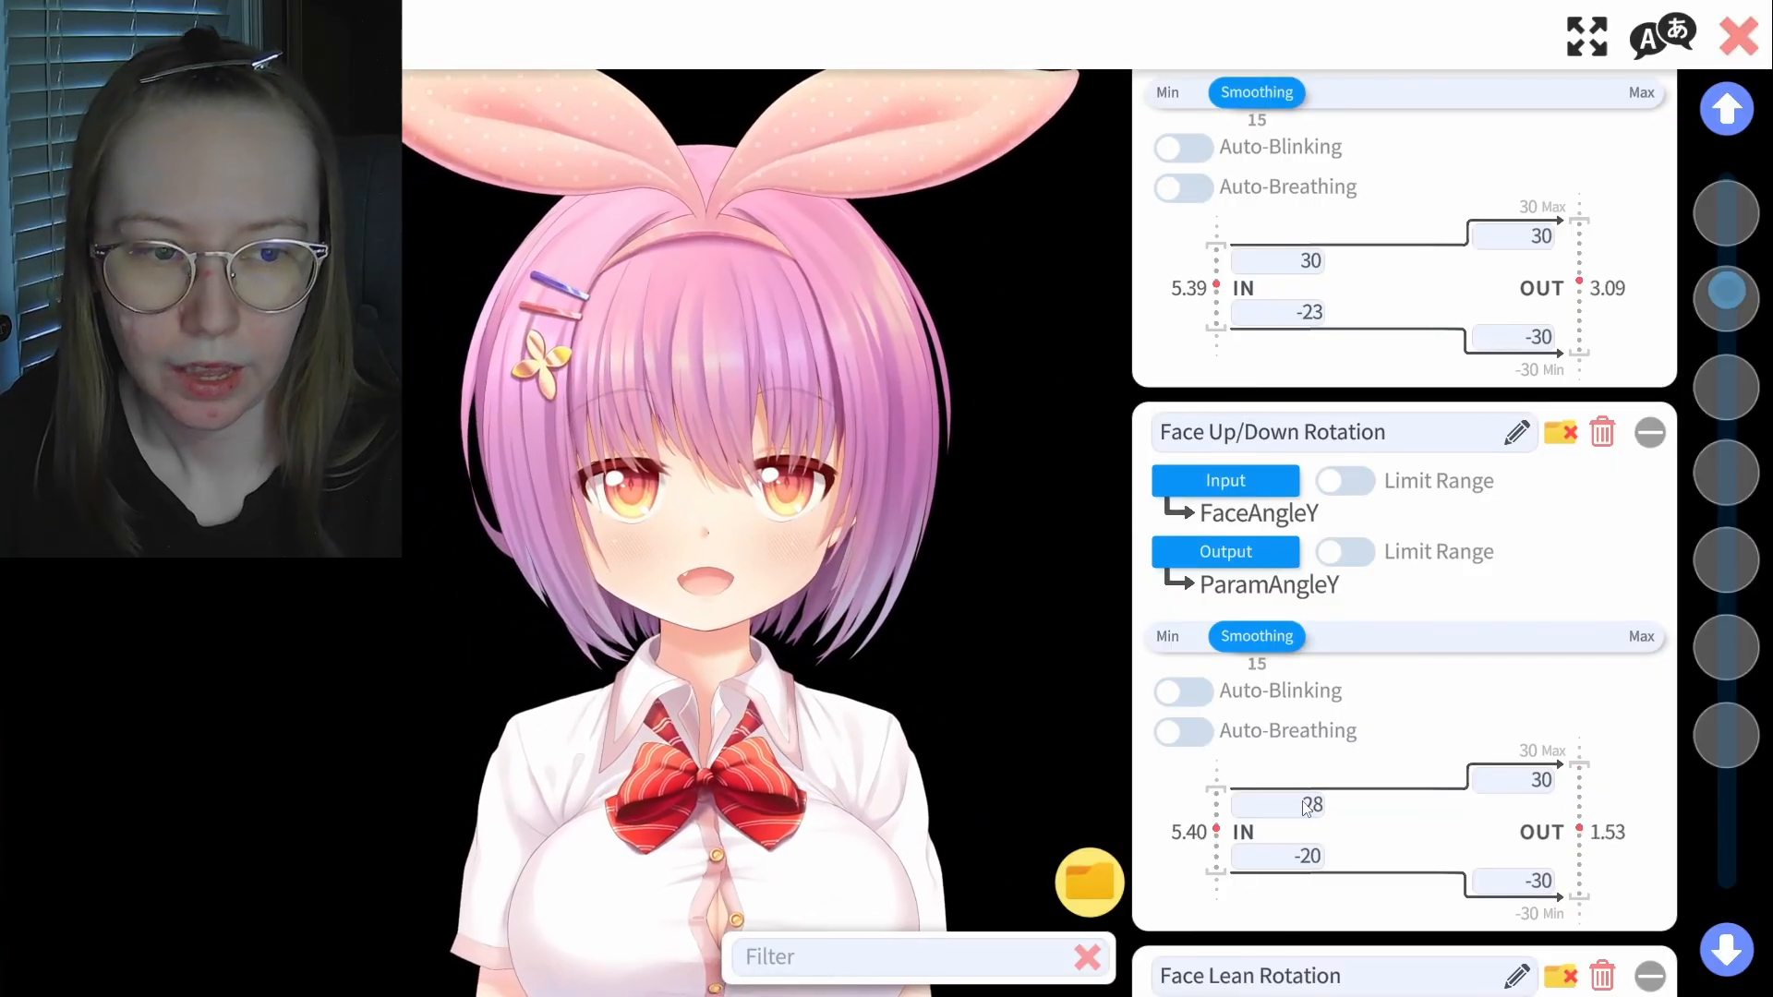
click(1309, 858)
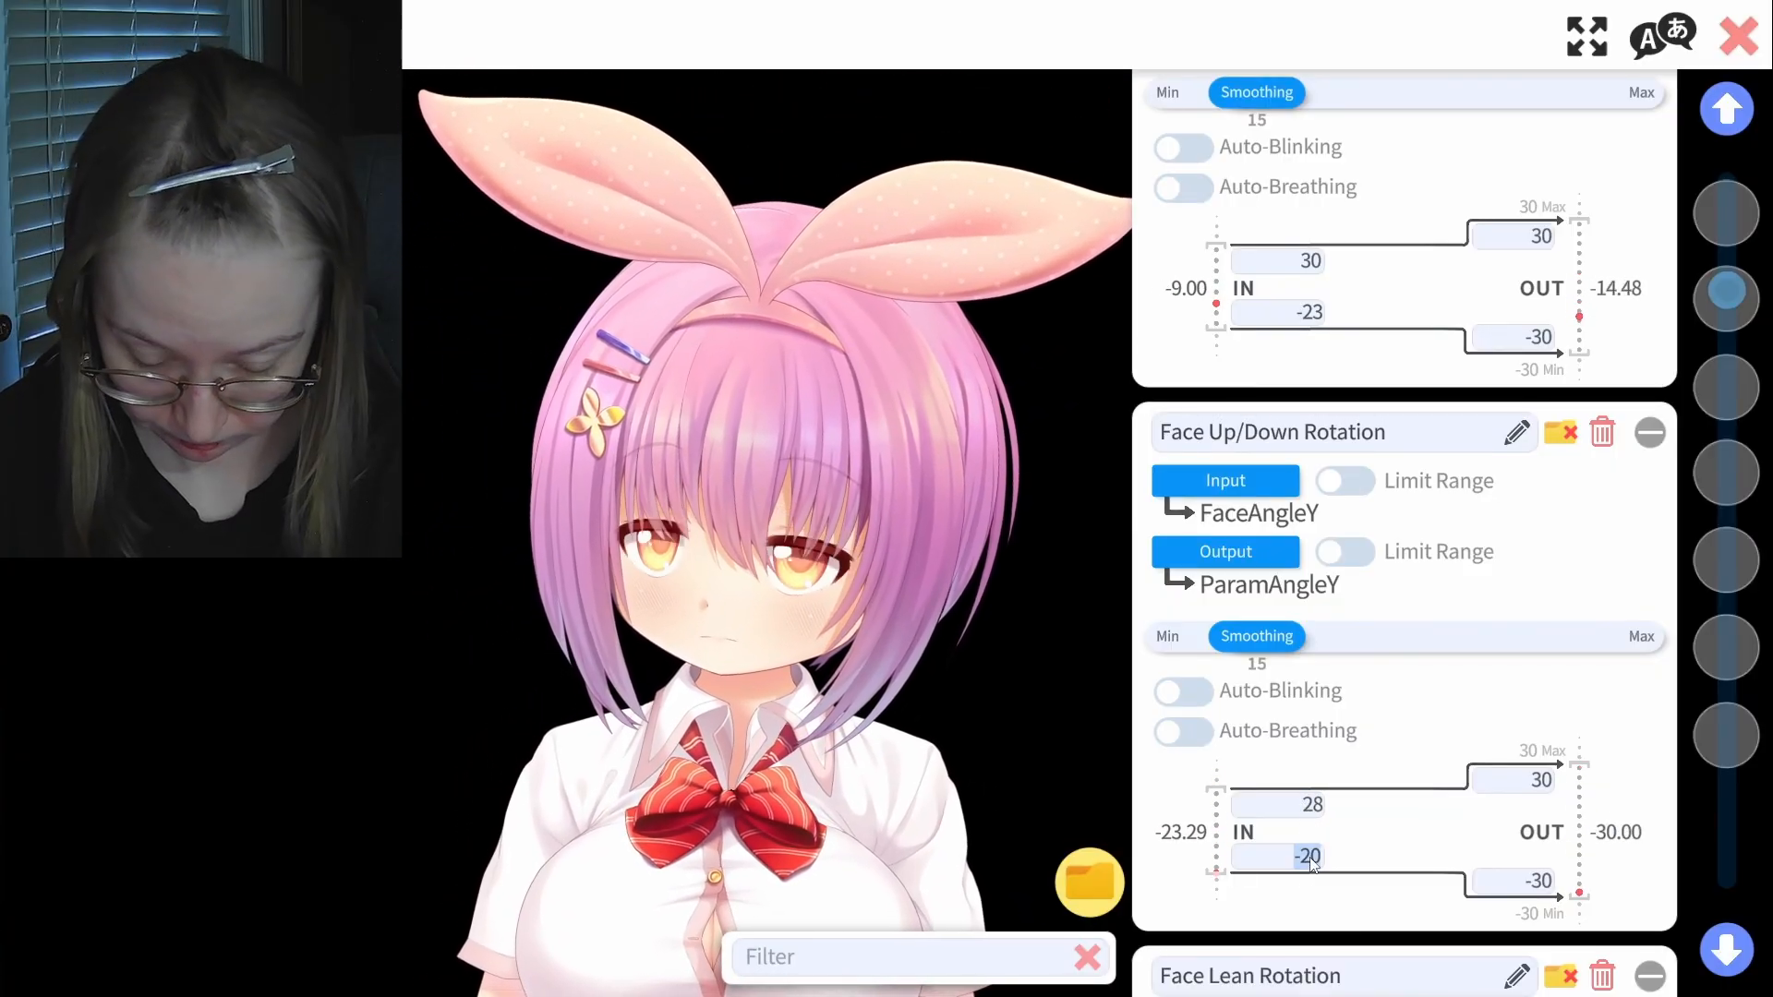
key(BackSpace)
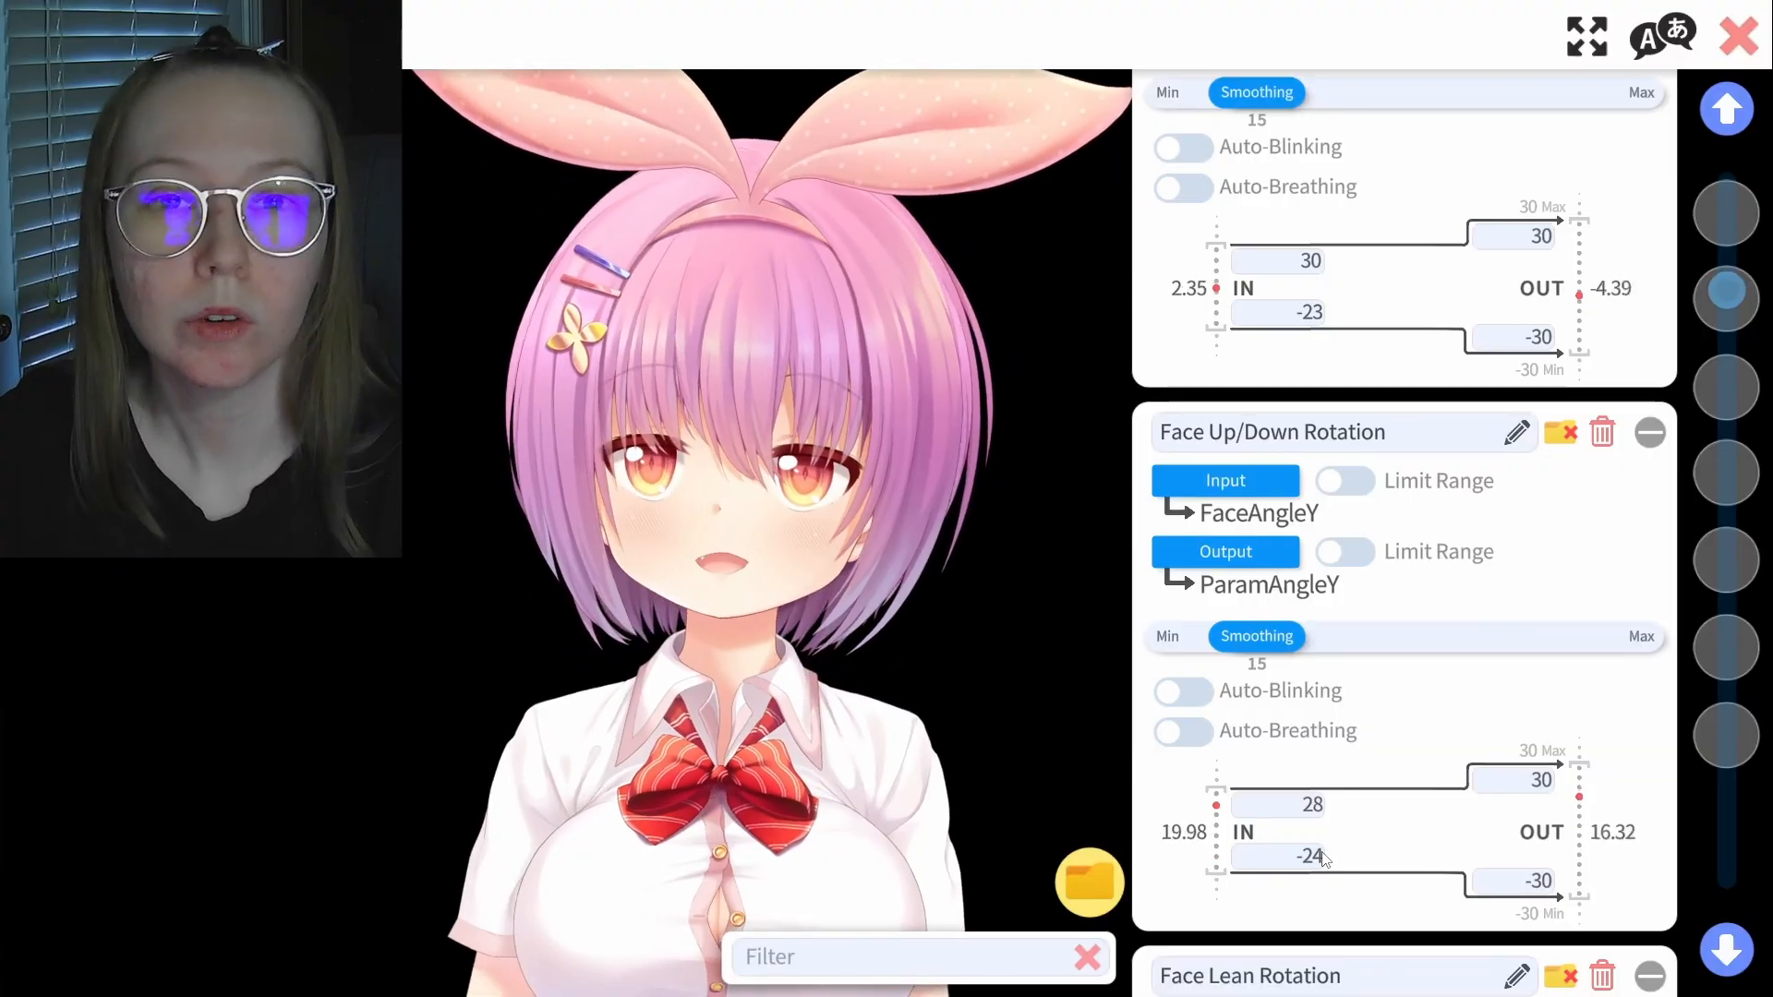
Set the Face Lean Rotation input range to 30 and -30
scroll(1457, 798, down, 5)
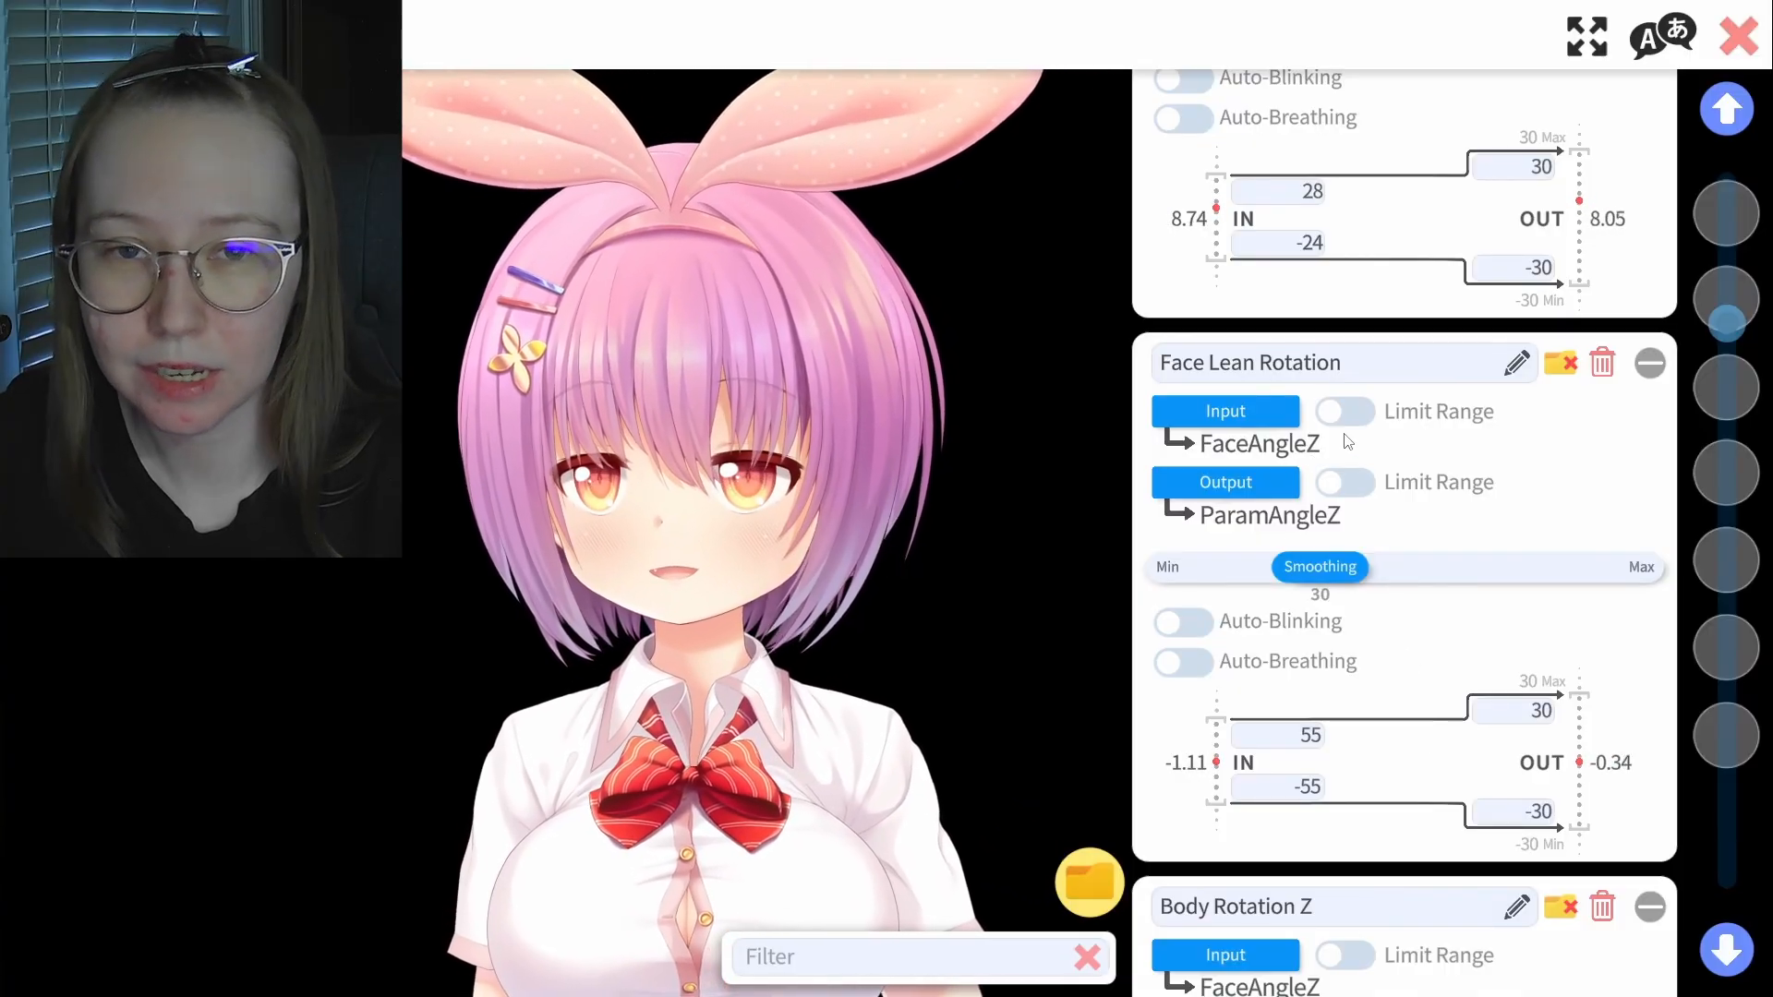
scroll(1387, 670, down, 1)
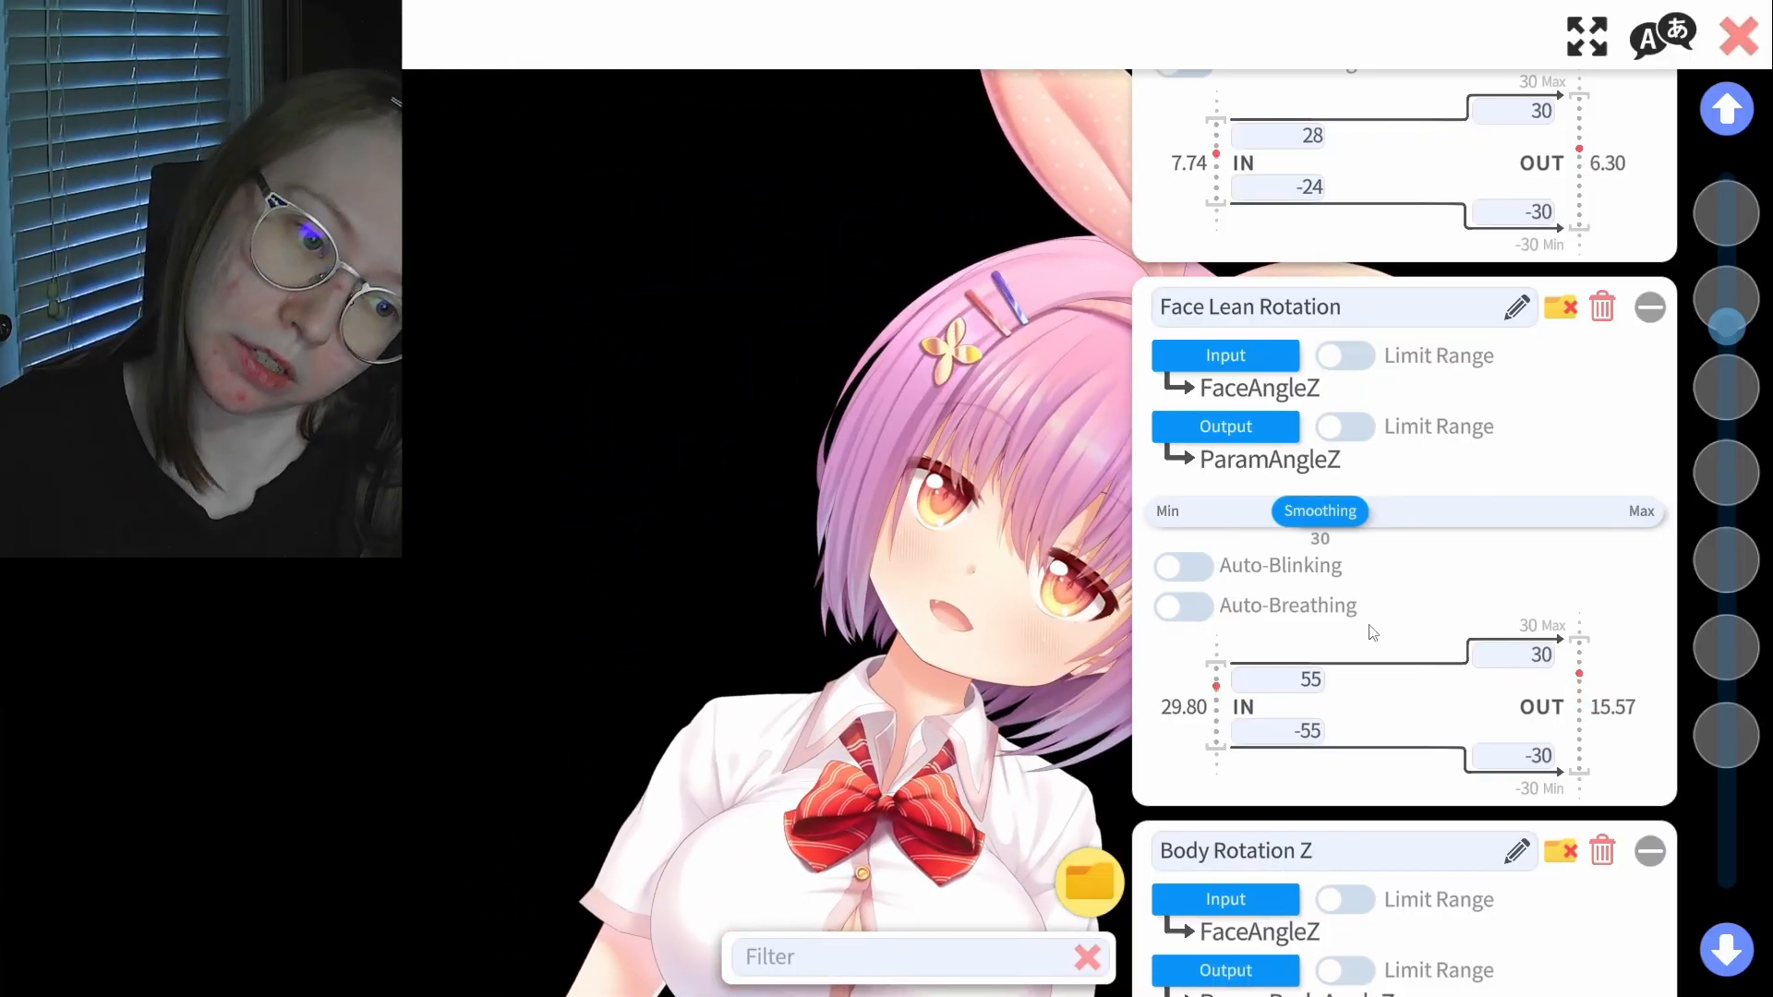
click(1304, 686)
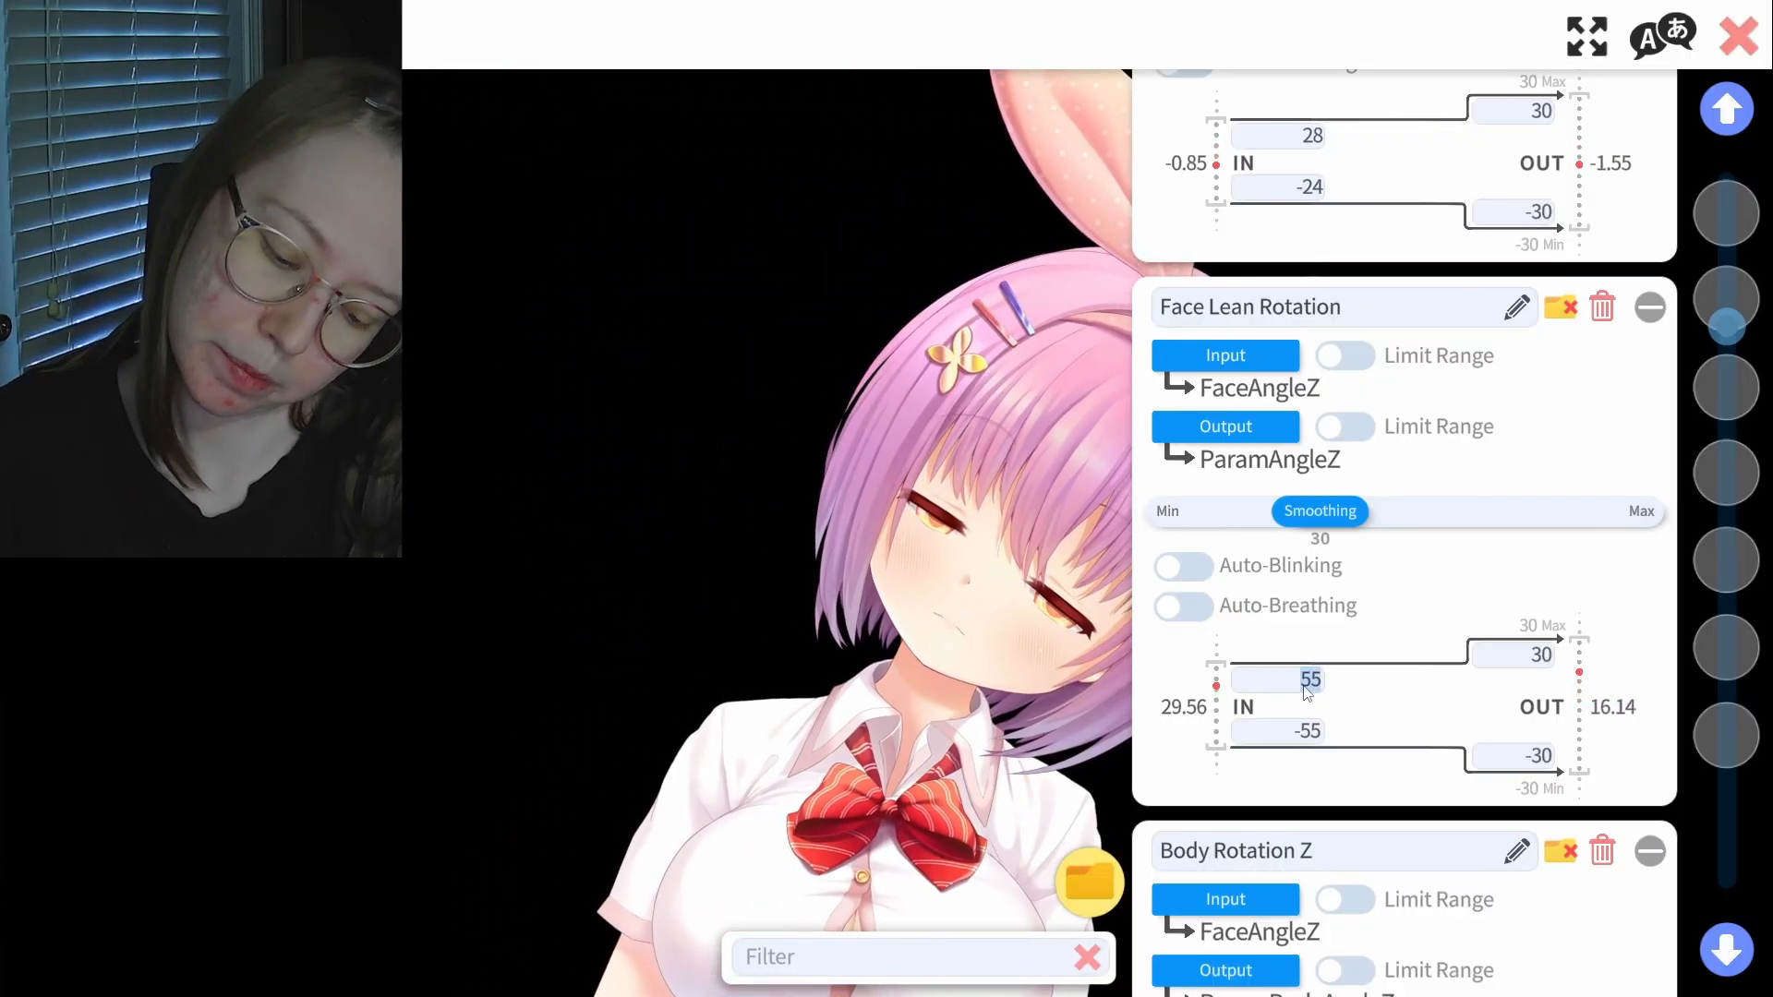
text(30)
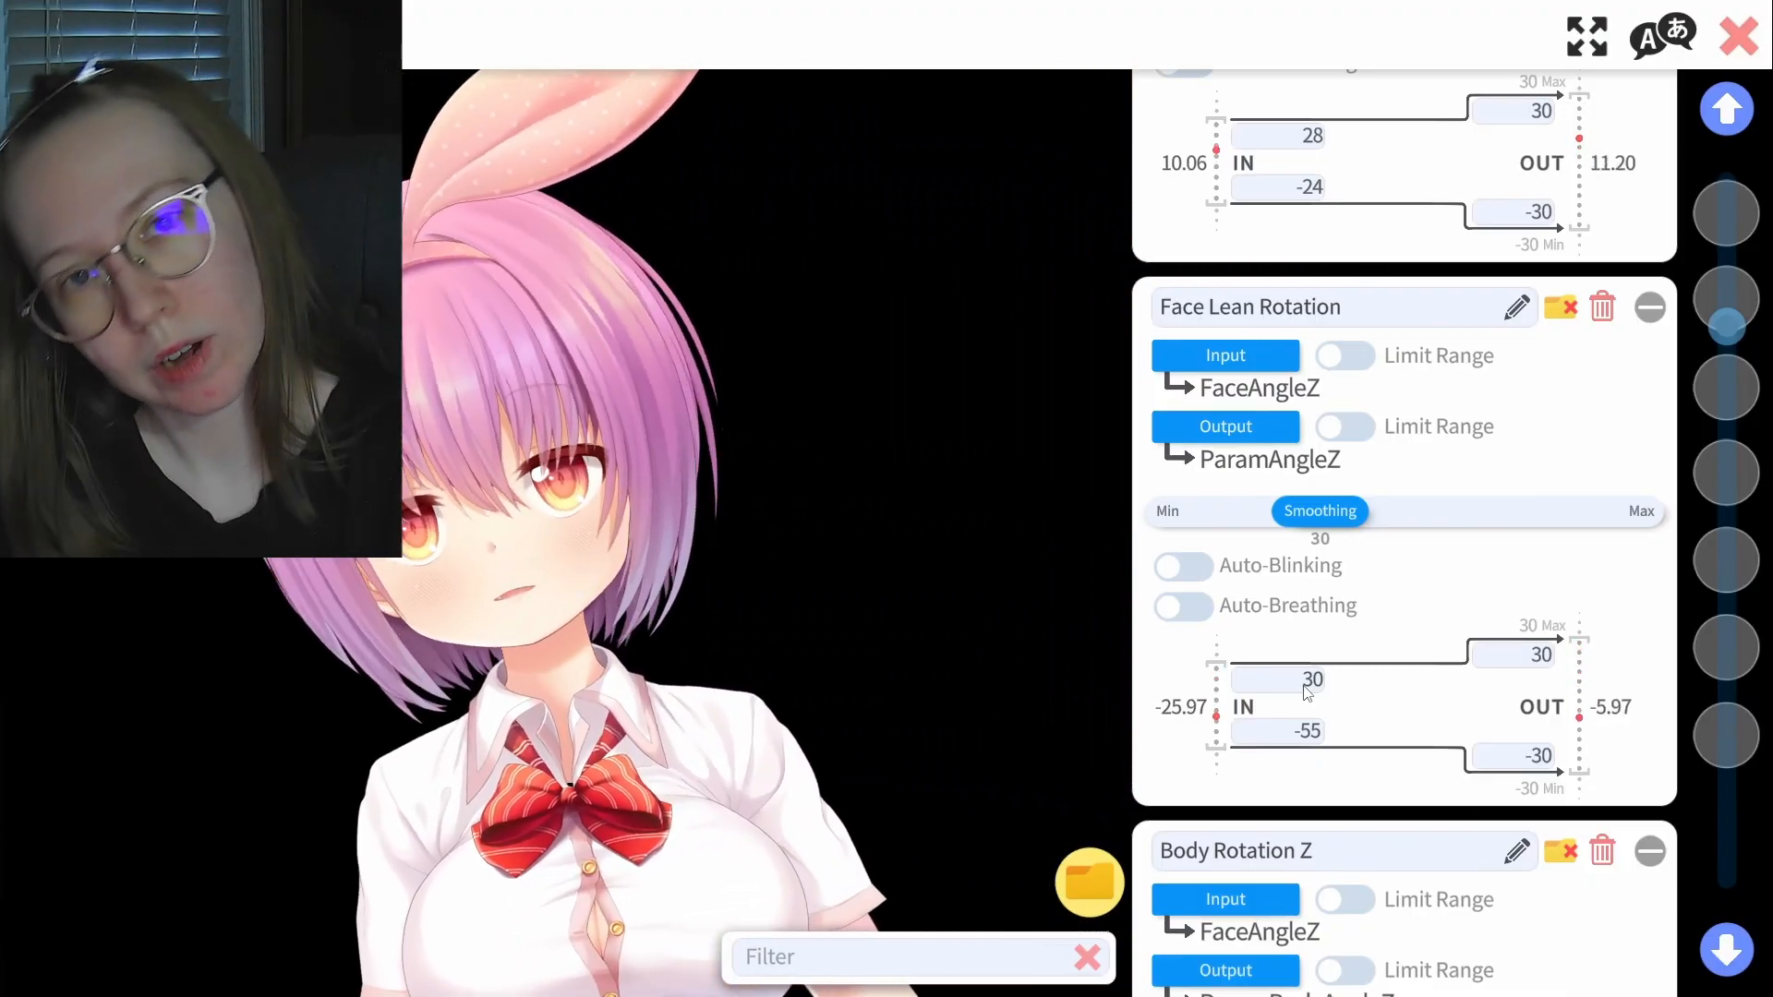
click(1302, 732)
text(-30)
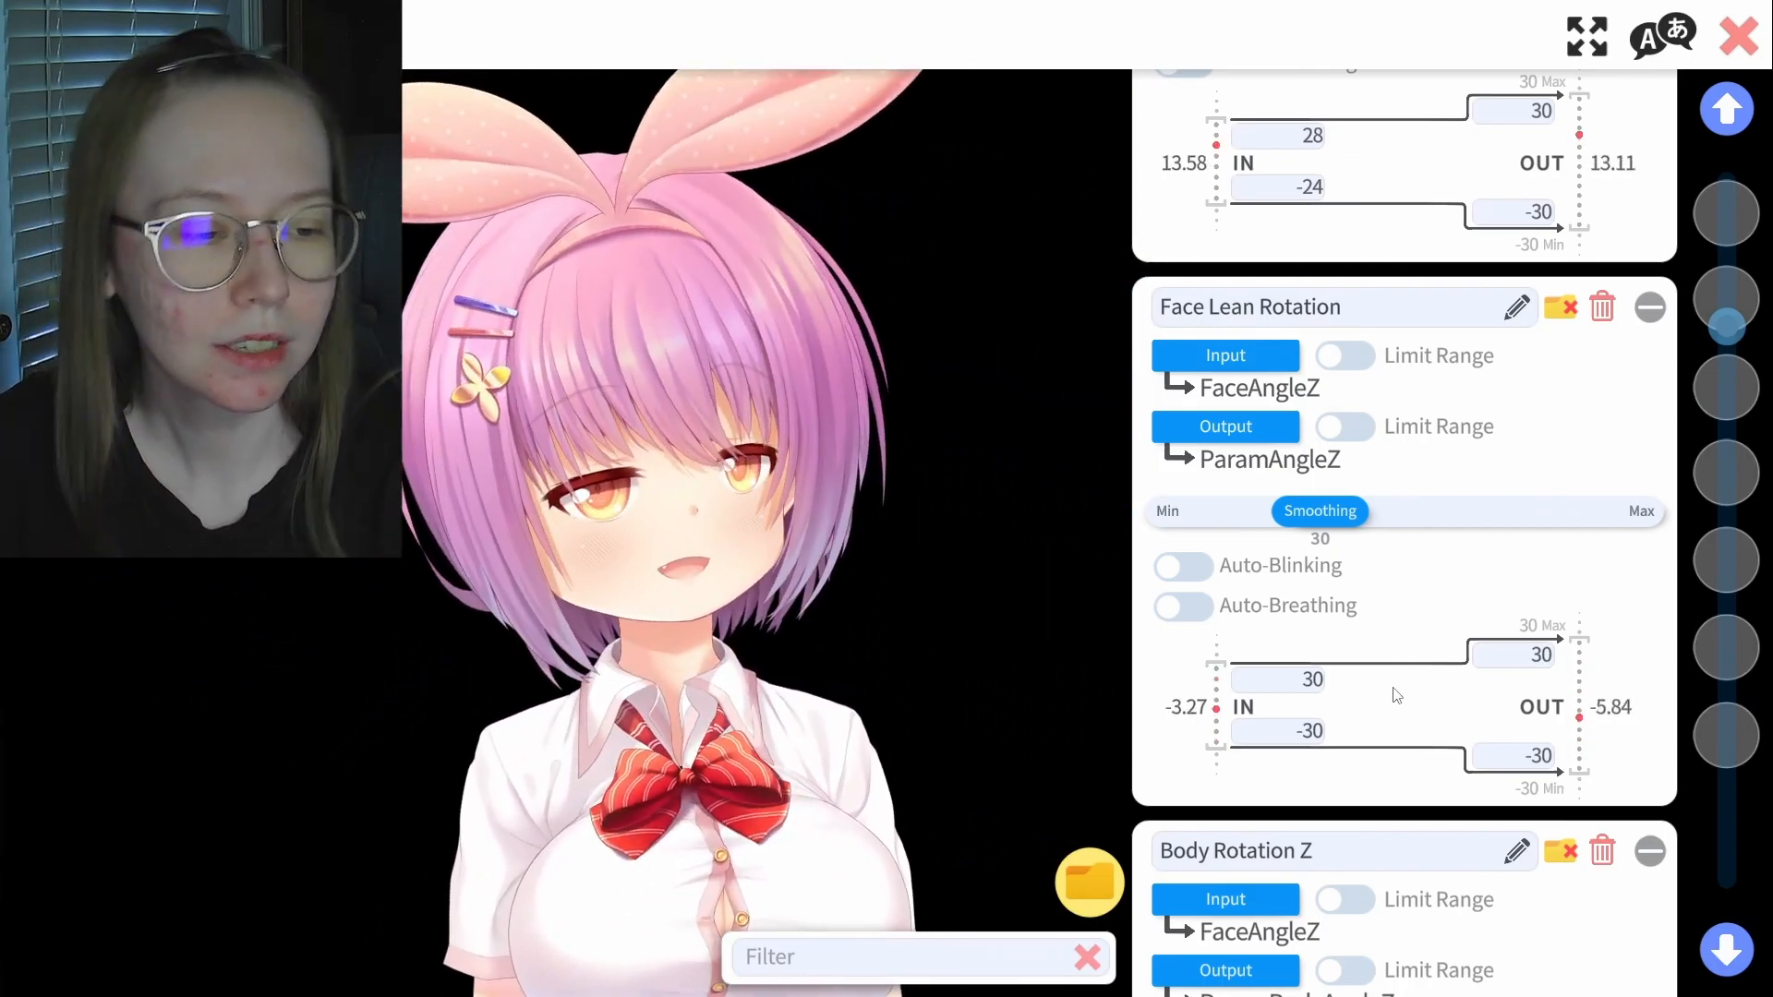
Set the upper input limit of Body Rotation Z to 30
scroll(1428, 700, down, 5)
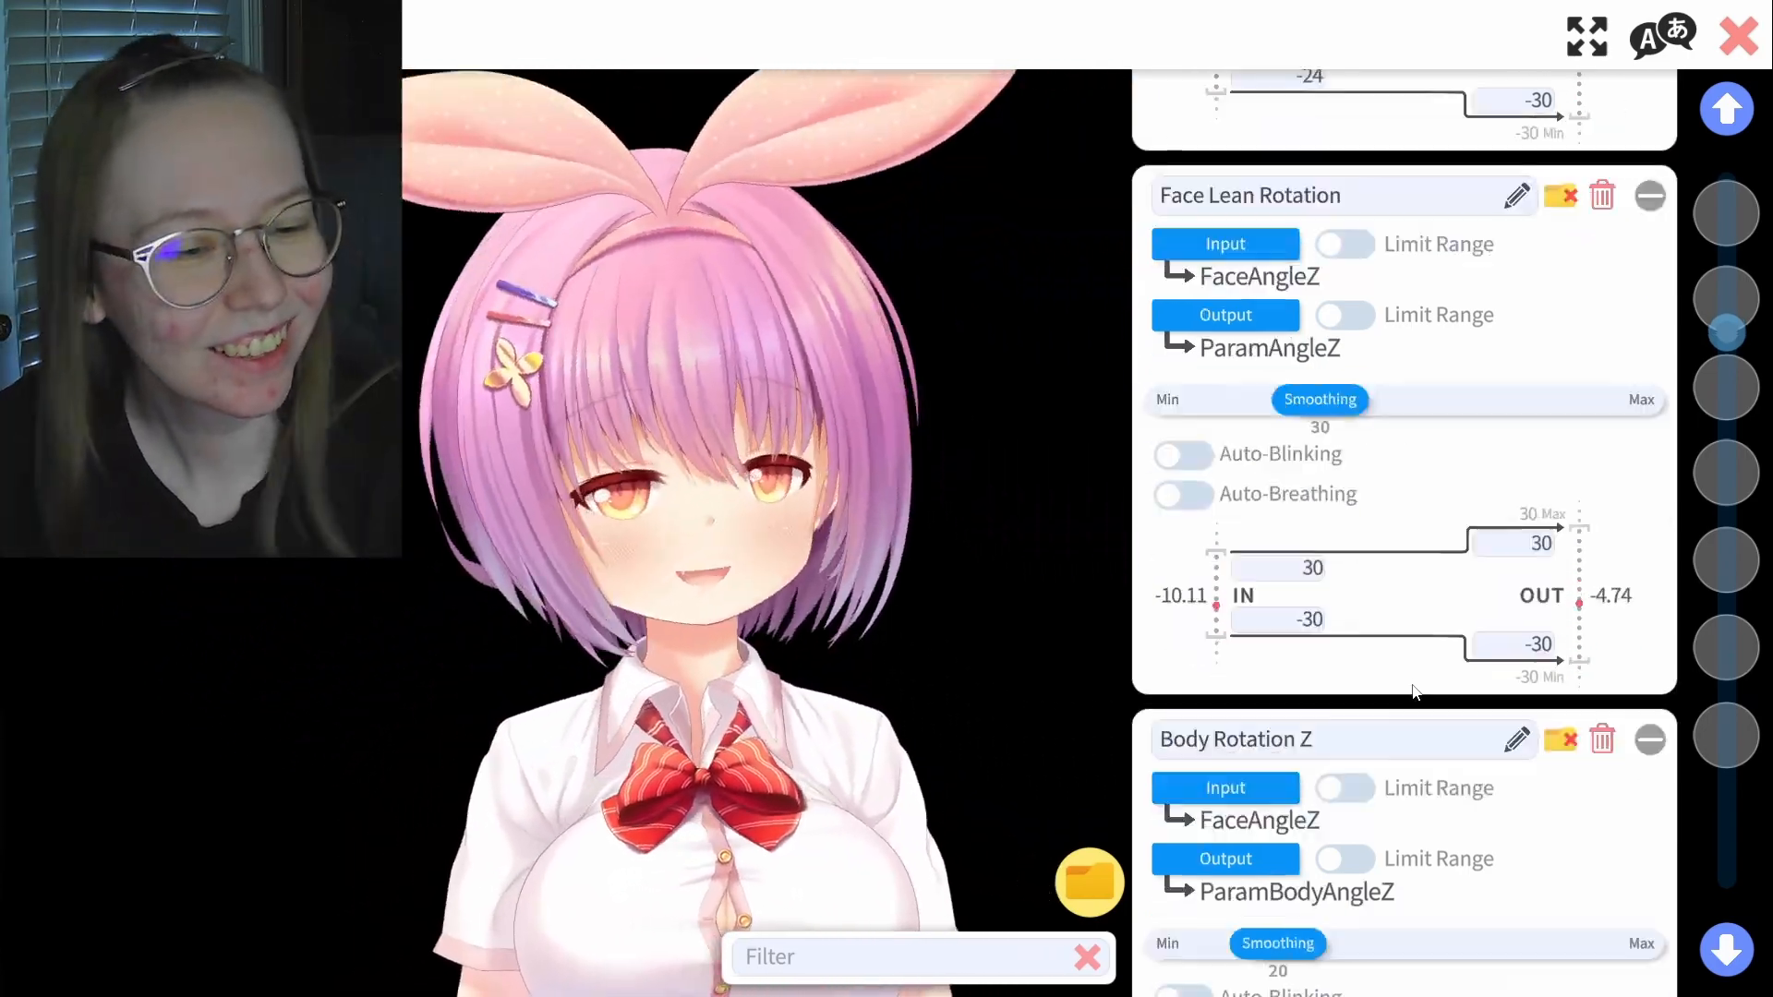
scroll(1412, 687, down, 1)
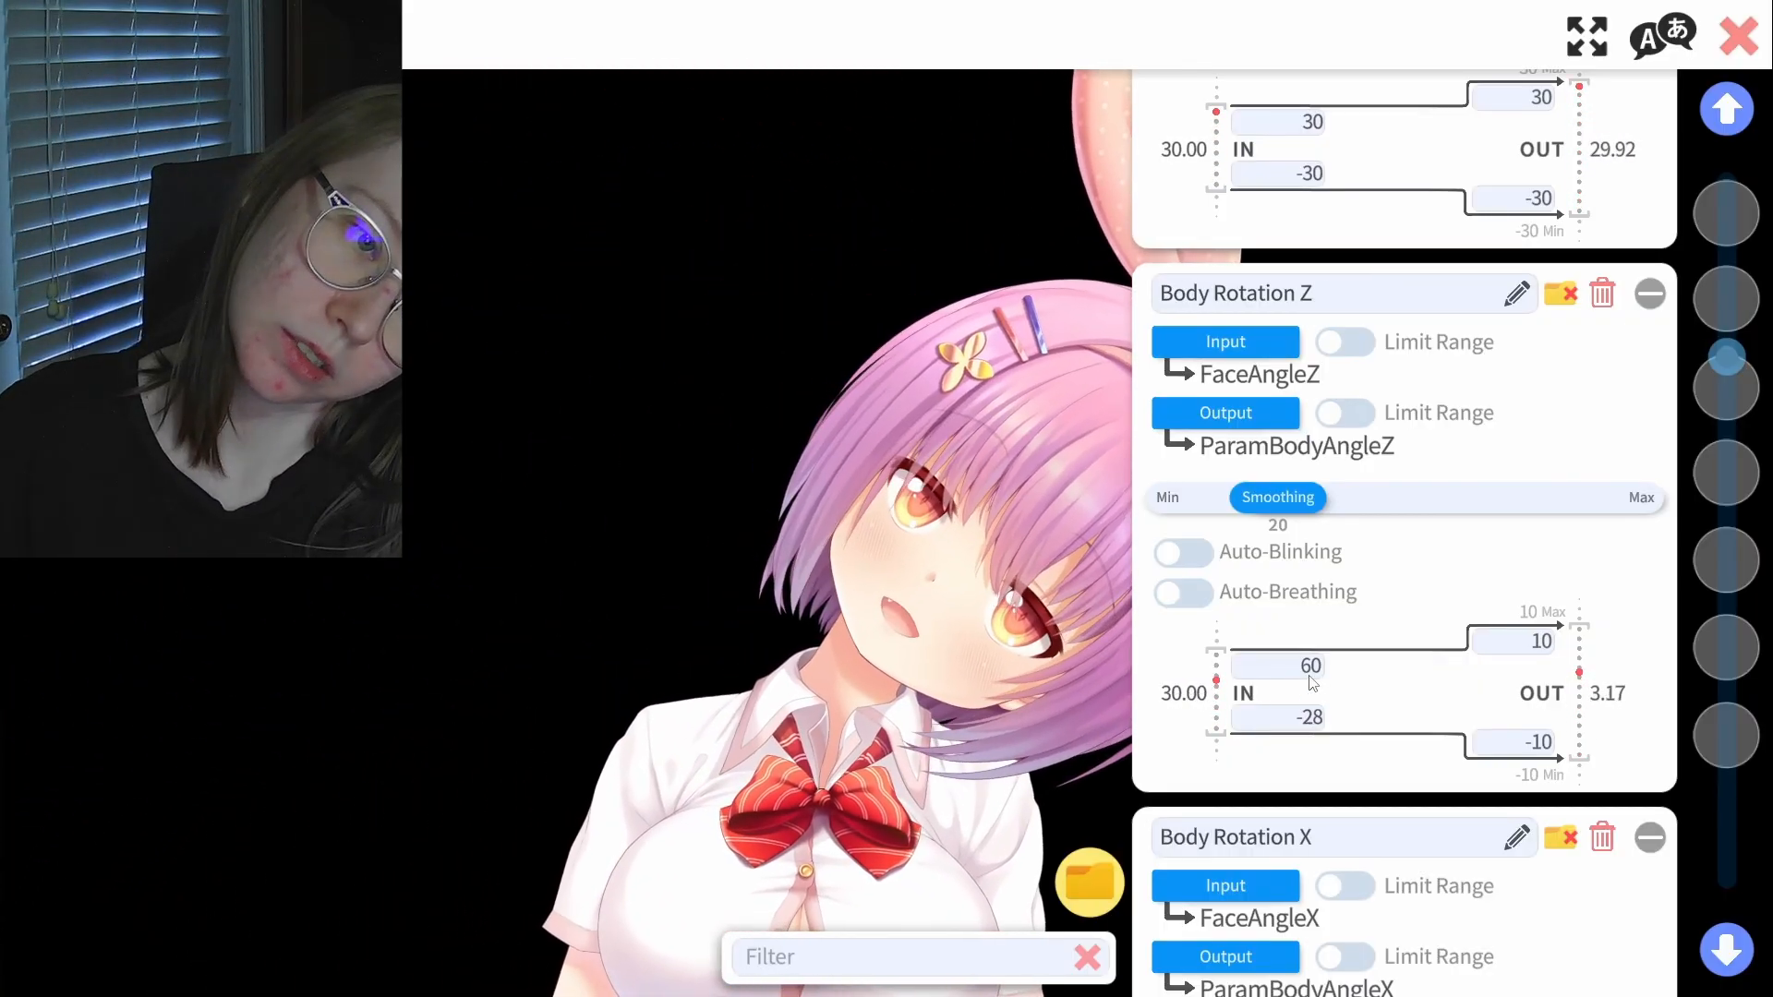
click(1311, 669)
text(30)
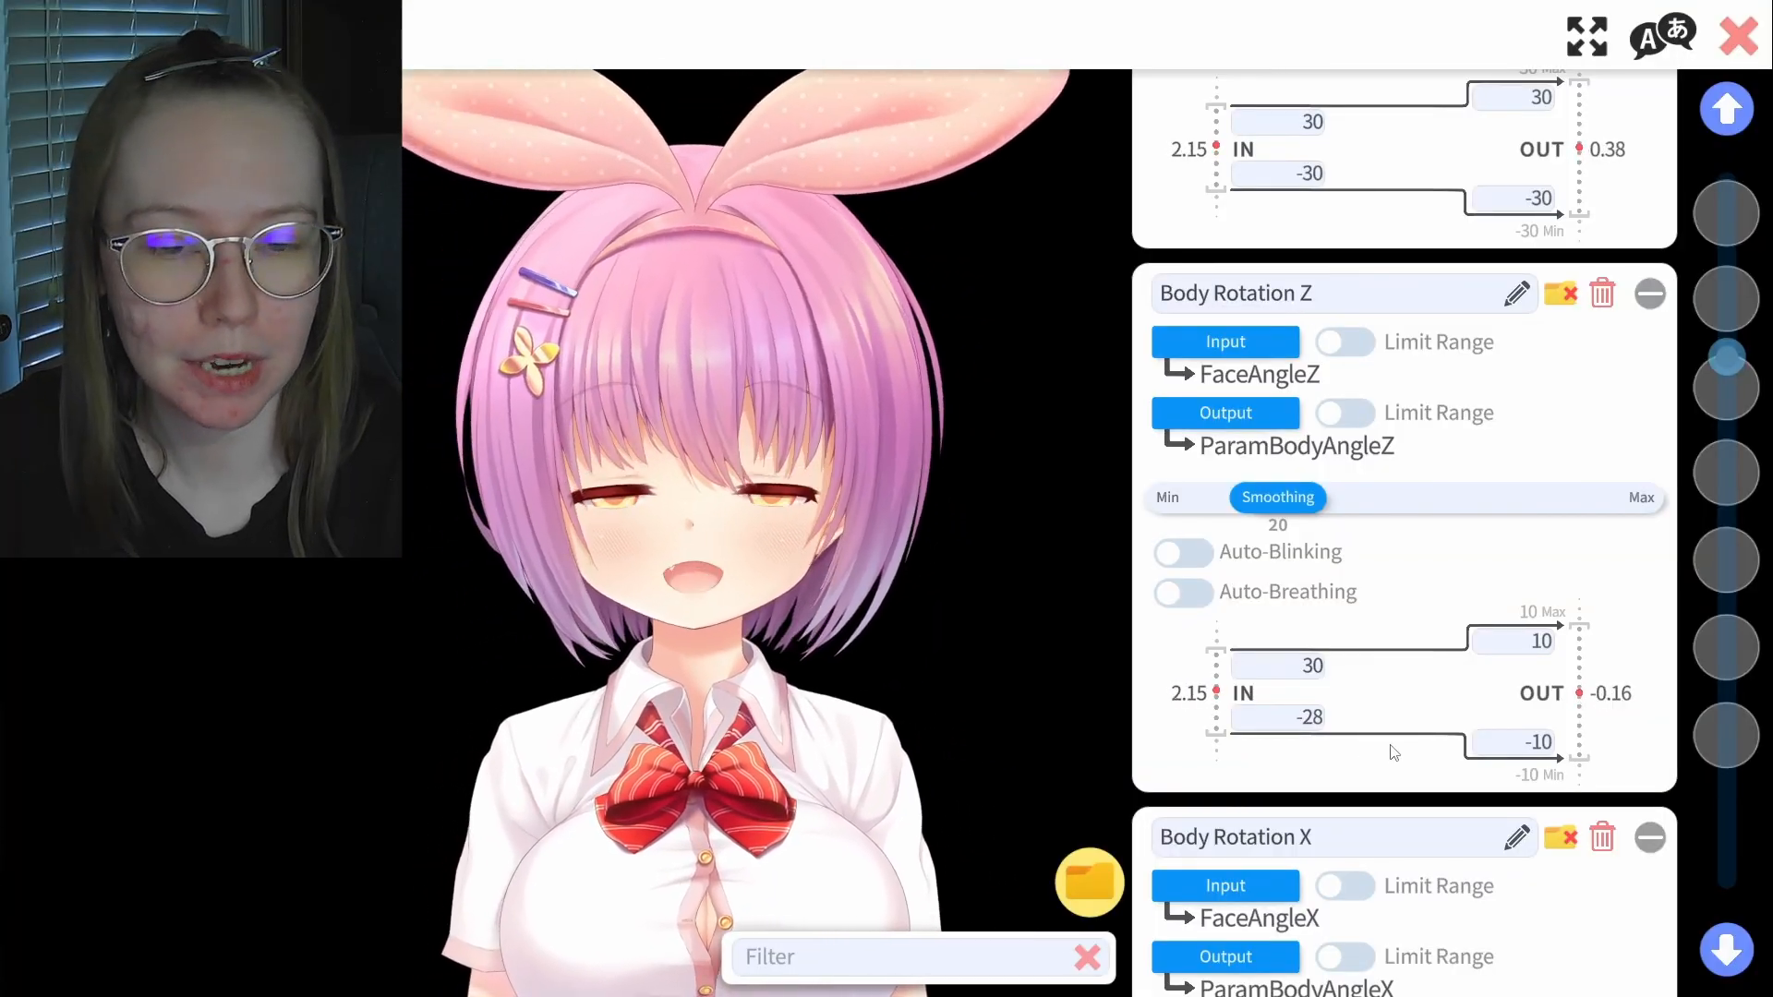
Set the output range of Face Lean Rotation to 10 and -12, and of Body Rotation Z to 3 and -4
scroll(1394, 753, up, 5)
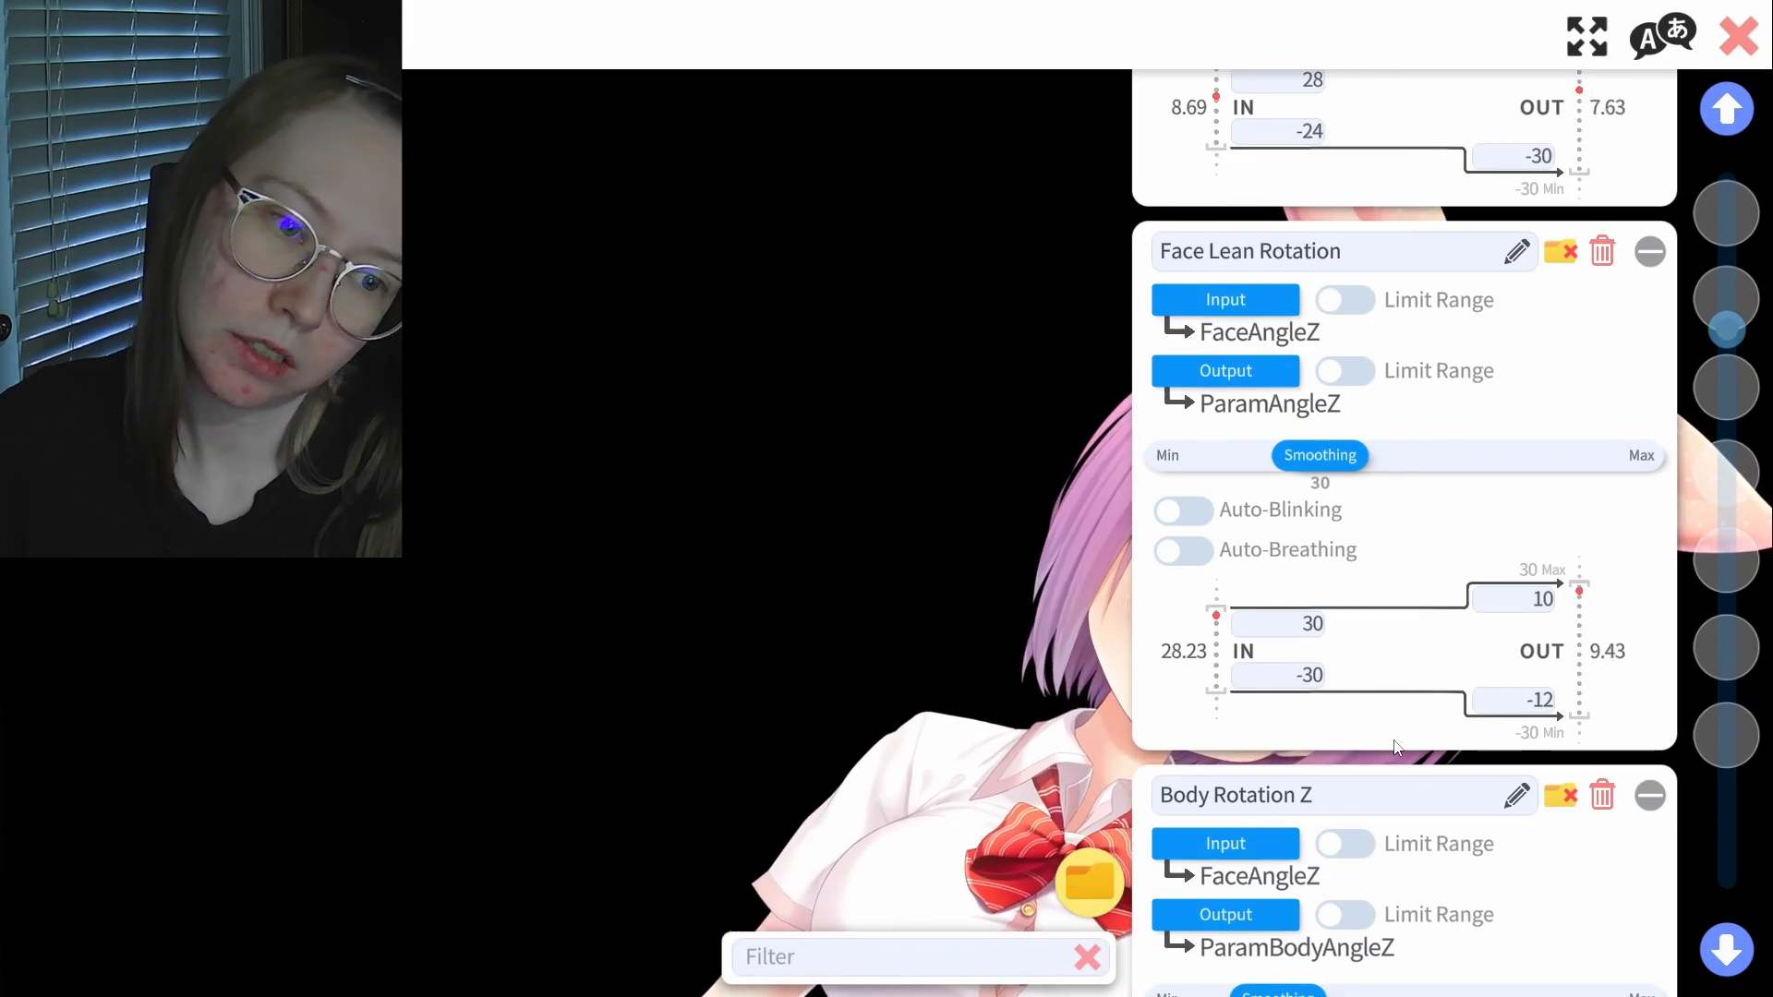
scroll(1394, 746, down, 5)
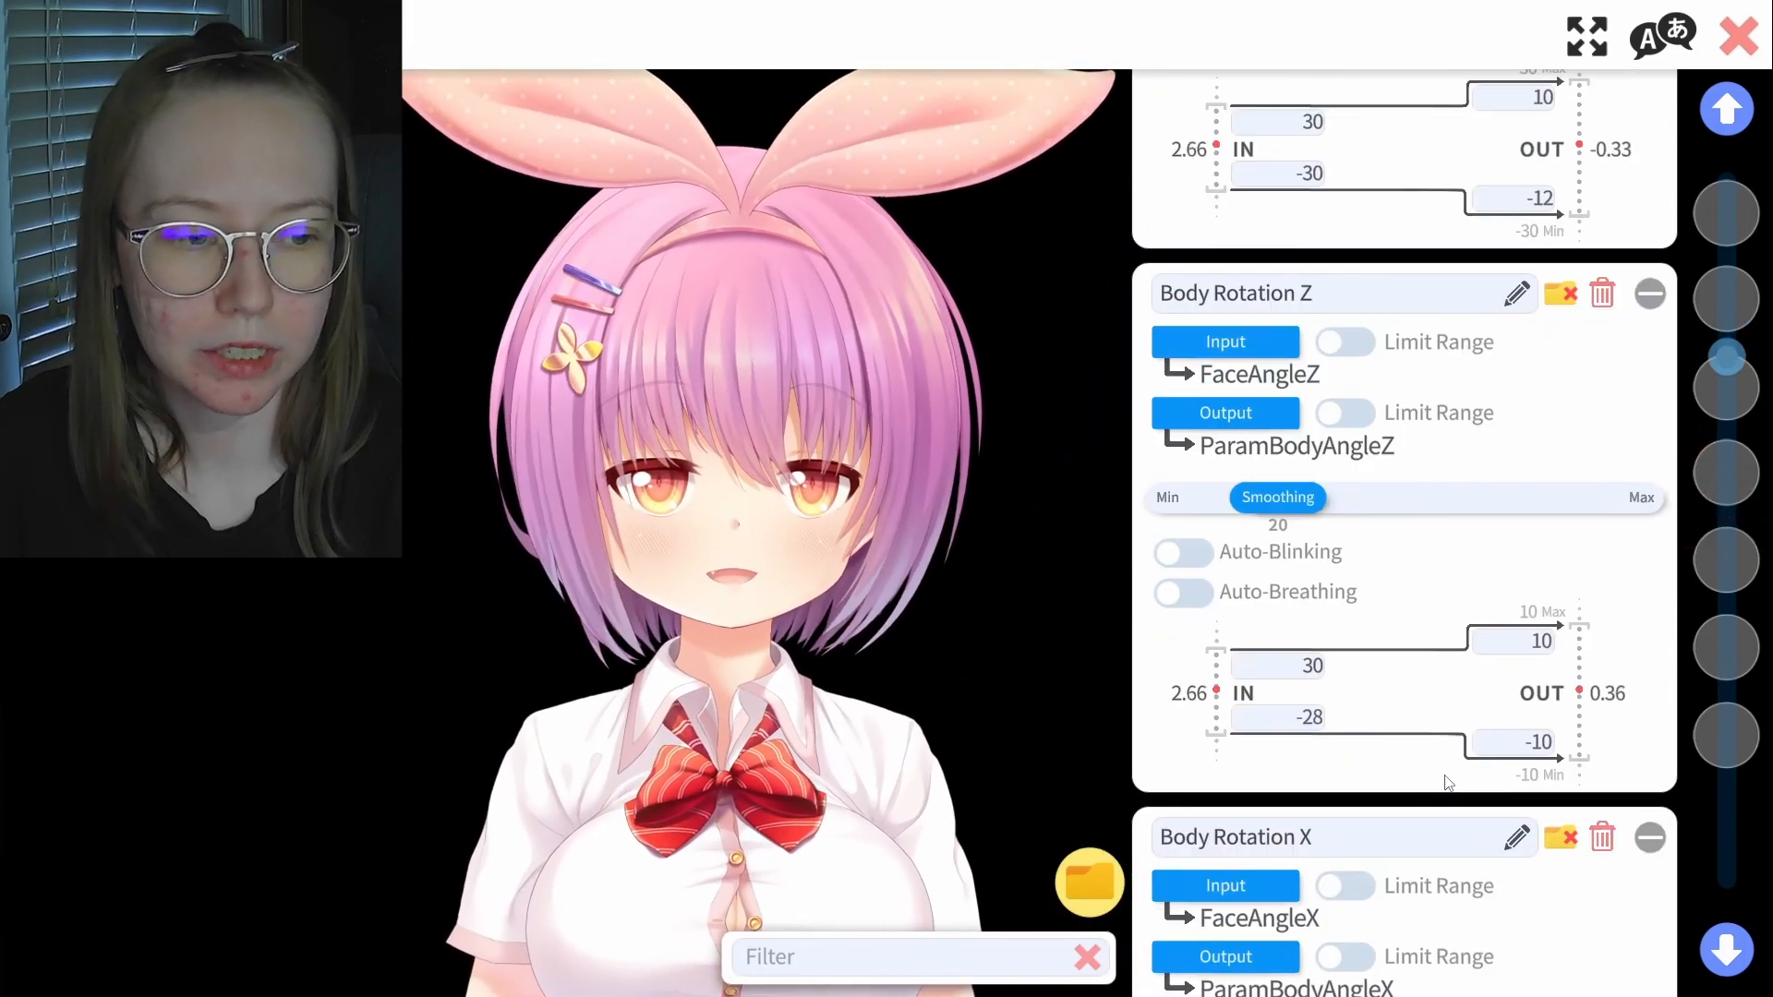
click(1533, 639)
text(3)
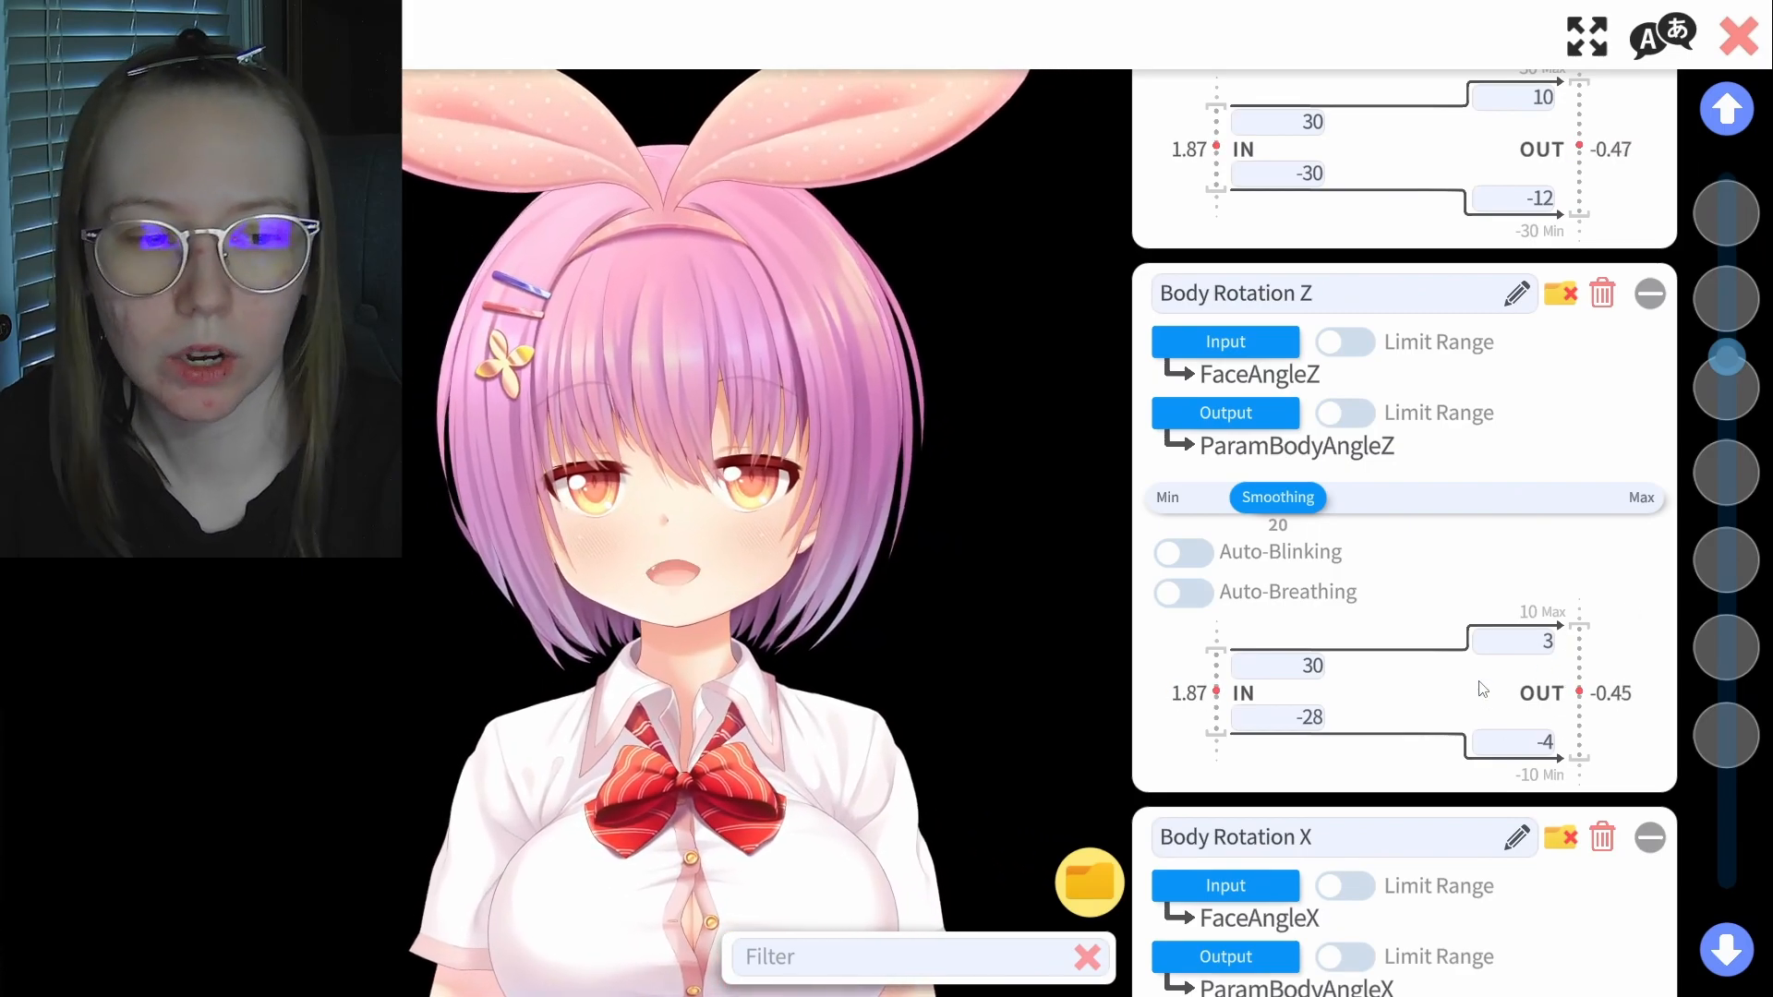
Set the lower input limit to -25 for Body Rotation X and -23 for Body Rotation Y
scroll(1490, 688, down, 5)
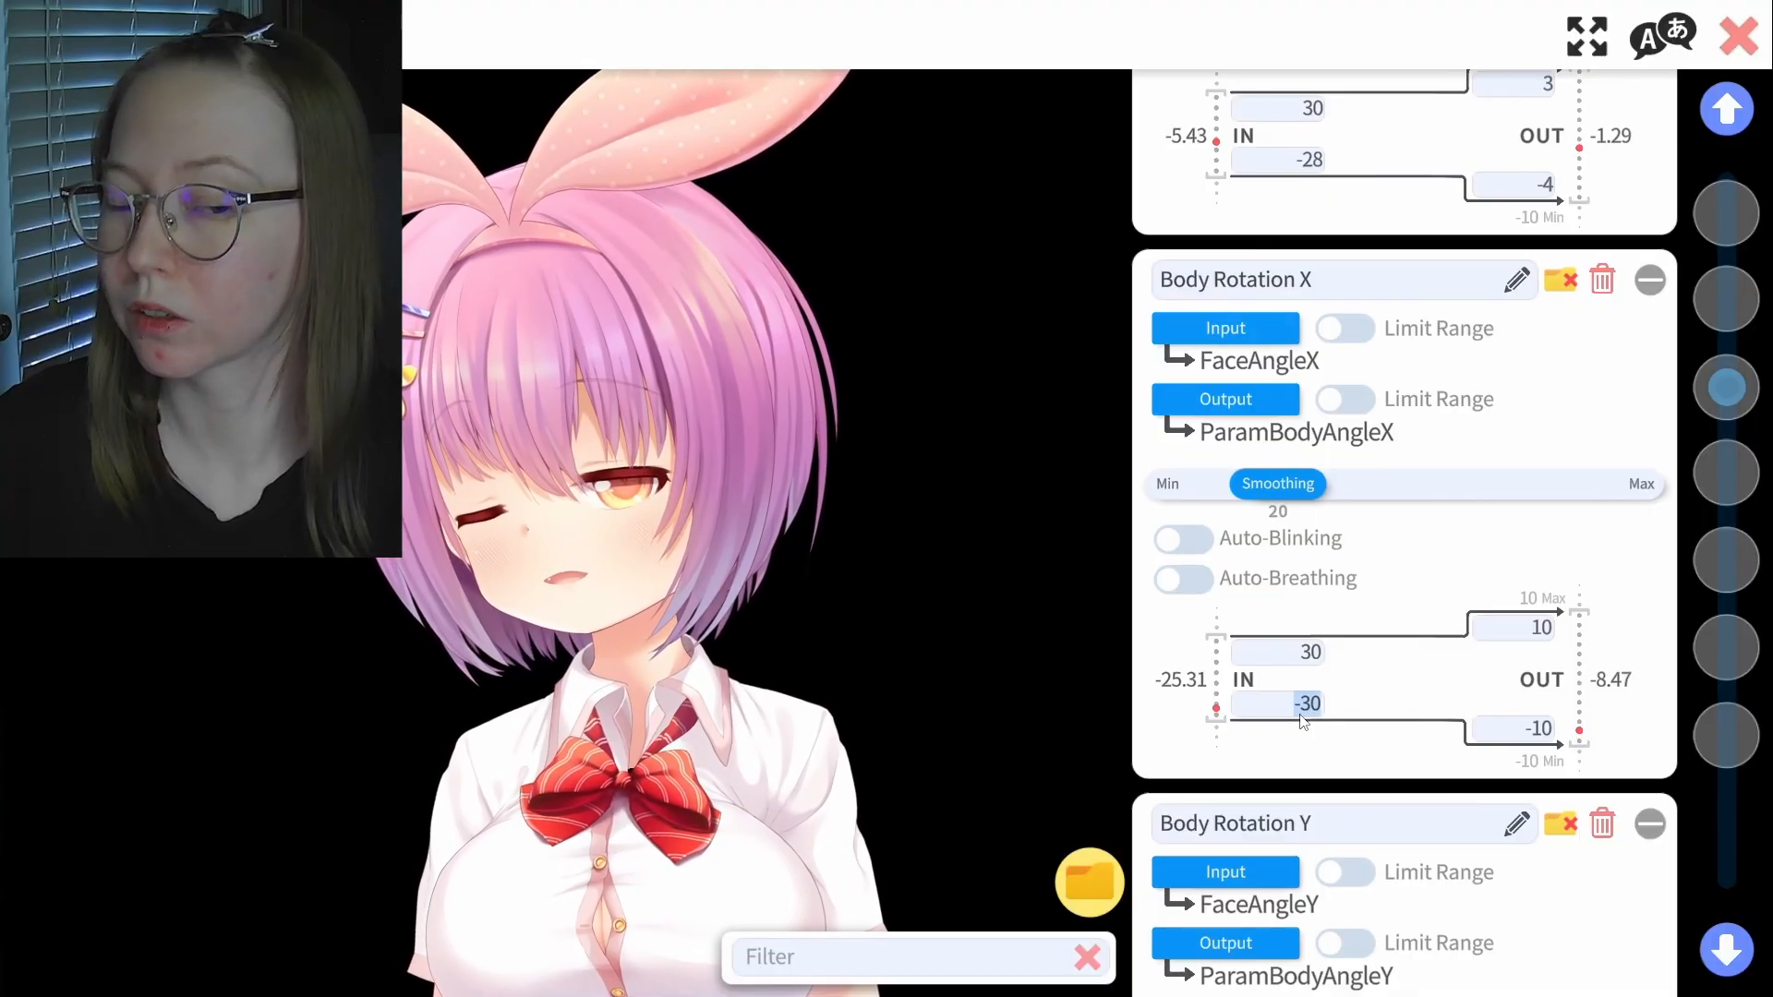
text(5)
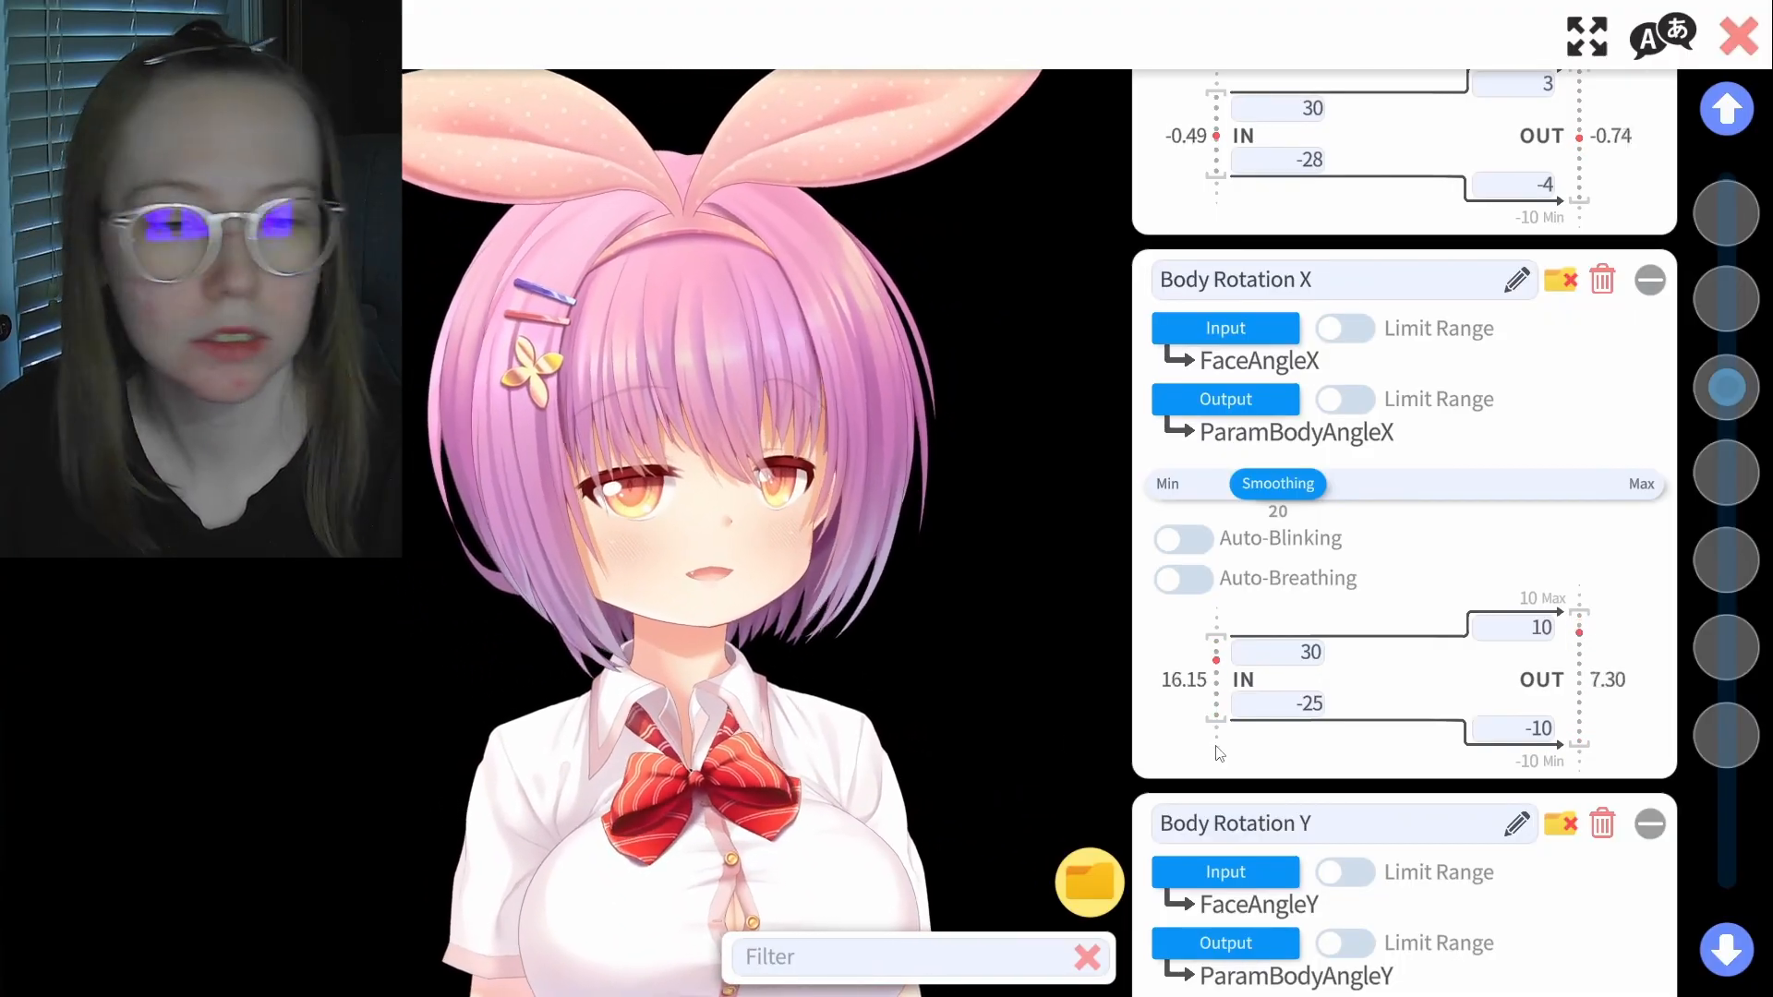
scroll(1336, 769, down, 5)
scroll(1336, 769, down, 1)
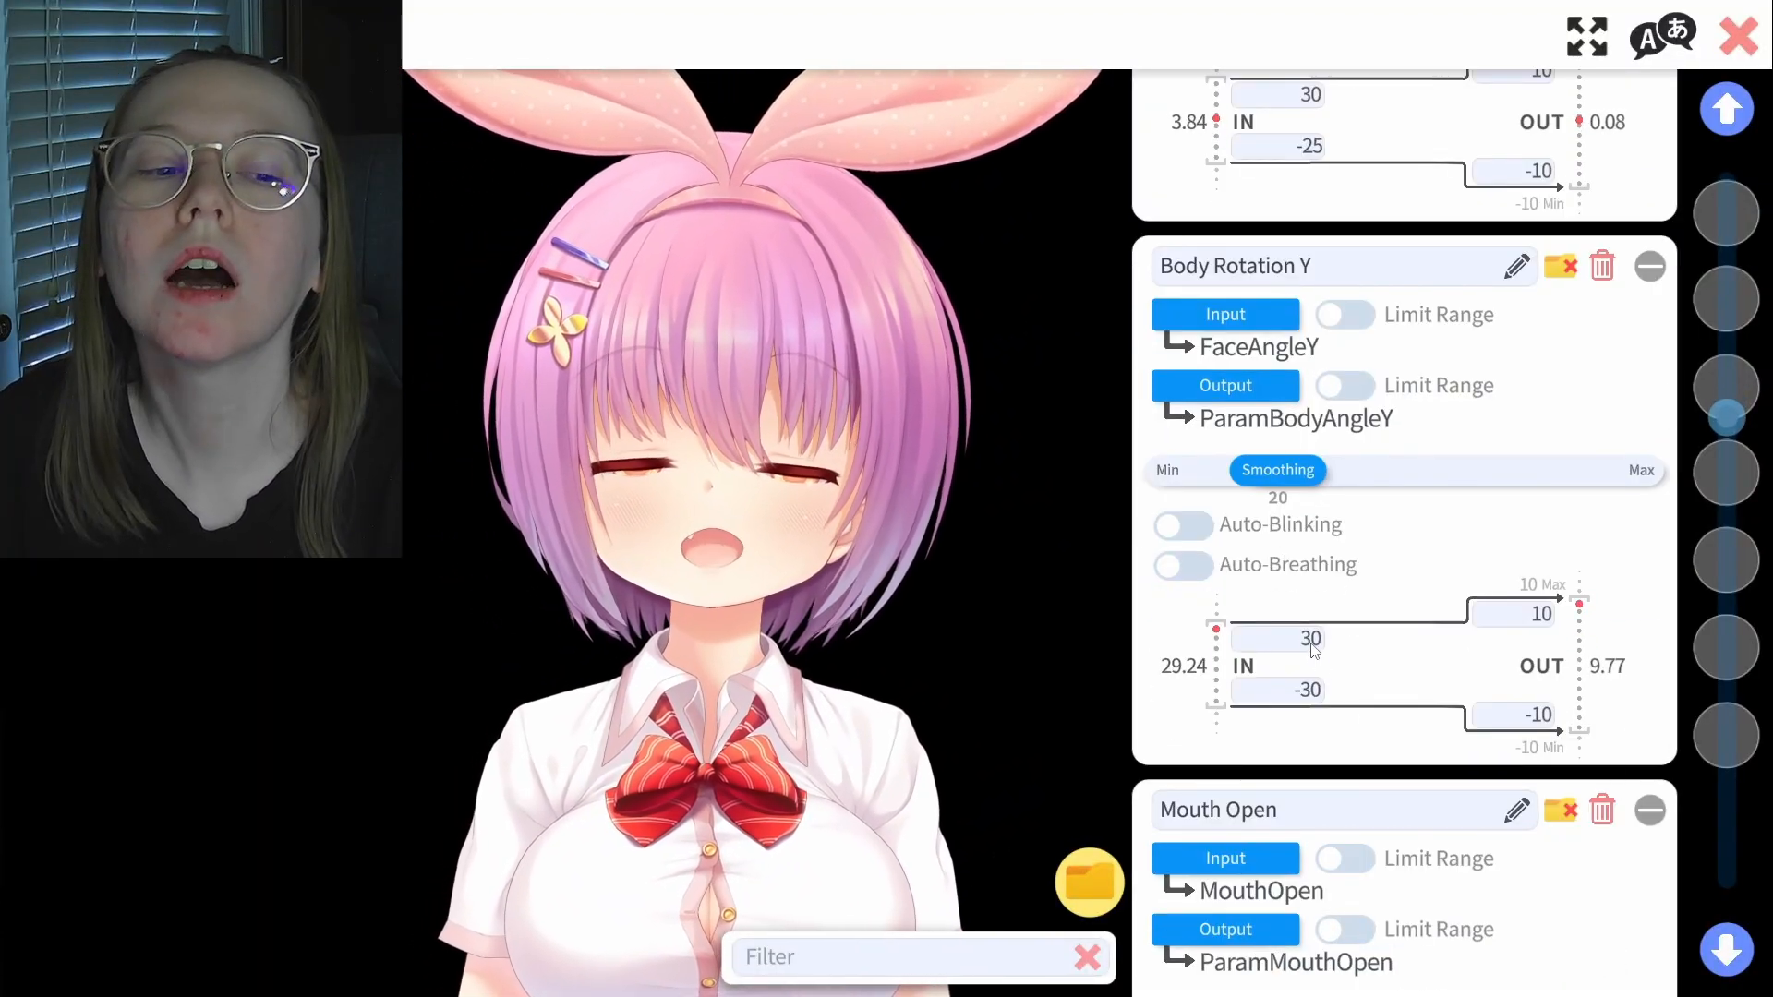
click(1307, 692)
text(-23)
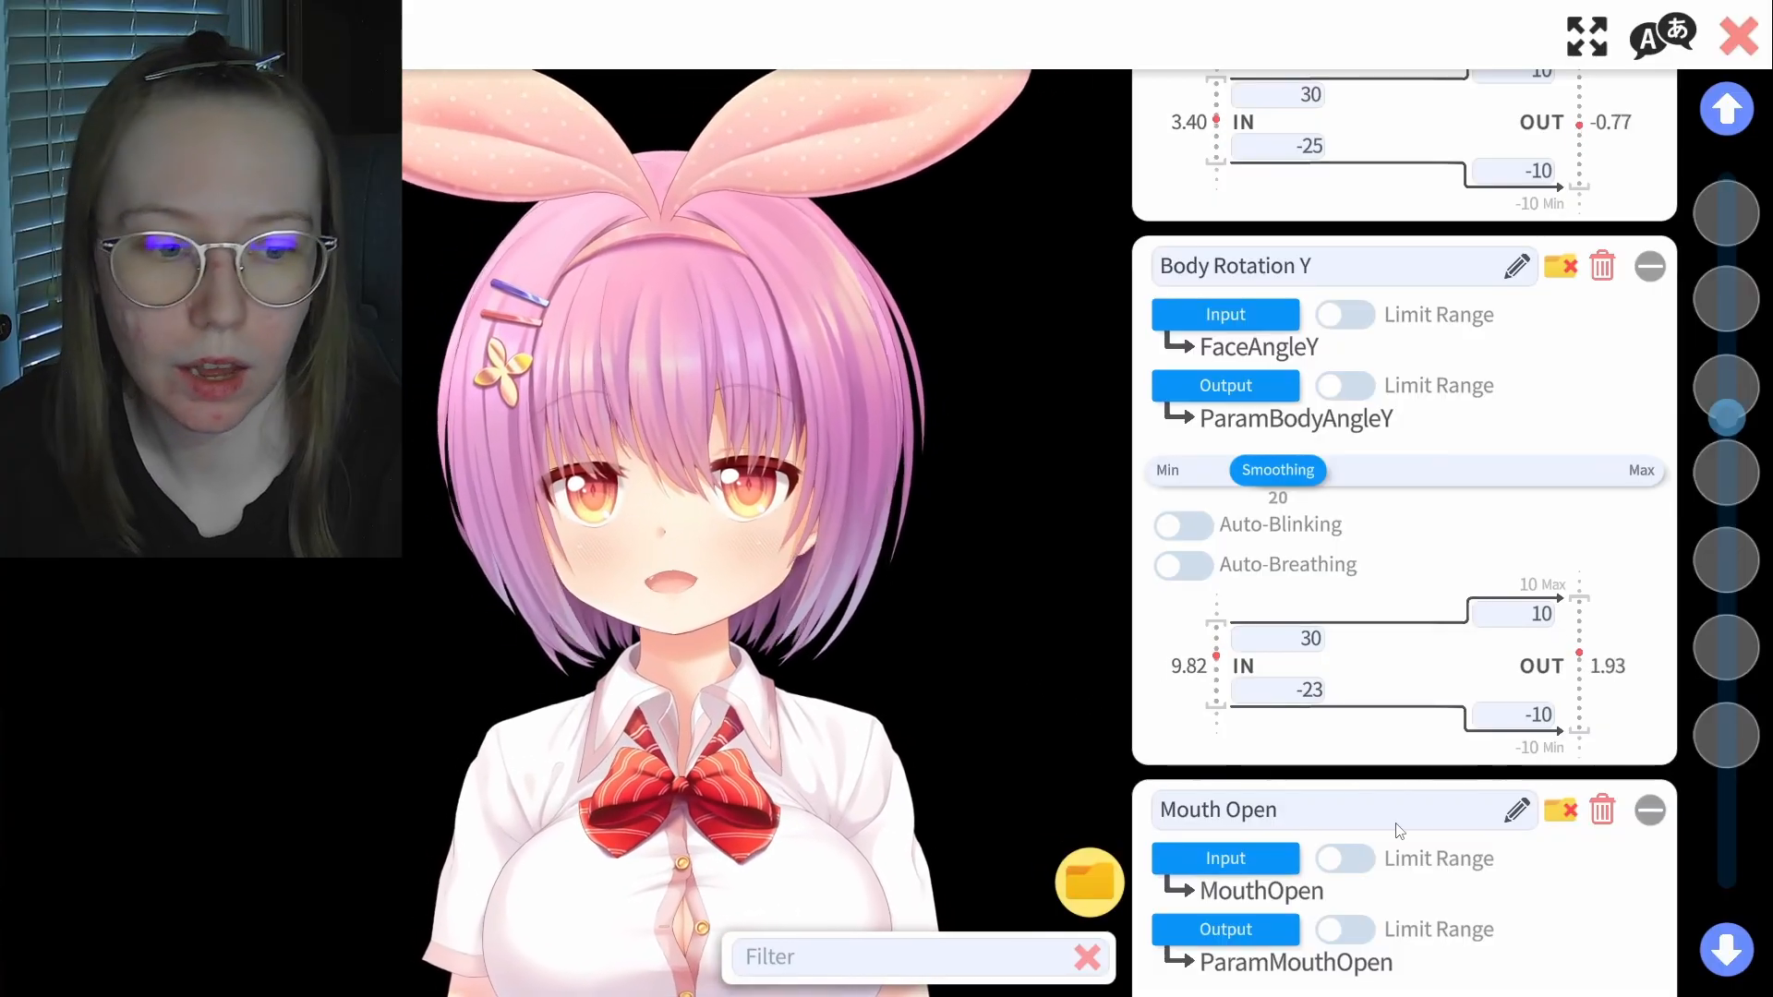
Set the Mouth Smile input range to .85 at the upper limit and .2 at the lower limit
scroll(1399, 826, down, 4)
scroll(1397, 824, down, 1)
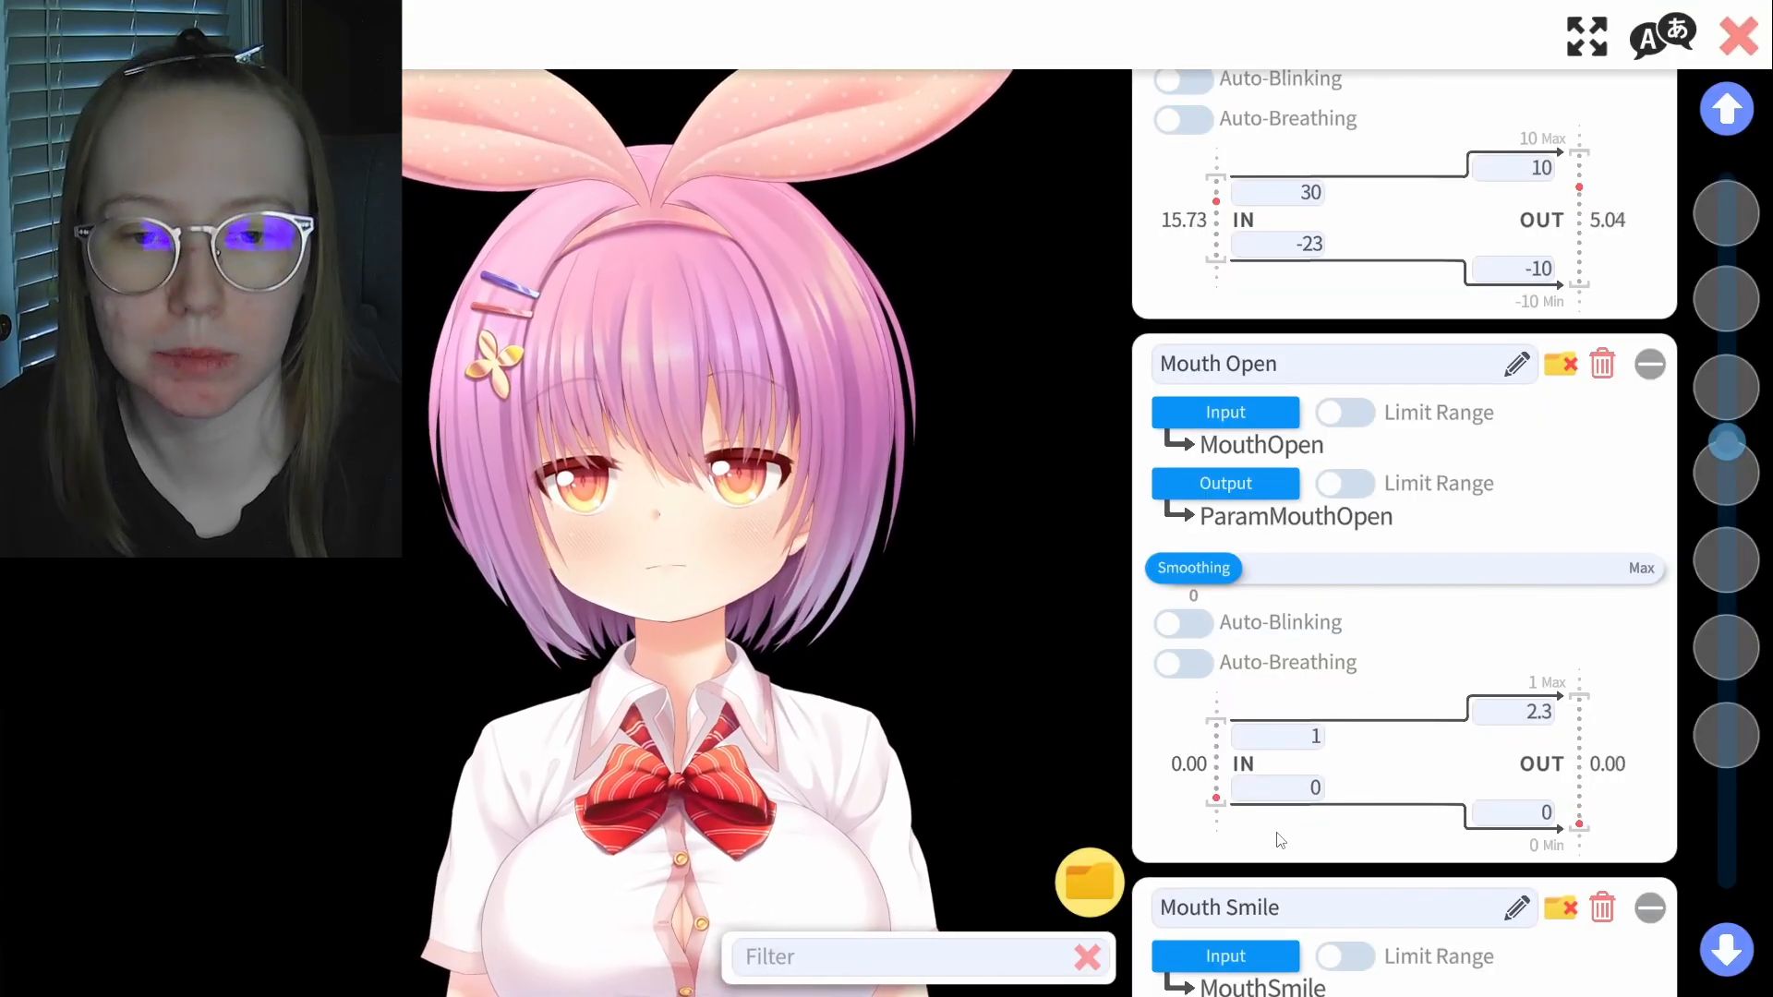
scroll(1402, 807, down, 5)
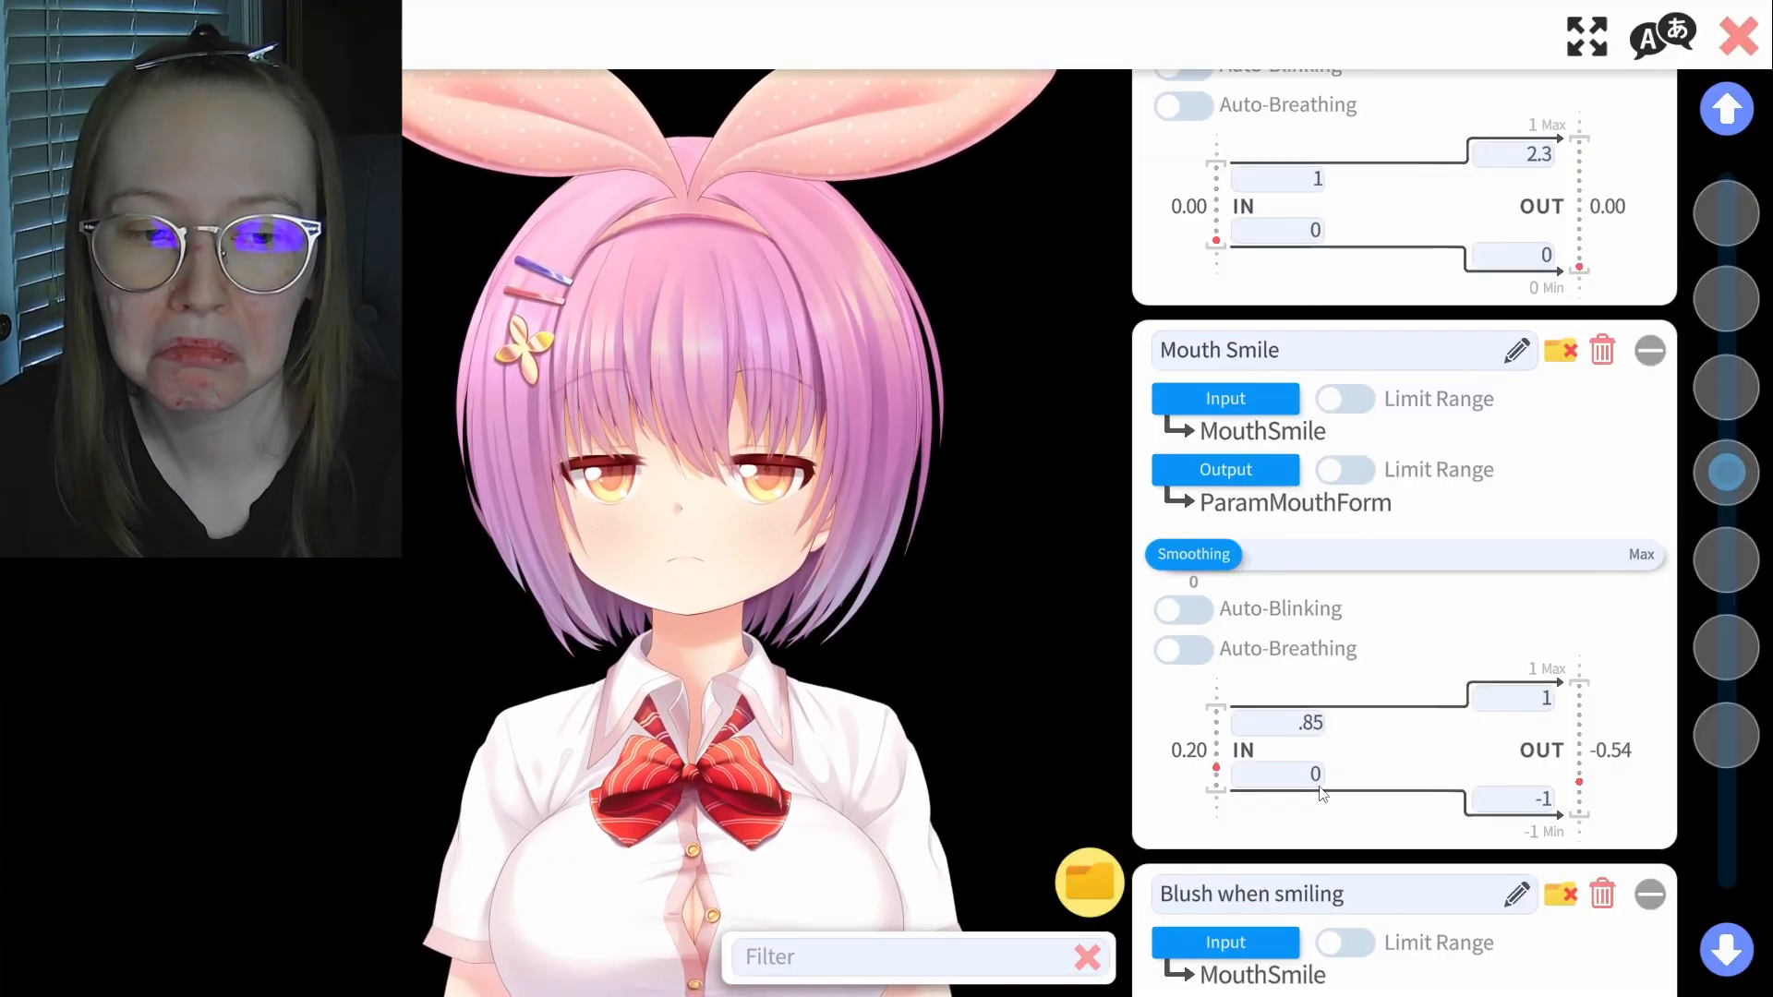
text(.2)
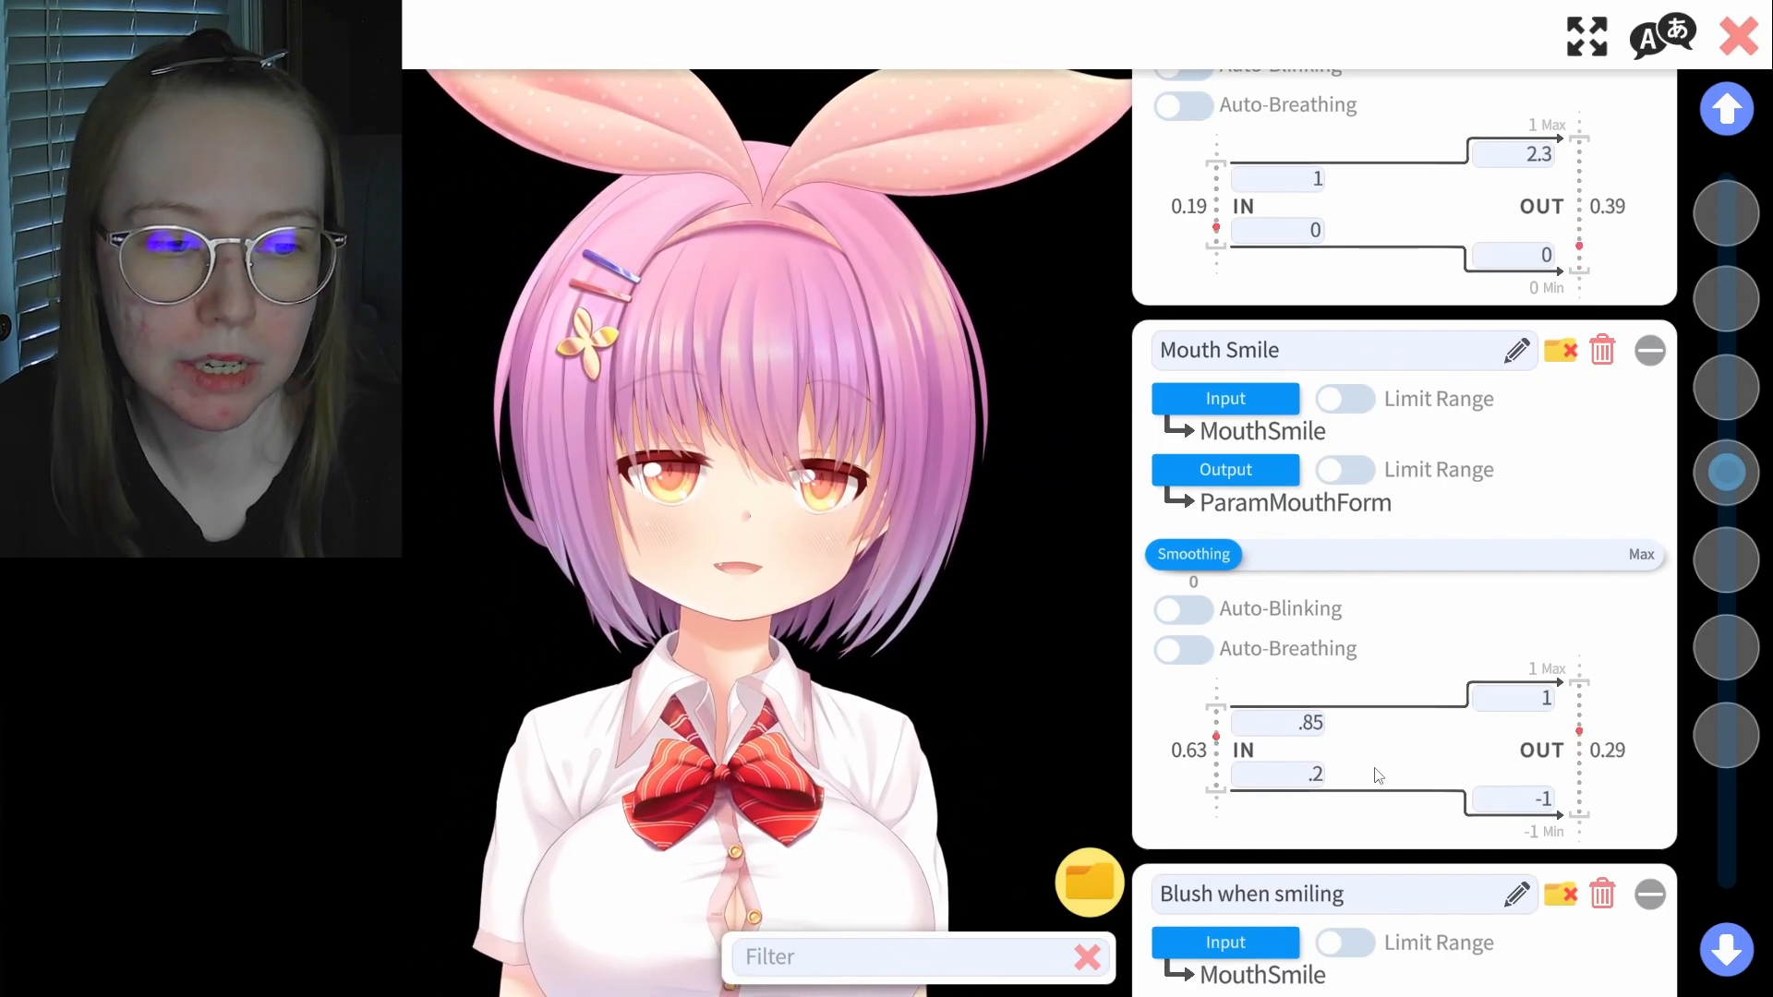
scroll(1377, 775, up, 4)
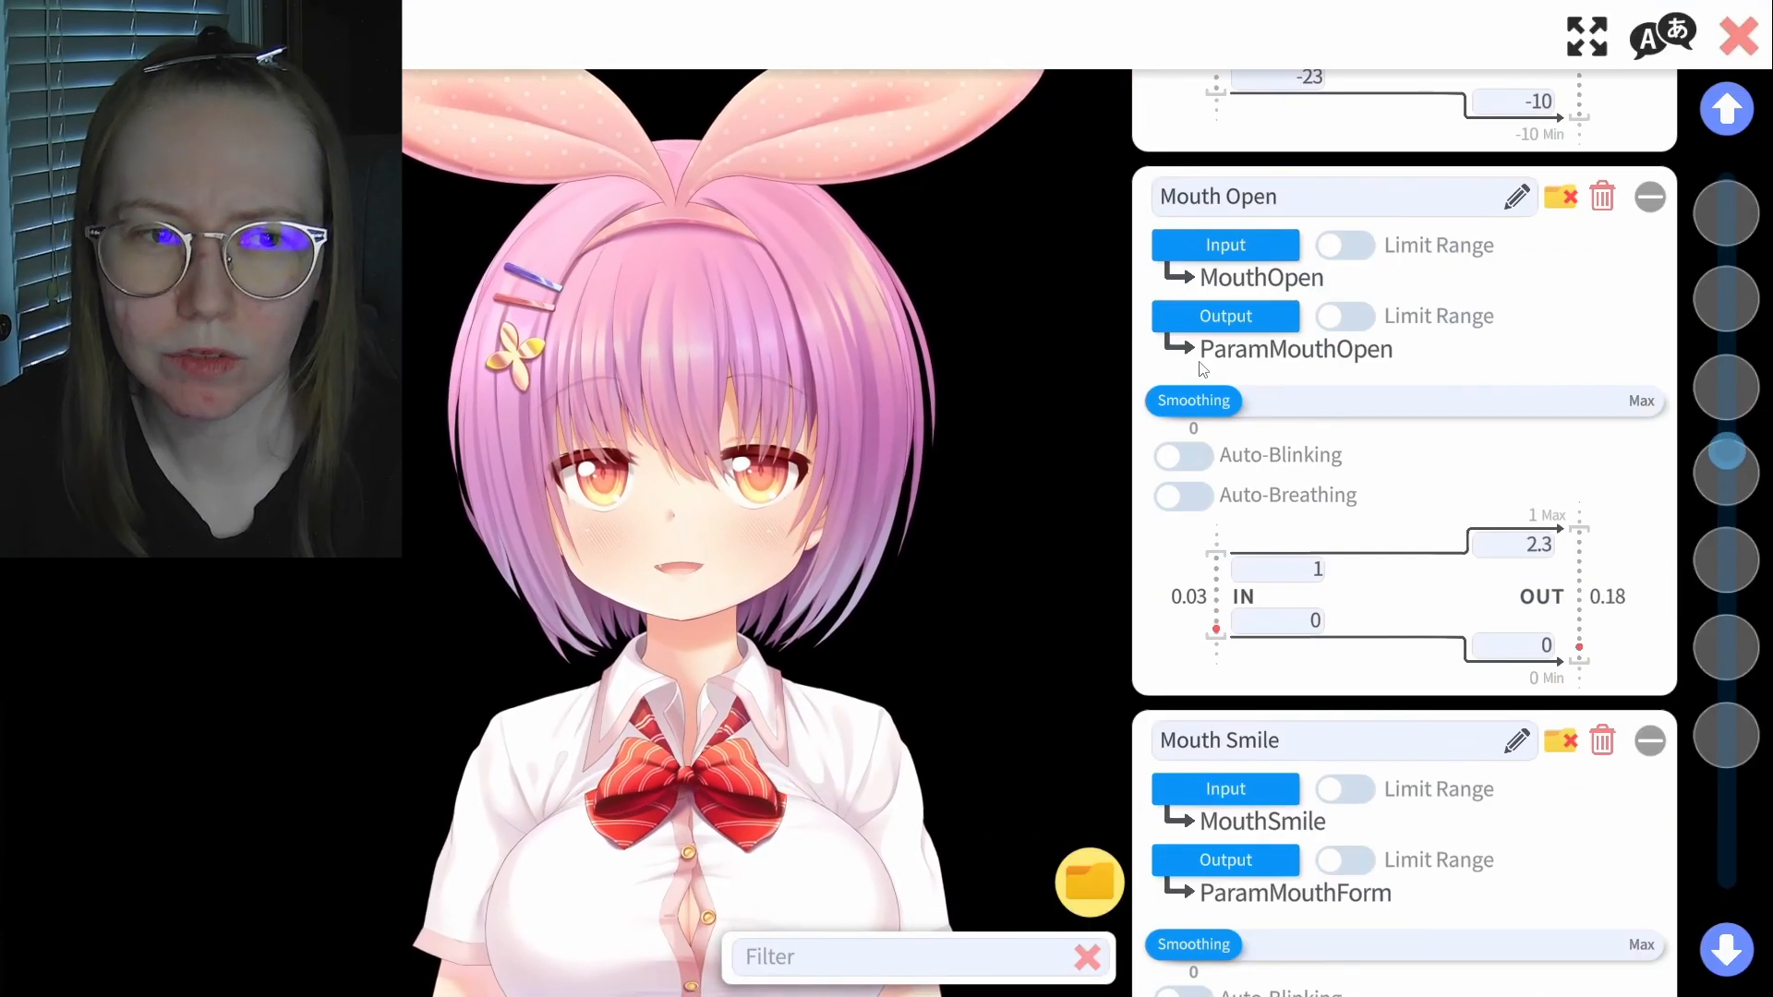
scroll(1448, 646, down, 4)
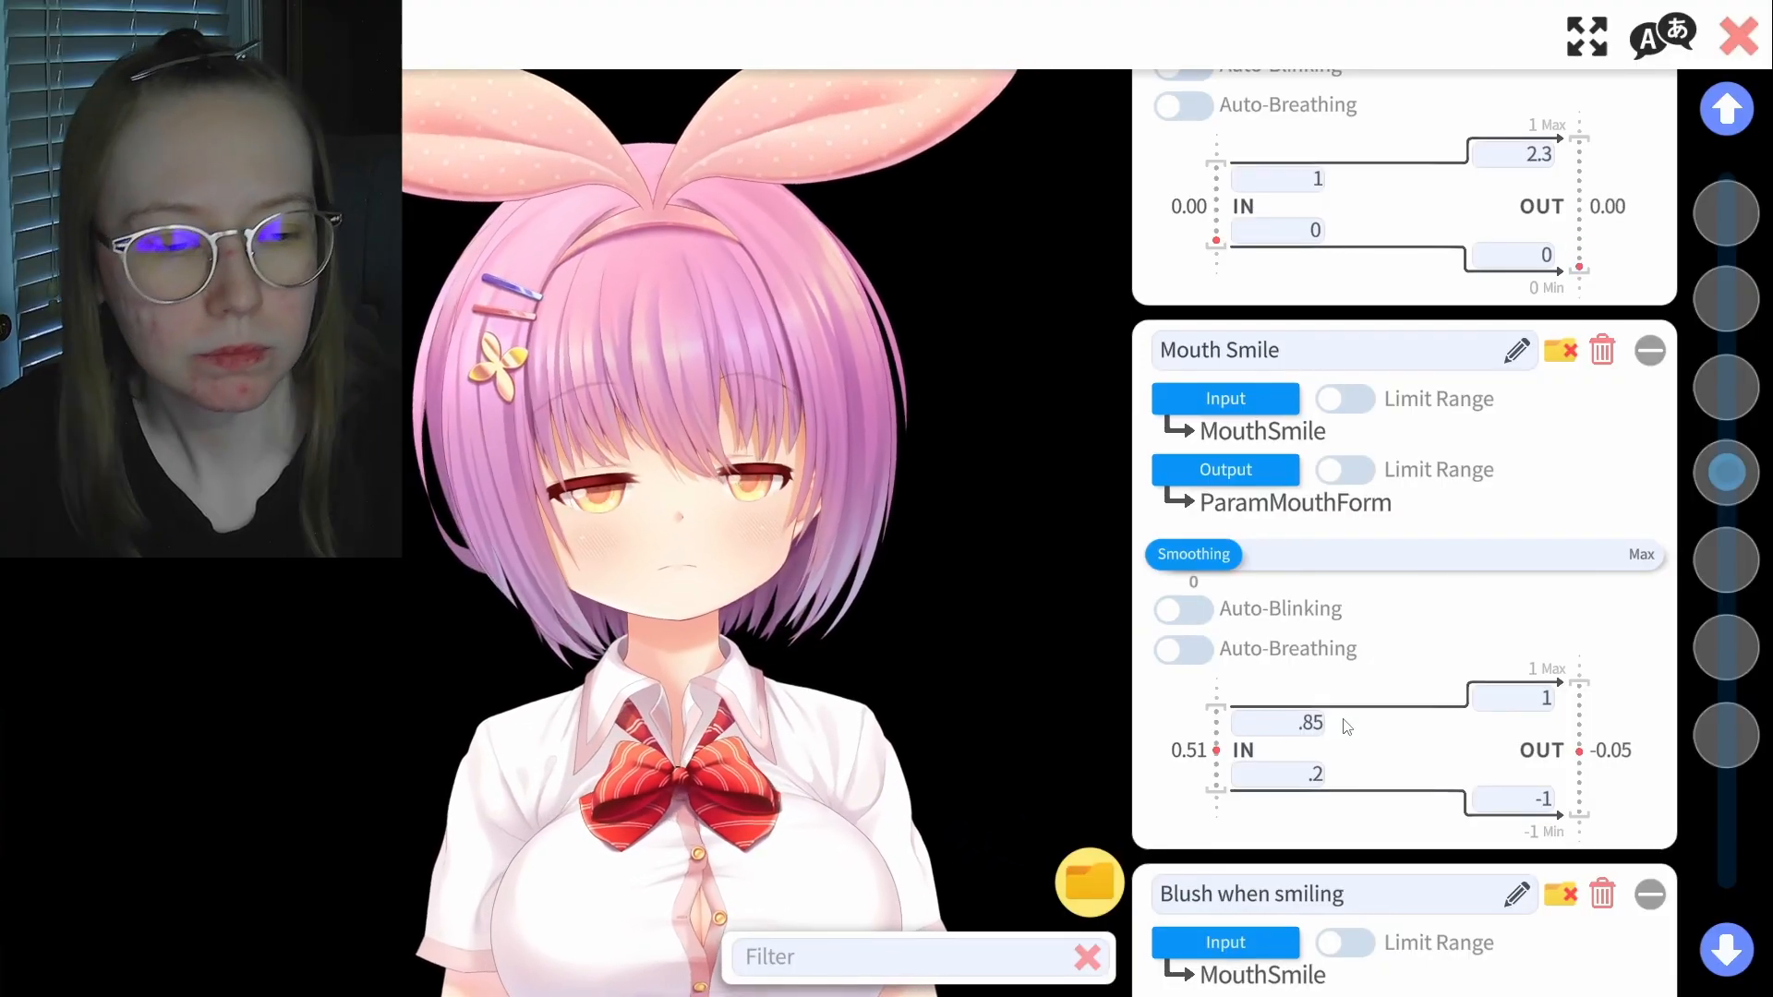
scroll(1347, 726, down, 5)
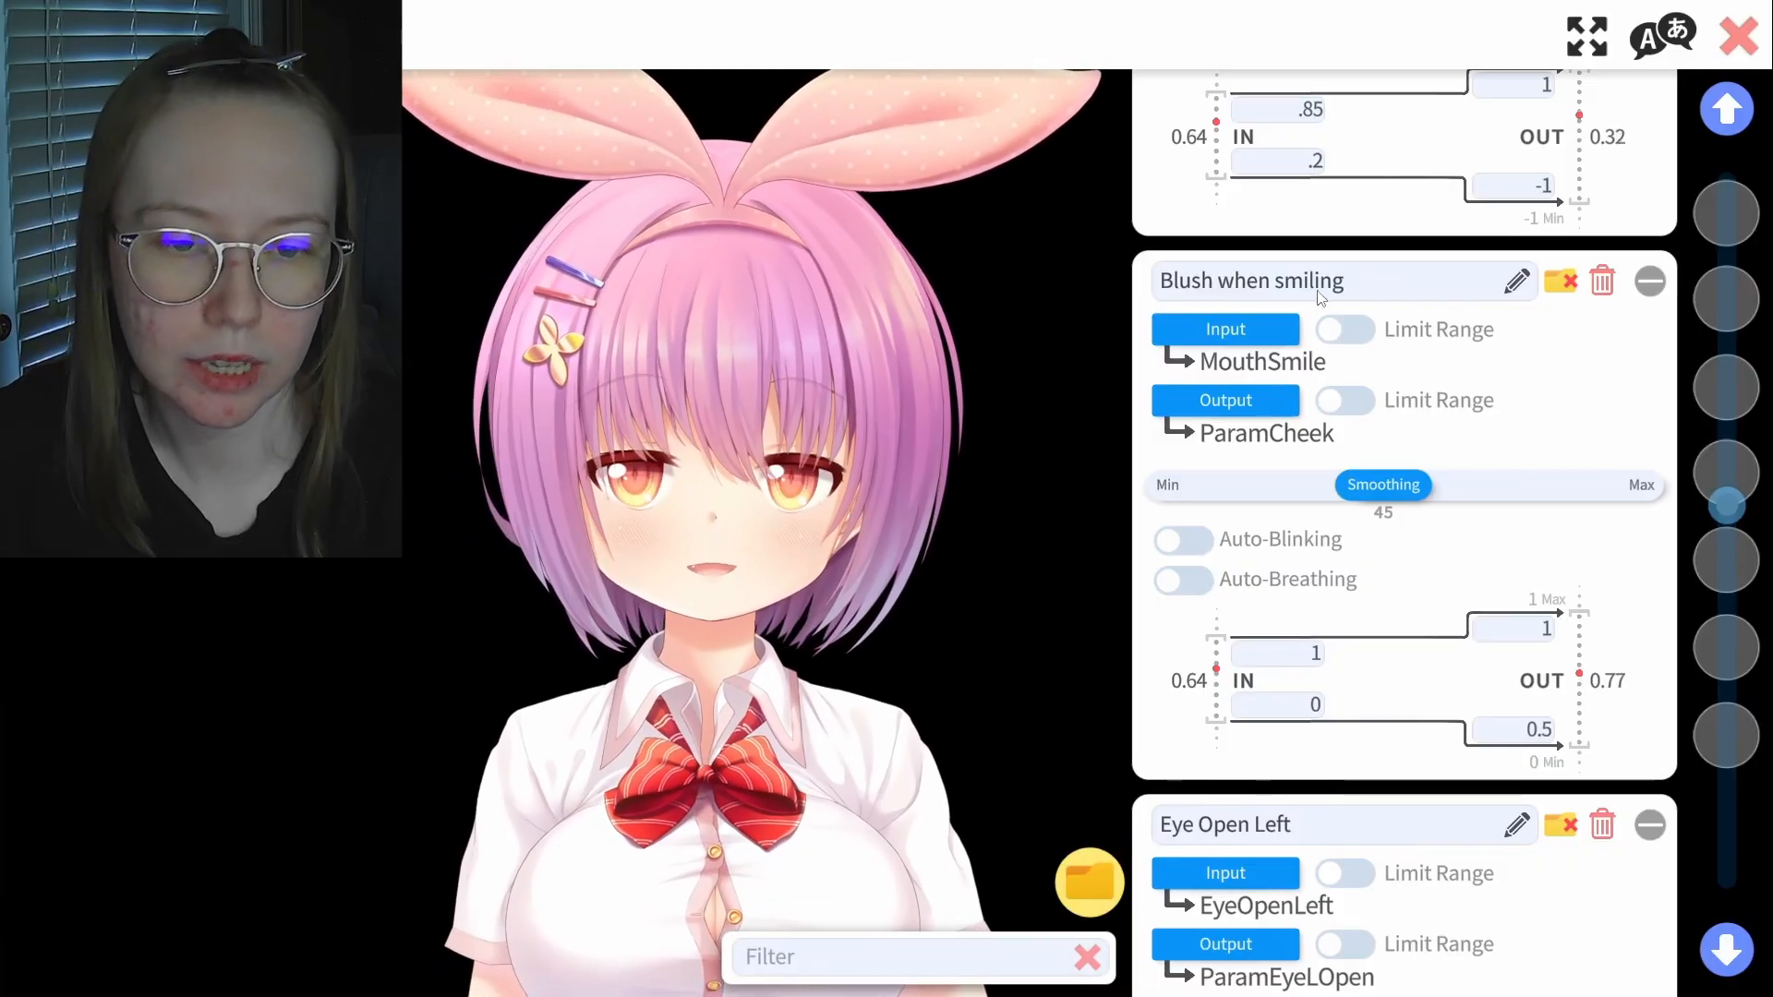
Set the upper input limit of the Blush when smiling parameter to .85
scroll(1352, 602, up, 5)
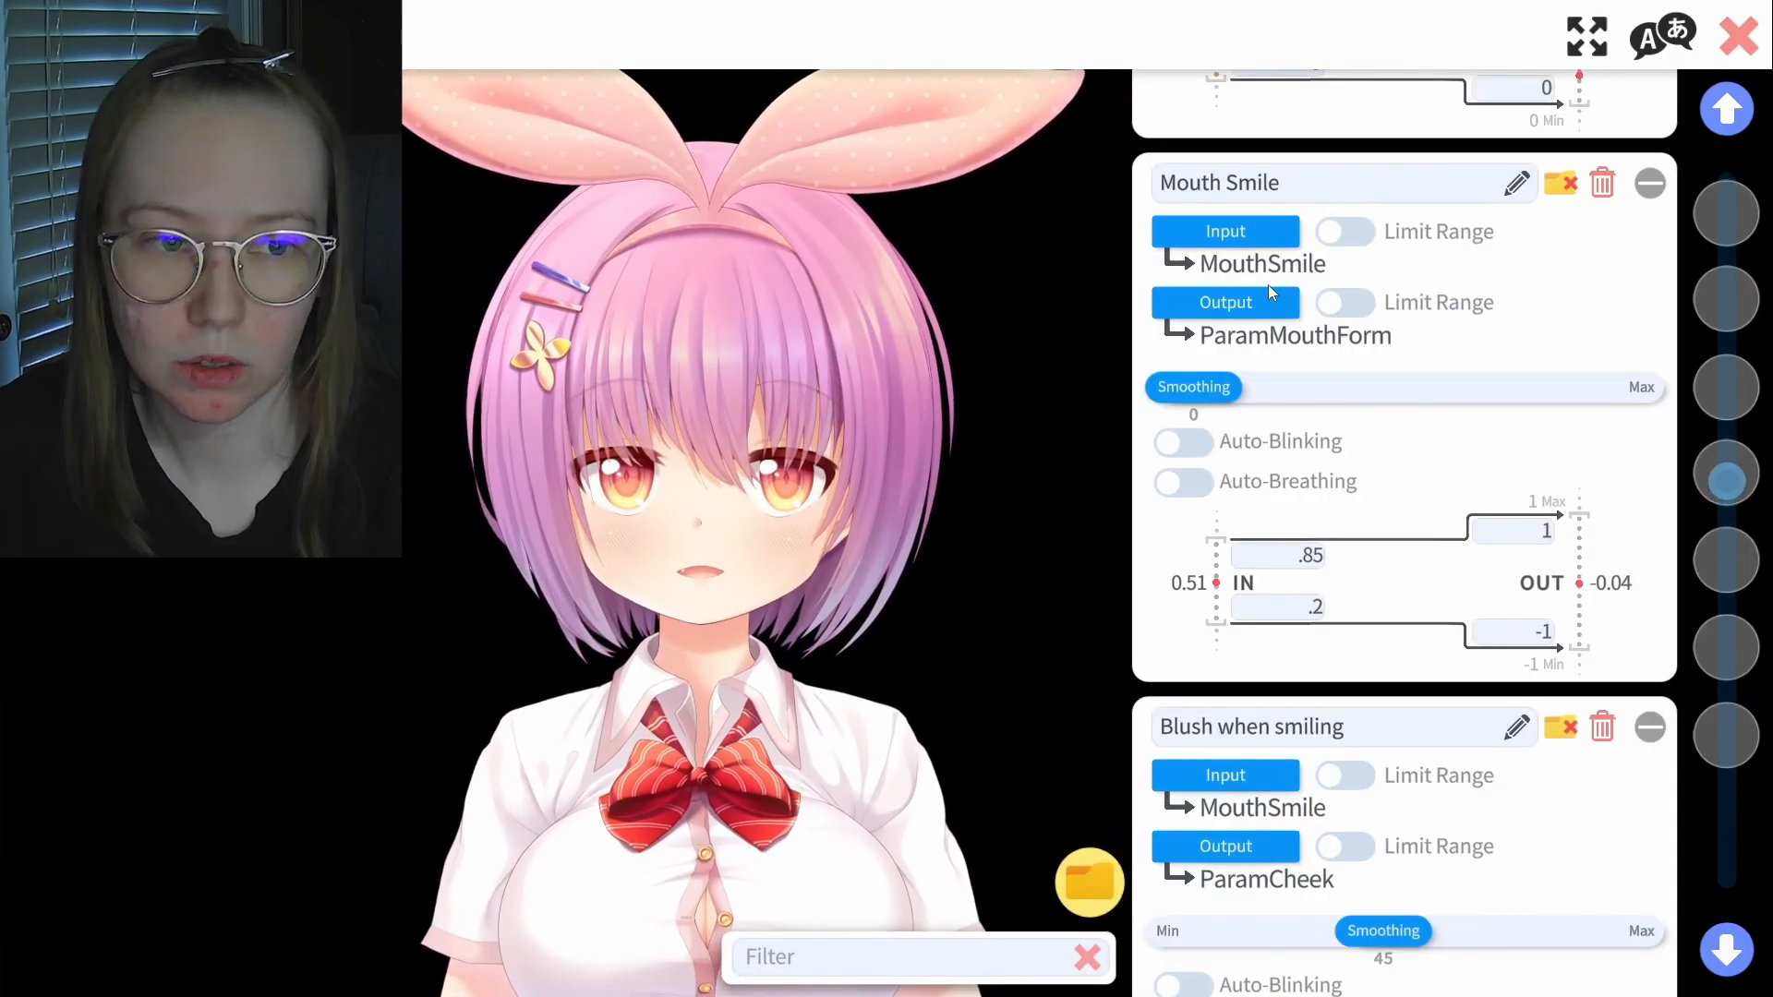
scroll(1422, 619, down, 4)
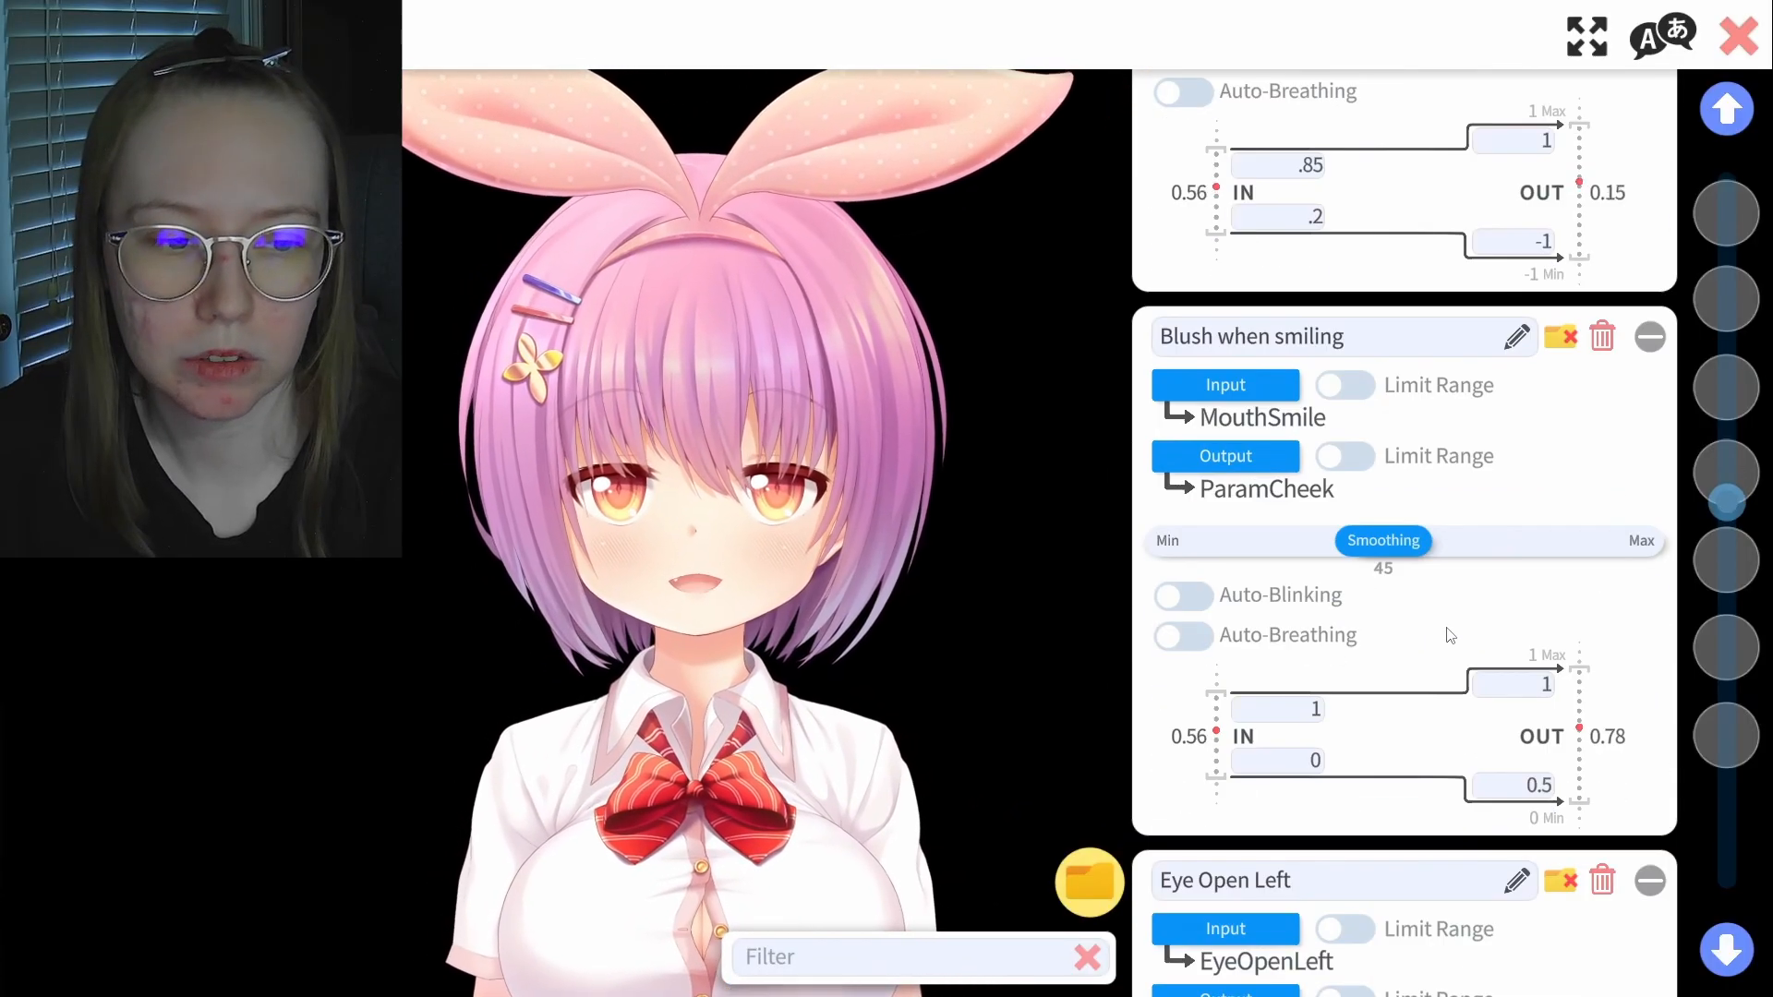
click(1318, 714)
text(.85)
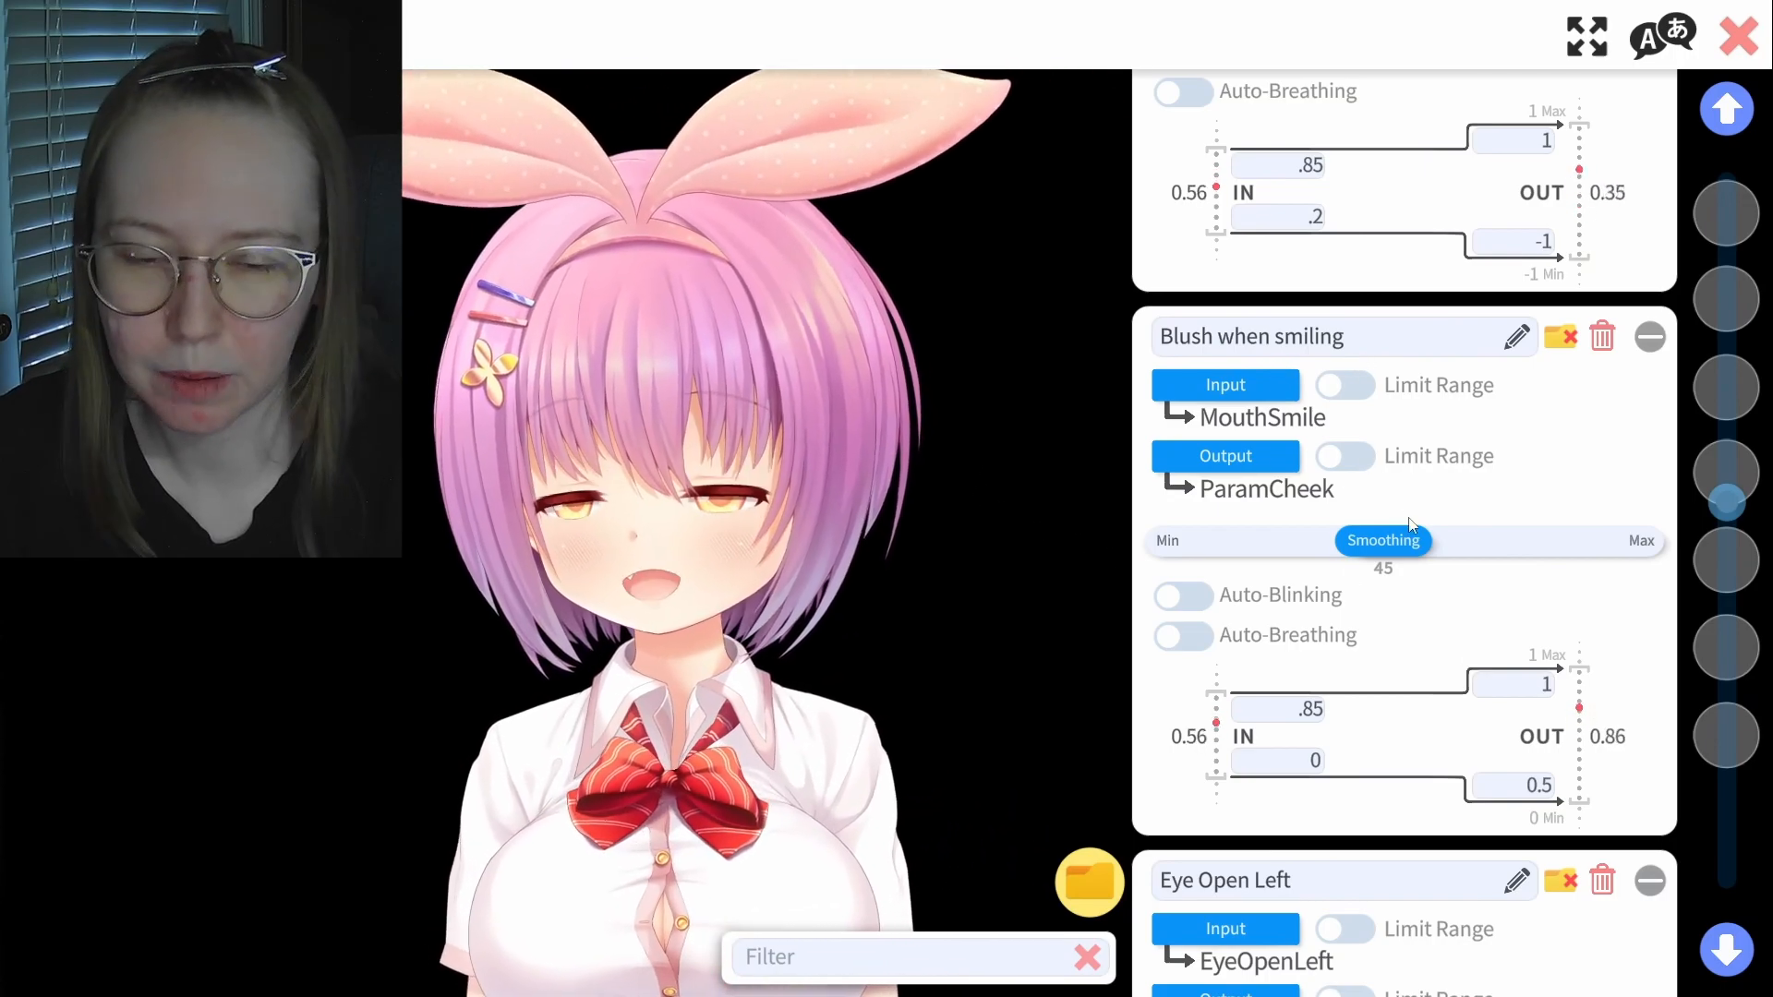
Set the upper input limit of Eye Open Left to .7
scroll(1434, 612, down, 5)
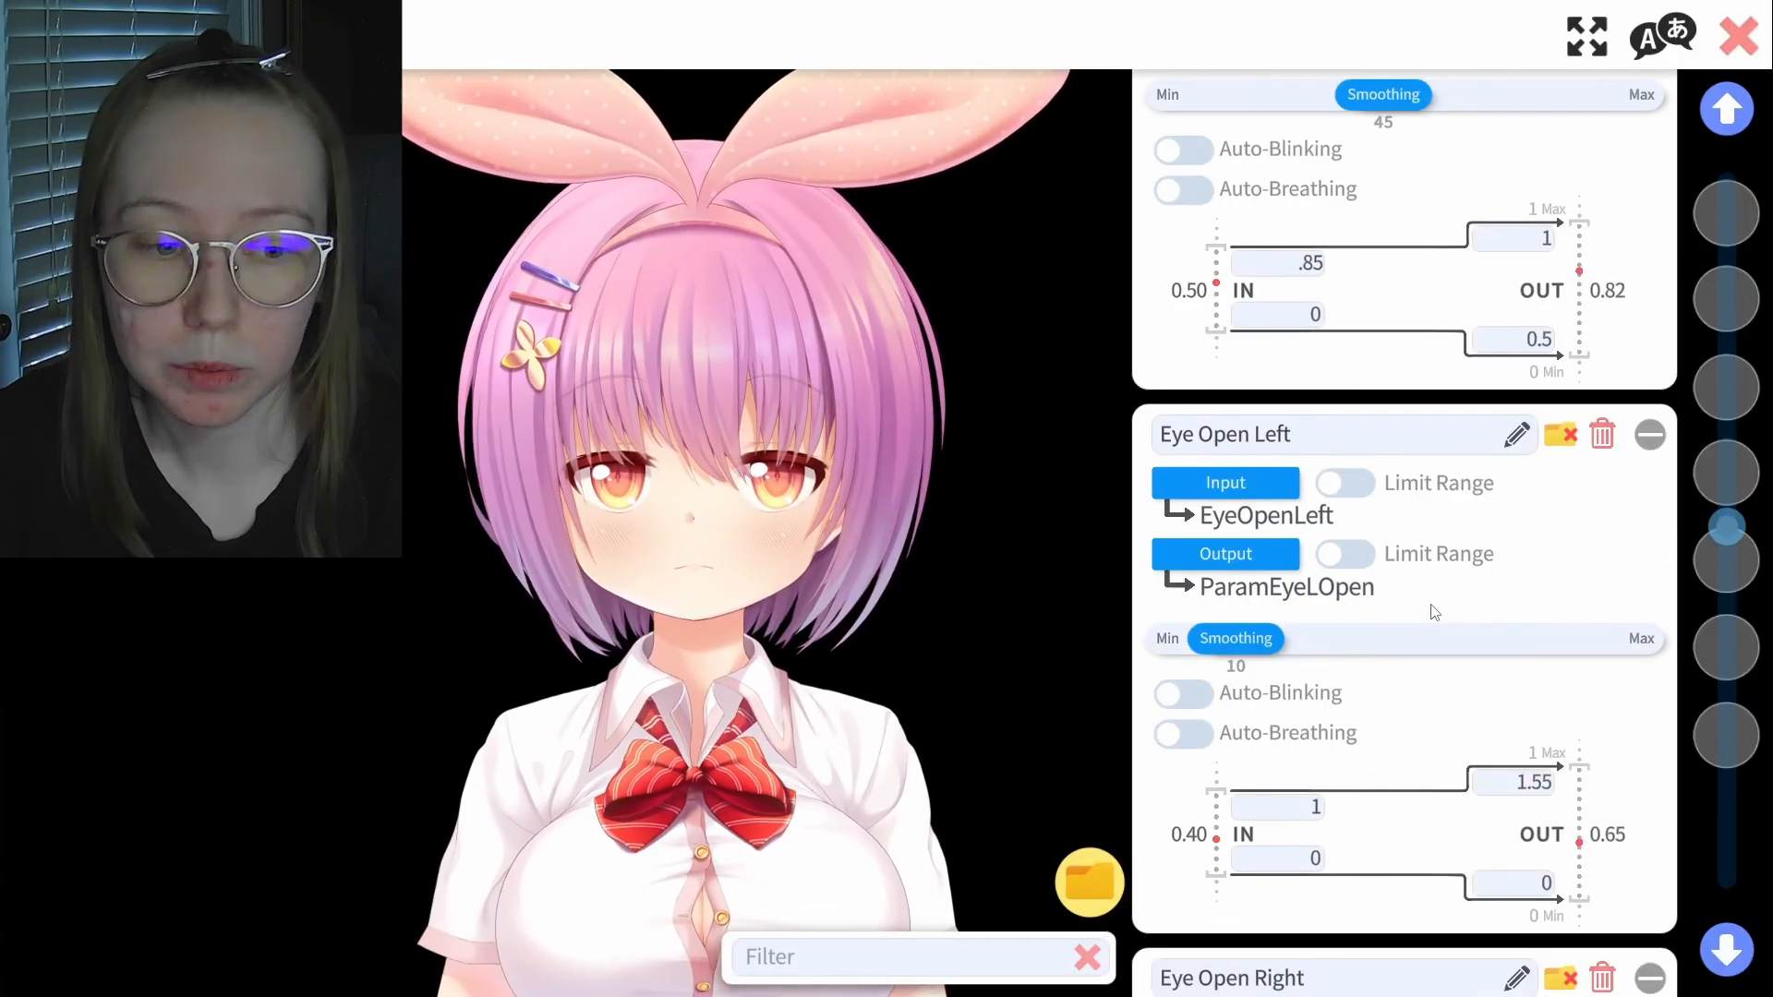
scroll(1434, 614, down, 1)
scroll(1436, 623, down, 1)
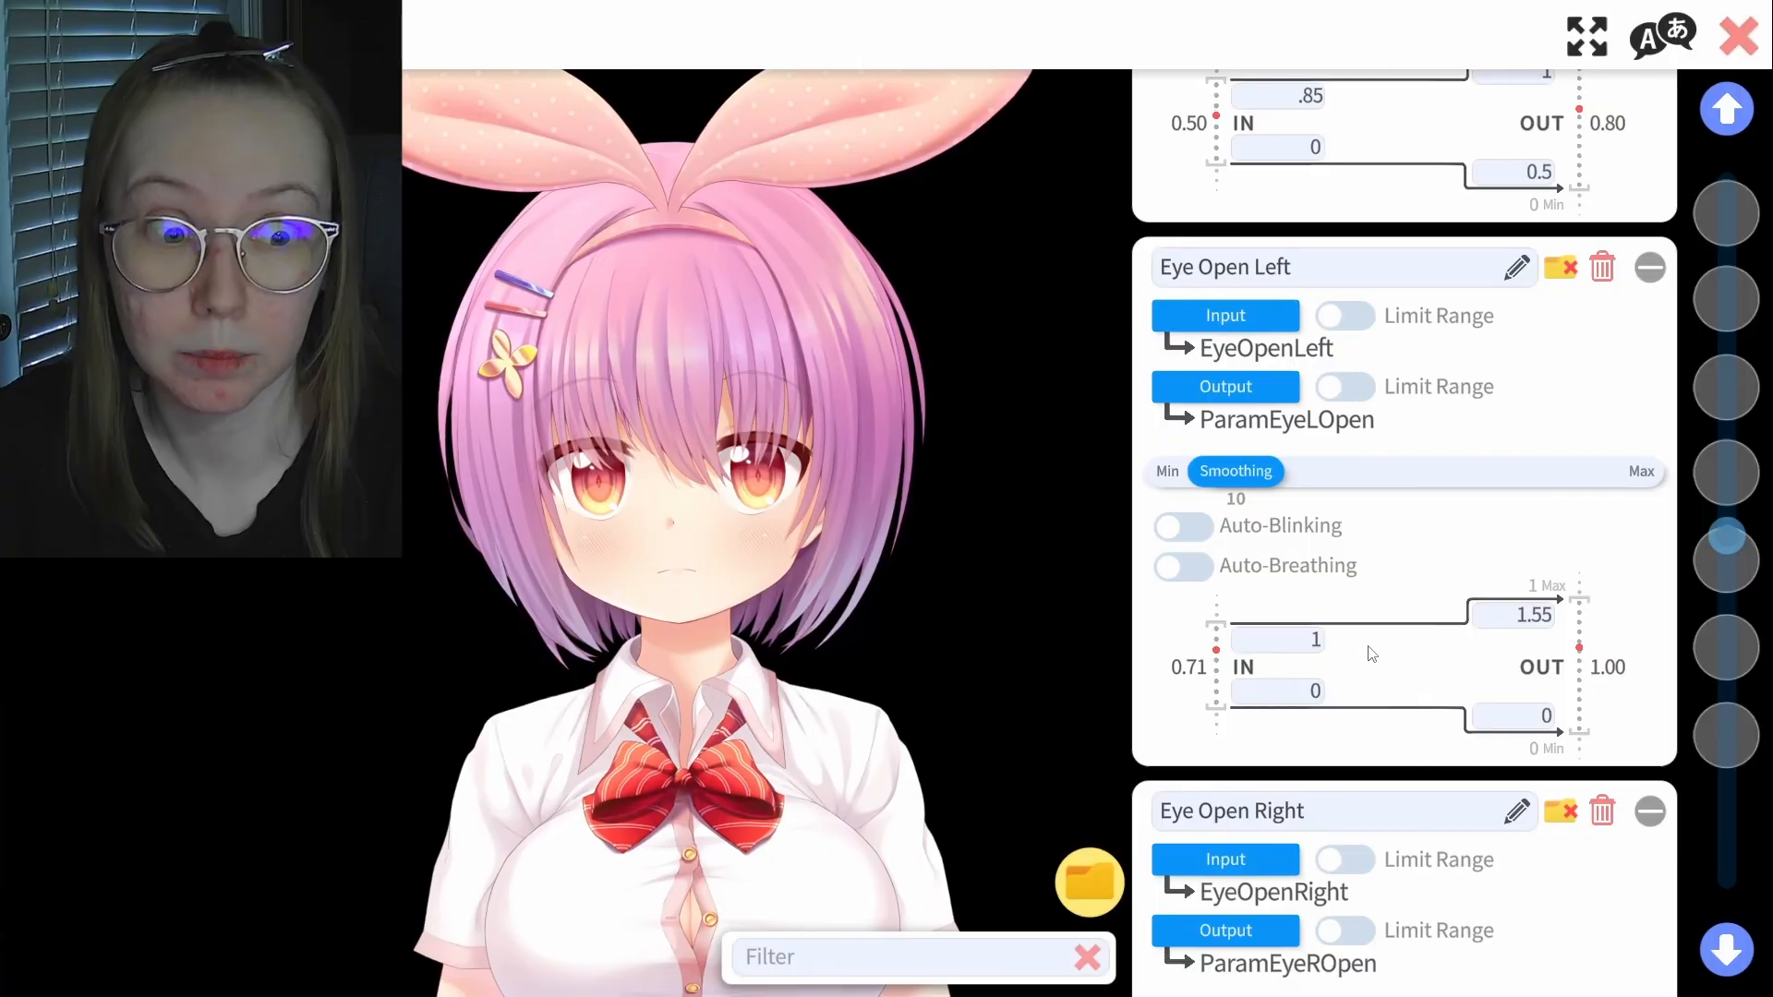
click(1313, 644)
key(BackSpace)
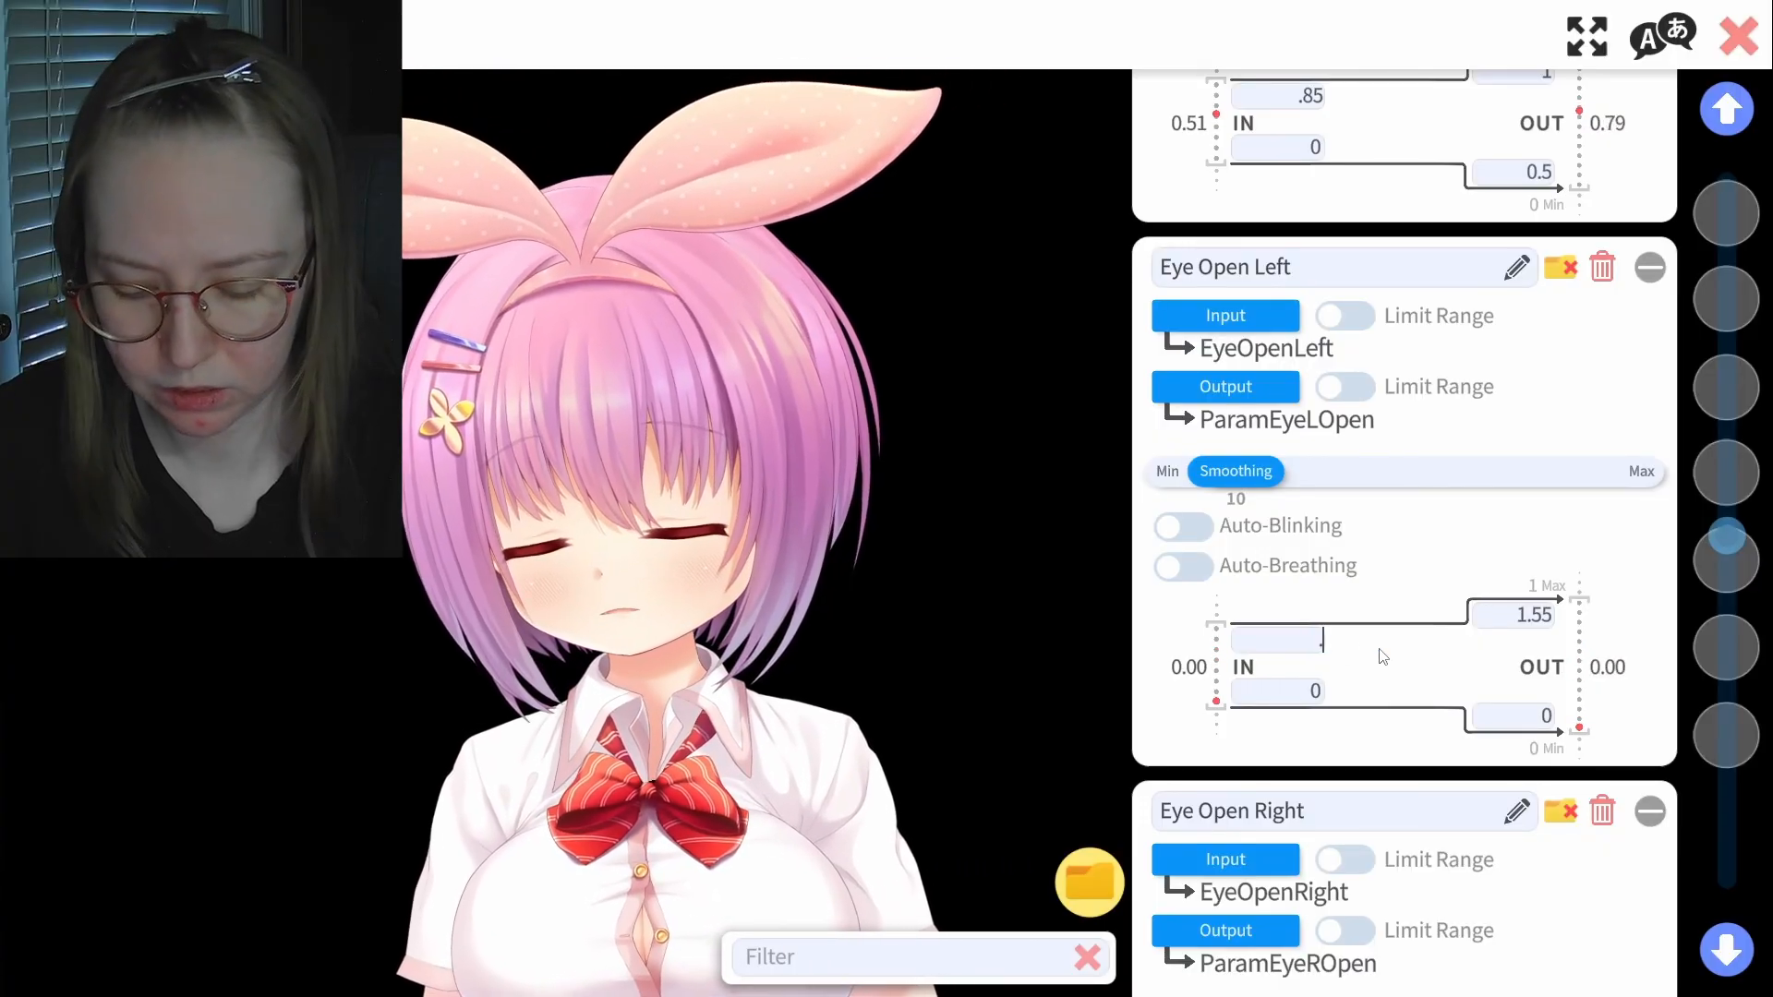
text(.7)
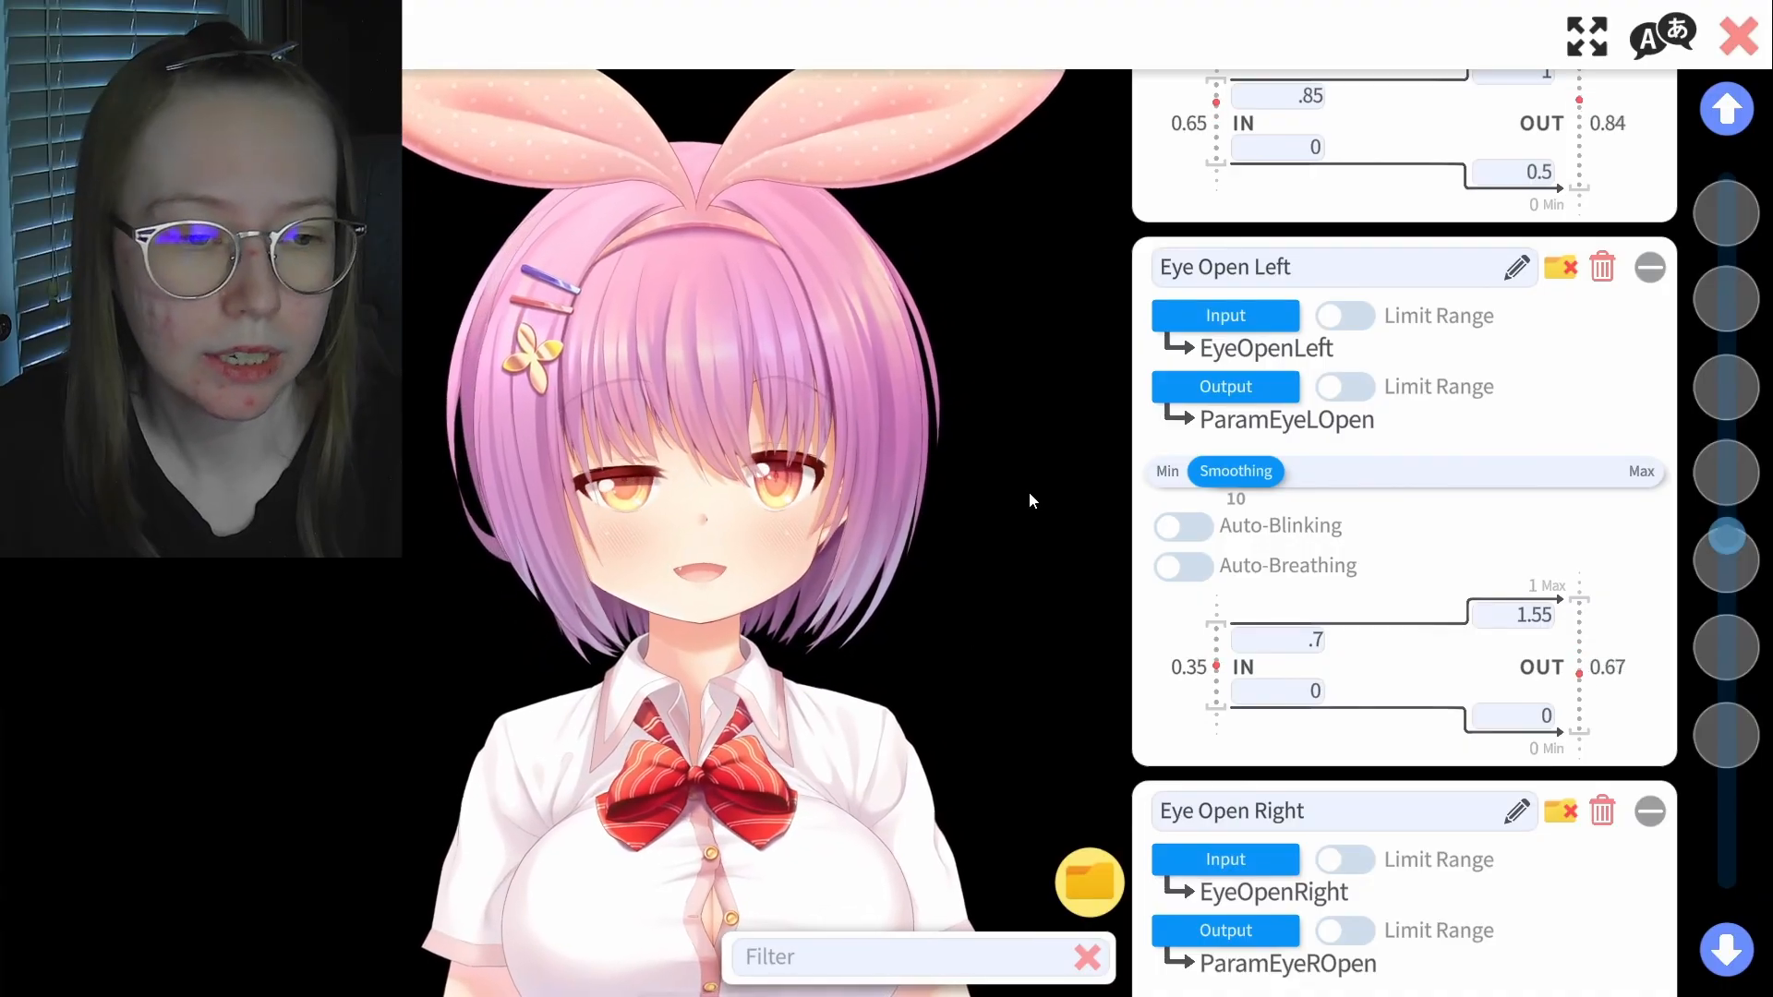
Set the upper input limit of Eye Open Right to .7
scroll(1468, 722, down, 5)
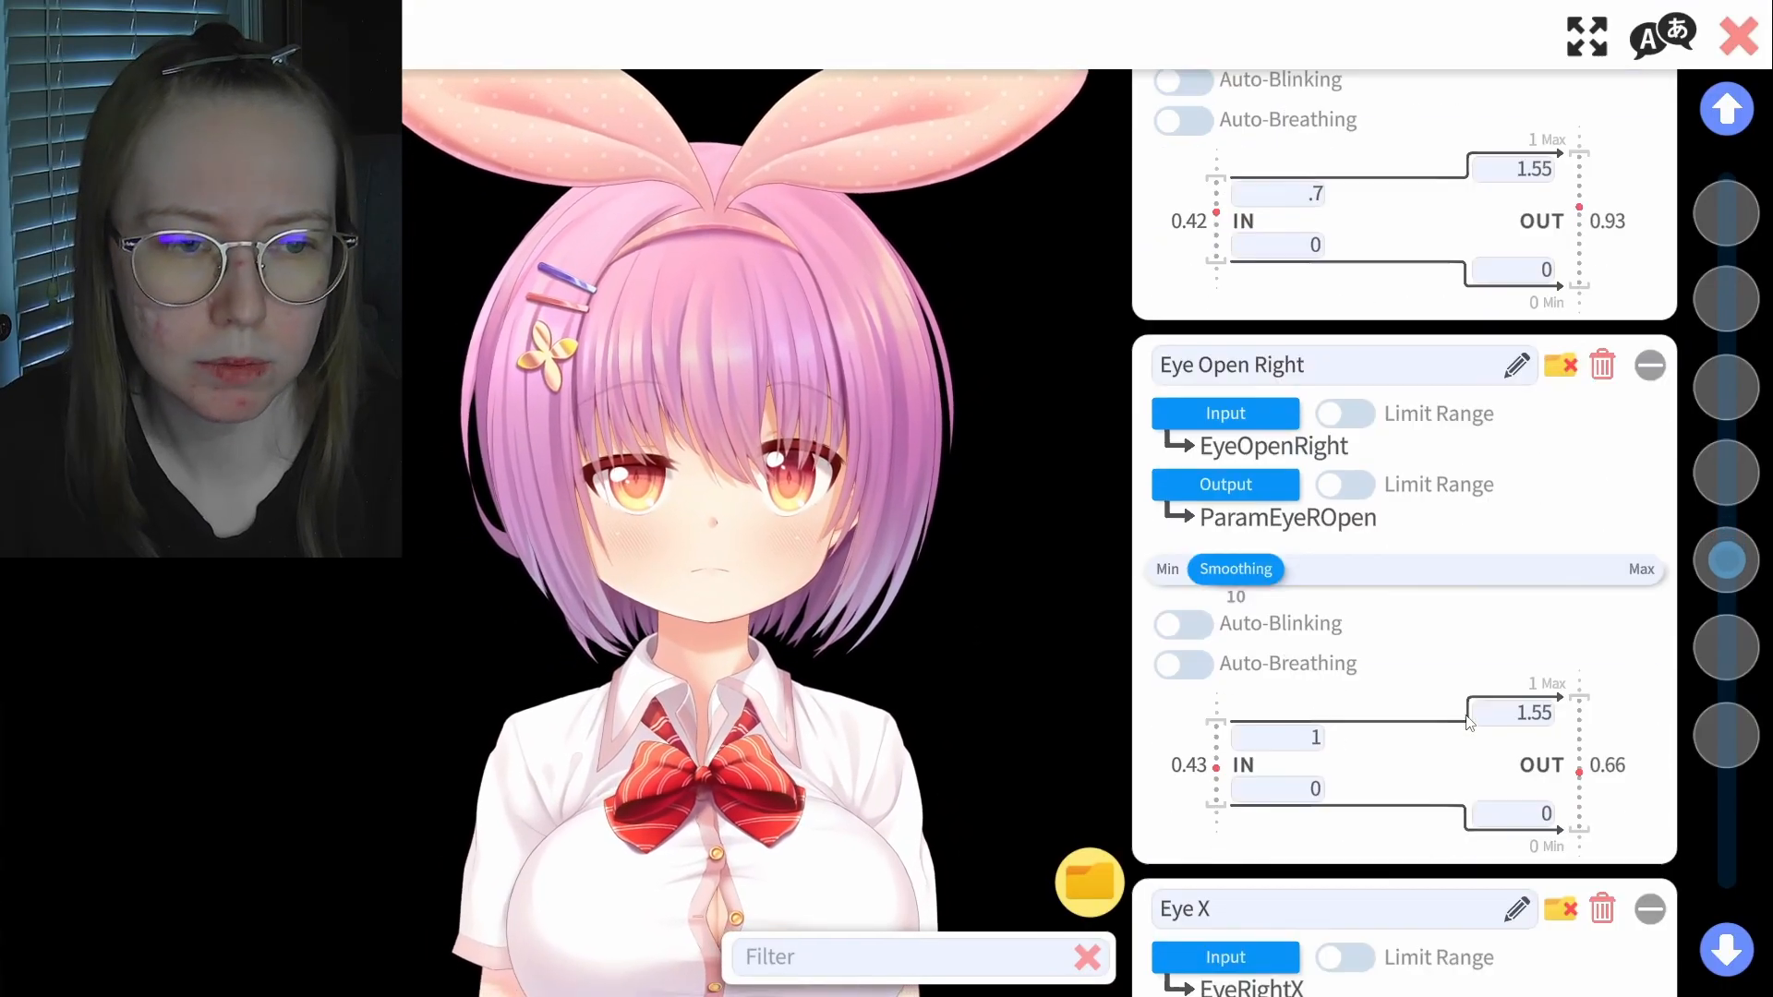
click(1308, 738)
key(BackSpace)
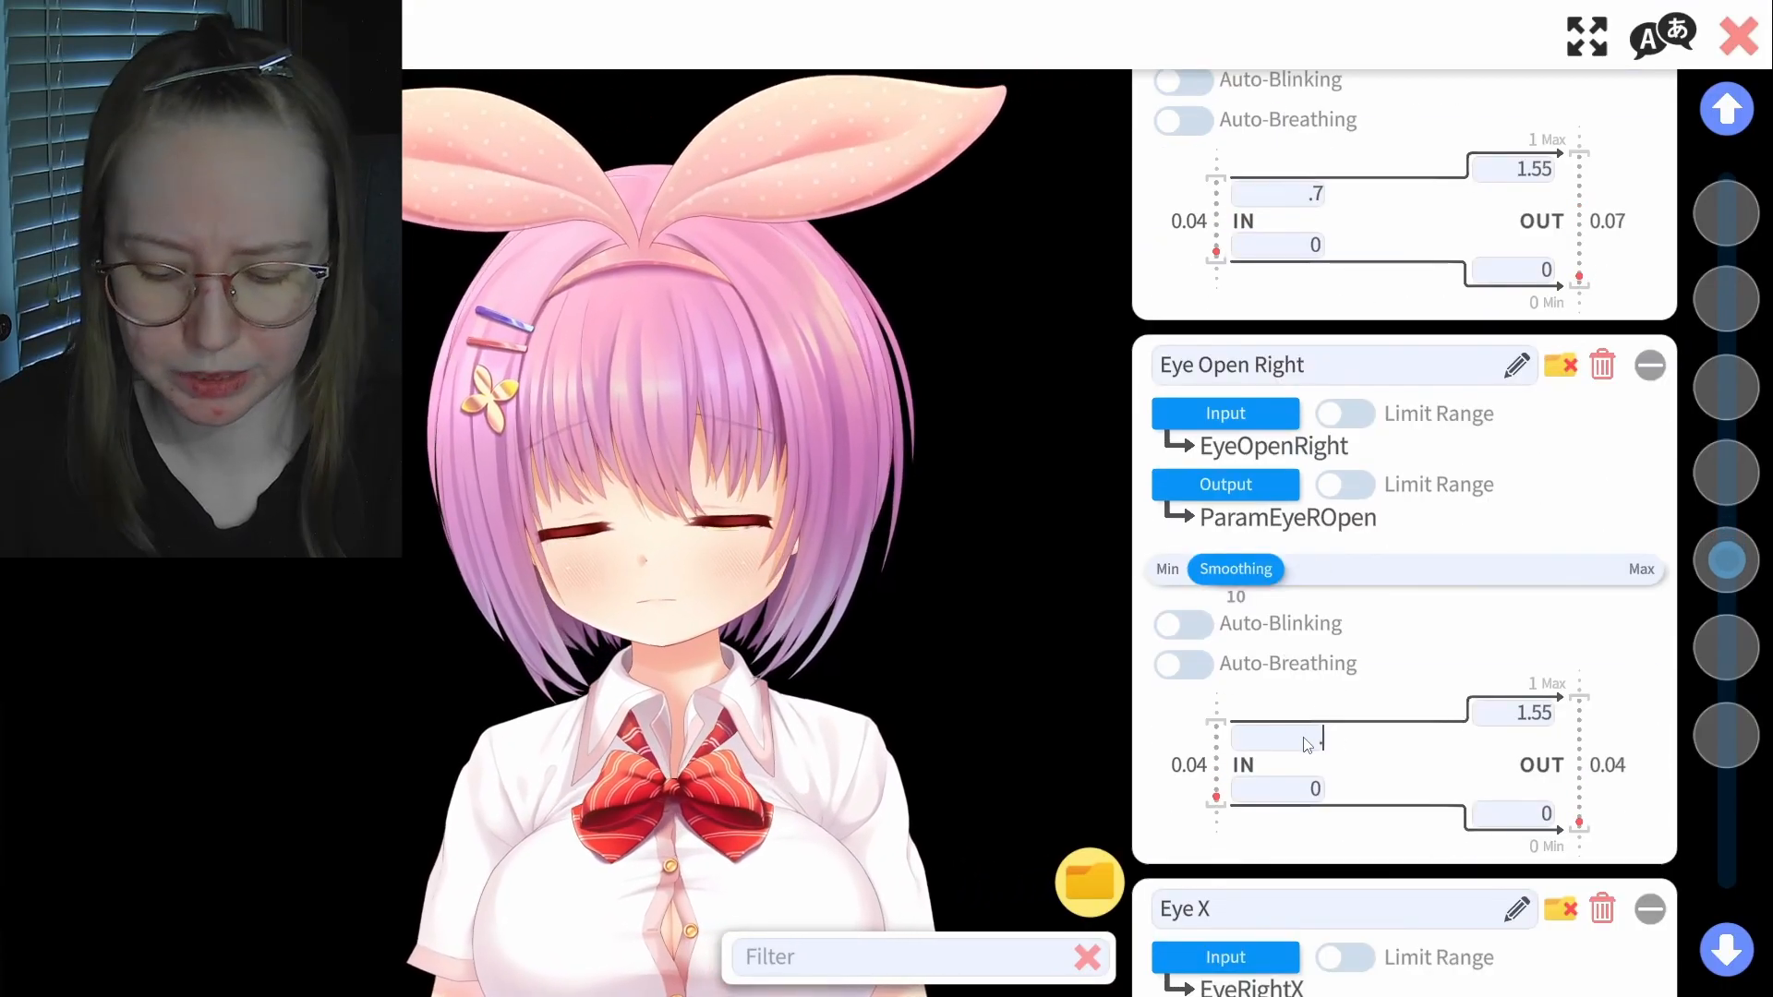
text(.7)
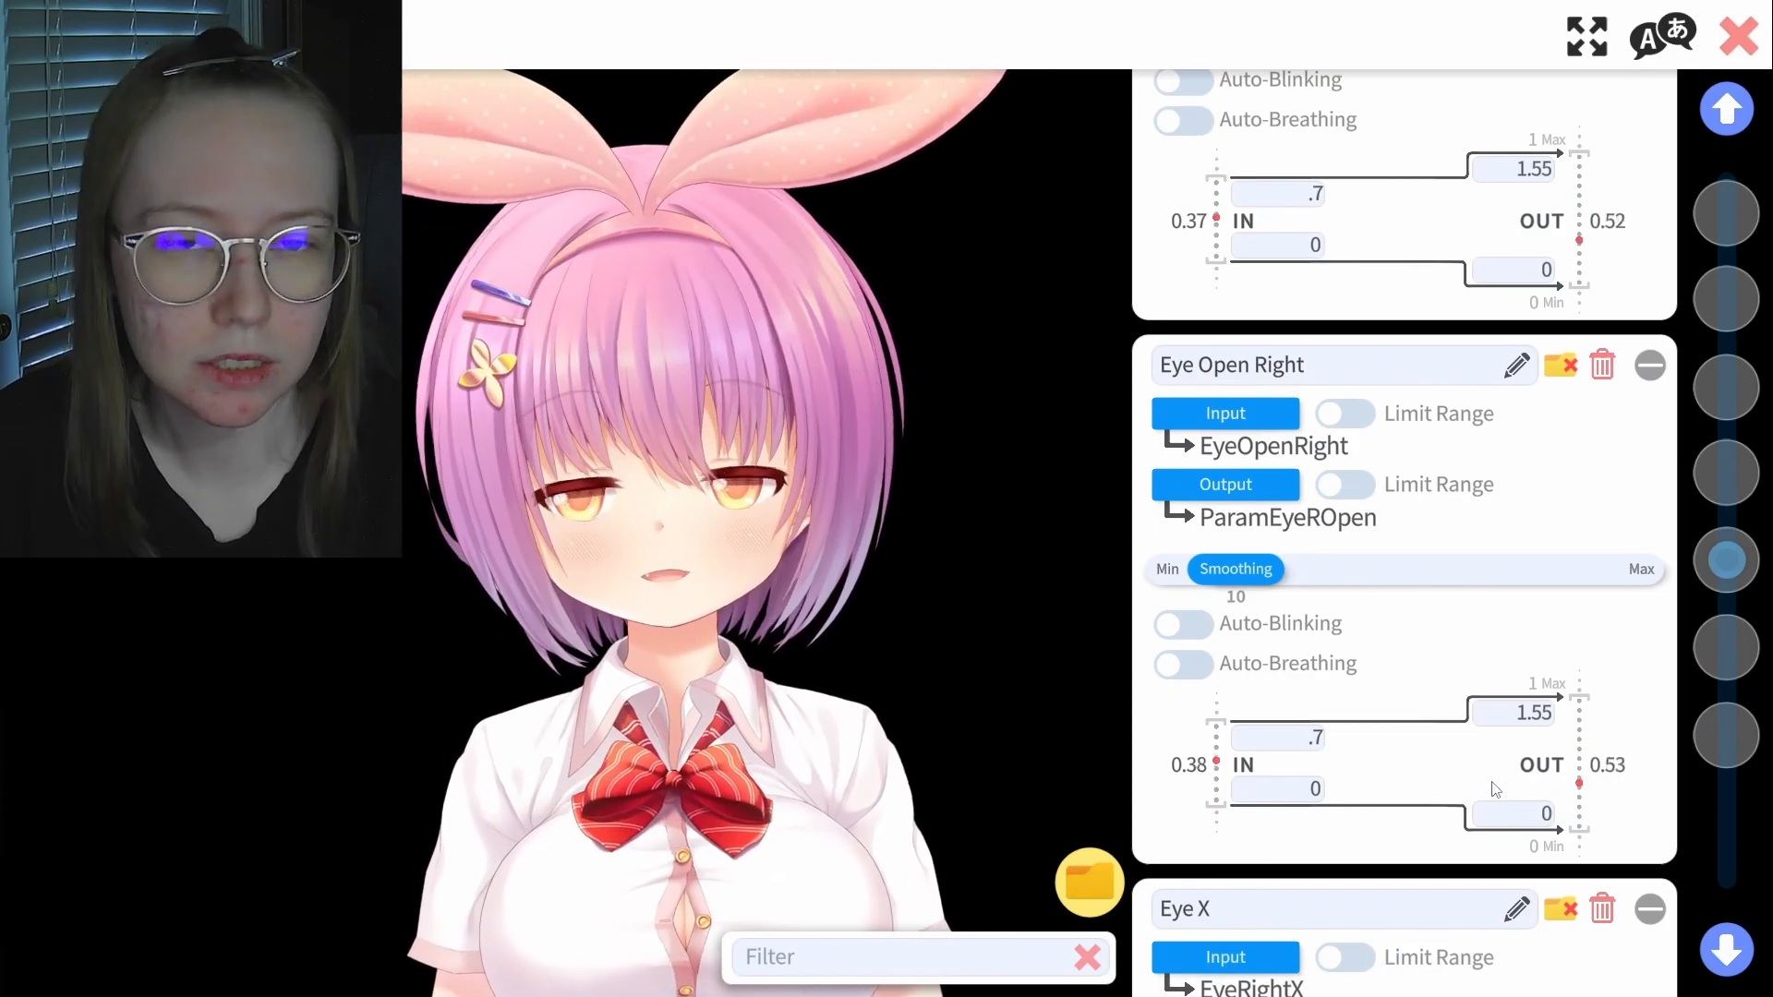
Set the Eye X input range to .55 at the upper limit and -.55 at the lower limit
scroll(1348, 774, down, 2)
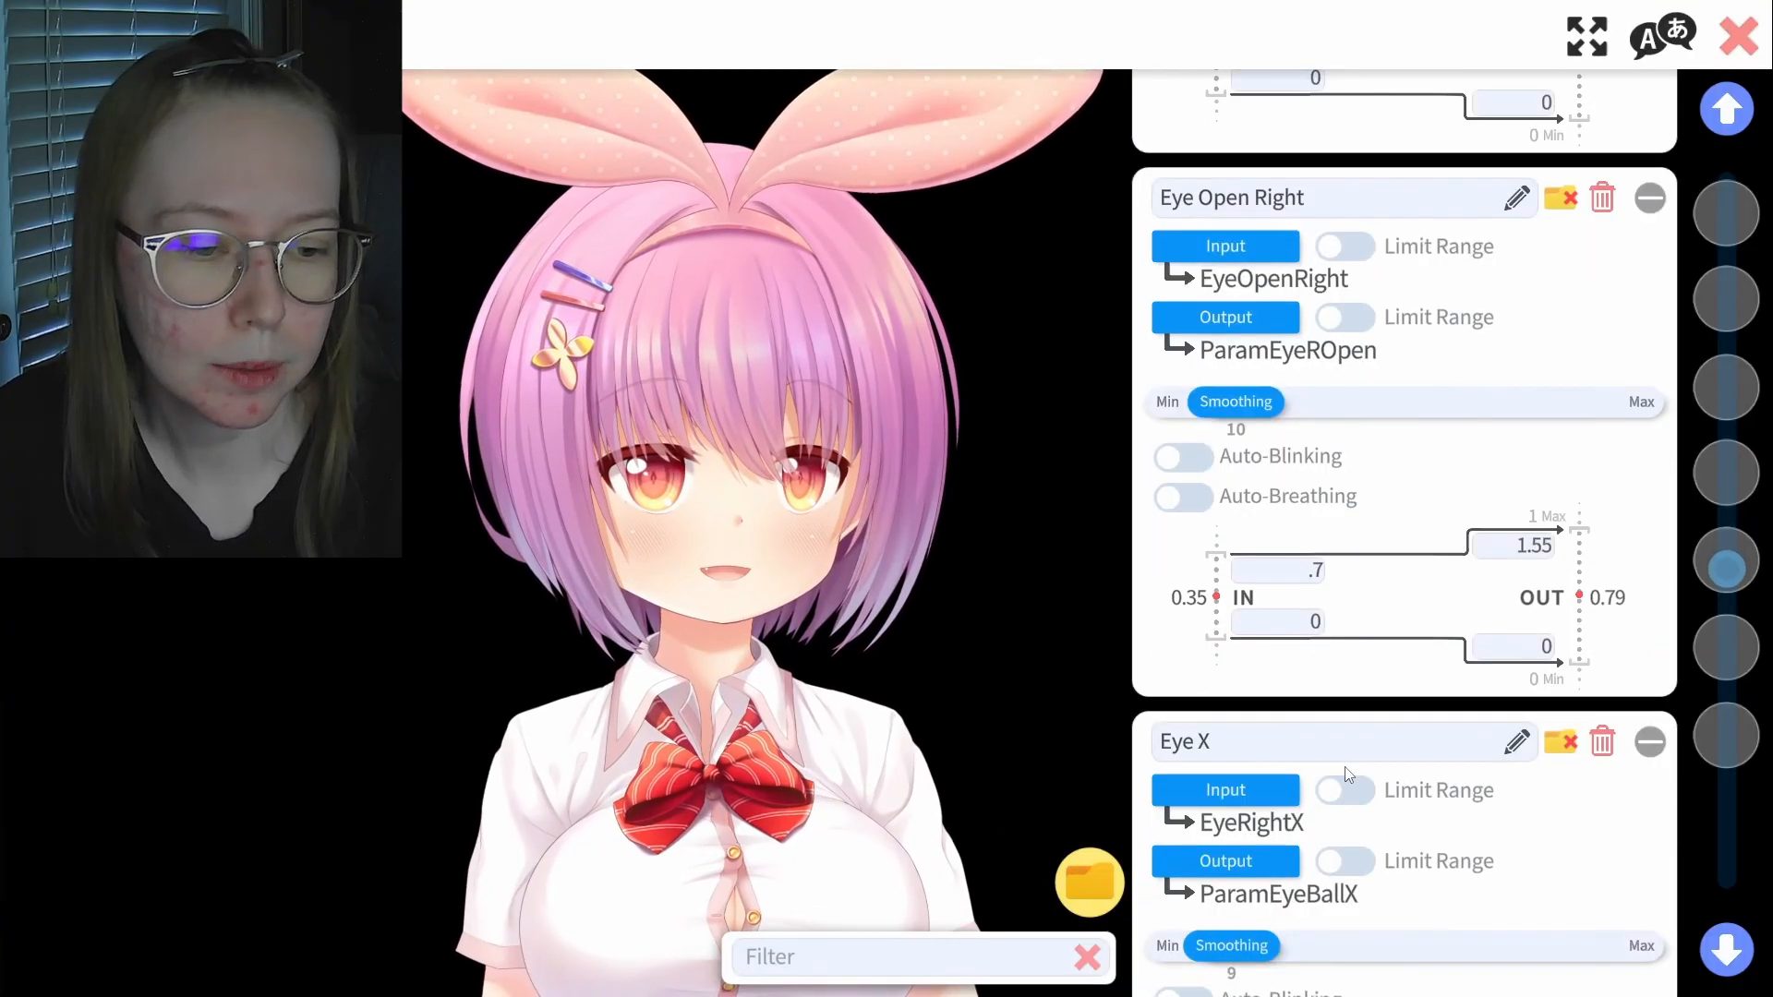
scroll(1348, 774, down, 5)
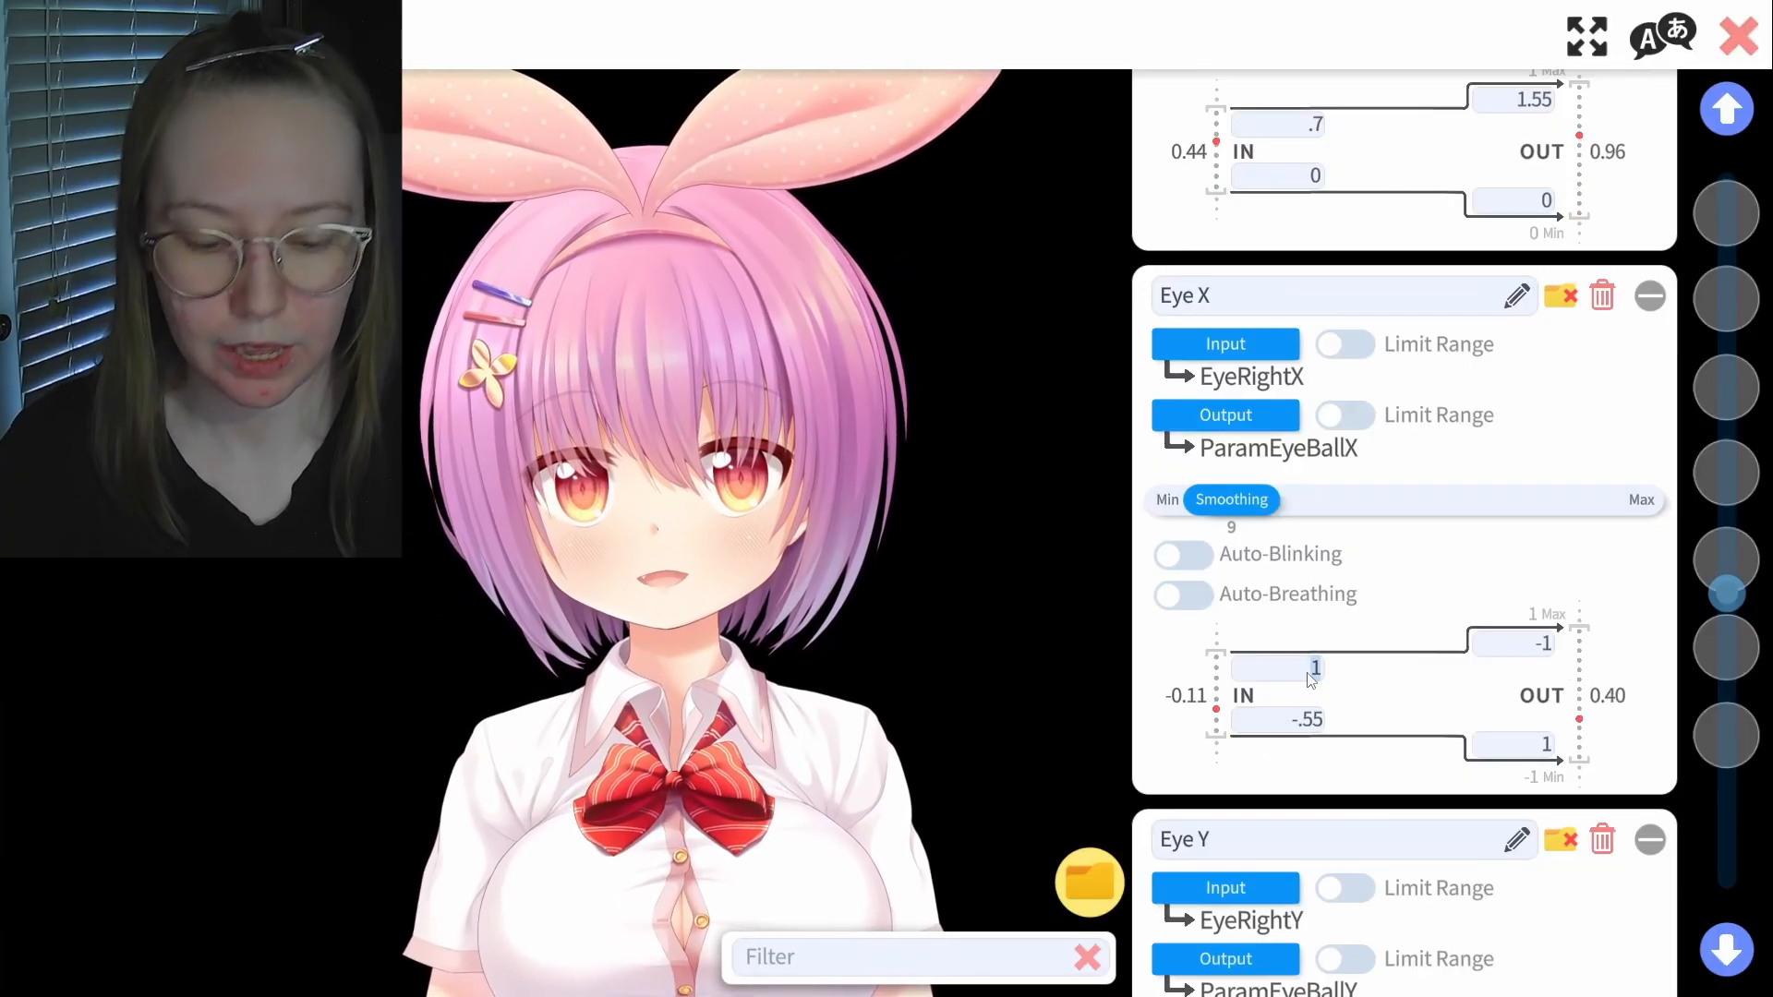
key(BackSpace)
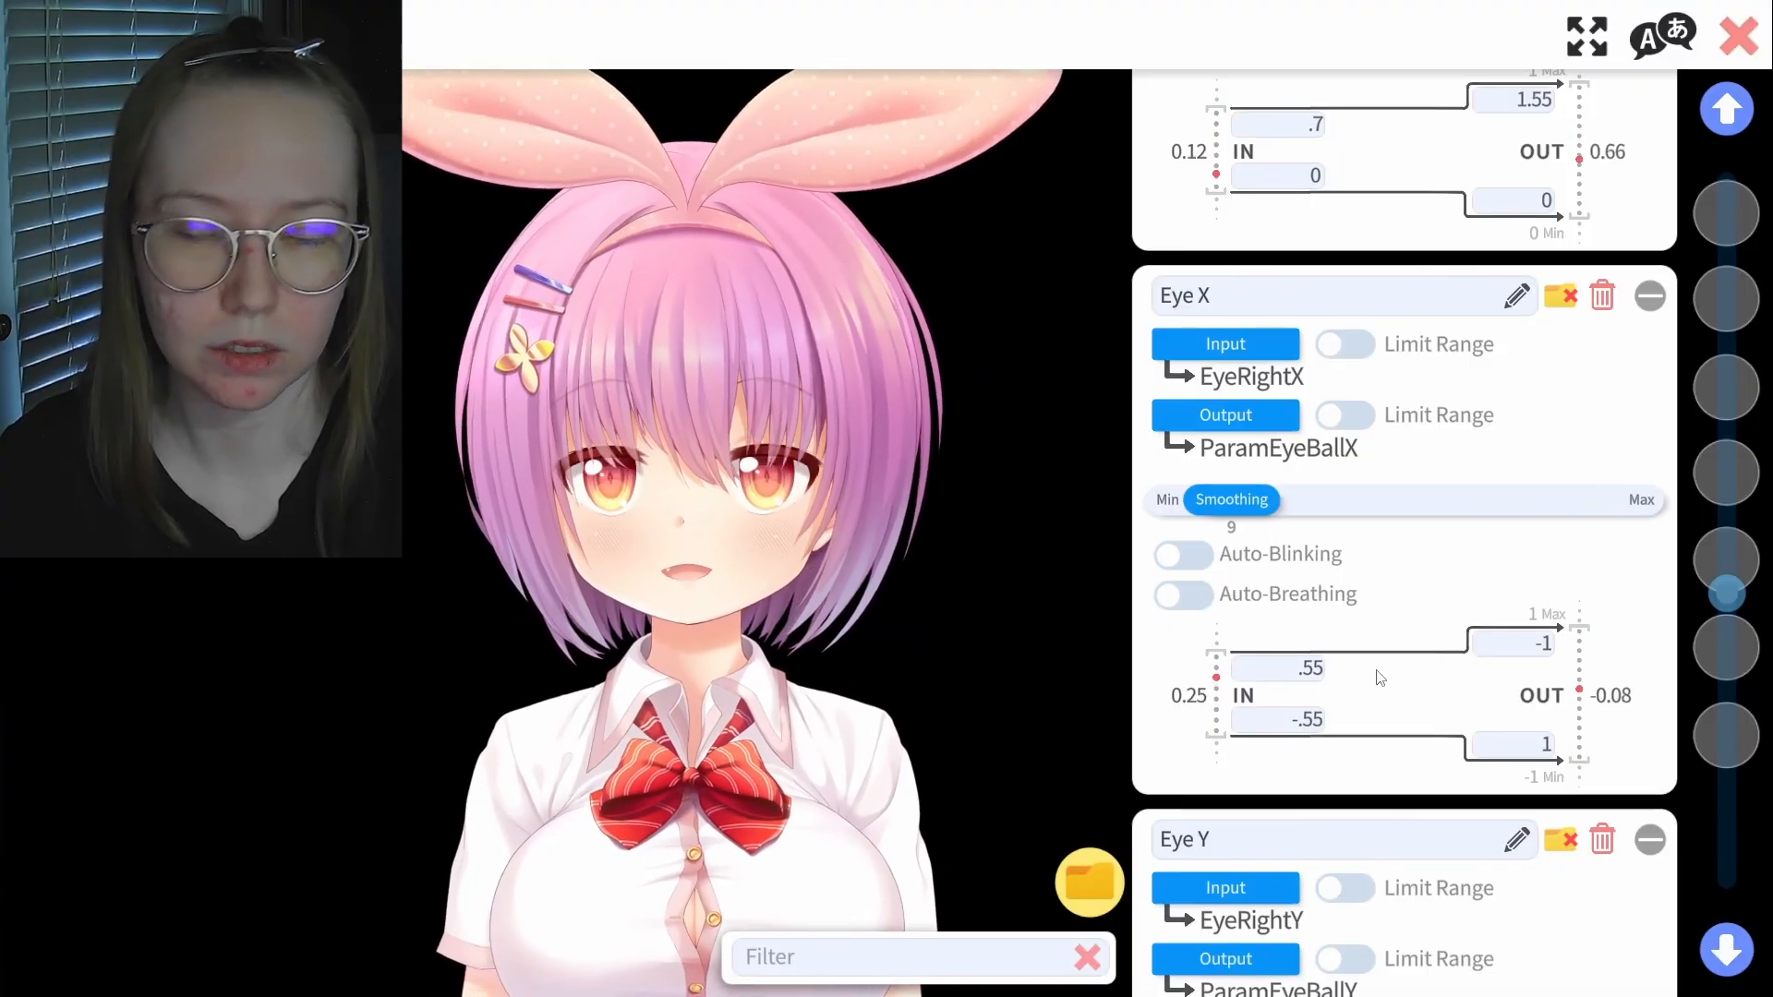
Set the Eye Y input range to .57 at the upper limit and -.41 at the lower limit
scroll(1379, 678, down, 5)
scroll(1472, 681, down, 2)
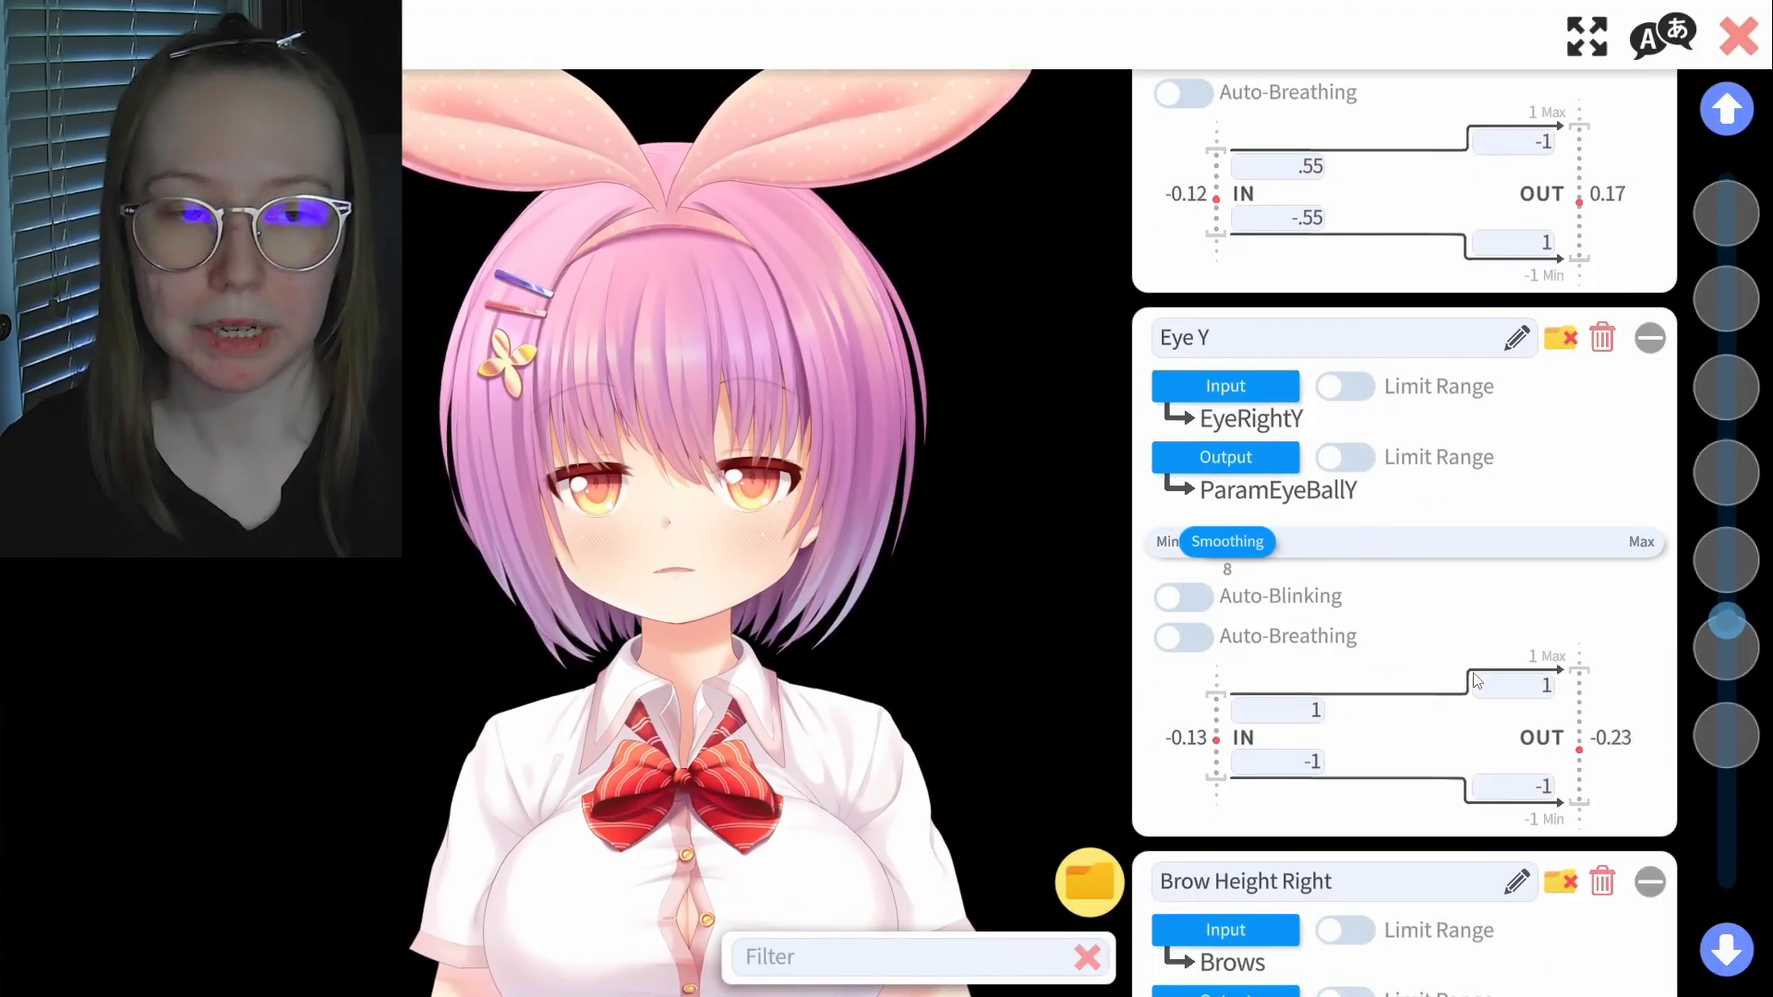
scroll(1318, 750, up, 5)
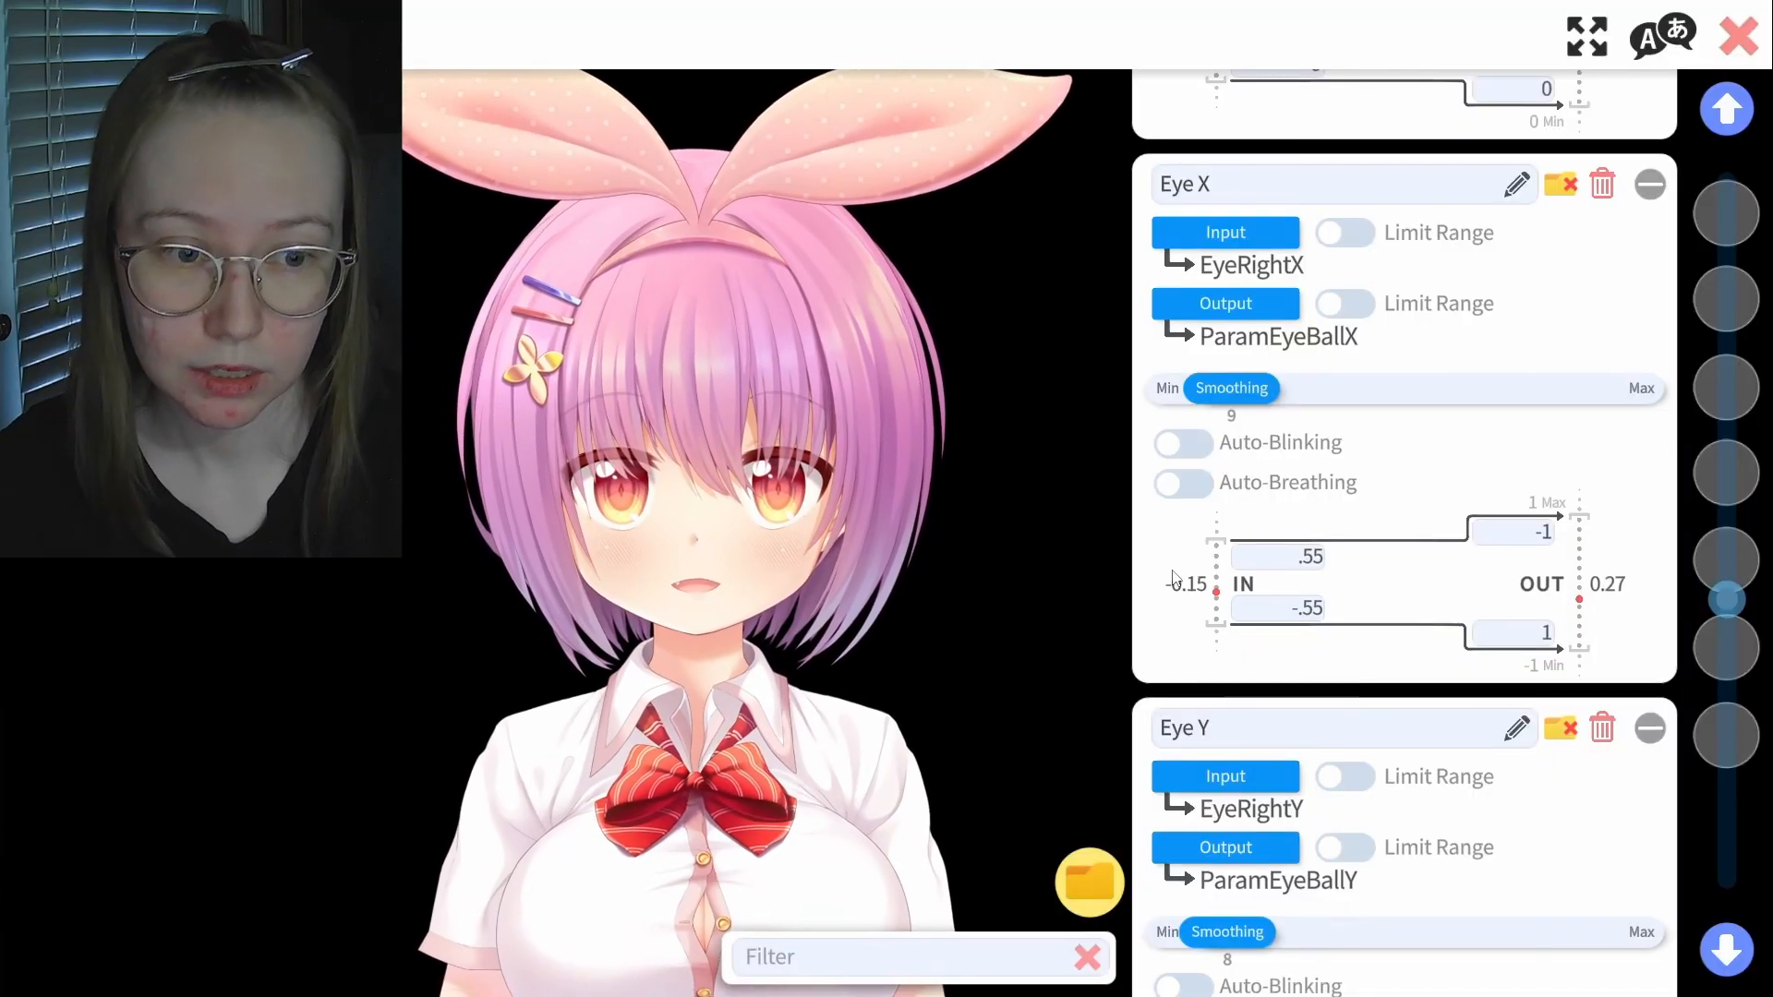
scroll(1165, 566, down, 5)
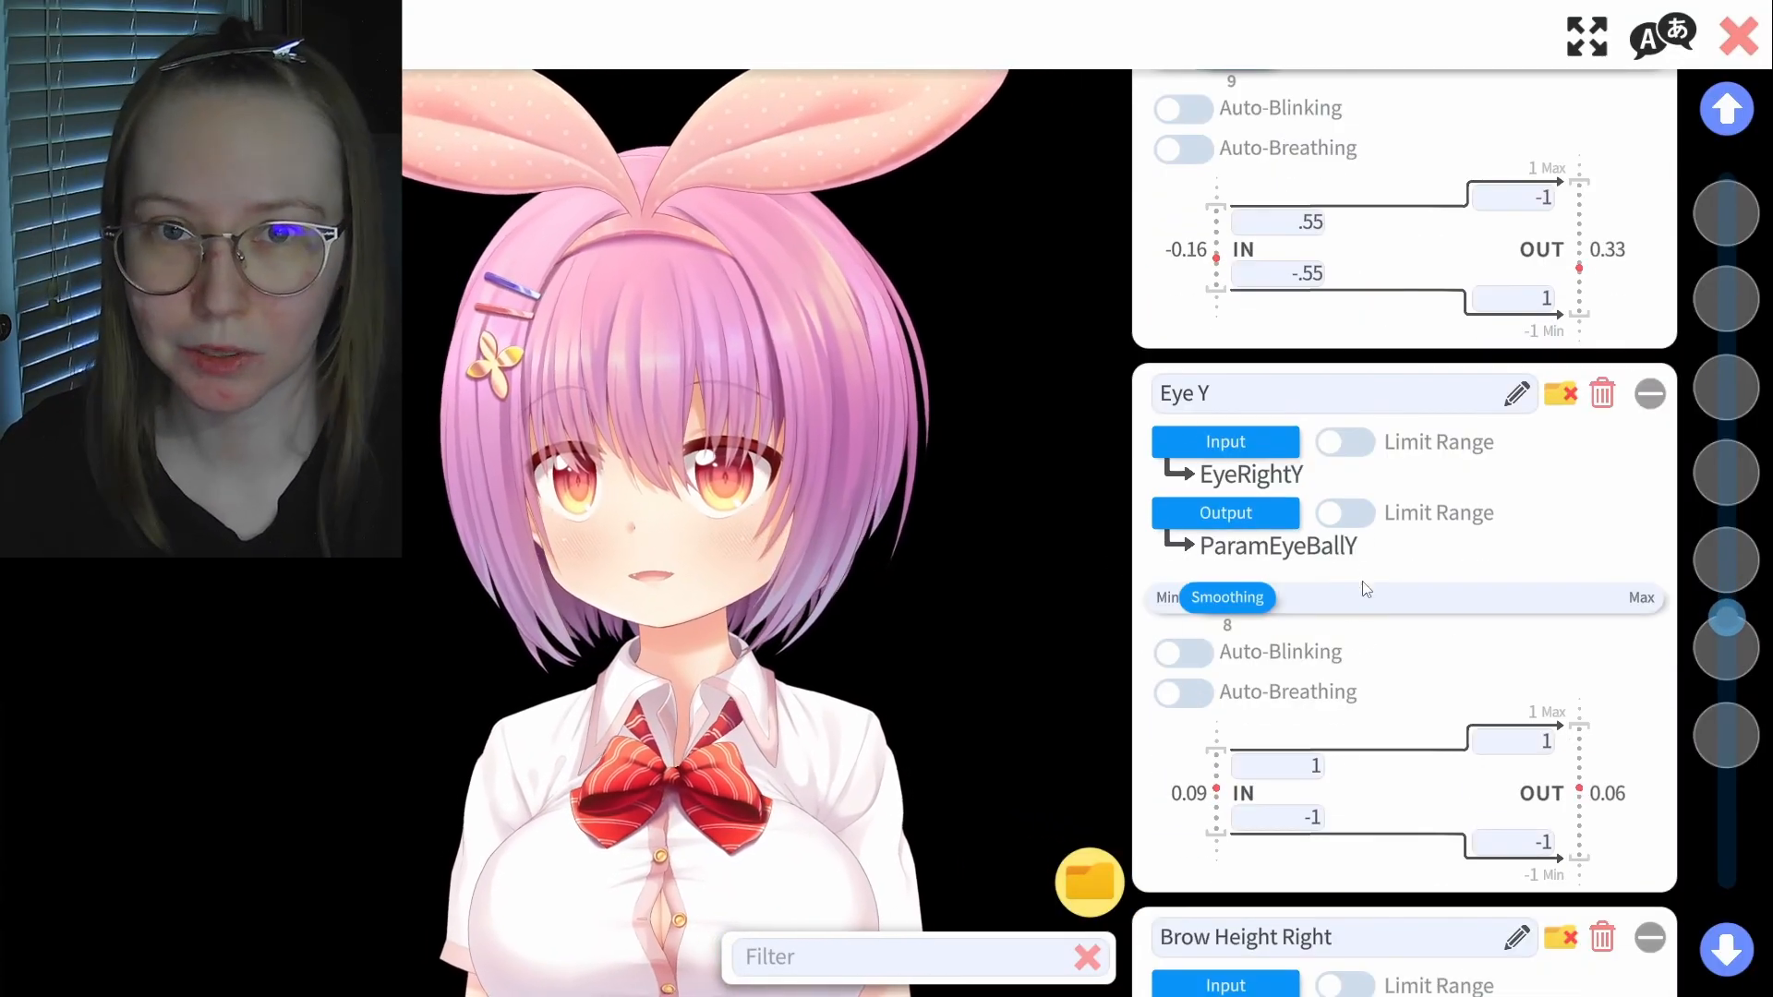
scroll(1357, 627, down, 2)
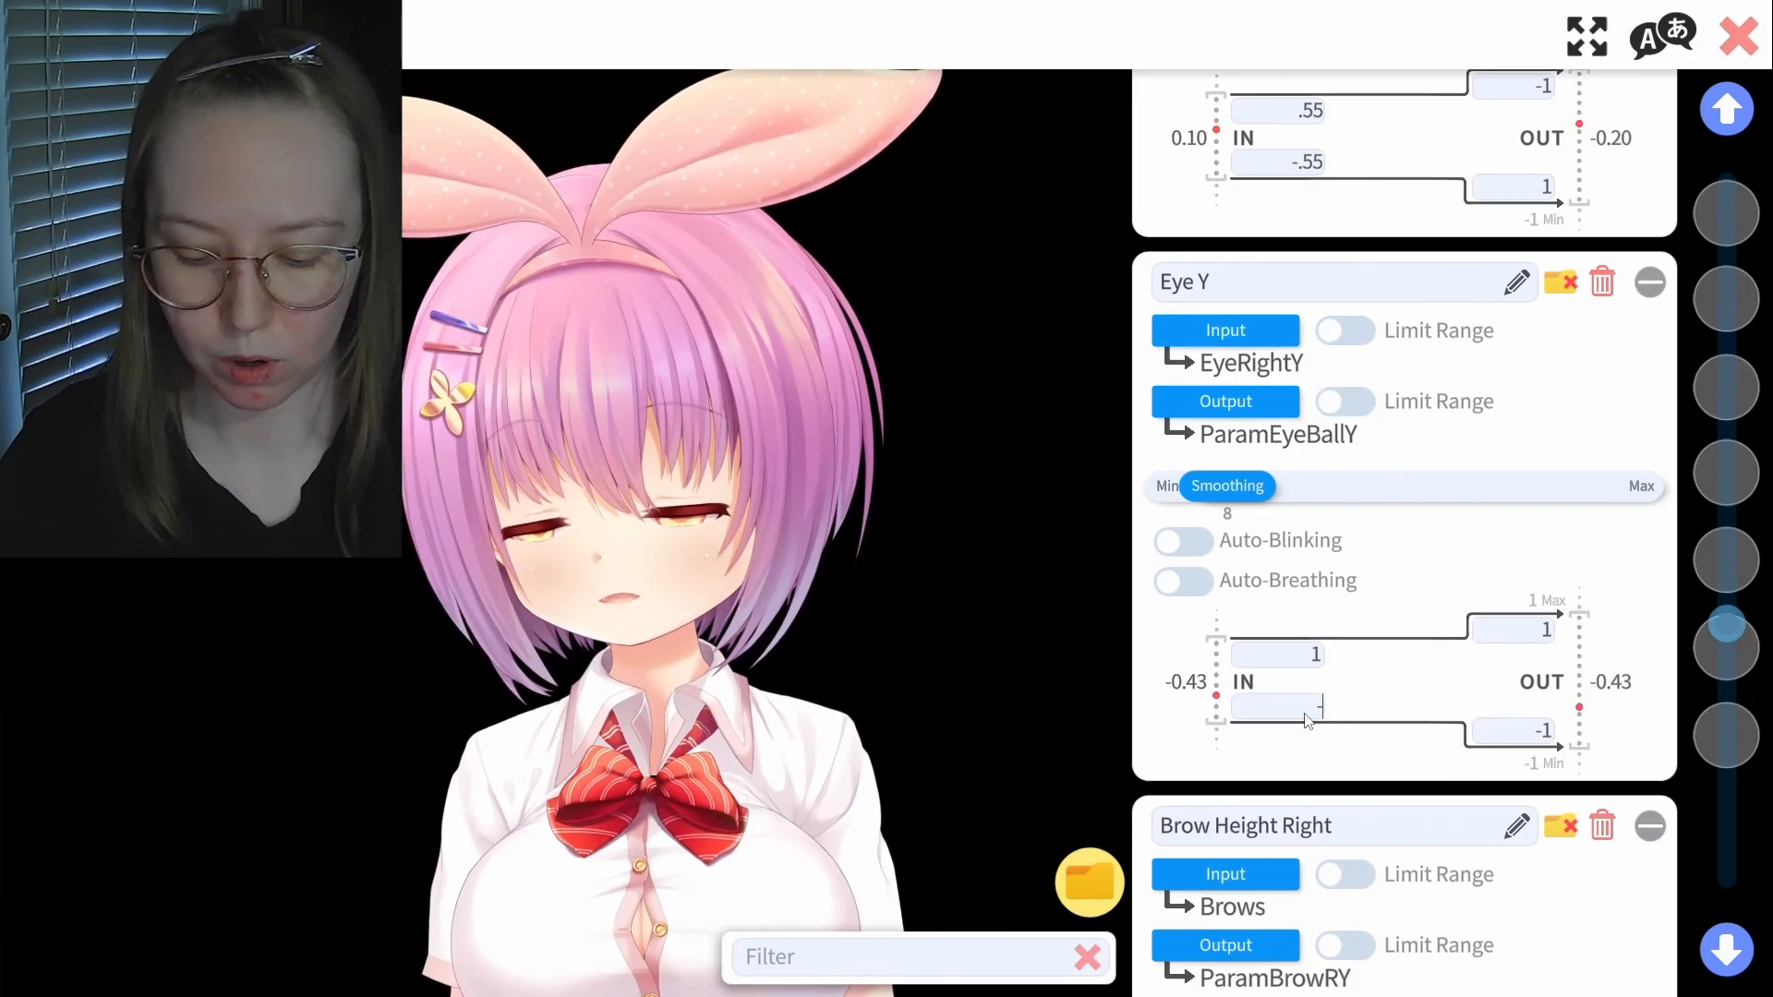
click(1320, 659)
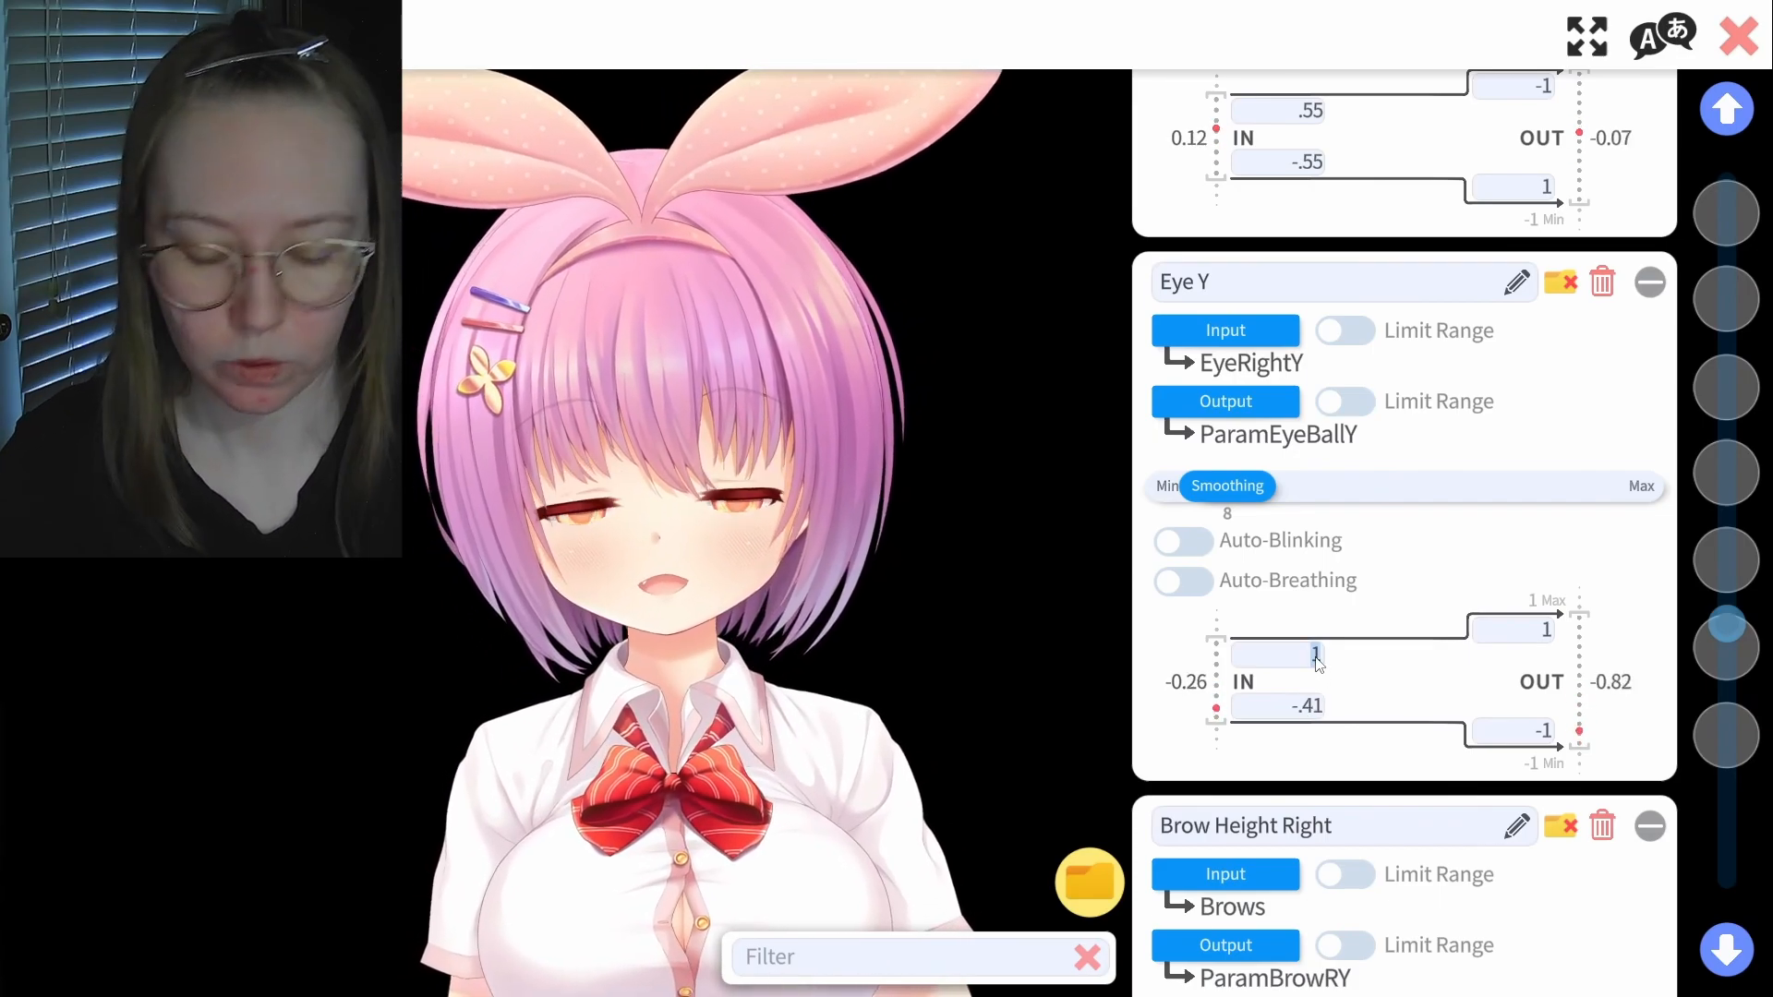
text(.57)
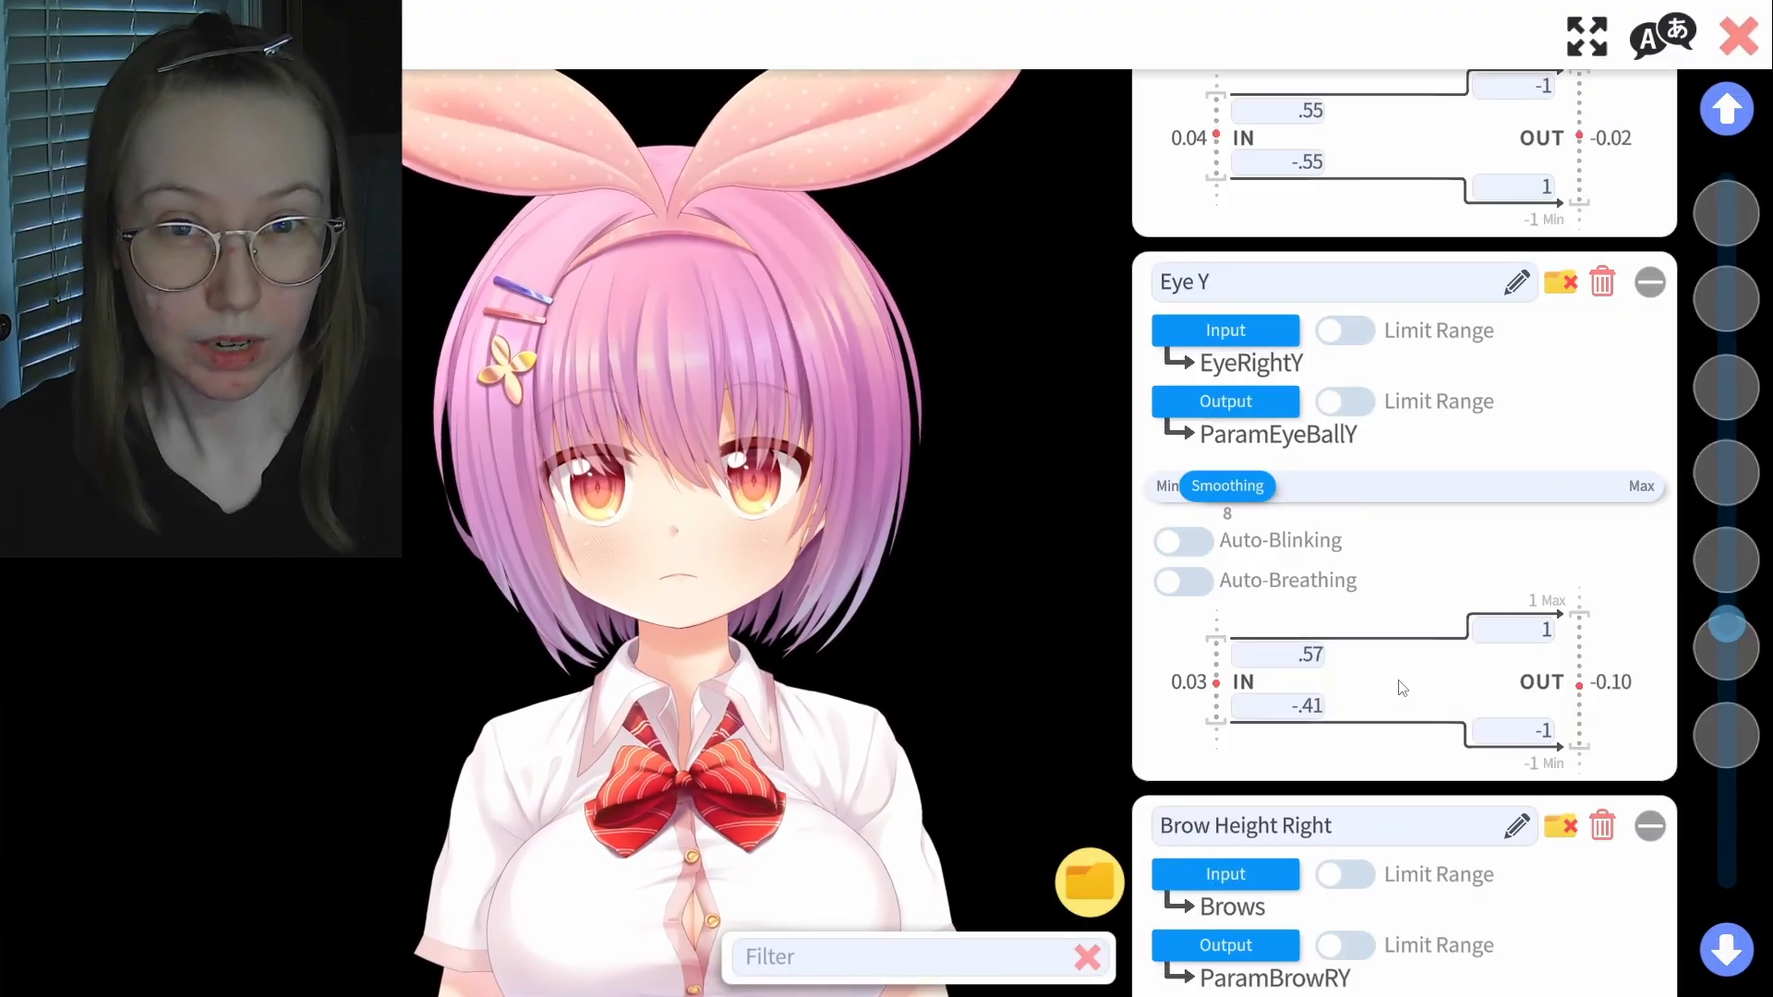
Set the Brow Height Right input range to .75 at the upper limit and .15 at the lower limit
scroll(1404, 688, down, 4)
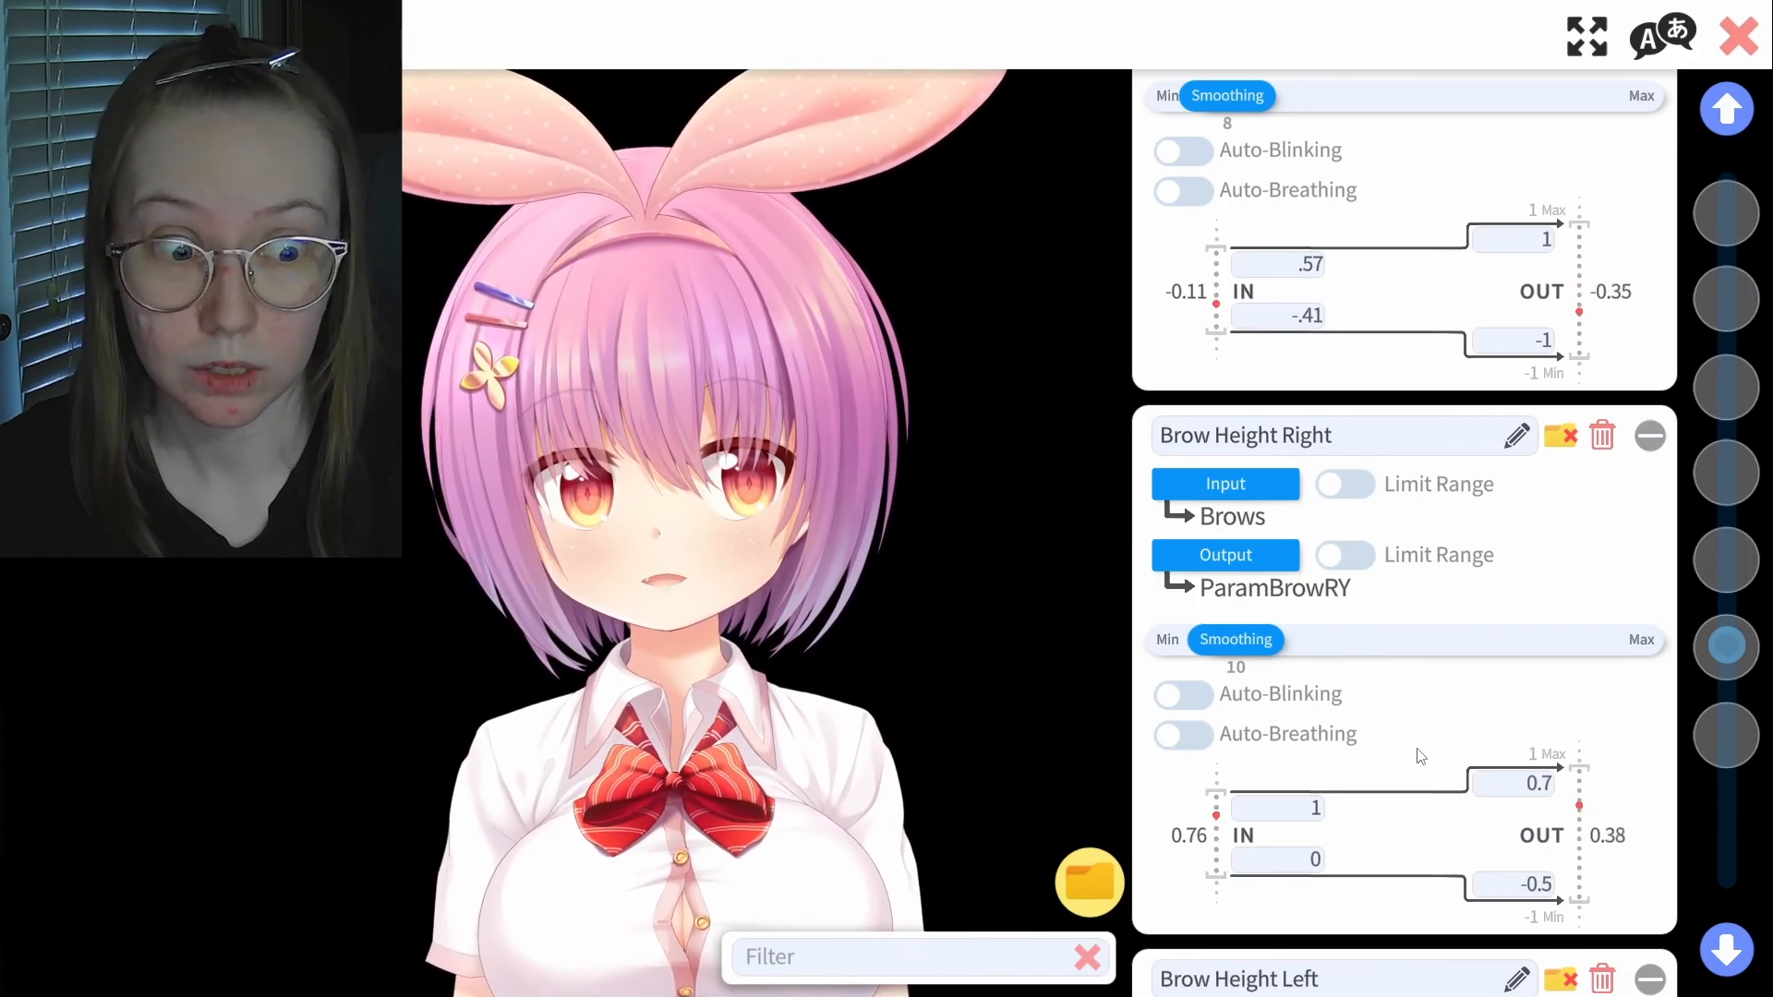
scroll(1394, 757, down, 1)
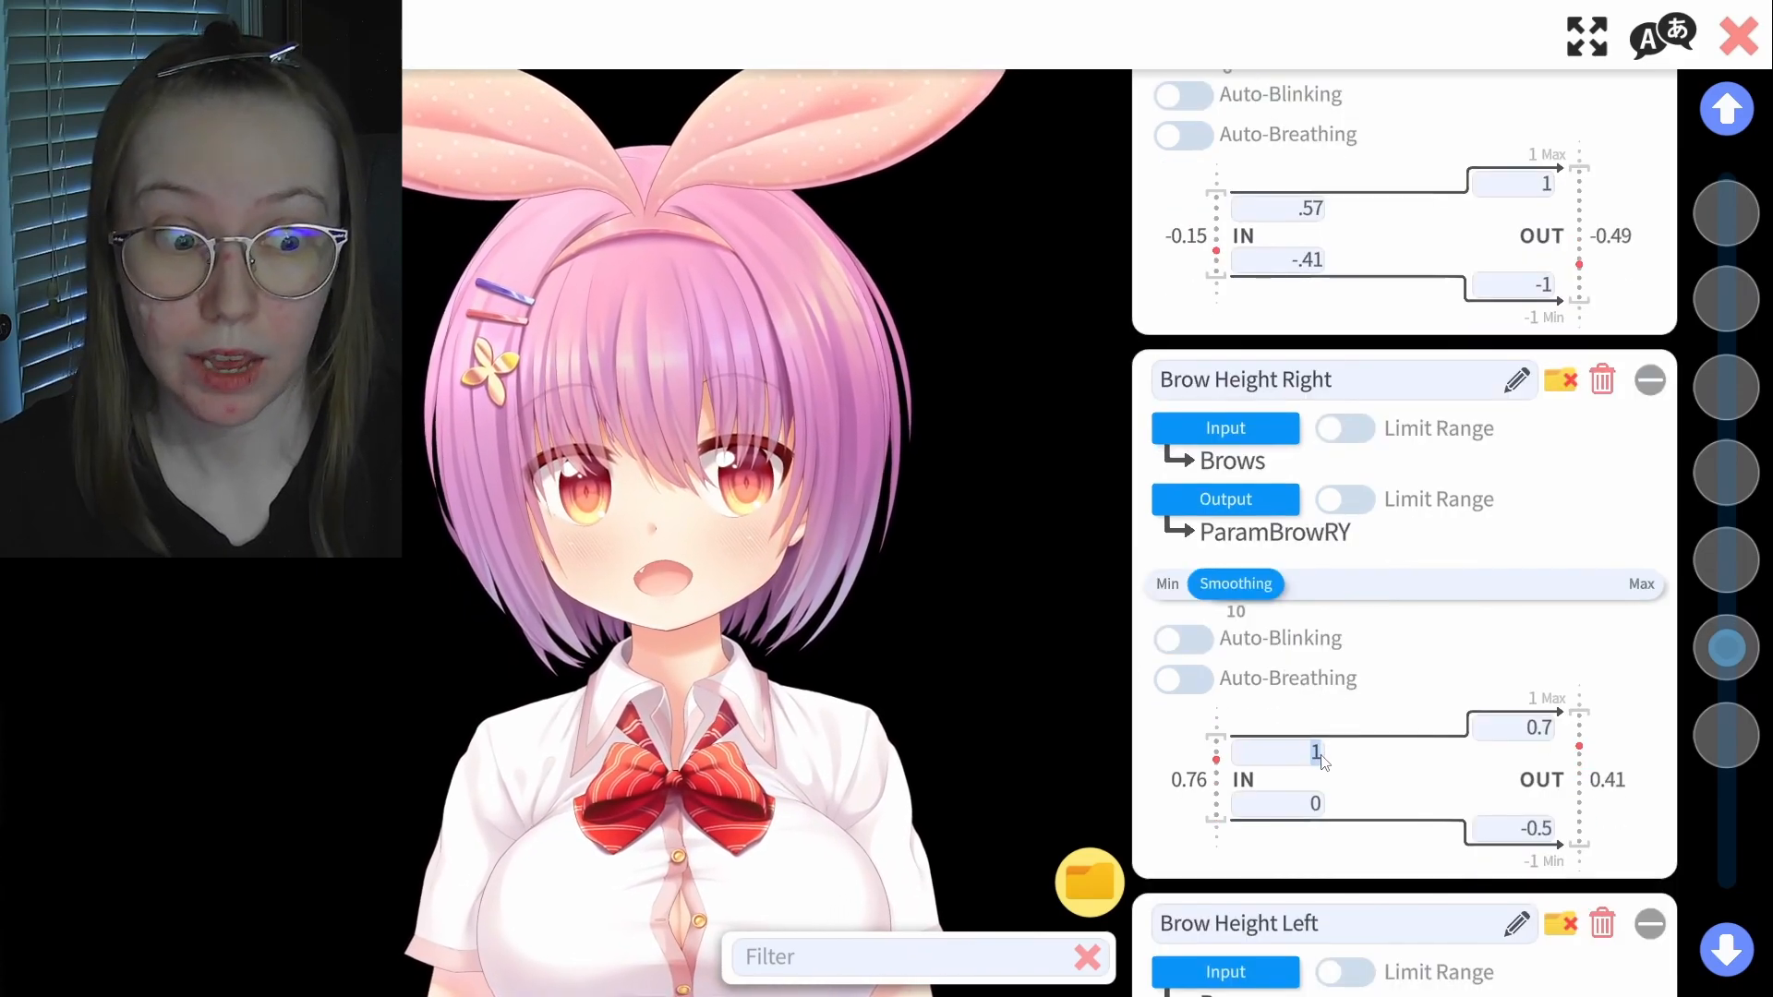
text(.75)
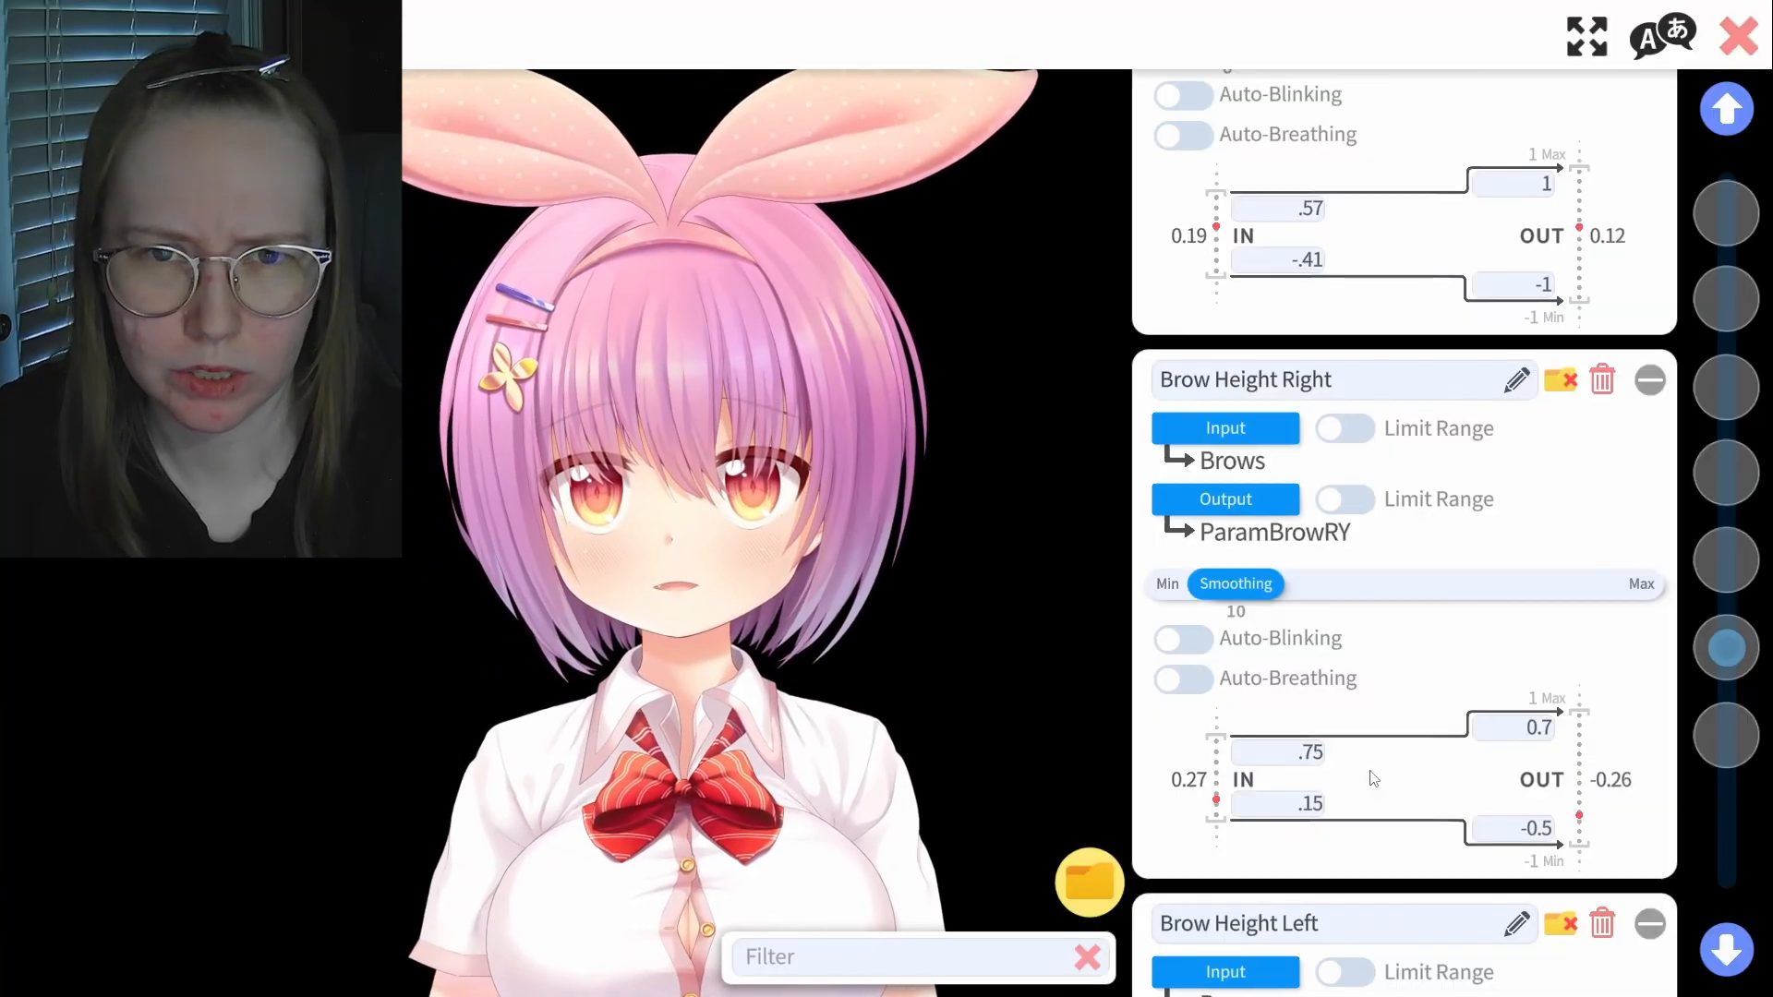
Set the Brow Height Left input range to .75 at the upper limit and .15 at the lower limit
scroll(1373, 777, down, 3)
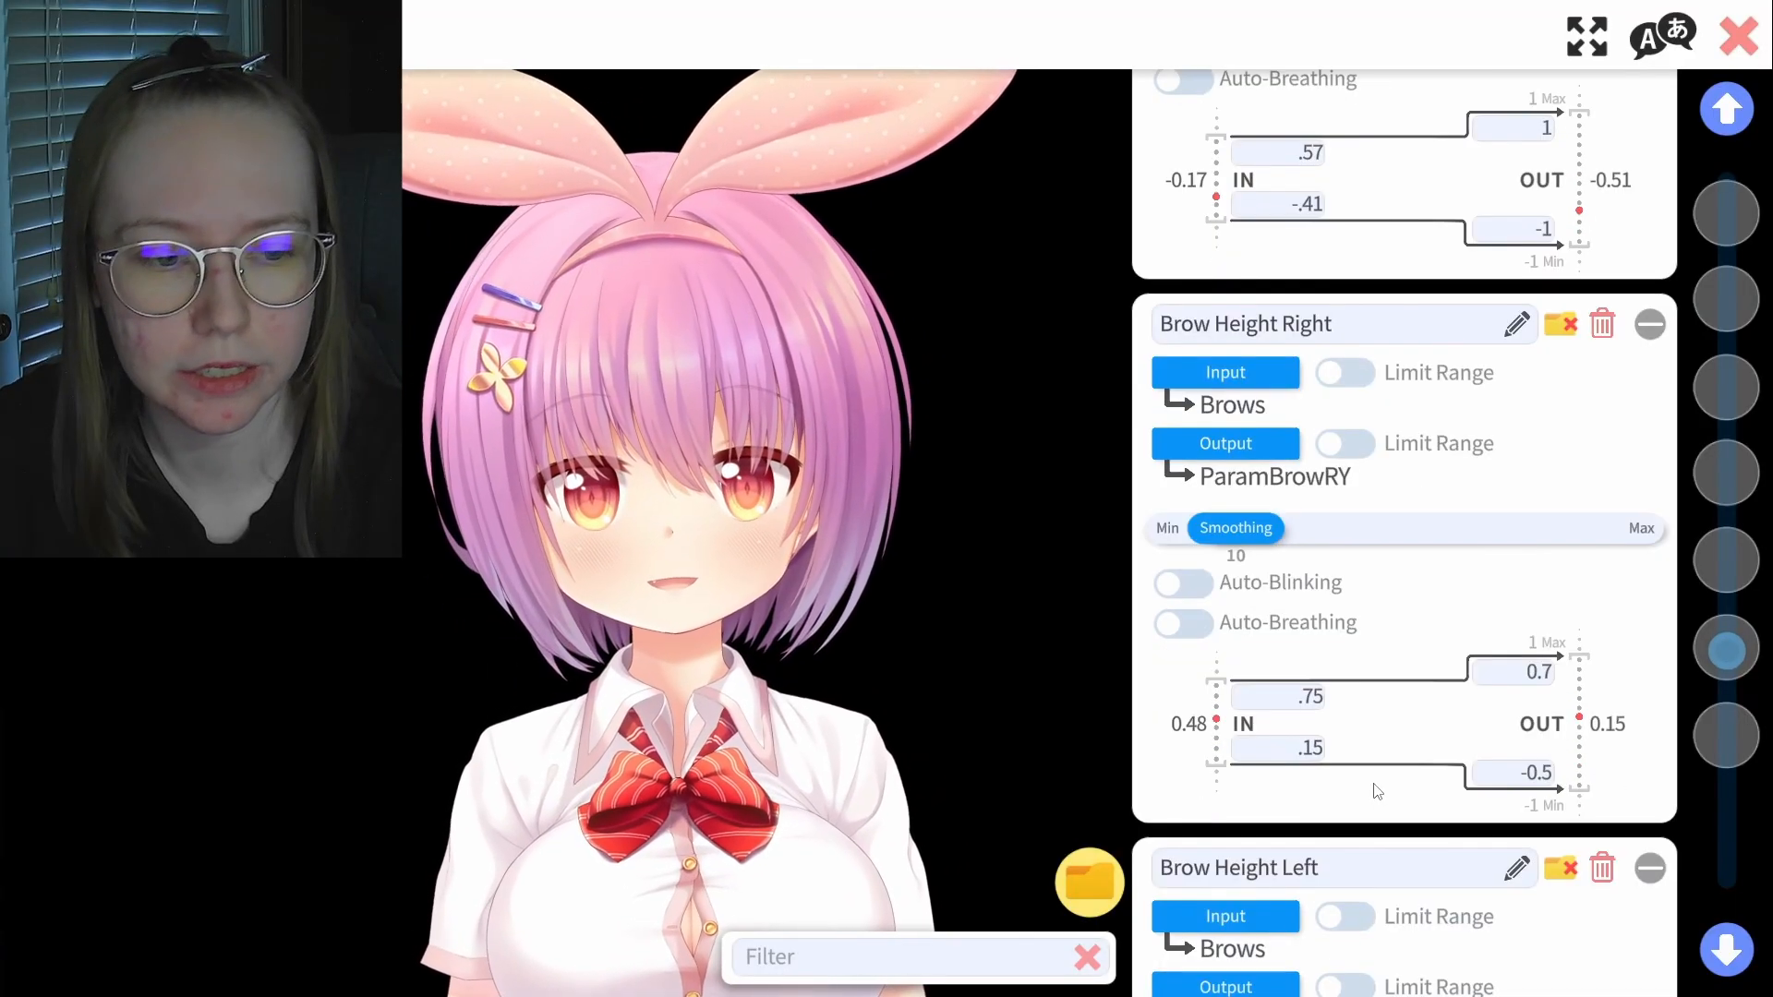
scroll(1376, 780, down, 6)
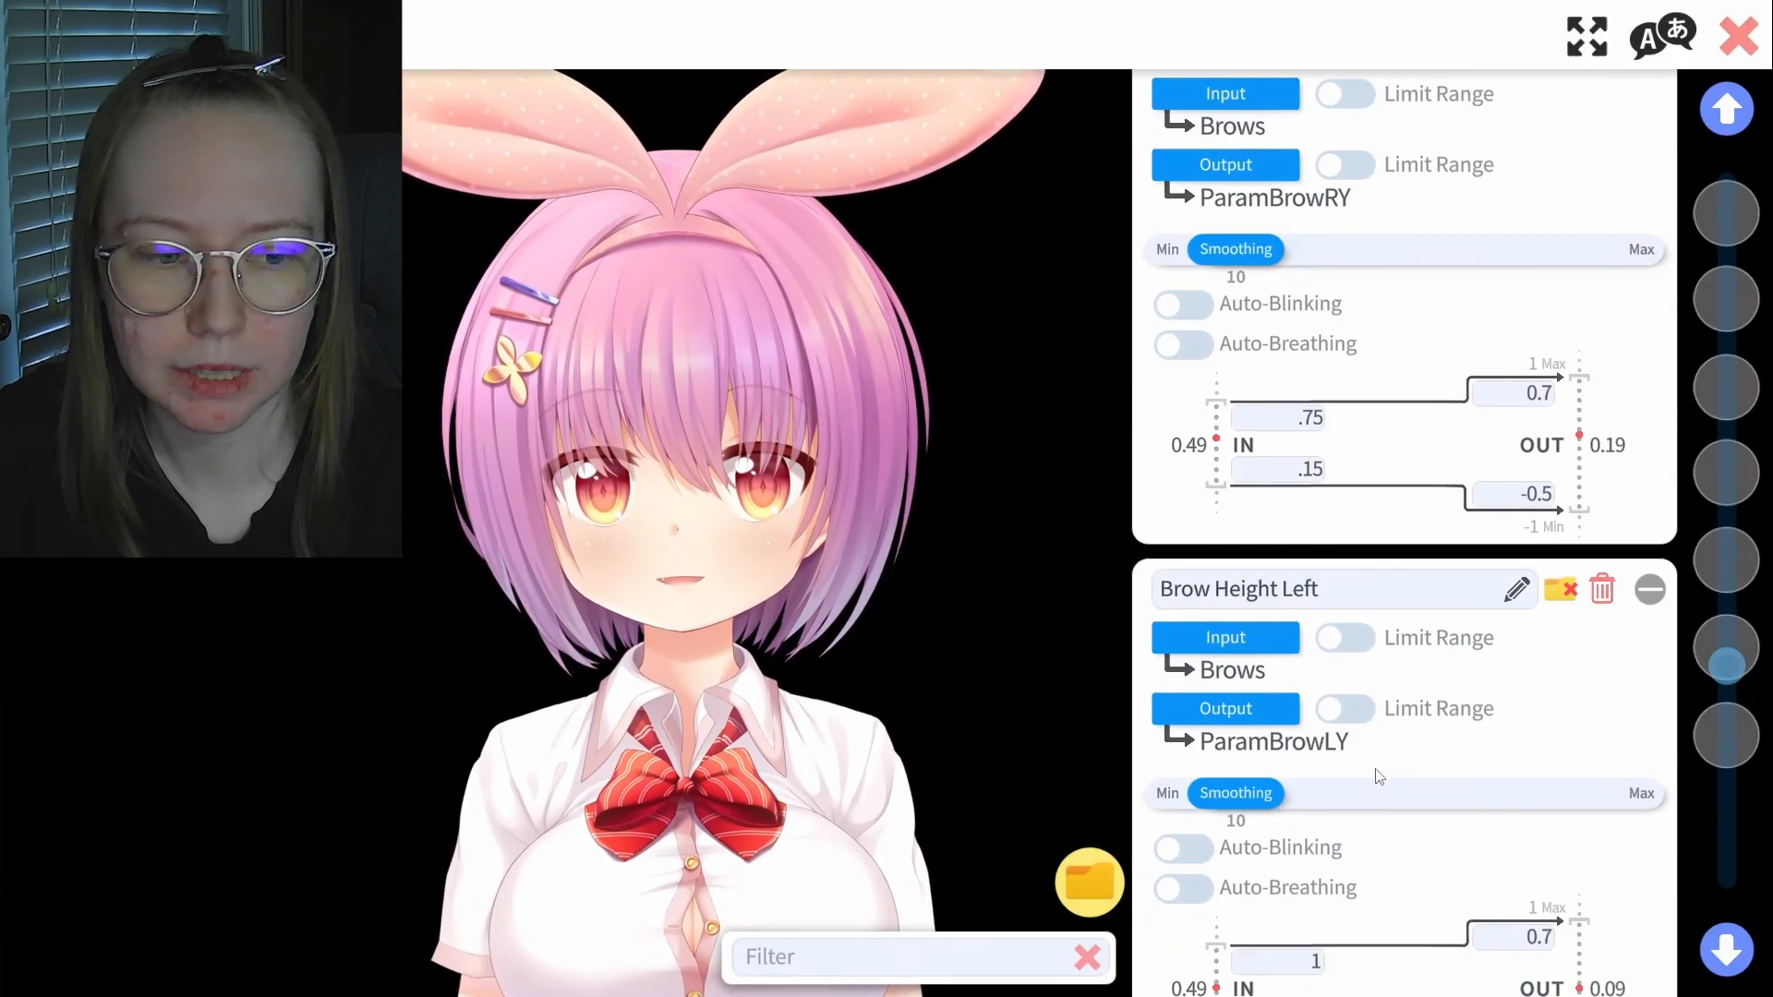
scroll(1379, 775, up, 6)
scroll(1378, 775, down, 7)
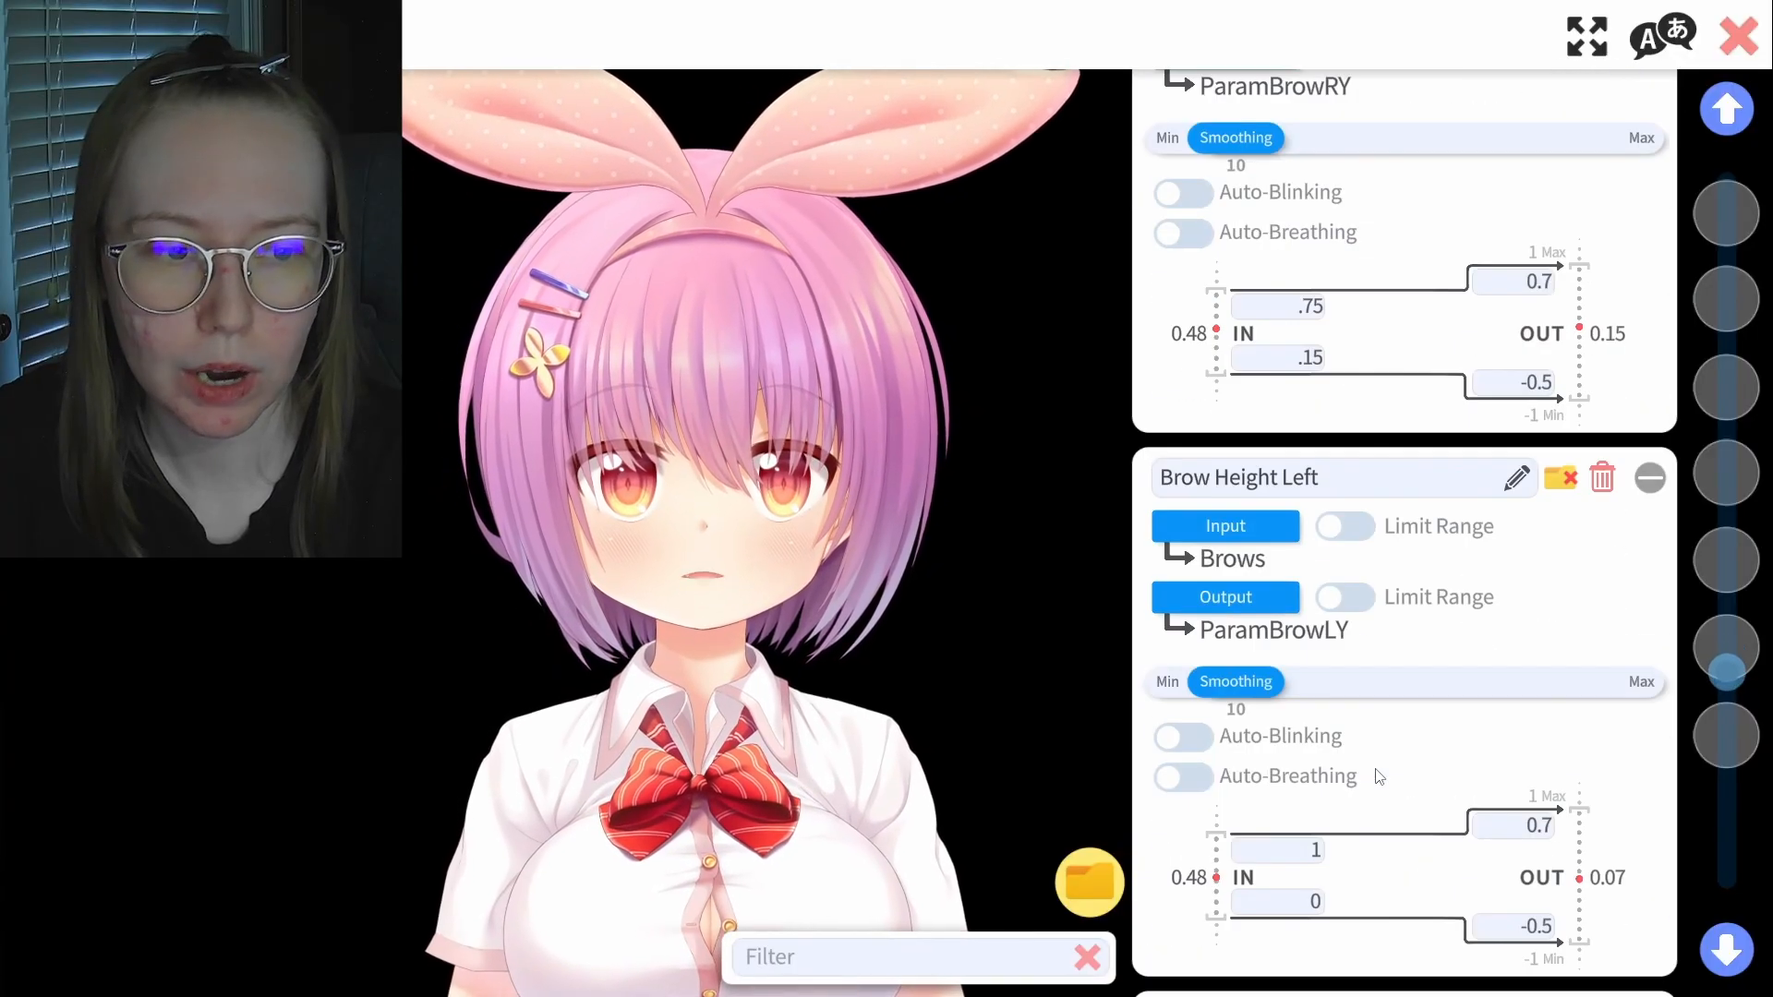
click(1324, 742)
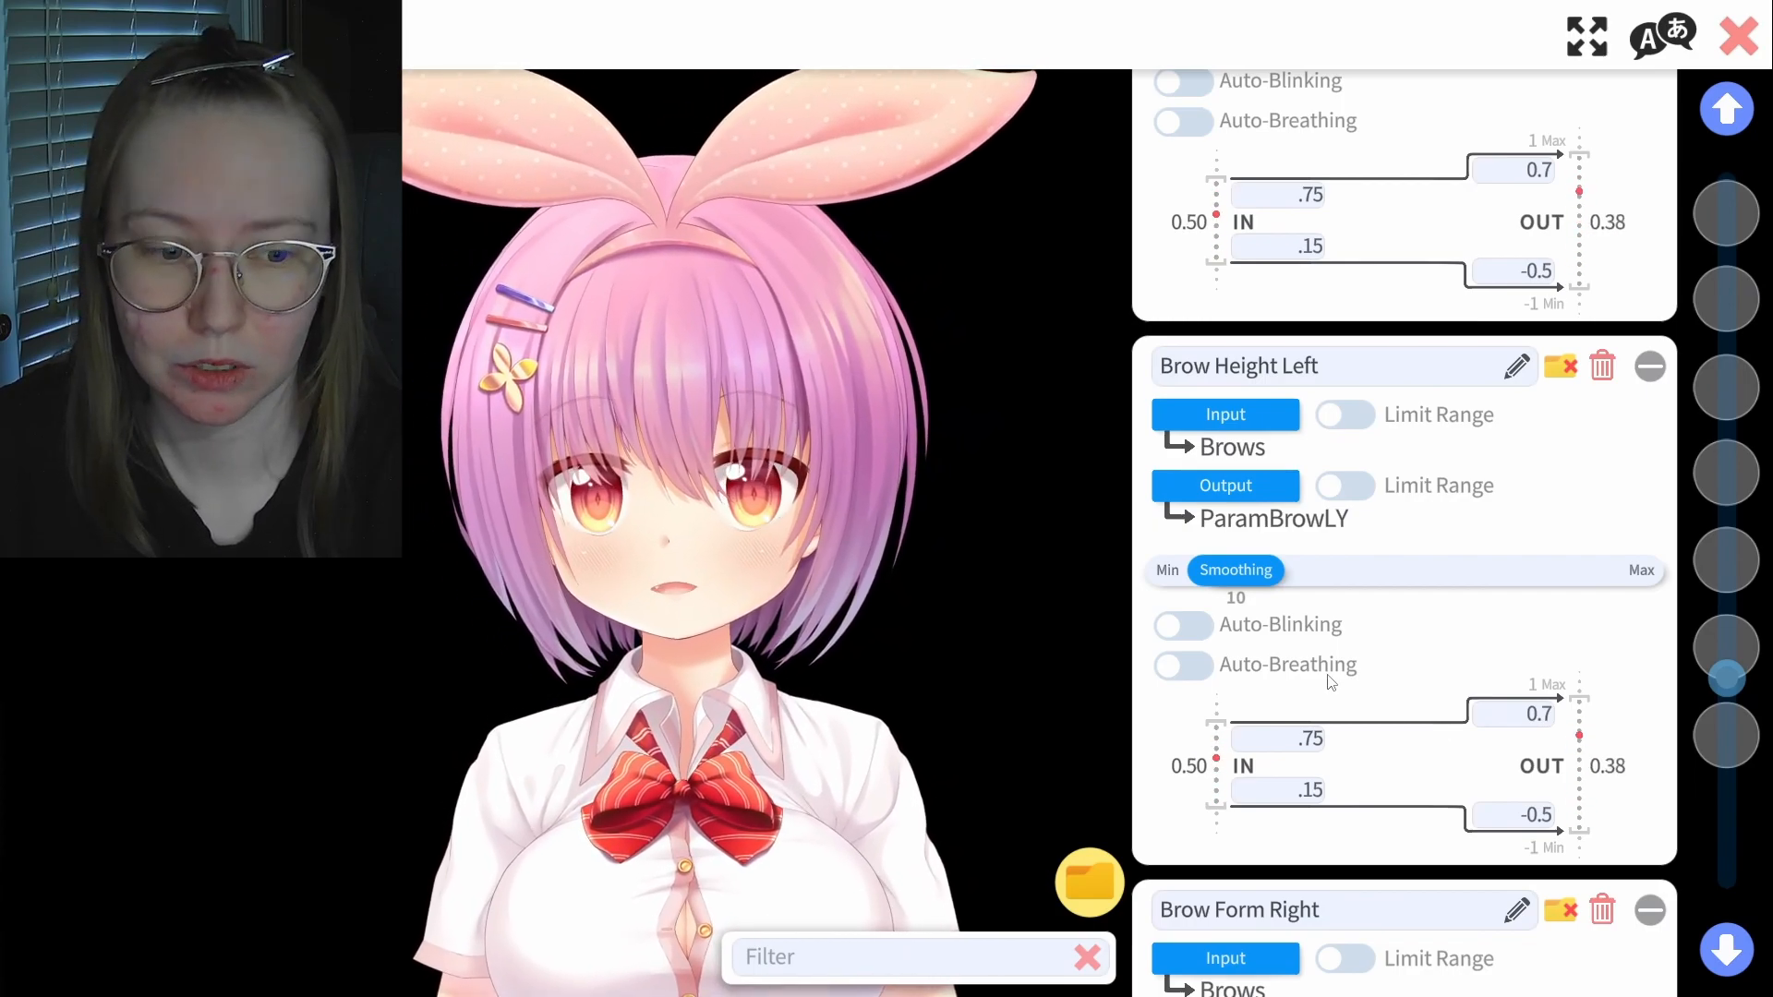
Set the Brow Form Right input range to .12 at the lower limit and .73 at the upper limit
scroll(1339, 688, down, 2)
scroll(1341, 691, down, 3)
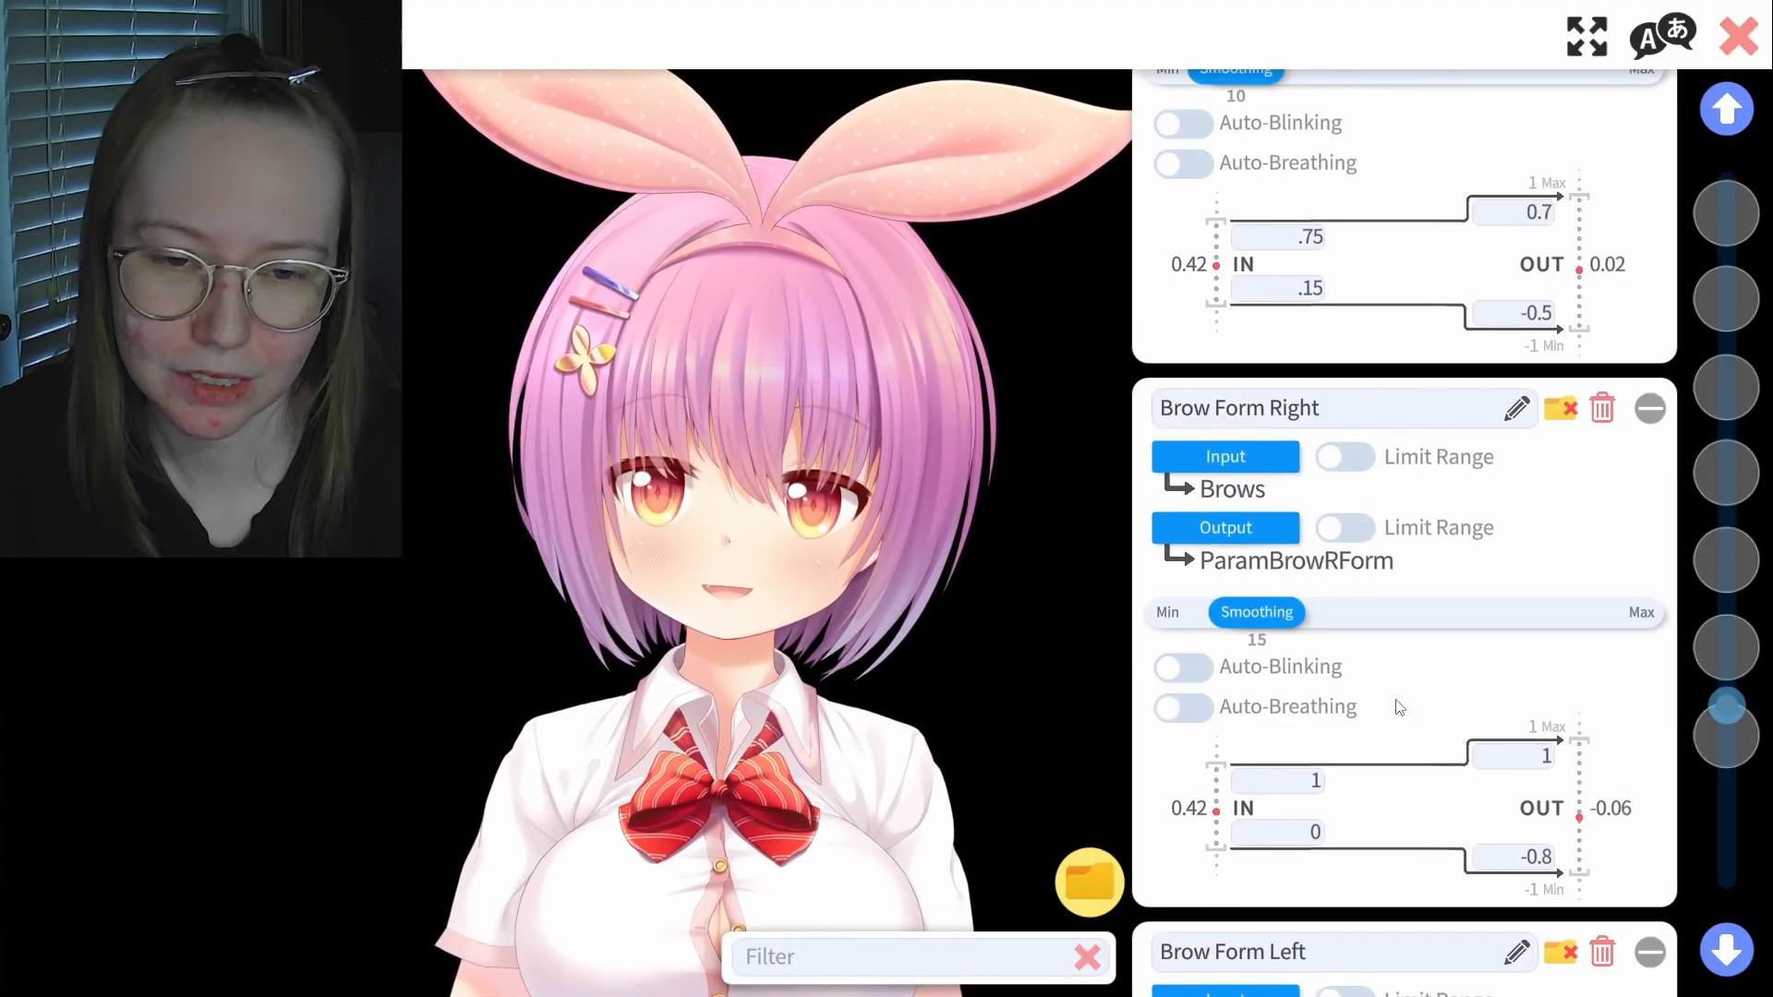
scroll(1400, 708, down, 1)
scroll(1400, 707, down, 1)
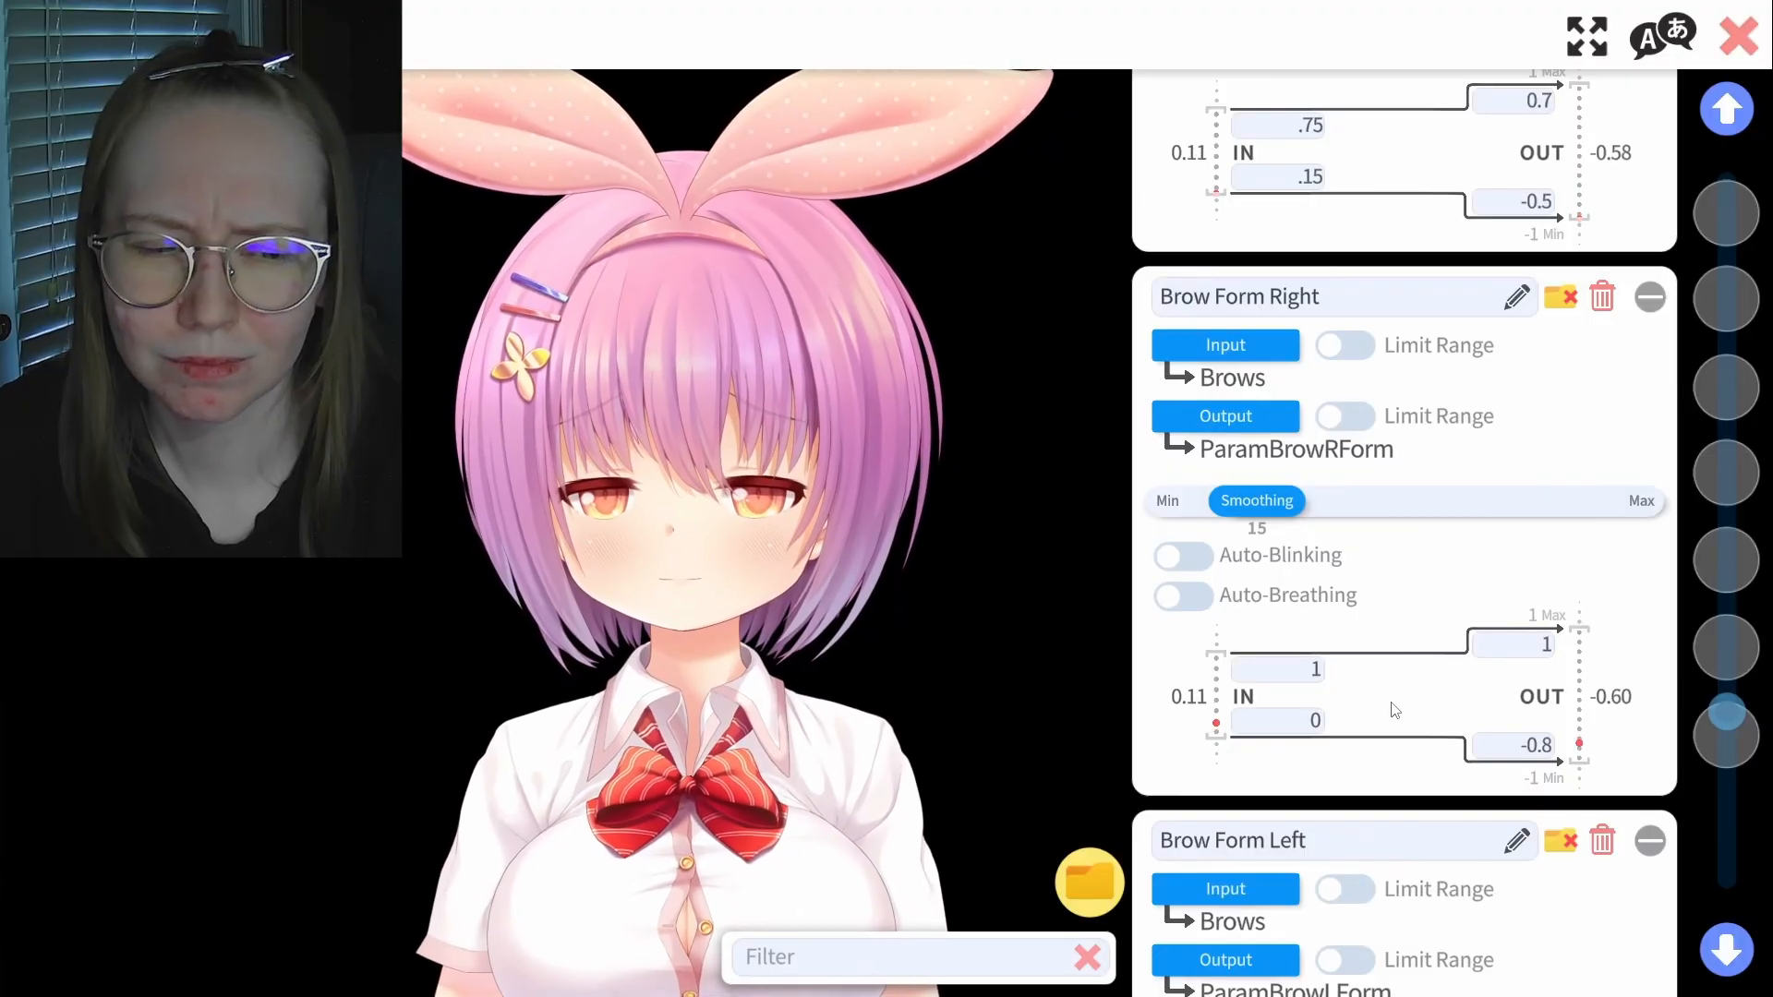
click(1318, 724)
text(.12)
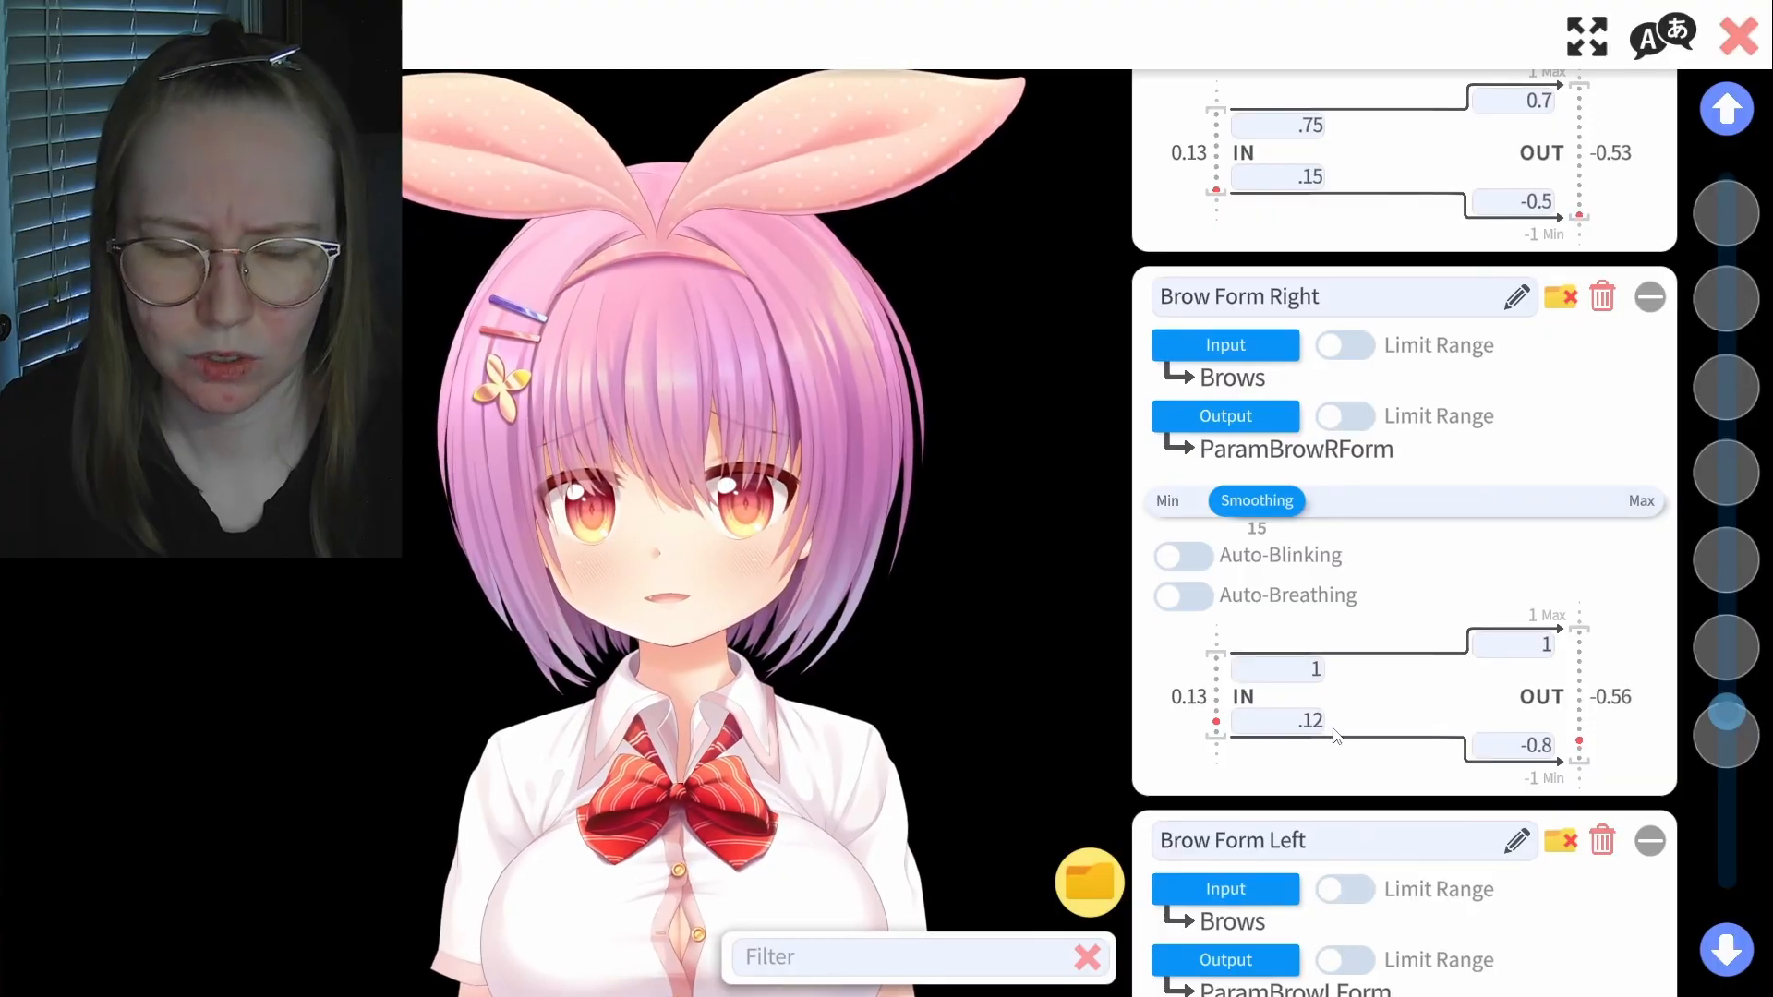
click(1395, 691)
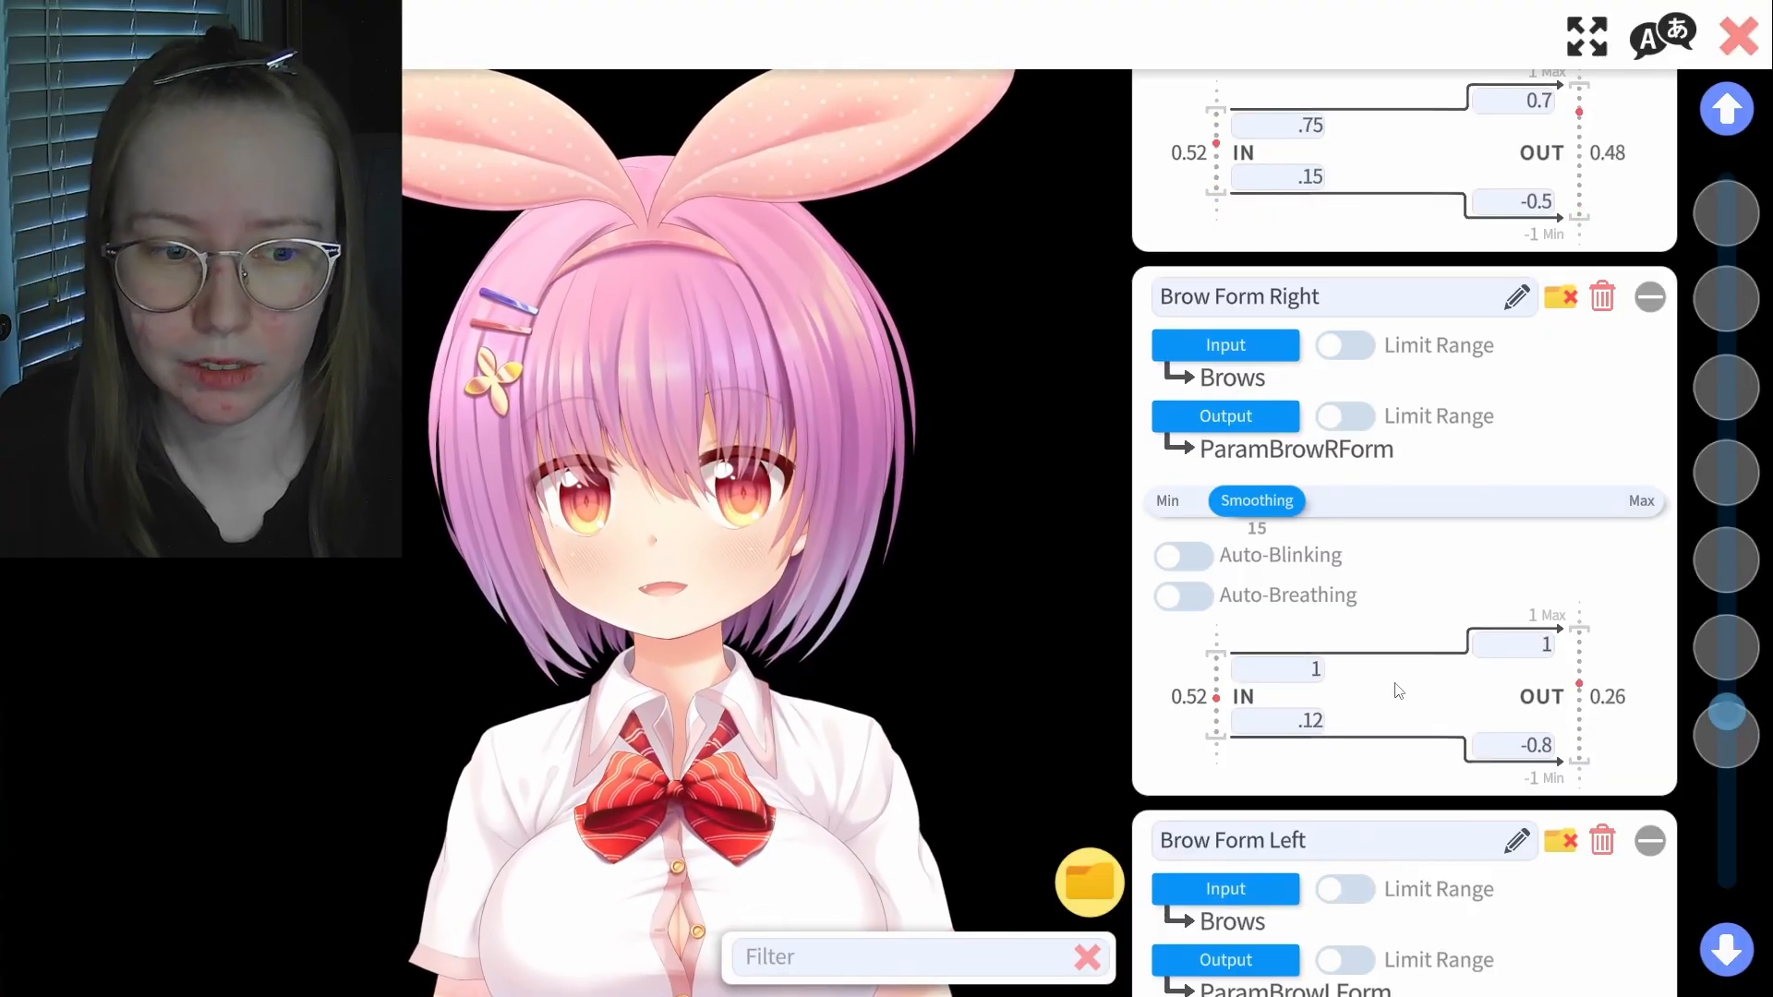
click(1311, 672)
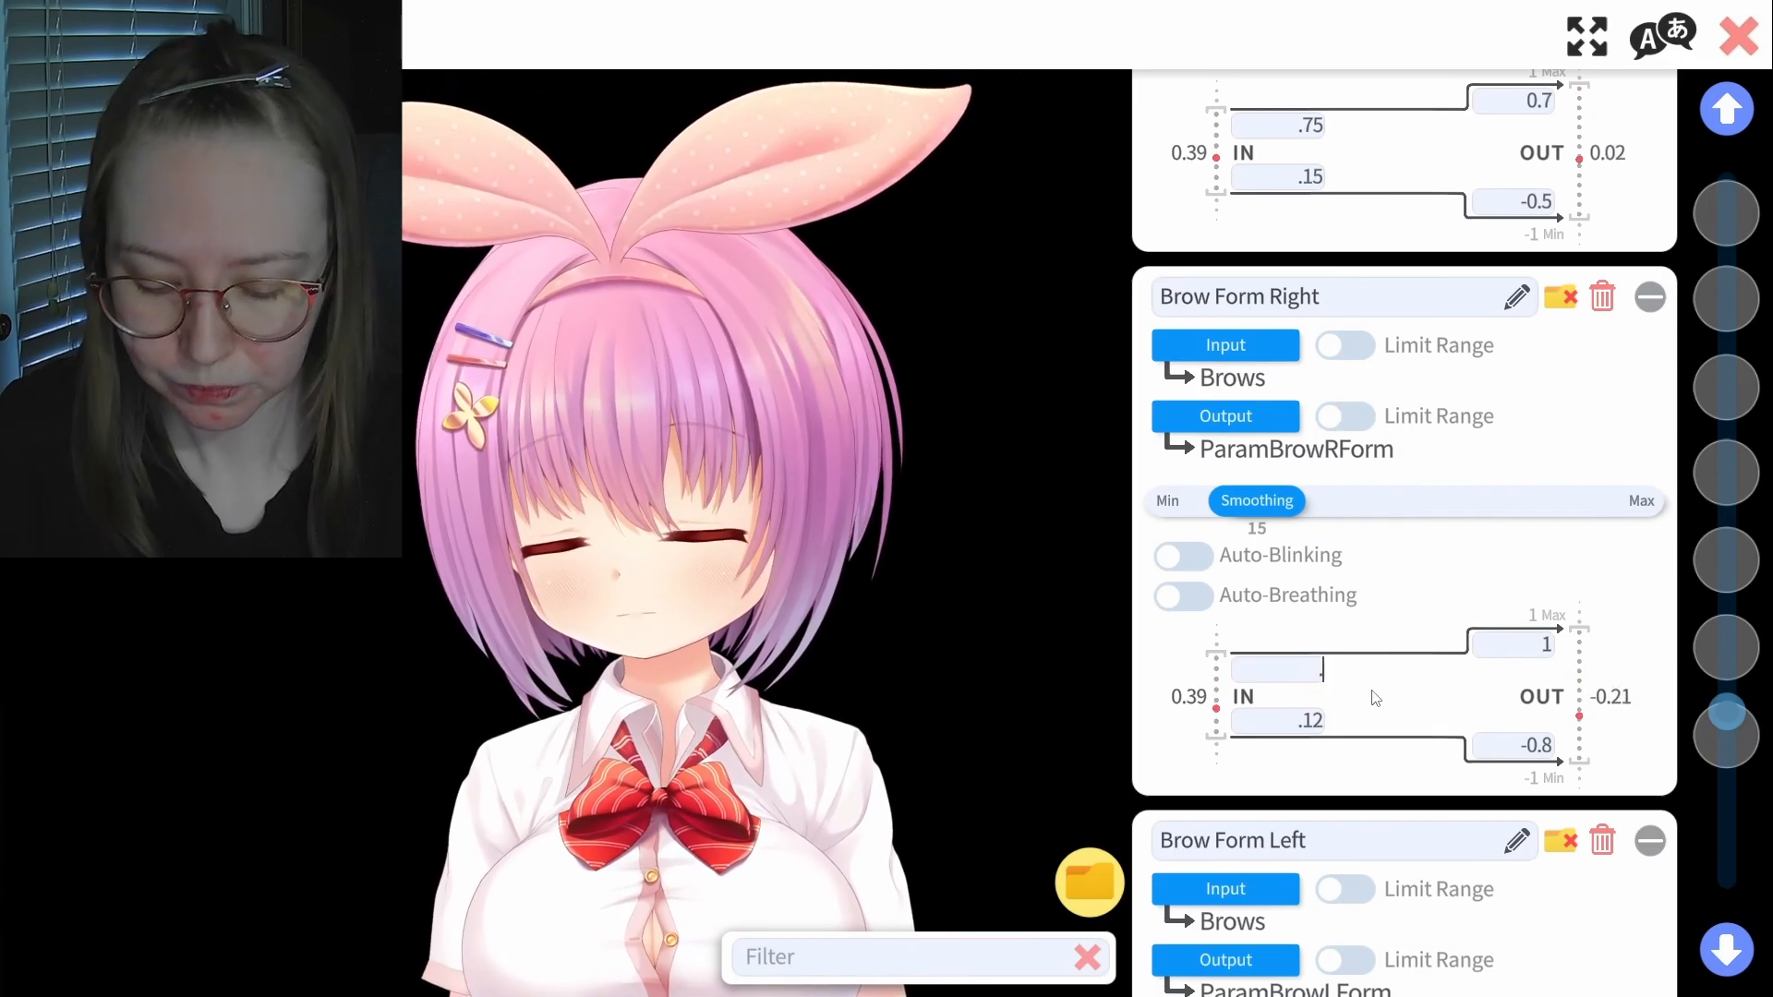
text(.73)
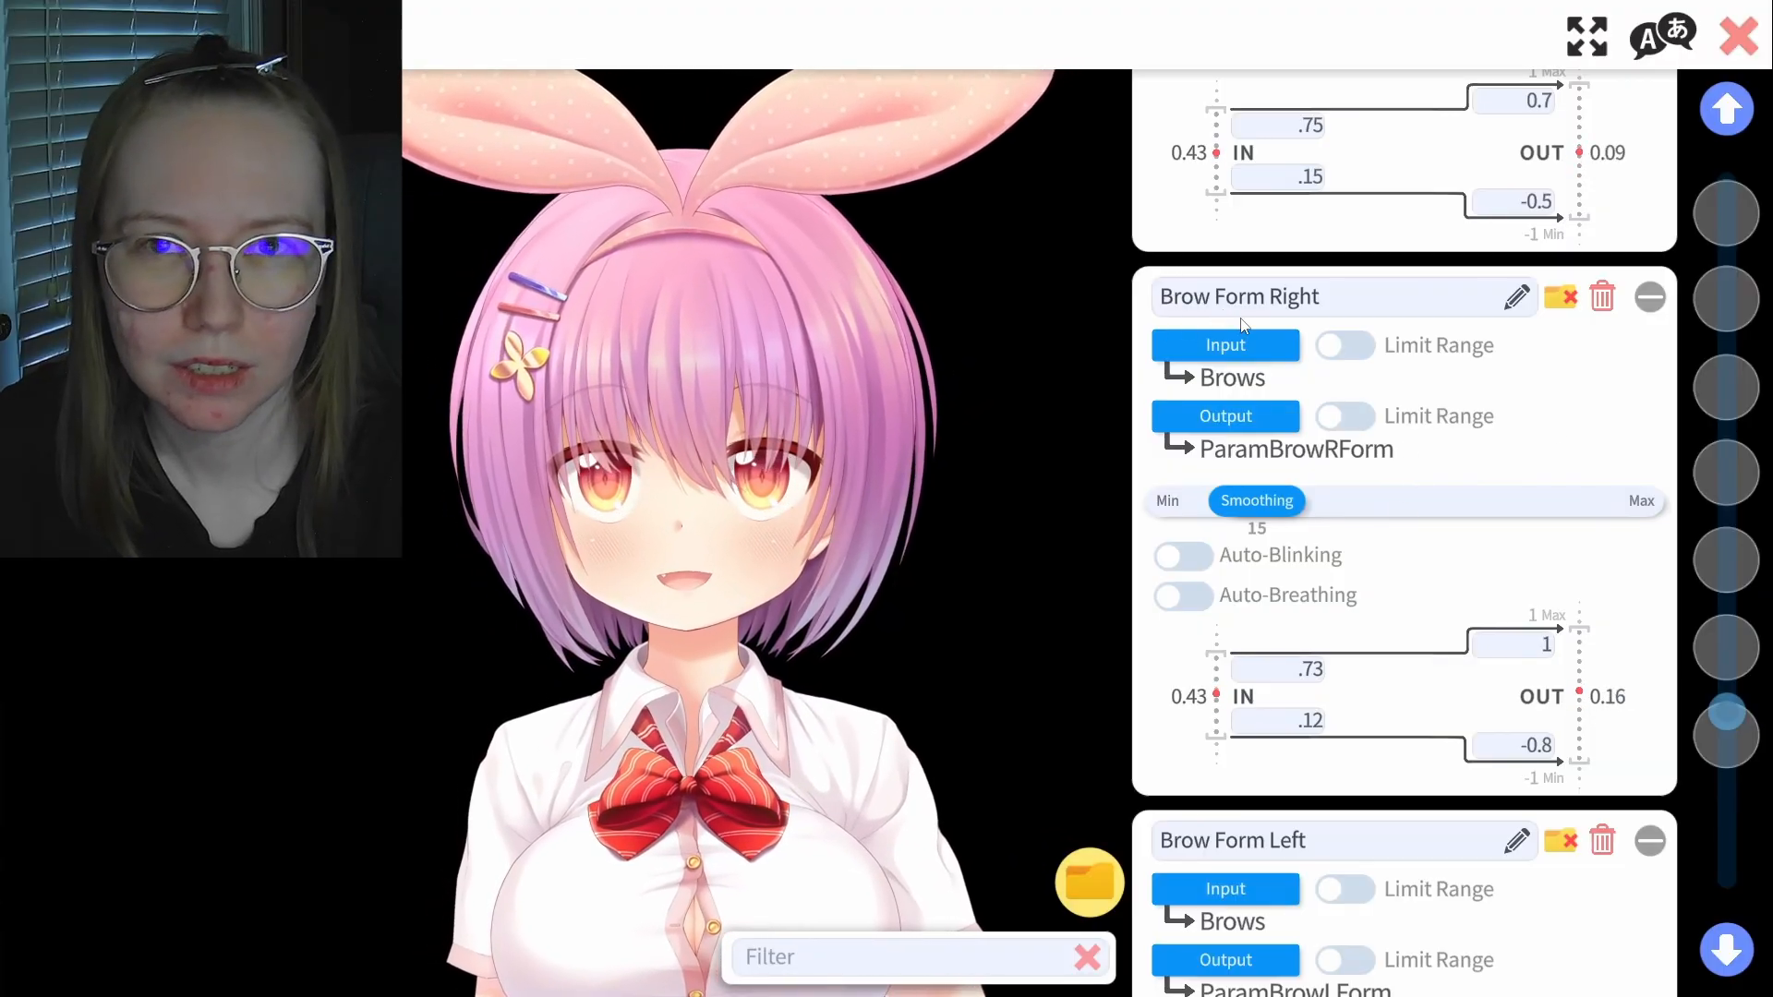
Set the Brow Form Left input range to .73 at the upper limit and .12 at the lower limit
scroll(1385, 667, down, 5)
click(1316, 713)
key(BackSpace)
text(.73)
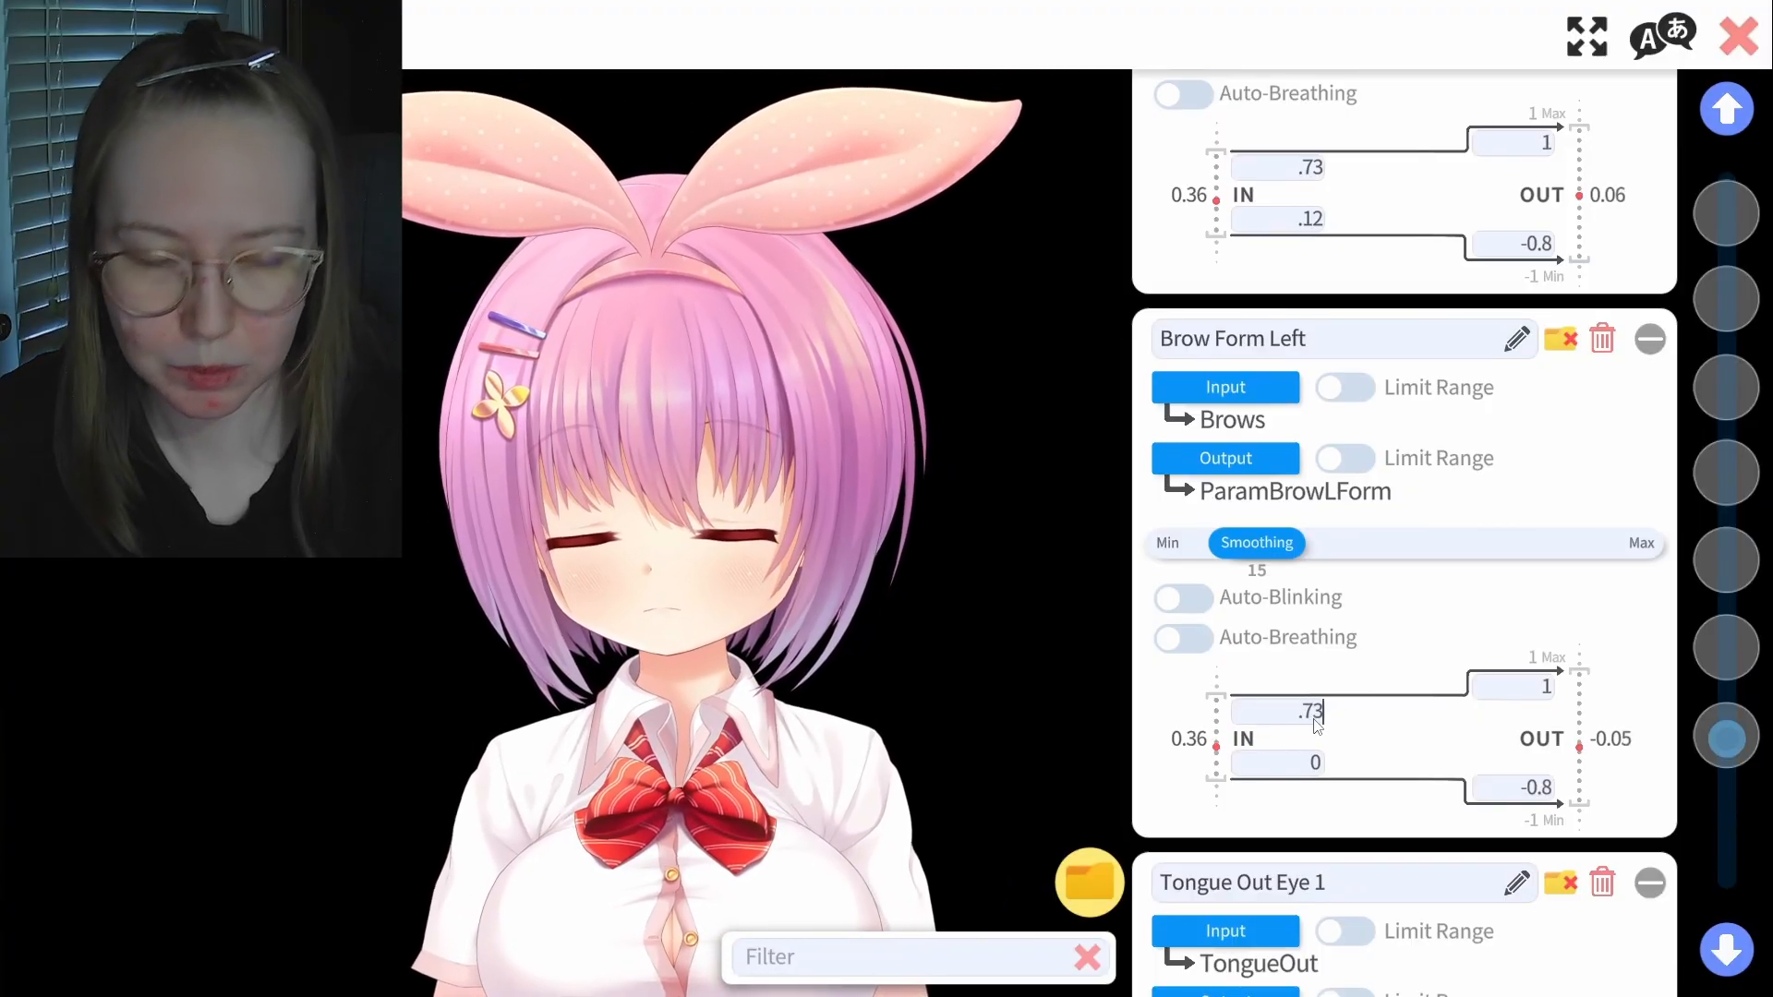
click(1315, 762)
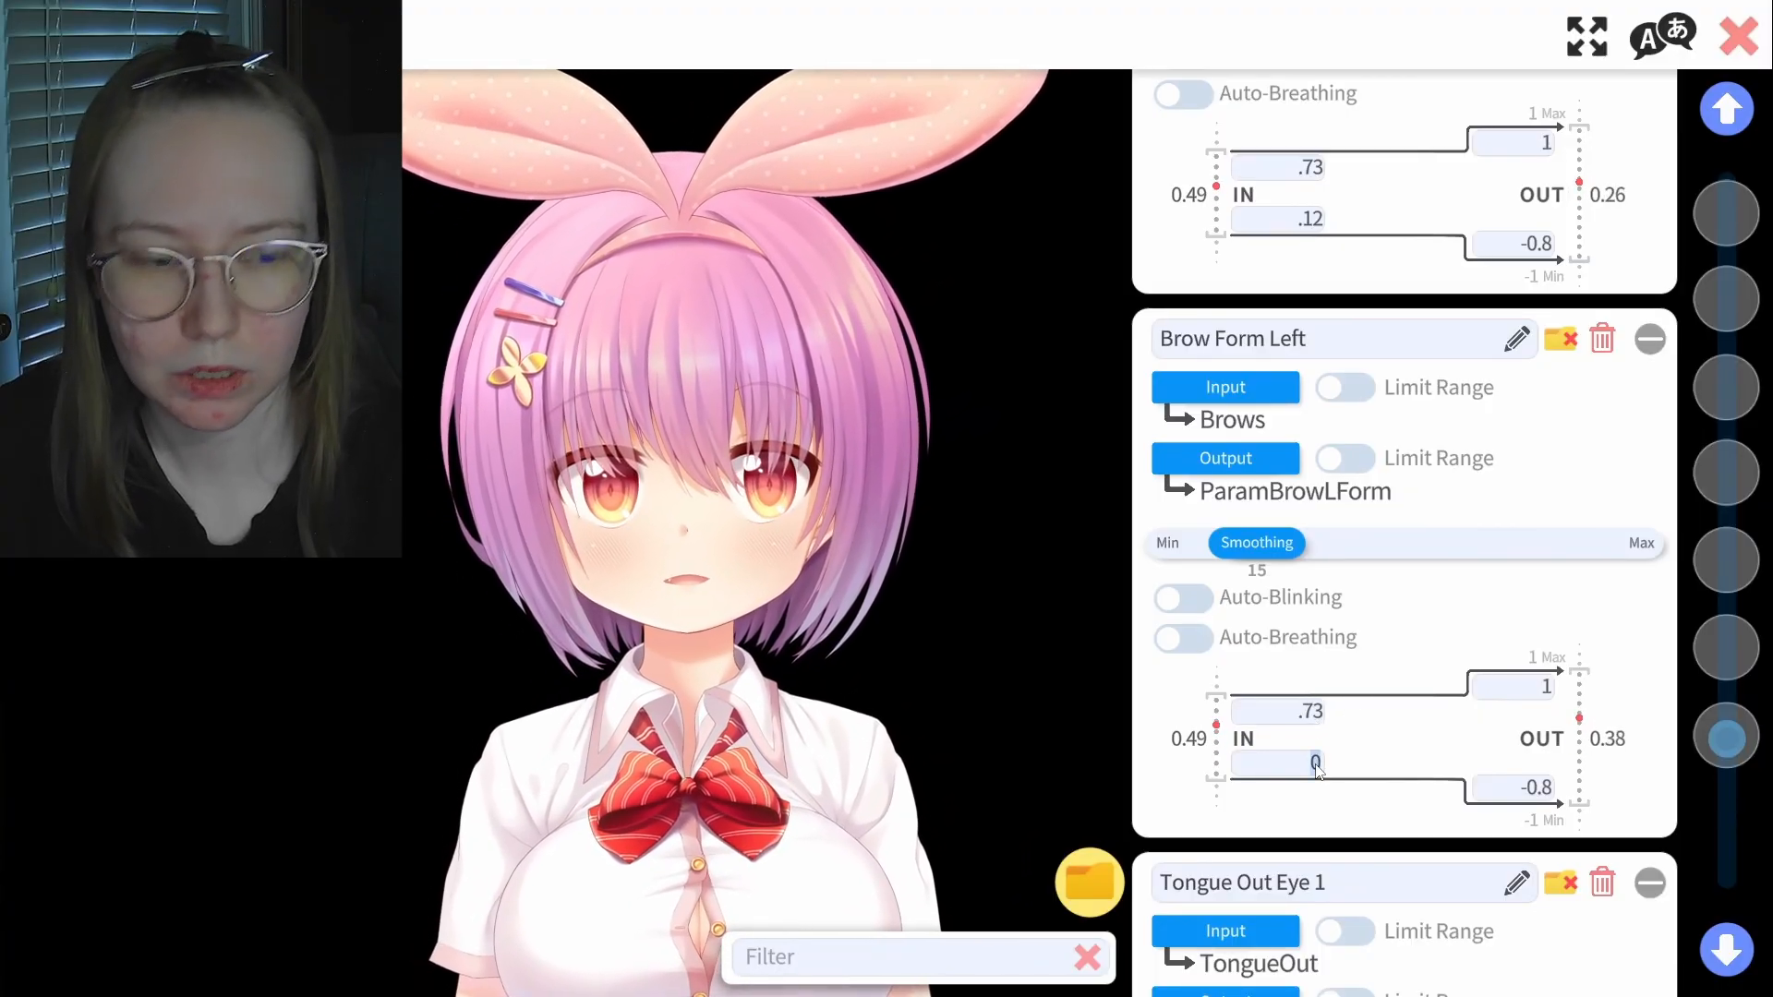
key(BackSpace)
text(.12)
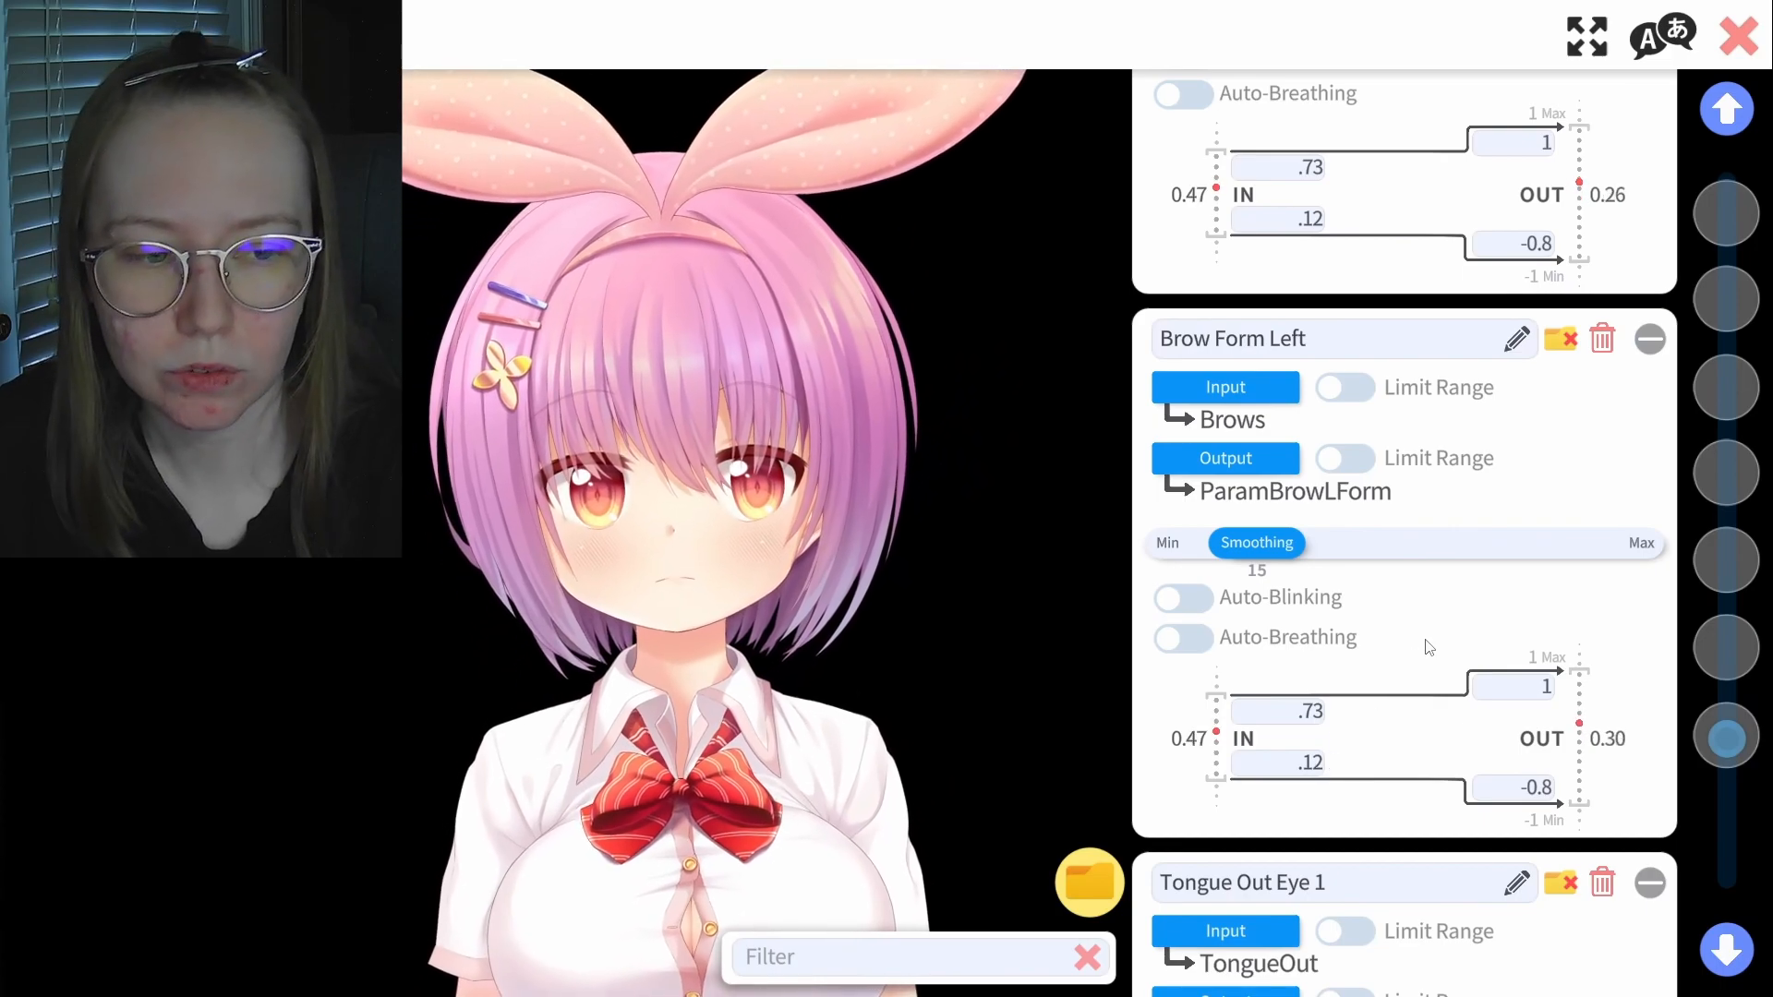
Examine the Tongue Out Eye 1 and Tongue Out Eye 2 mappings, including their input and output ranges
scroll(1331, 750, down, 5)
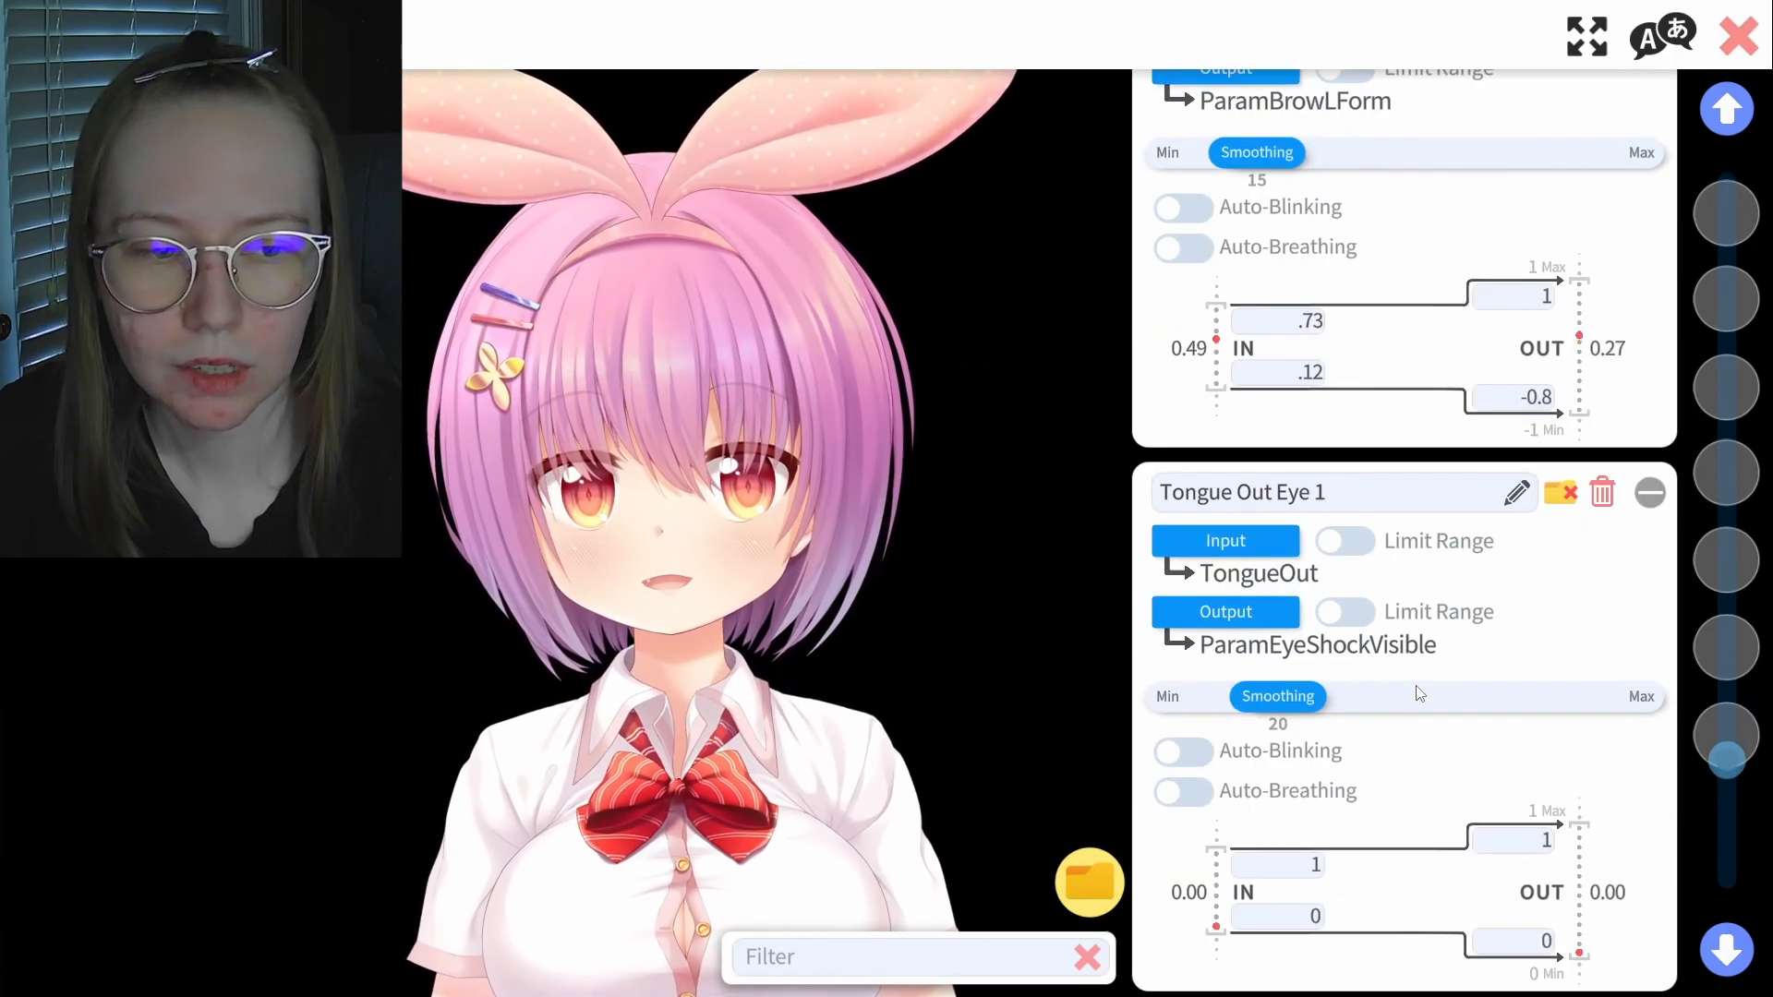
scroll(1419, 694, down, 2)
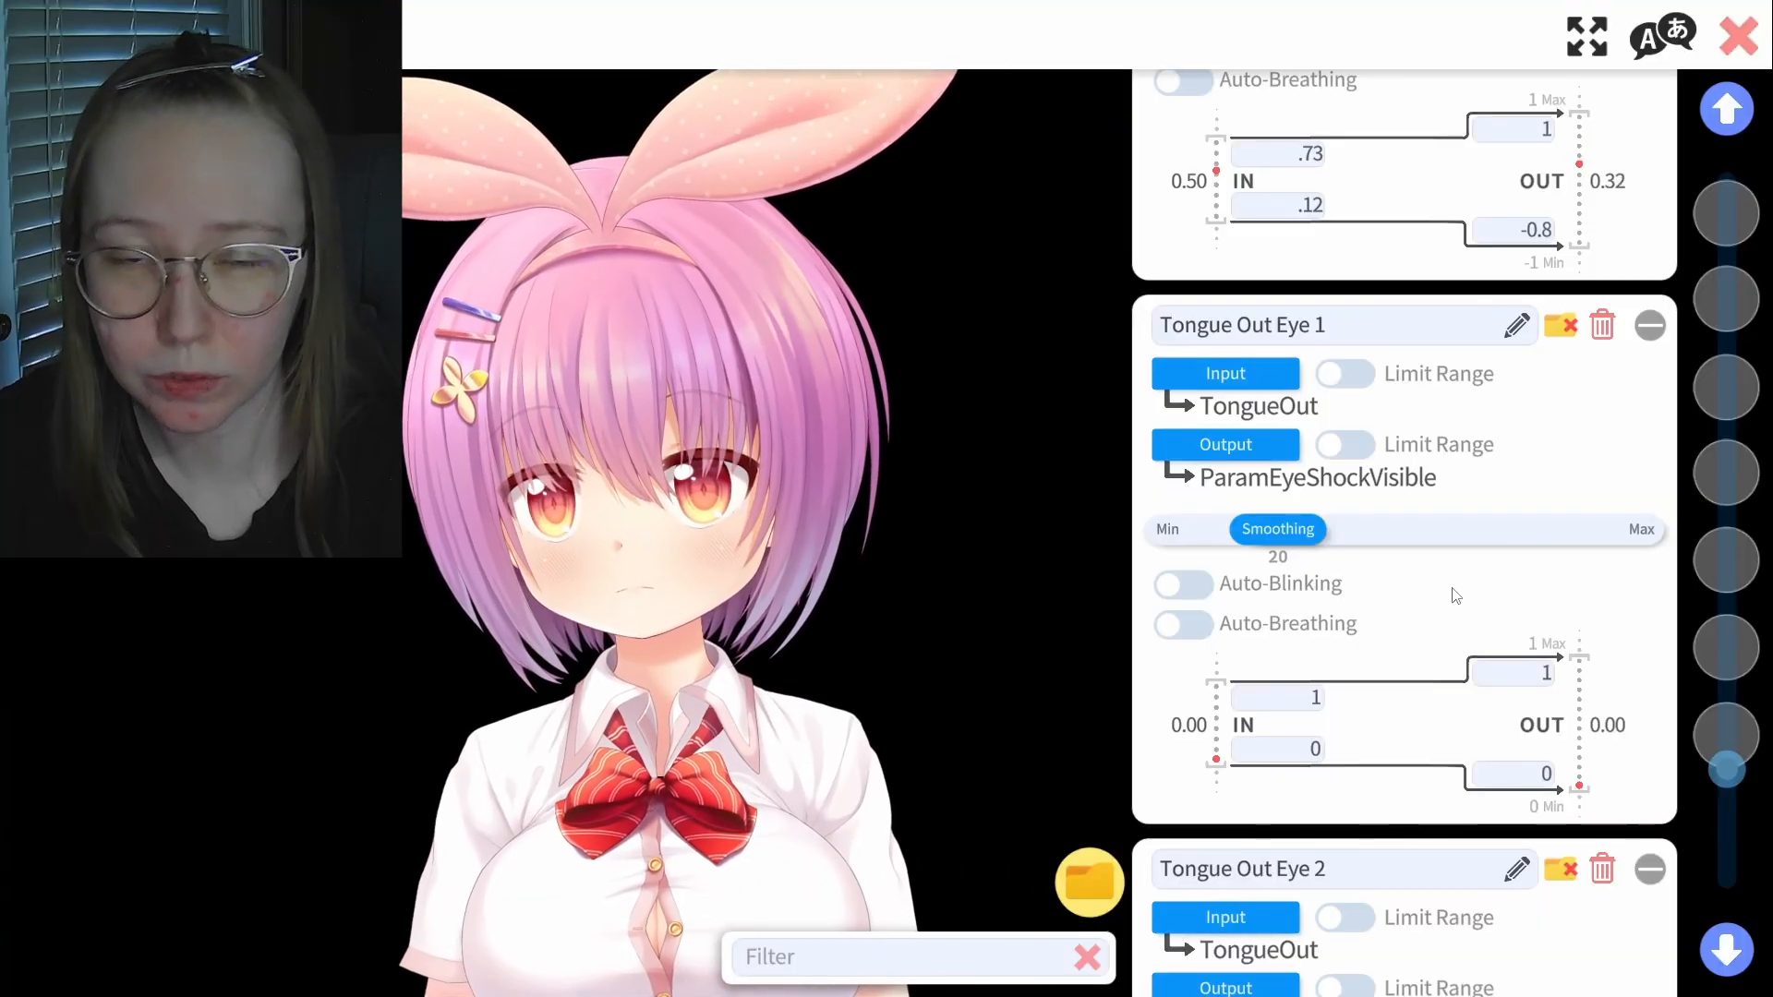
scroll(1434, 600, down, 3)
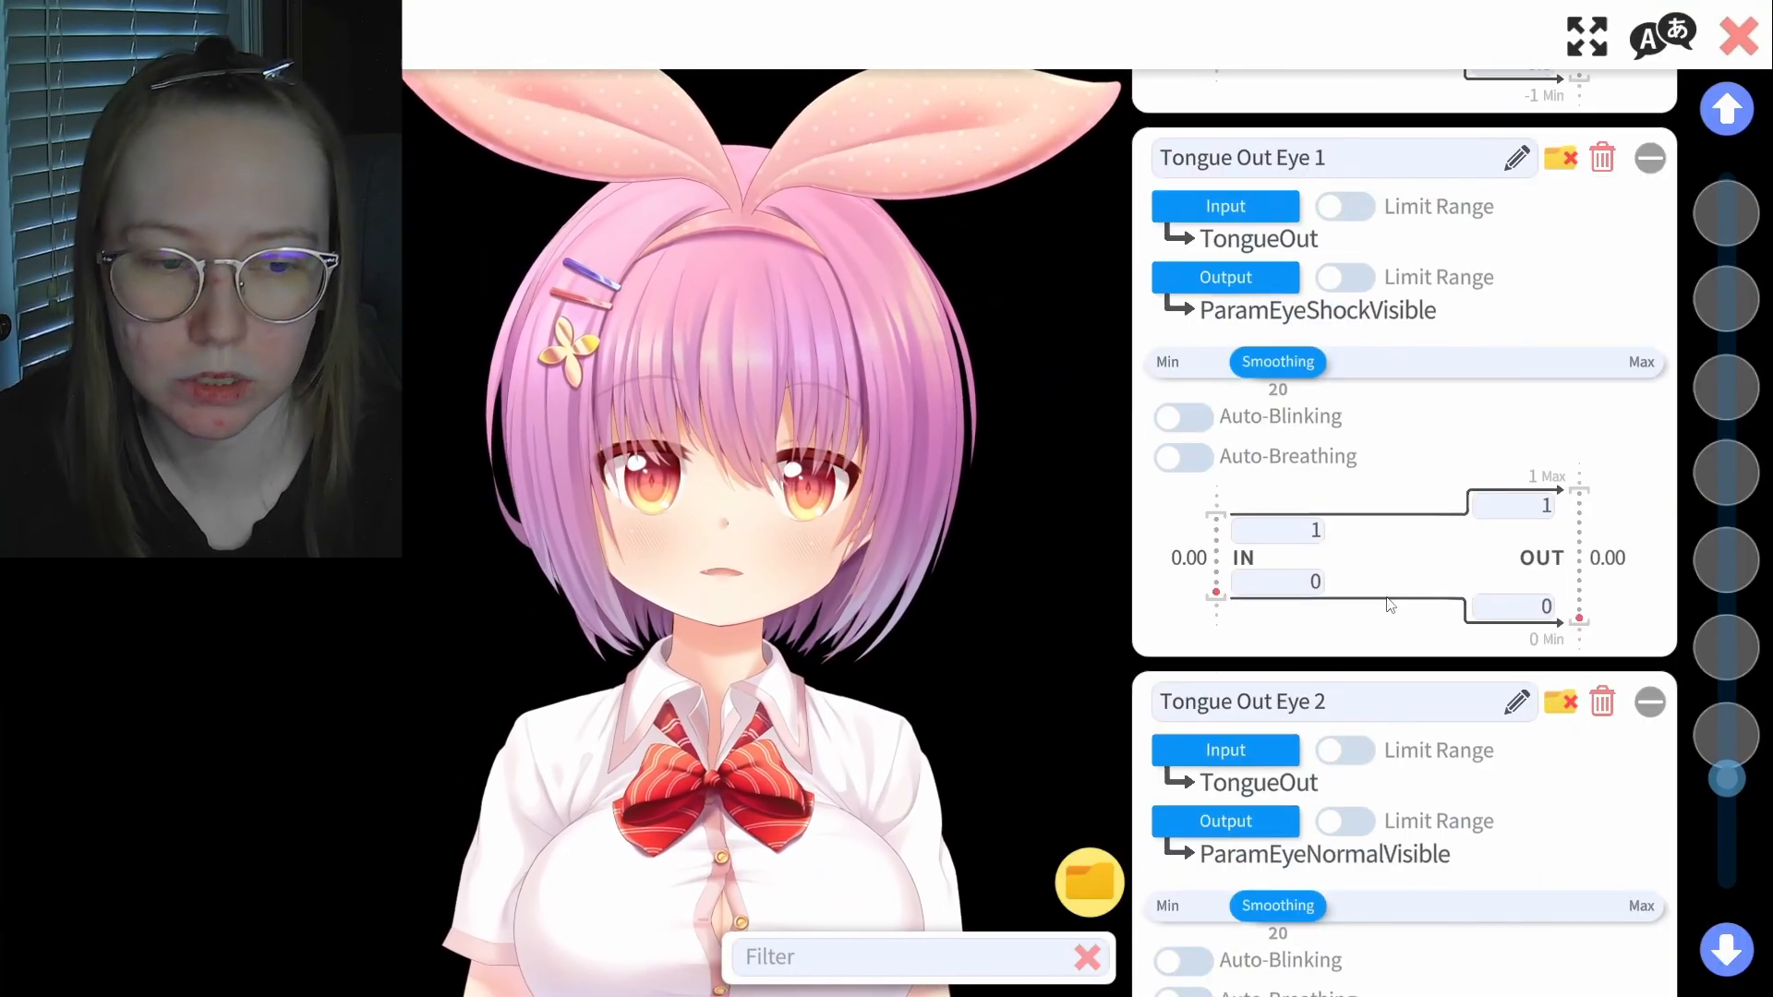
scroll(1396, 601, up, 1)
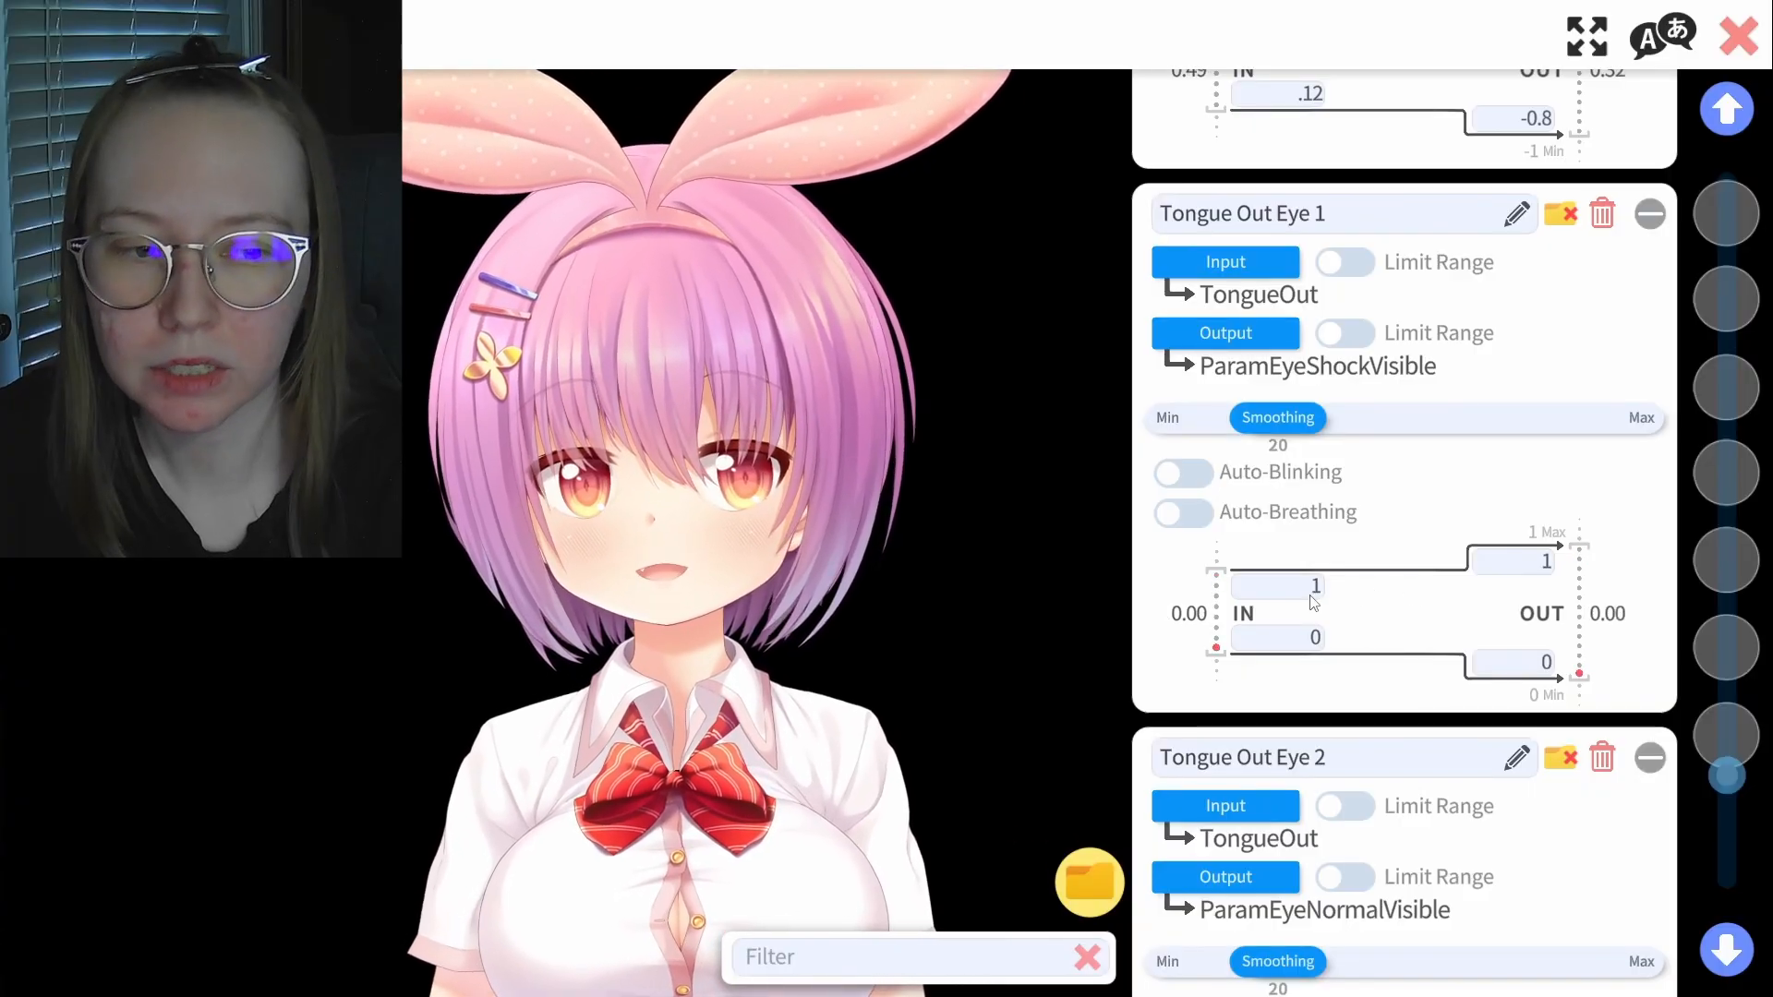
scroll(1413, 624, down, 5)
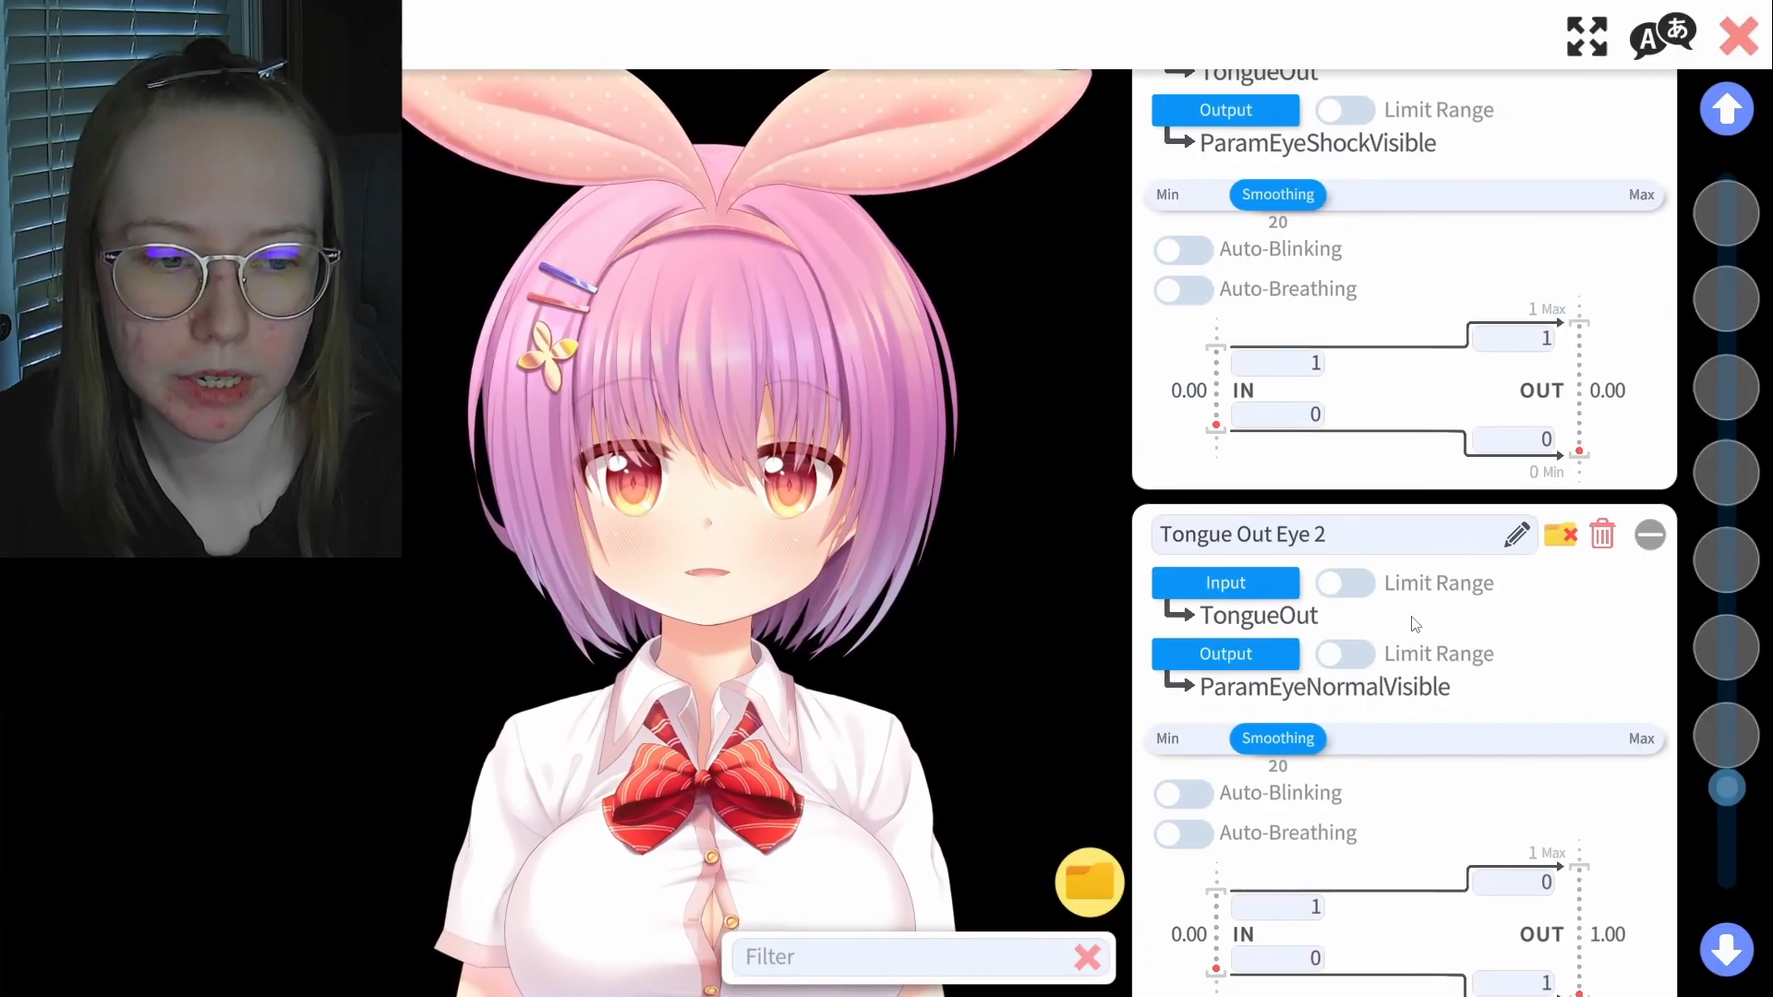
scroll(1388, 696, down, 1)
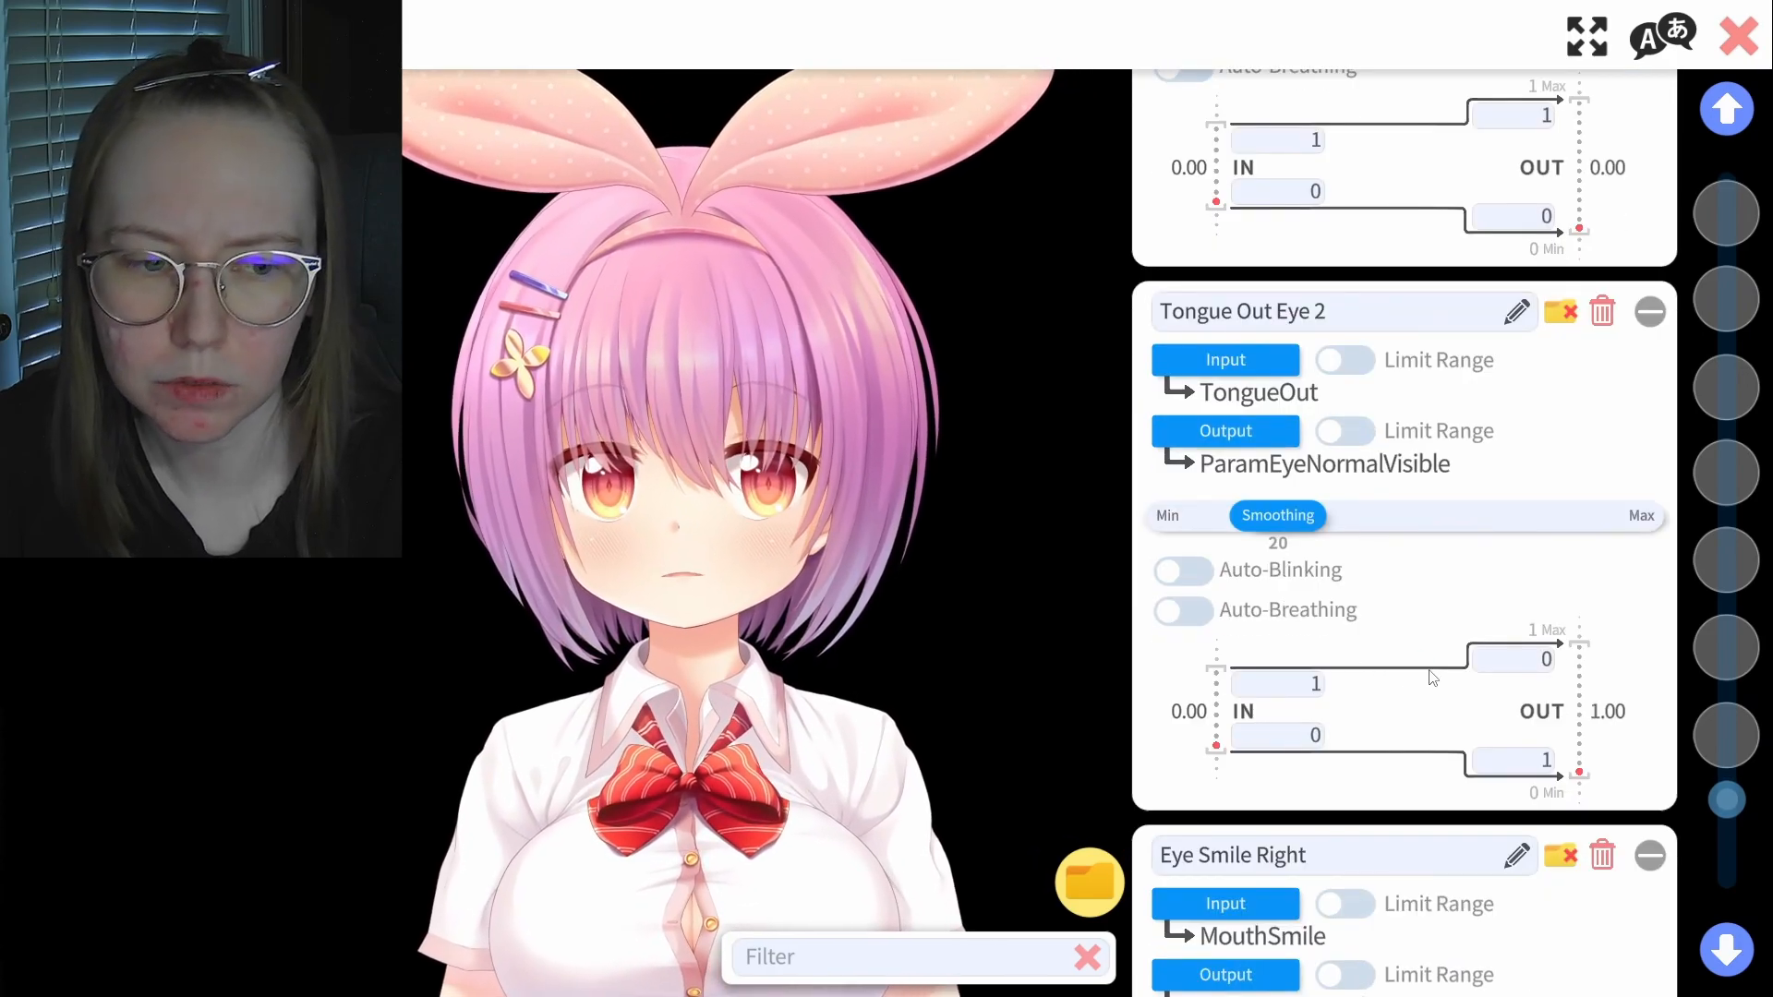
scroll(1430, 676, up, 4)
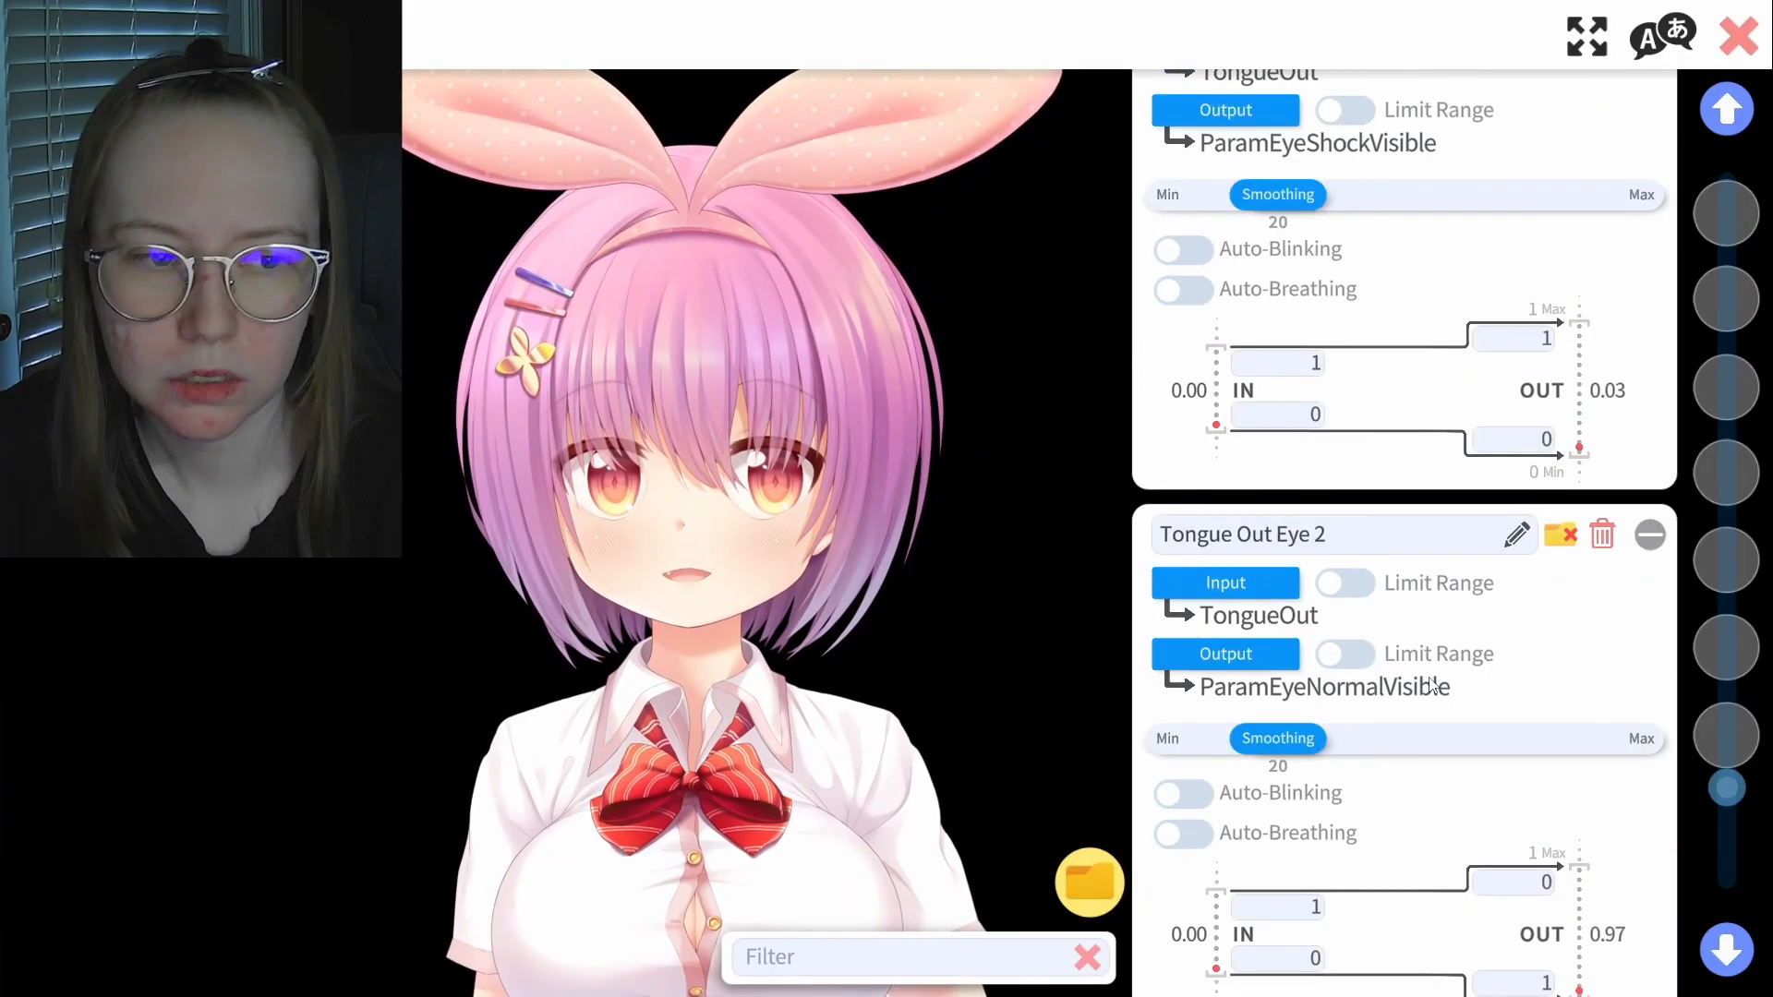
scroll(1388, 601, down, 2)
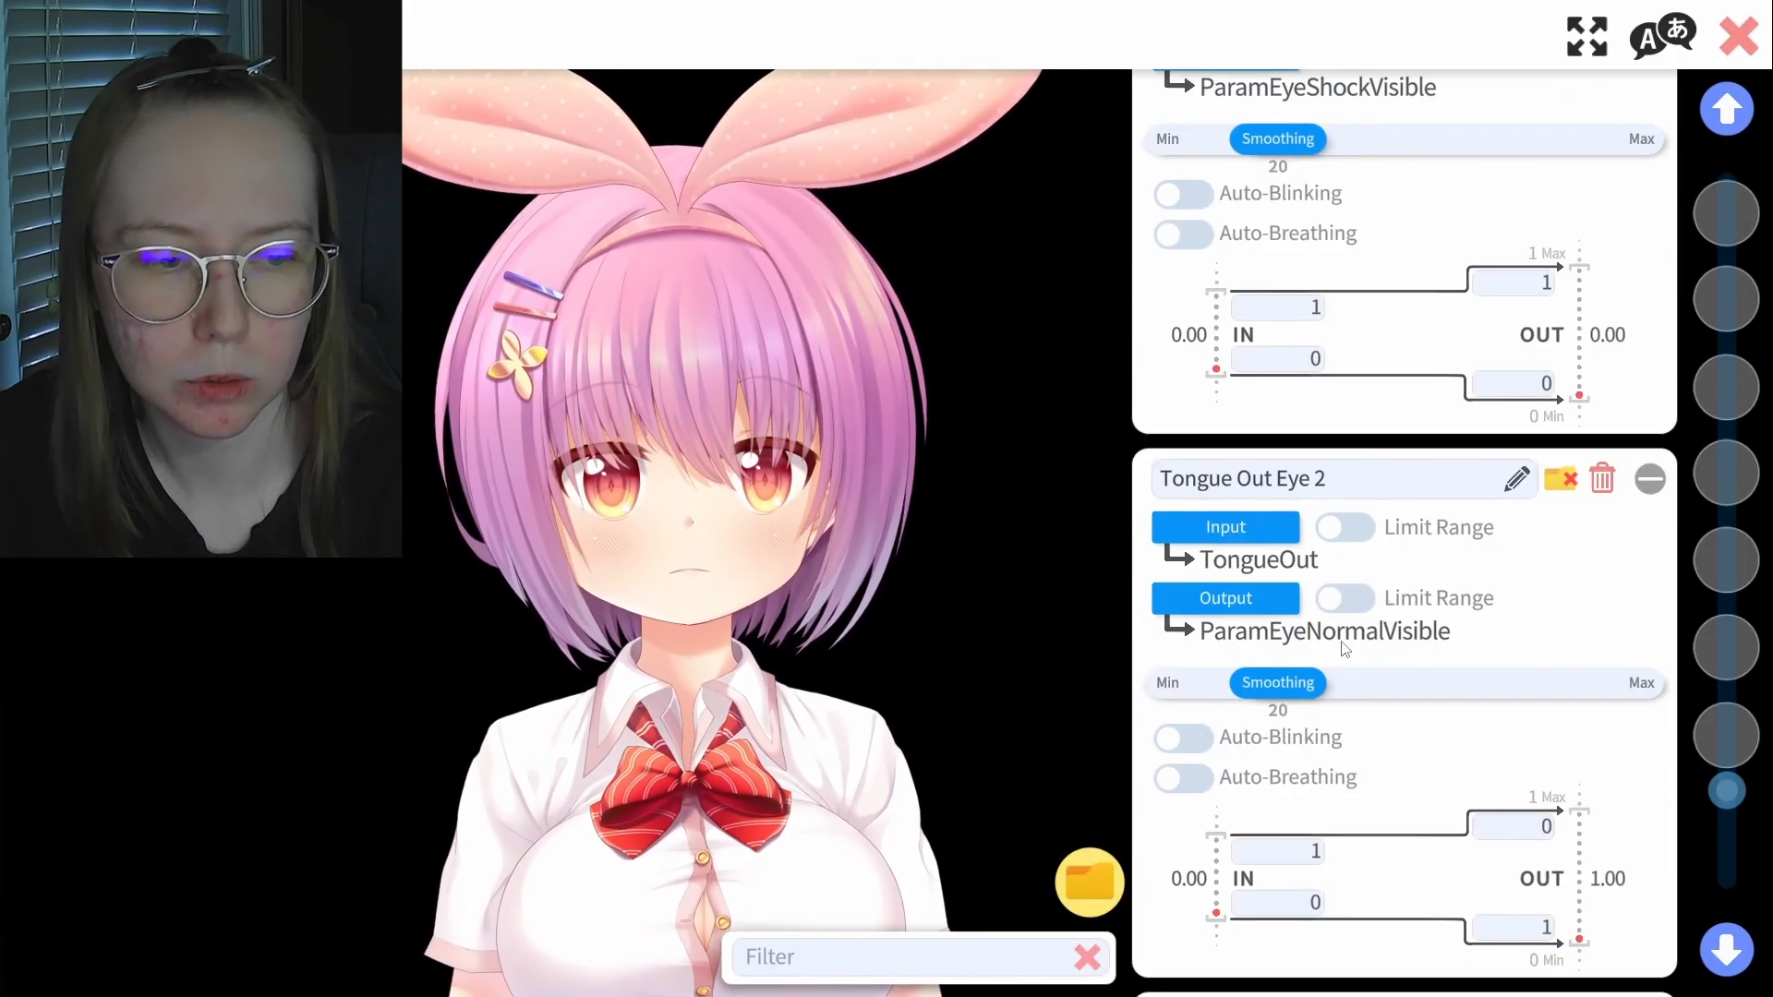
scroll(1349, 649, down, 1)
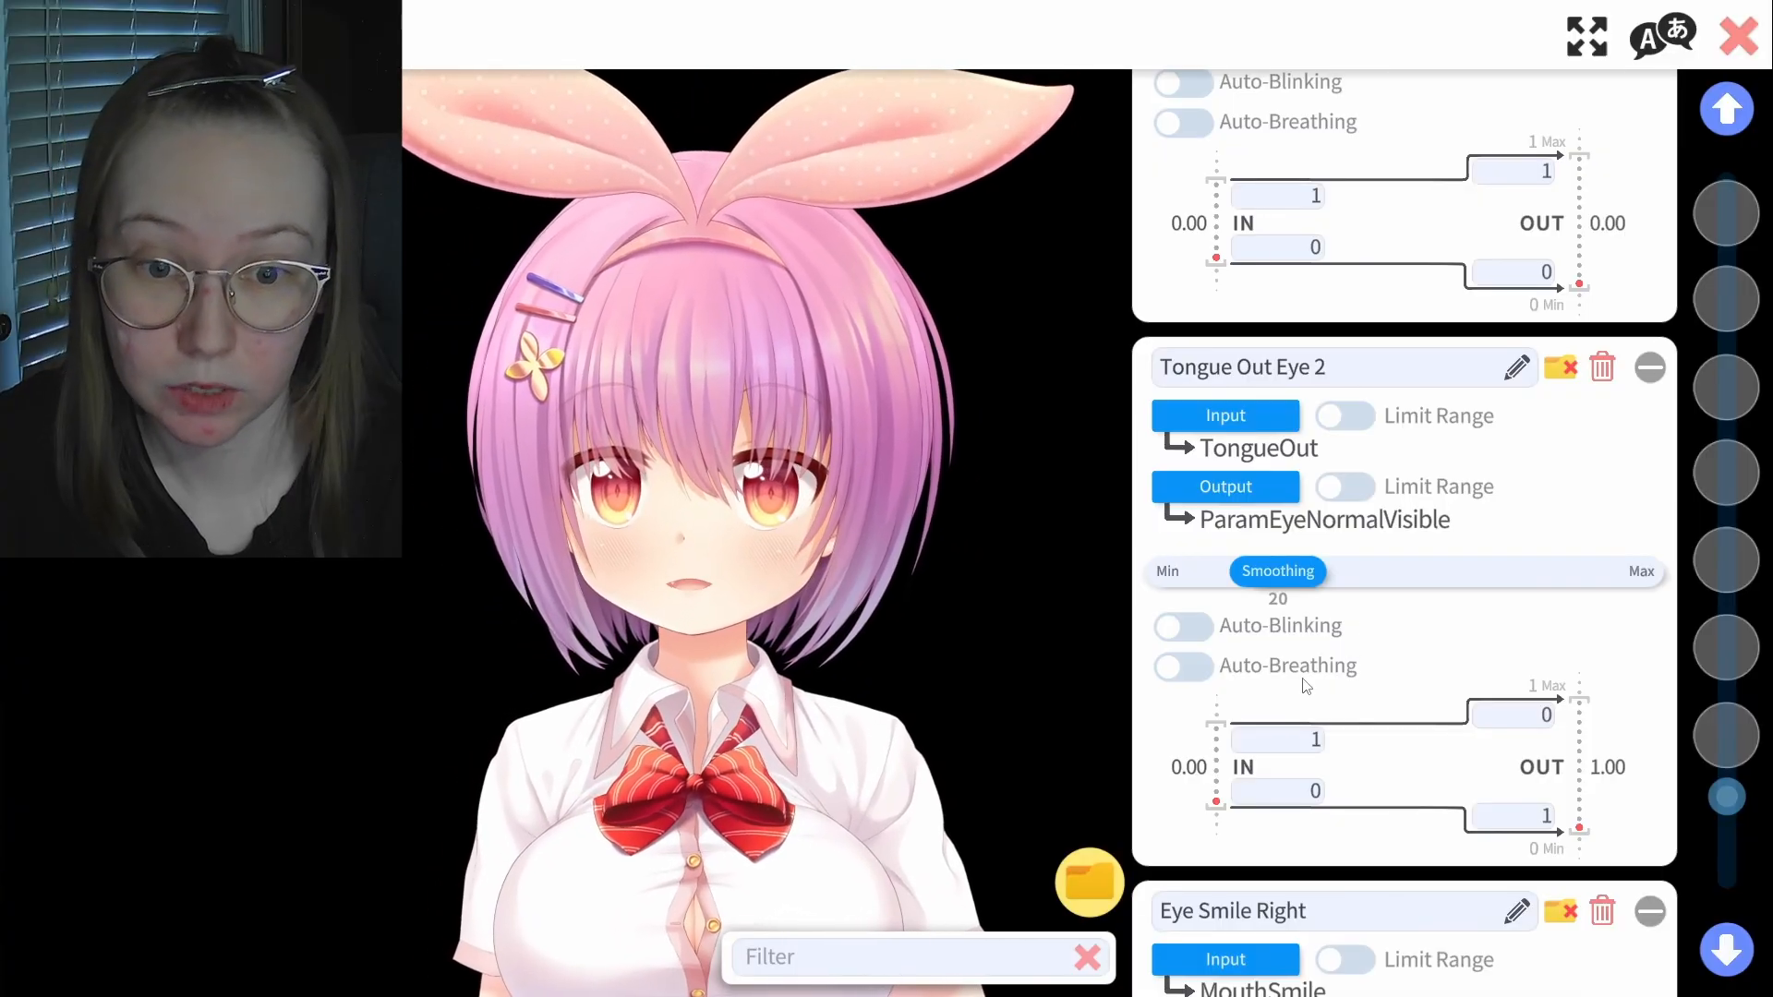
Set the upper input limit of Eye Smile Right and Eye Smile Left to .85 and turn on Auto-Blinking for Eye Smile Left
scroll(1307, 685, down, 6)
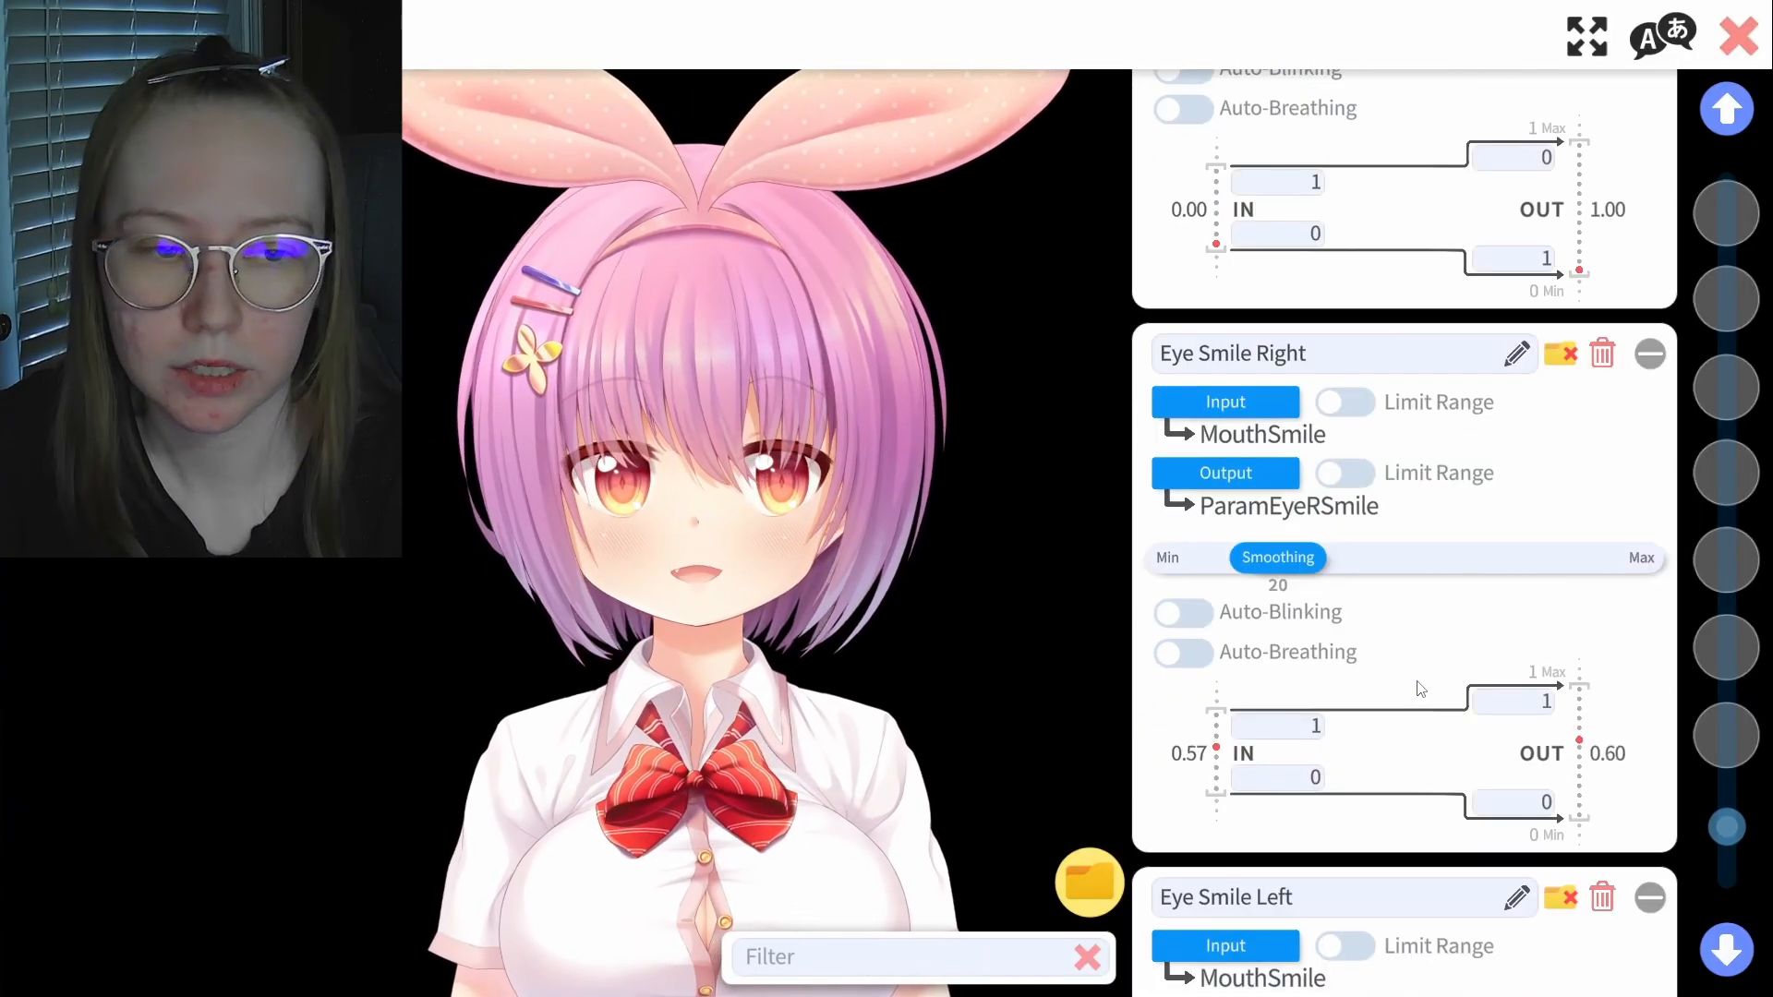
scroll(1421, 689, down, 1)
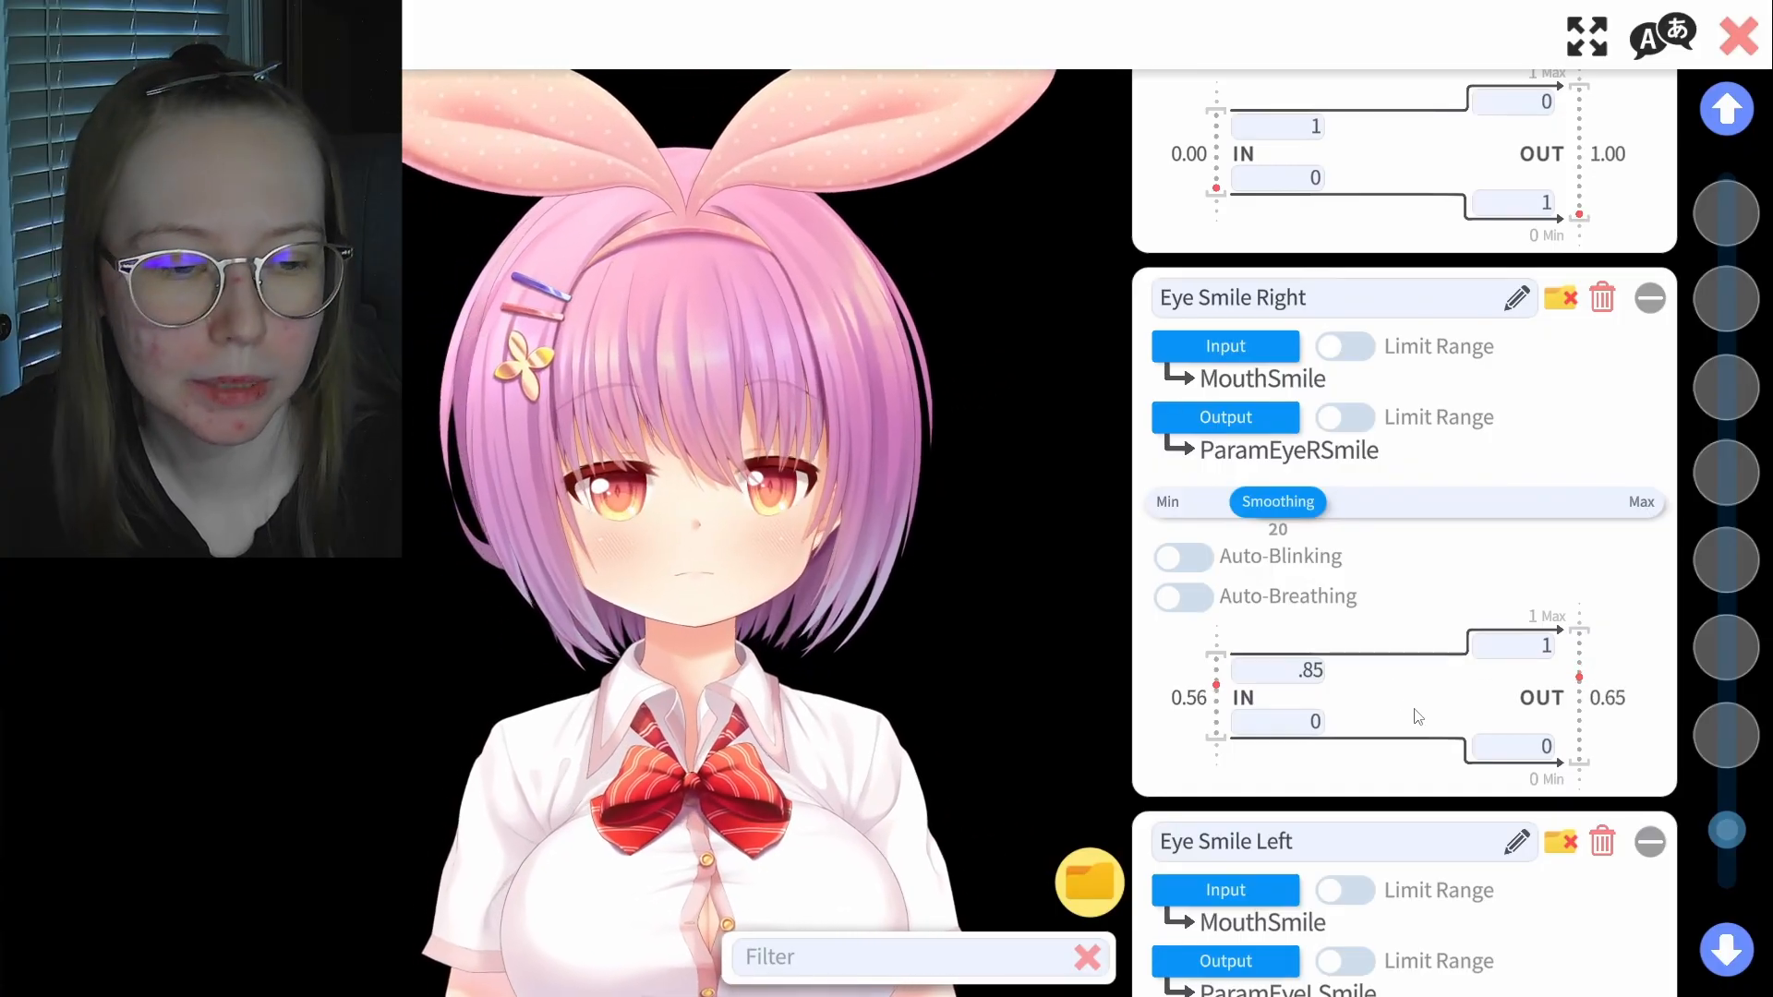
scroll(1408, 719, down, 2)
scroll(1424, 716, down, 2)
scroll(1425, 715, down, 1)
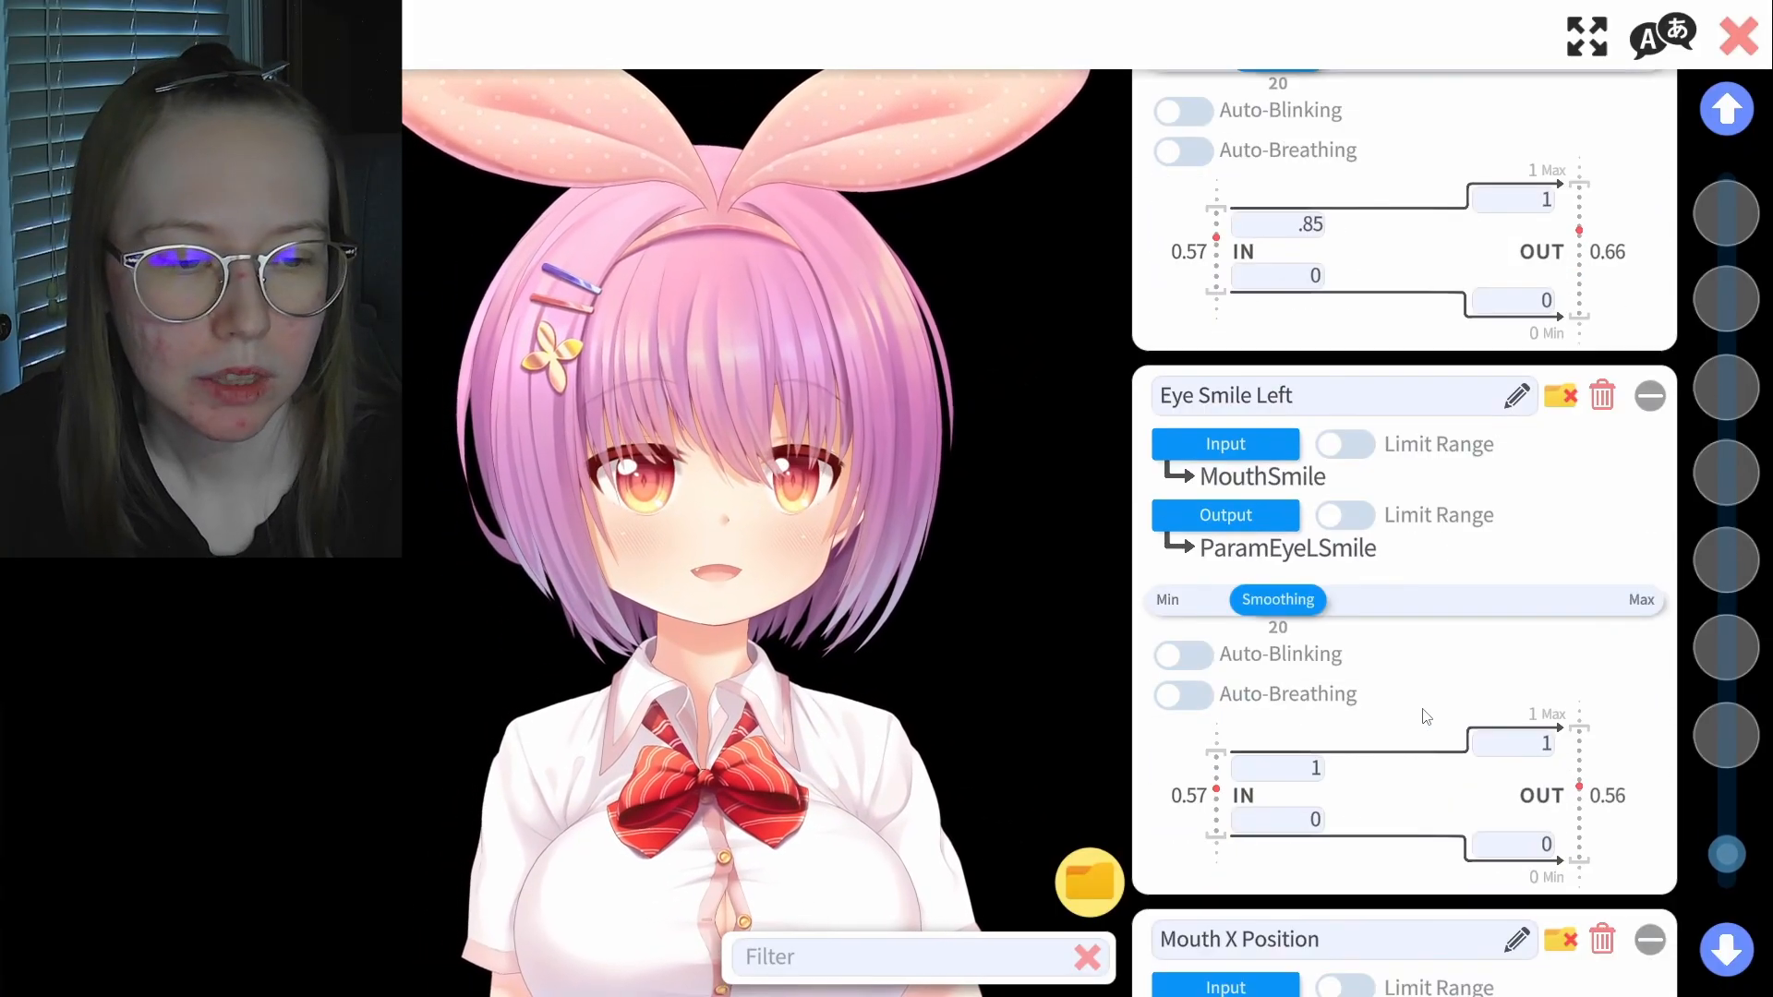
double_click(1322, 720)
text(.85)
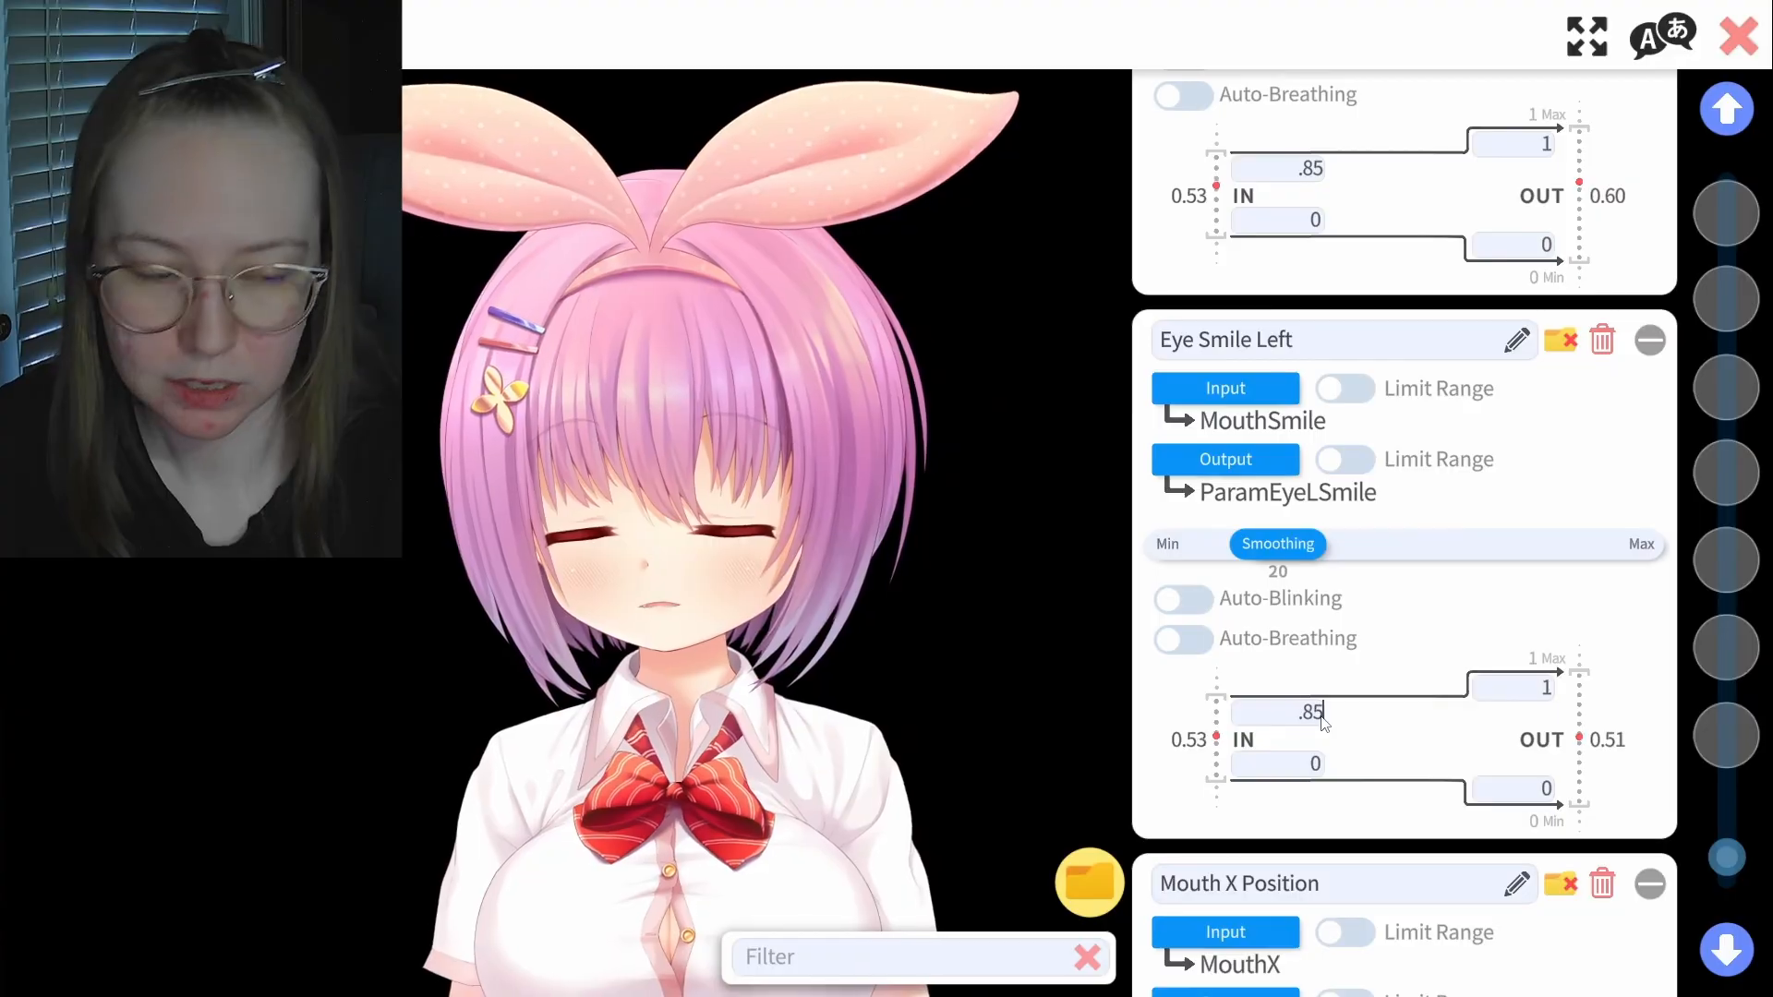
click(1353, 610)
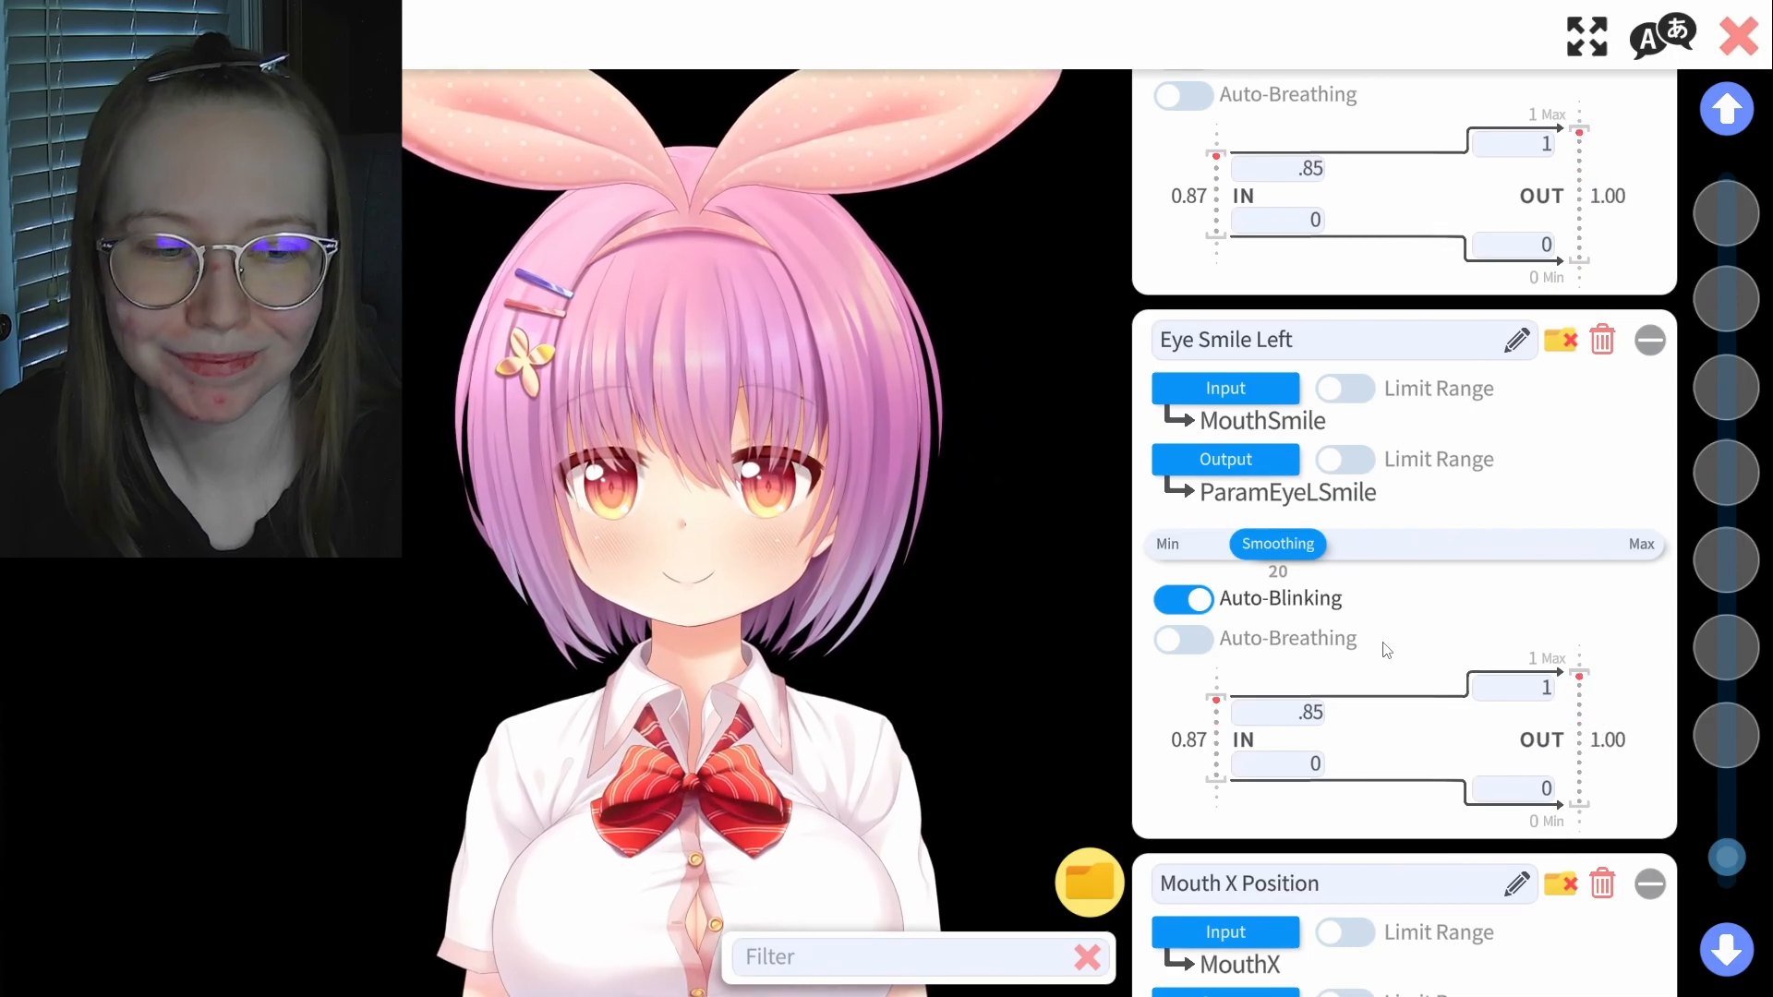
Set the lower input limit of Mouth X Position to -.95
scroll(1385, 649, down, 5)
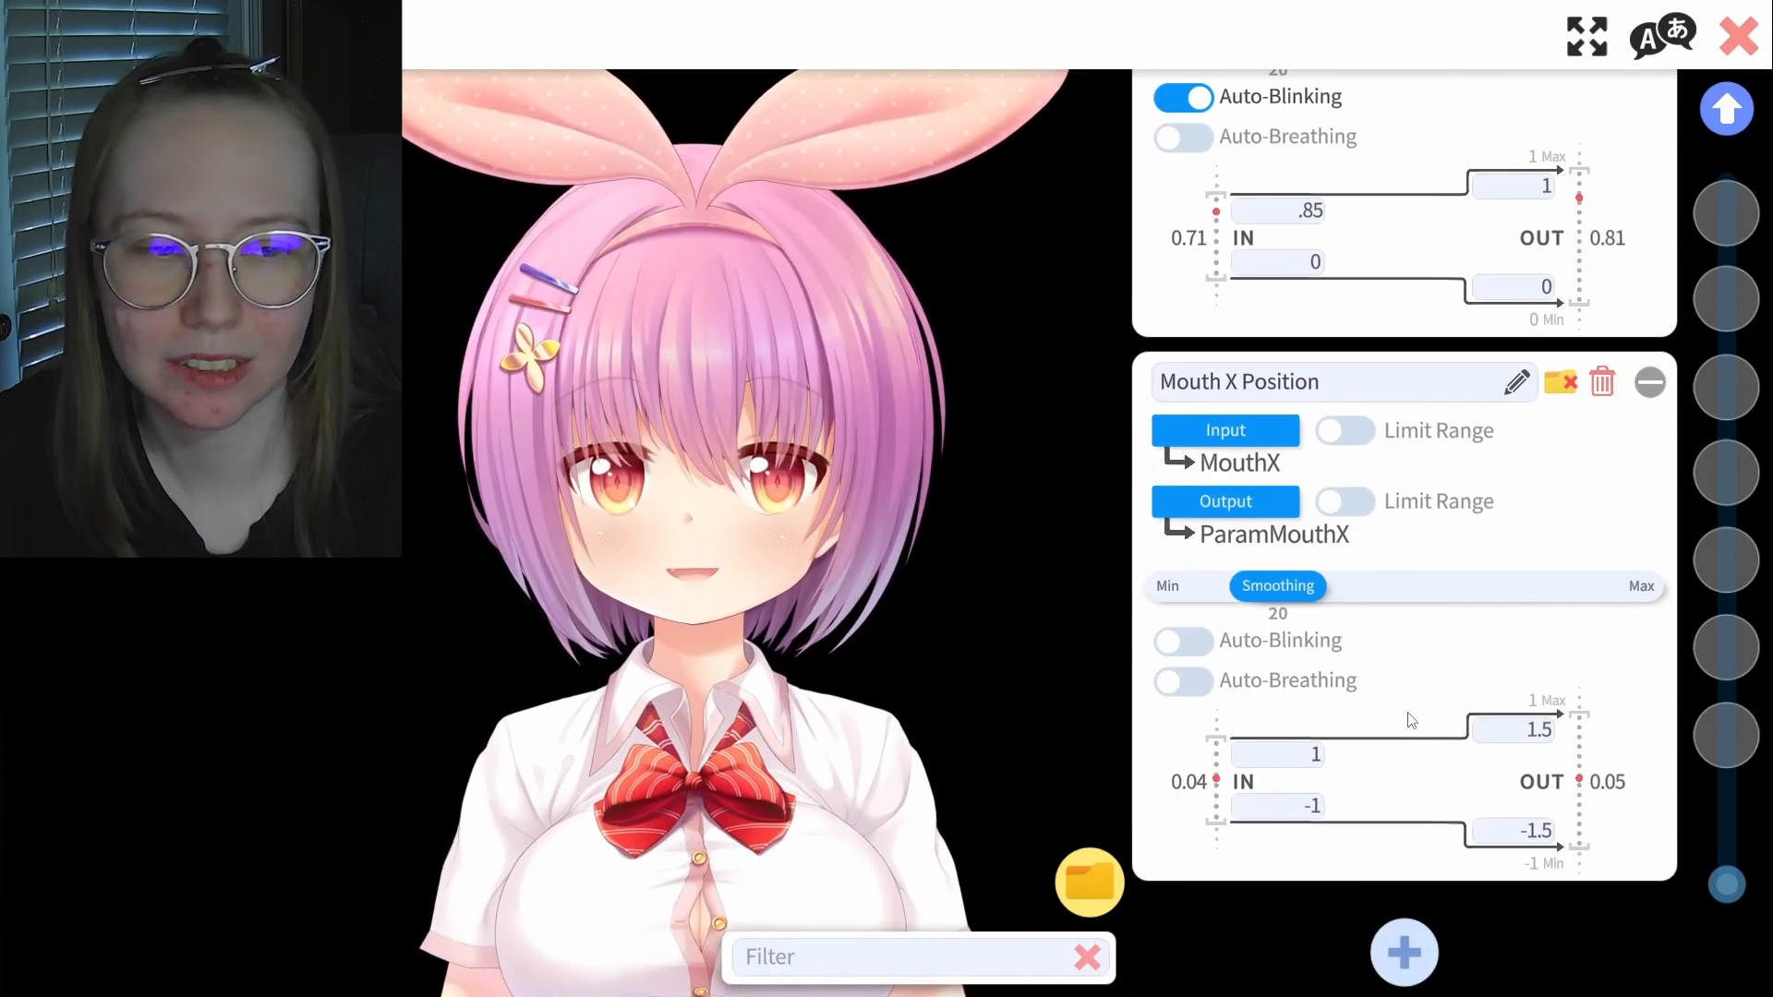
scroll(1413, 707, down, 1)
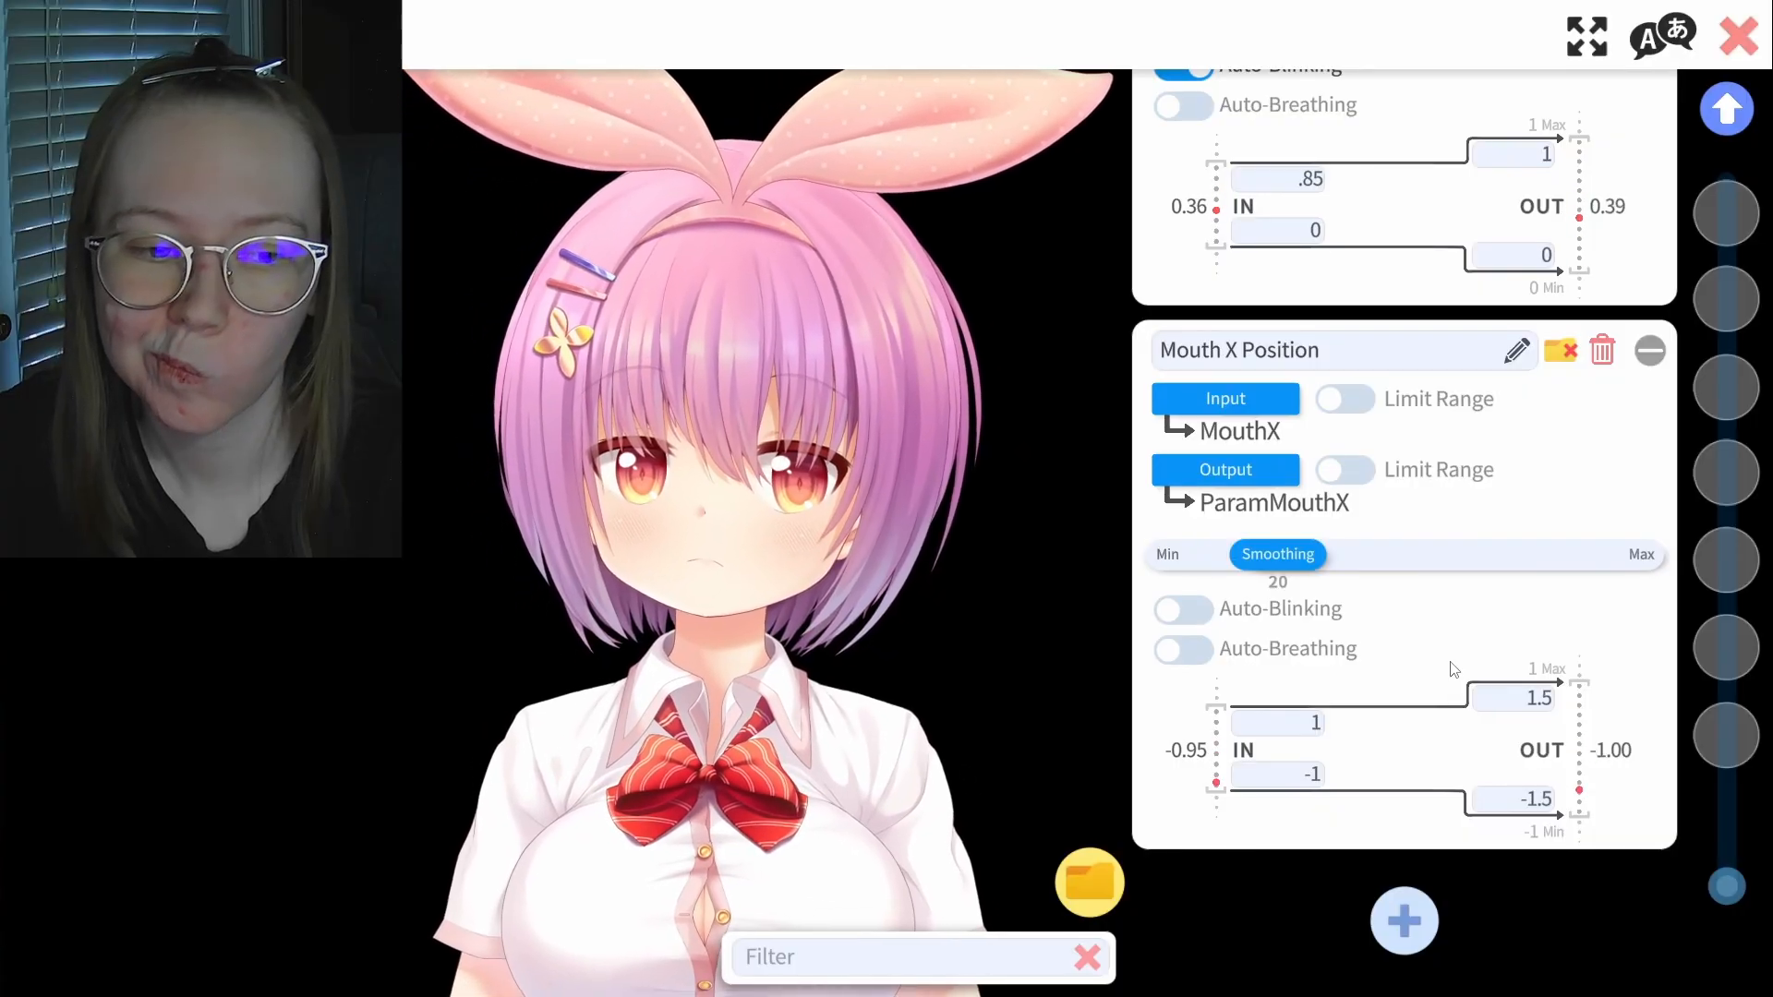
click(1299, 782)
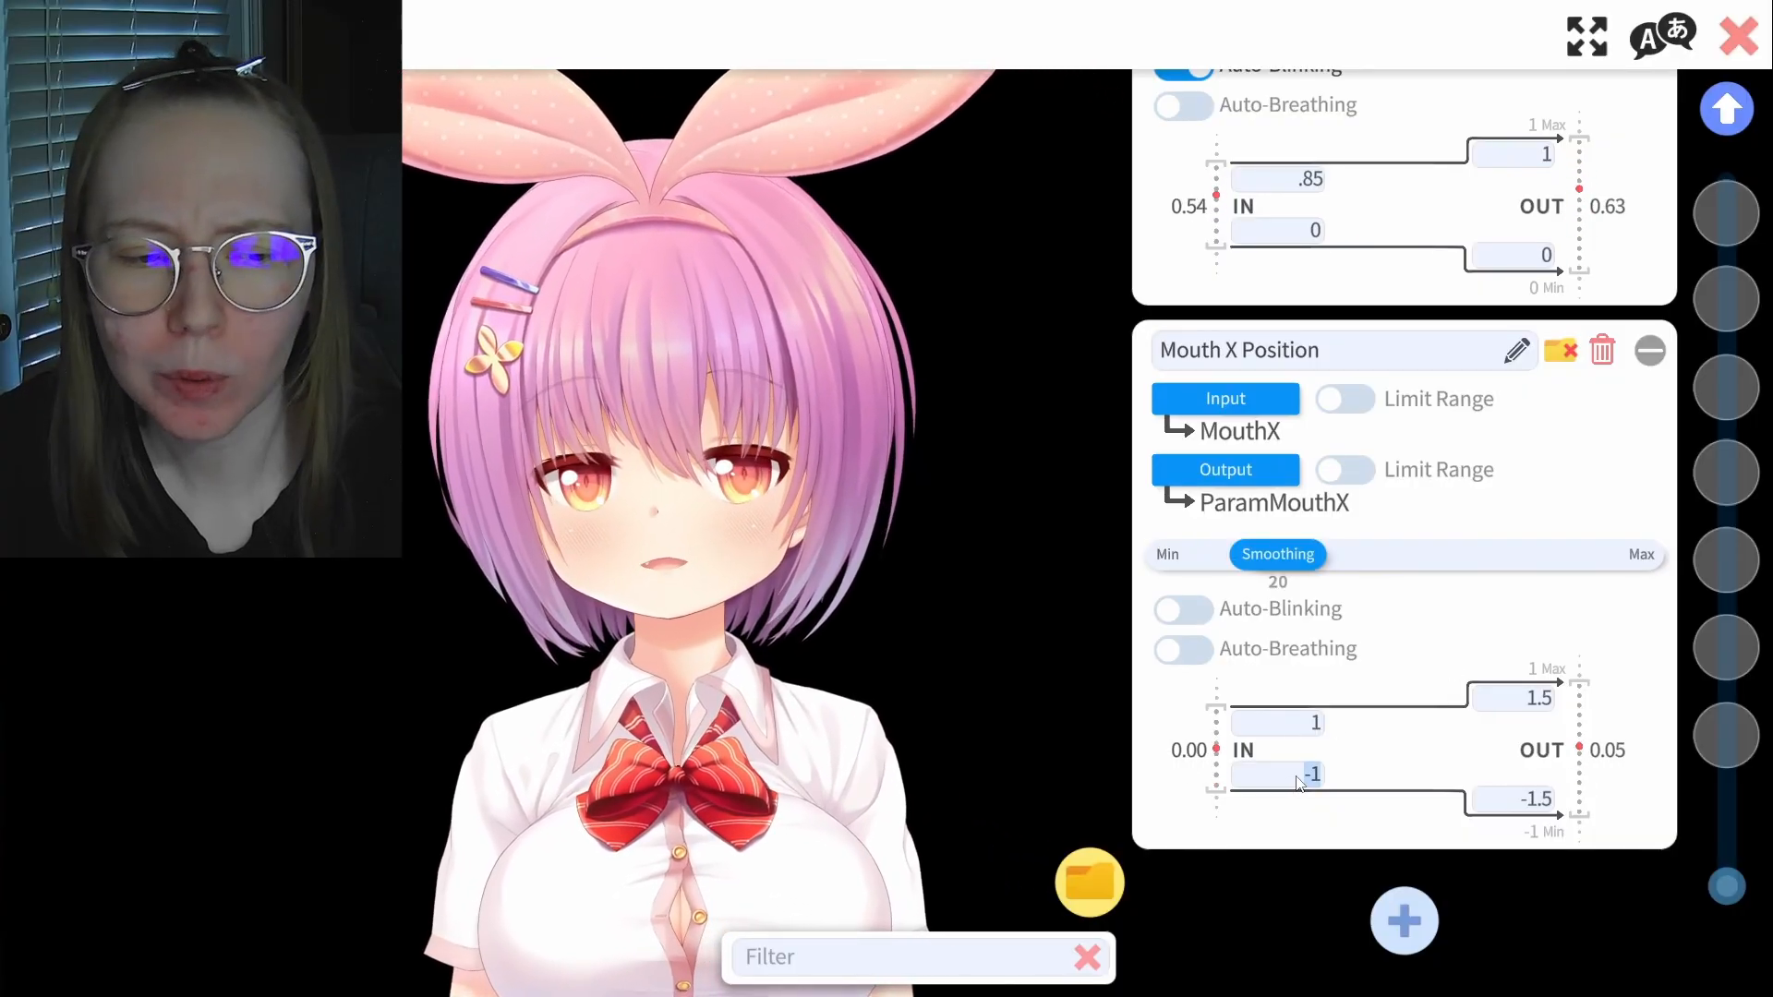
text(-.95)
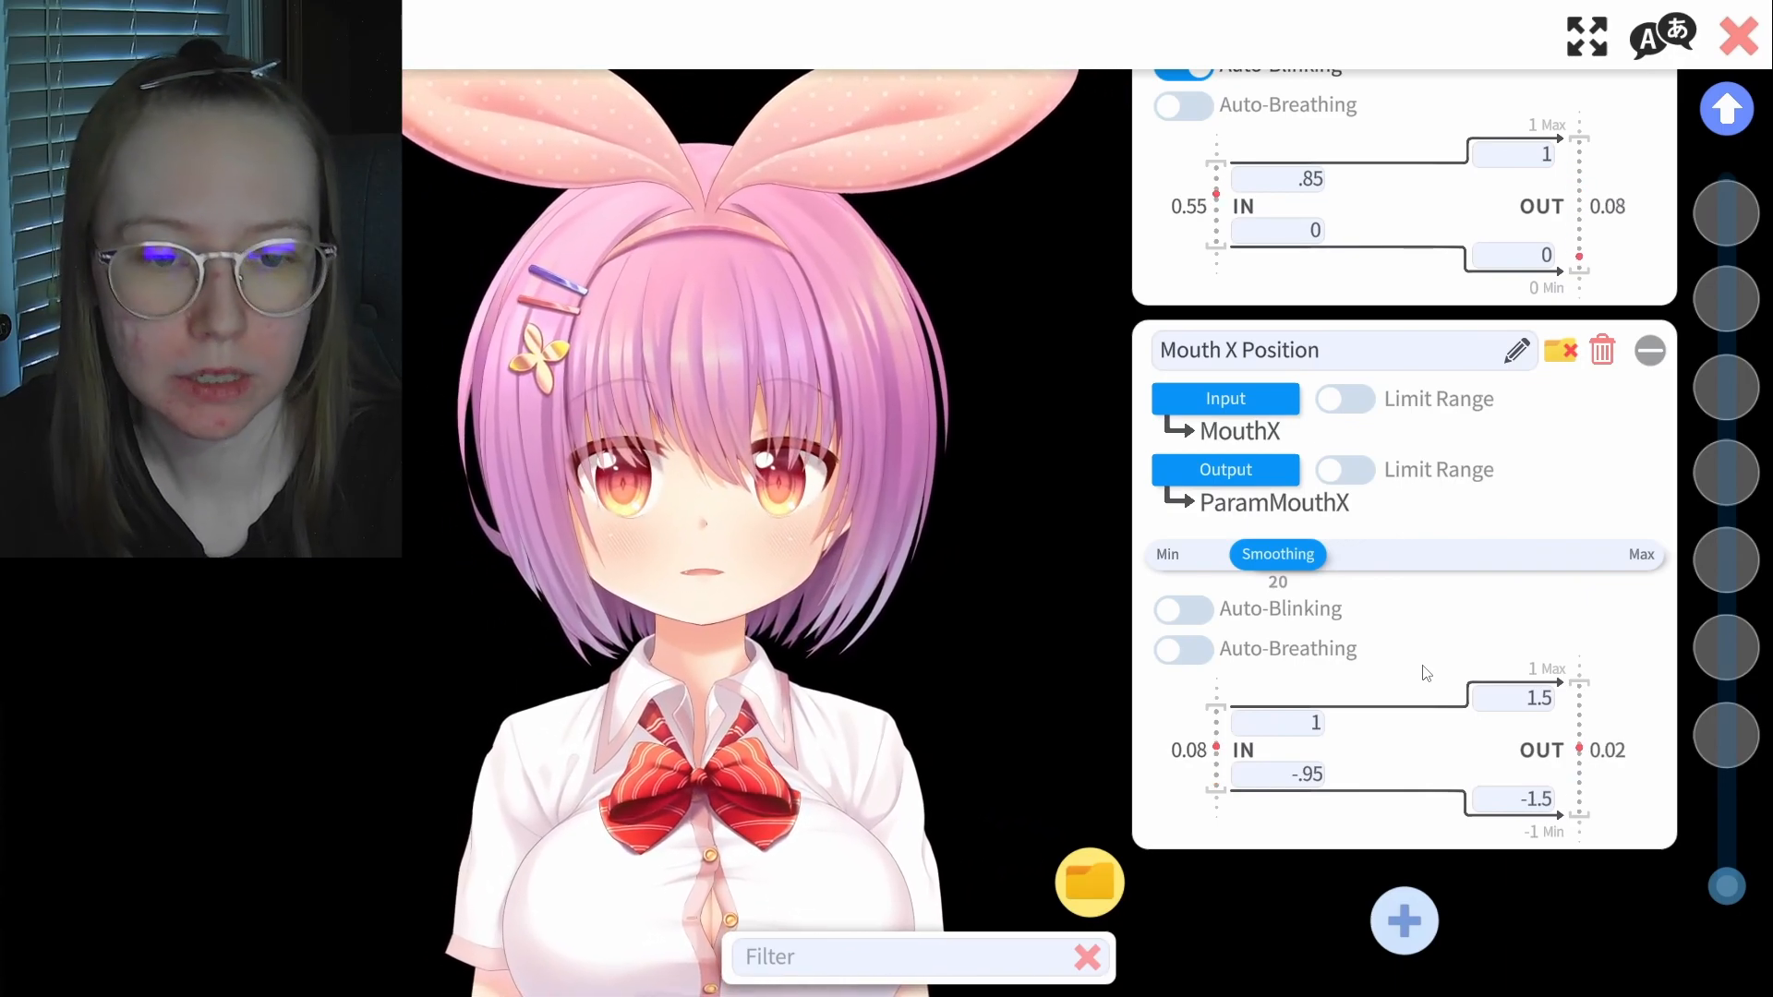
scroll(1422, 670, down, 2)
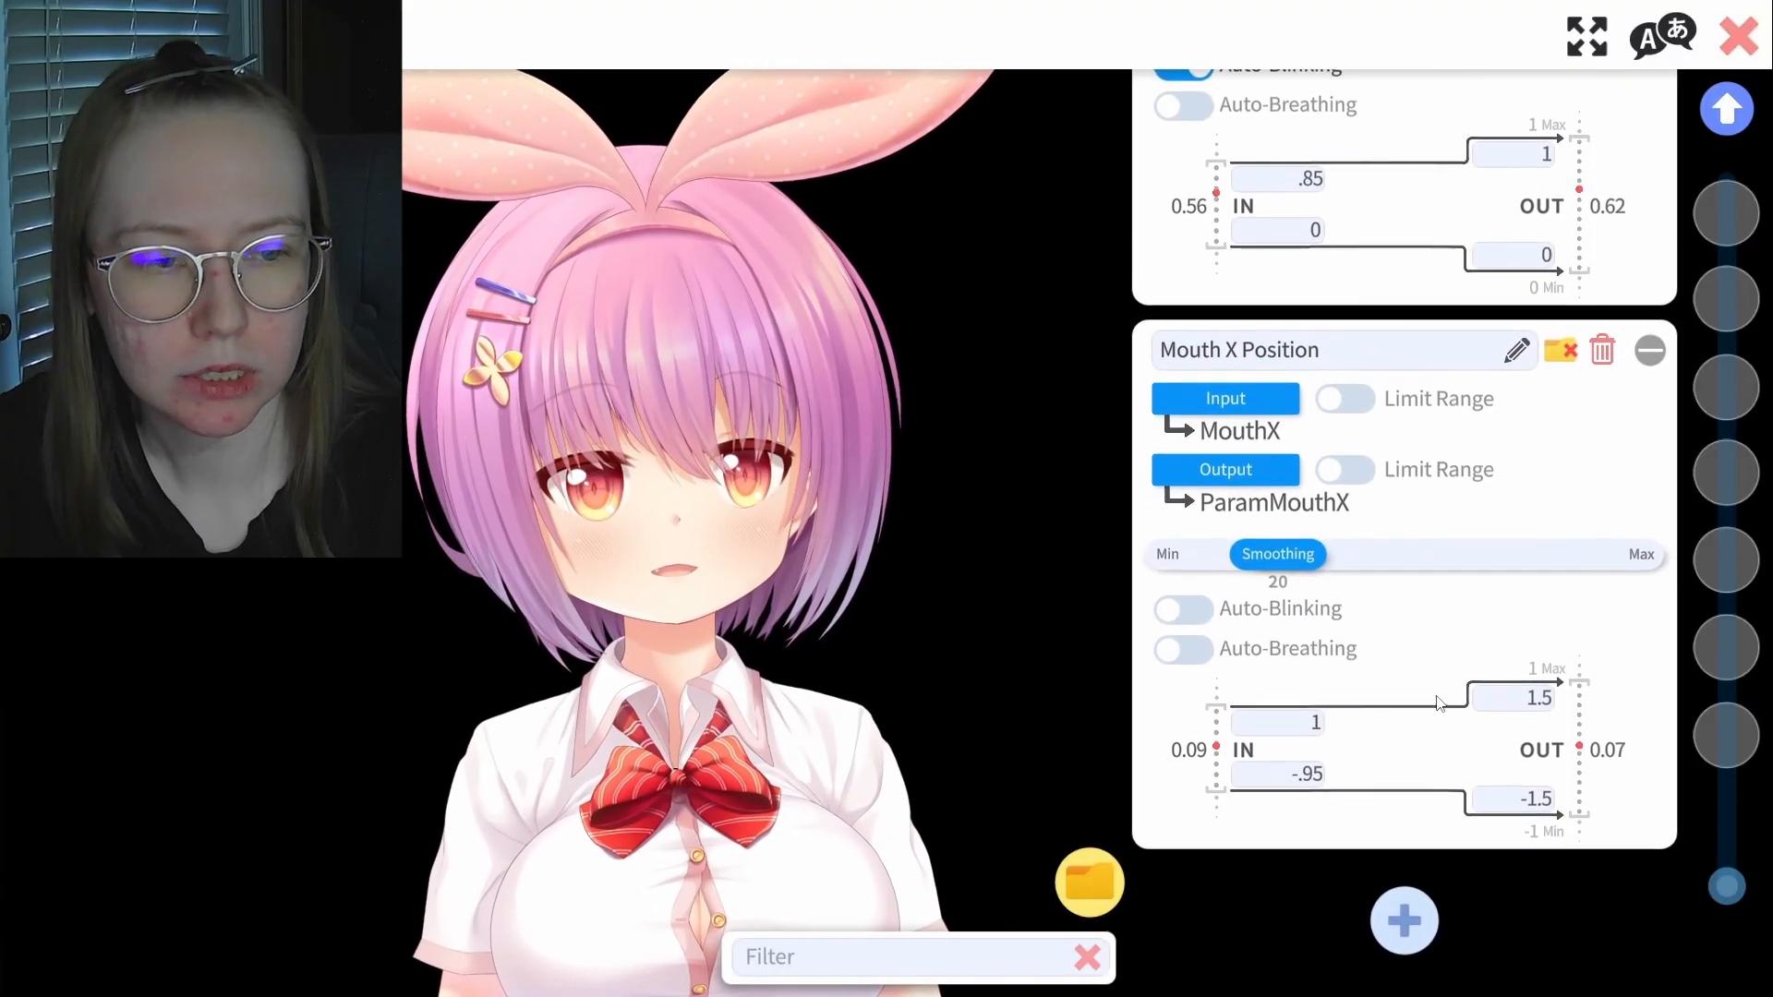
Review the parameter mappings from Mouth X Position back up to the physics, movement and general model settings
scroll(1441, 721, up, 4)
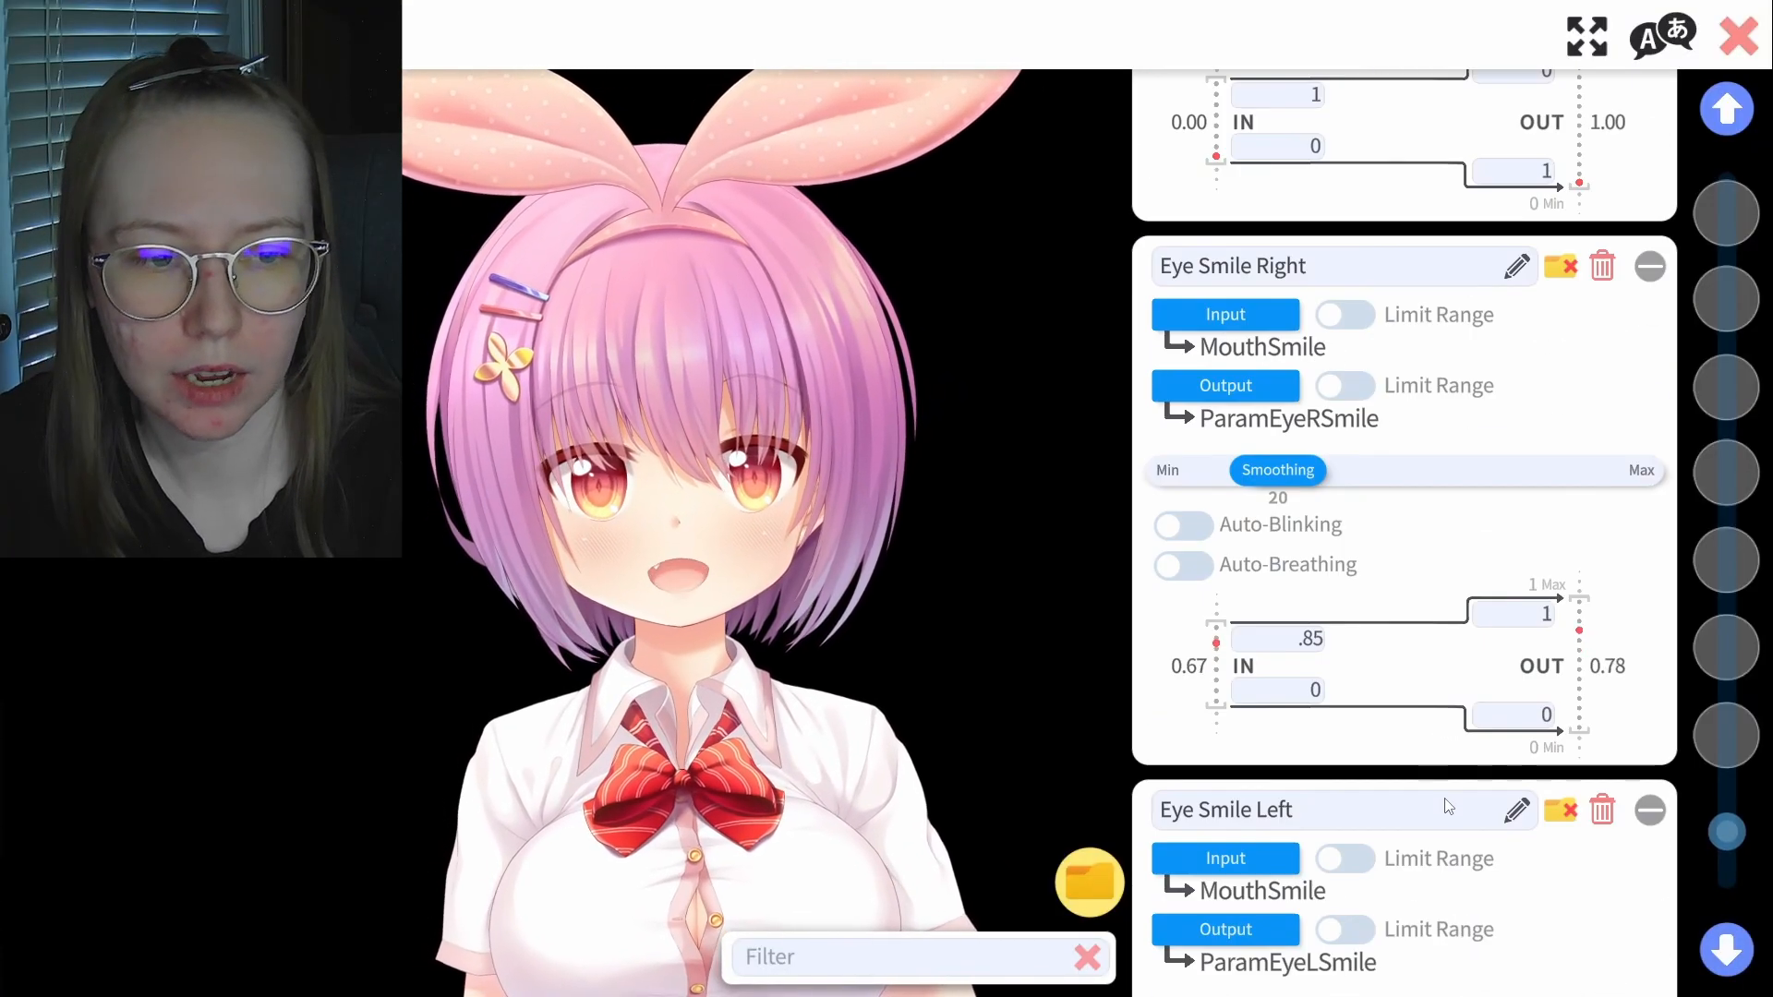
scroll(1448, 807, up, 10)
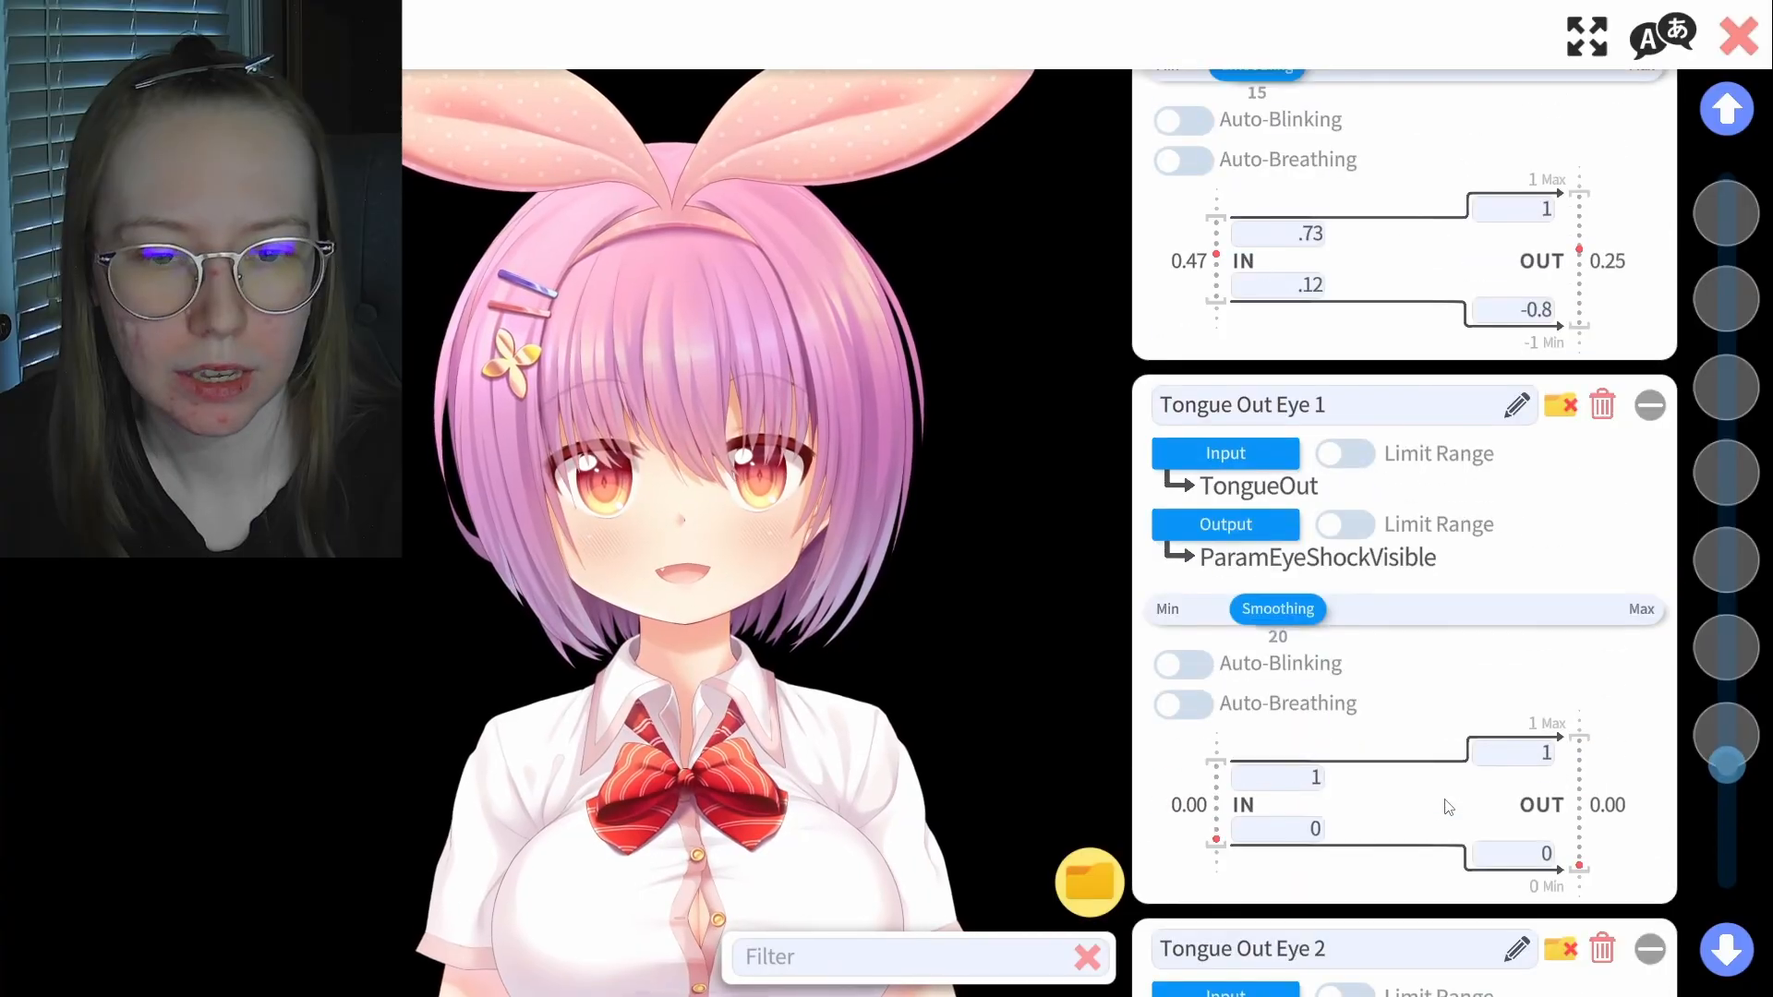
scroll(1447, 807, up, 10)
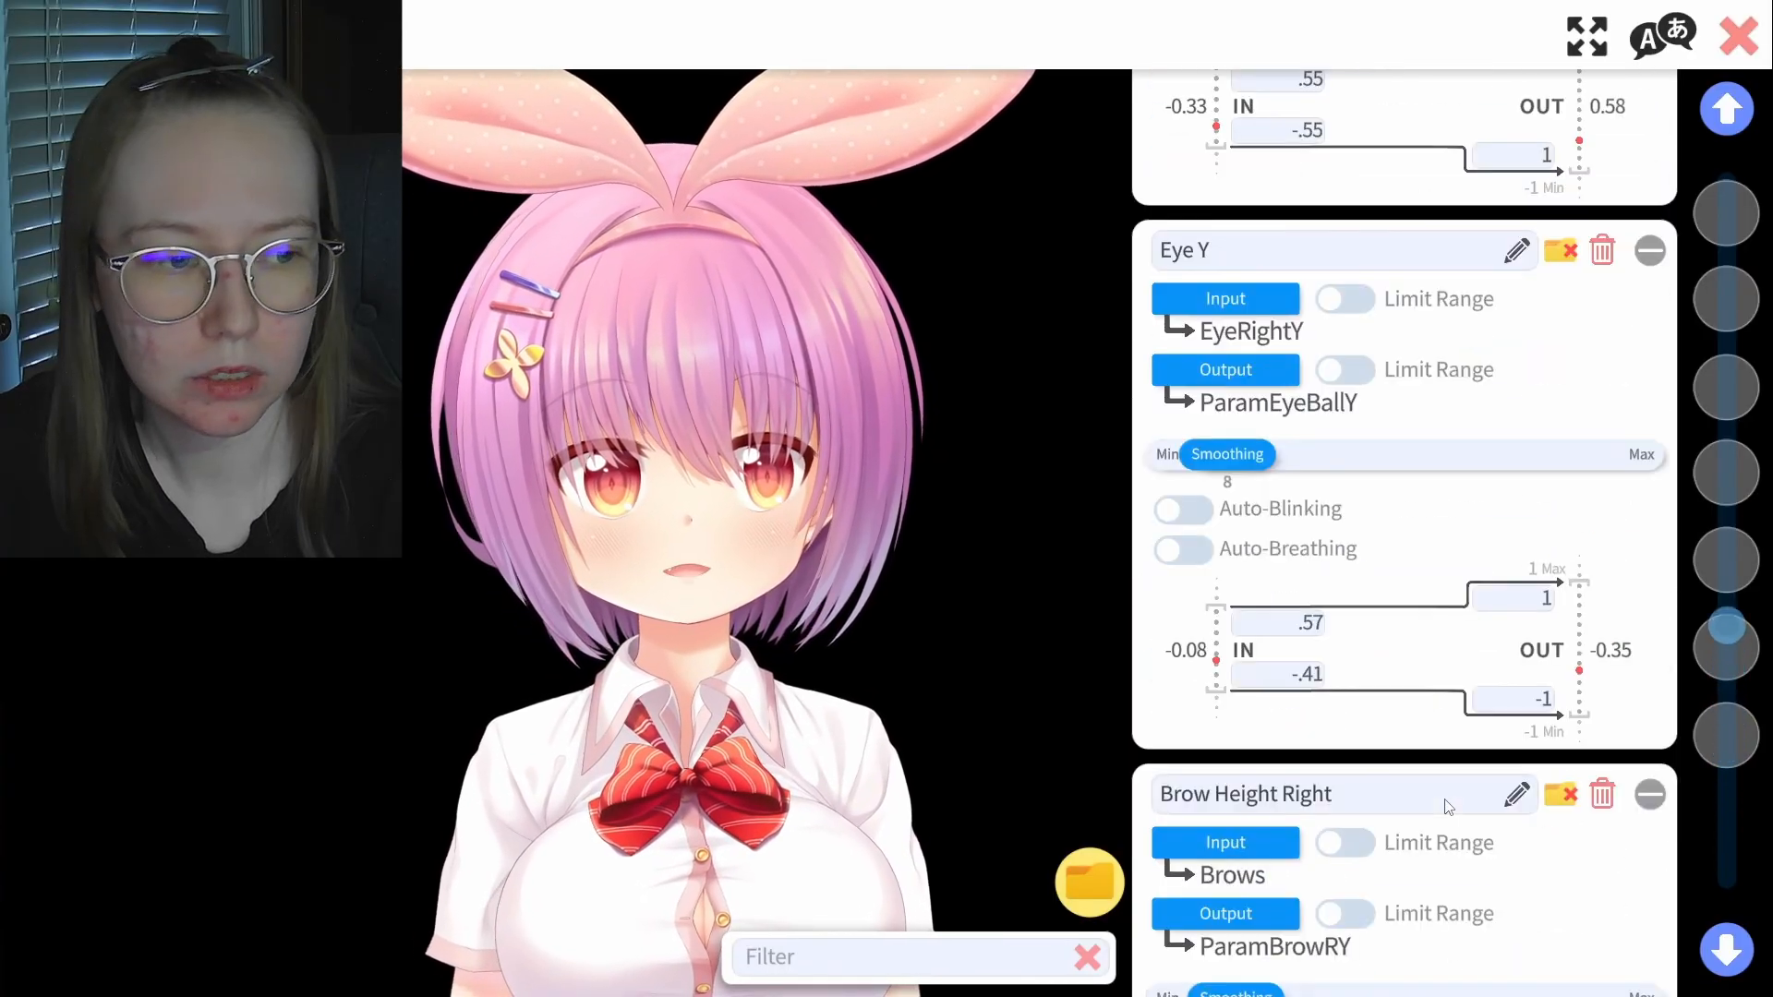
scroll(1448, 807, up, 10)
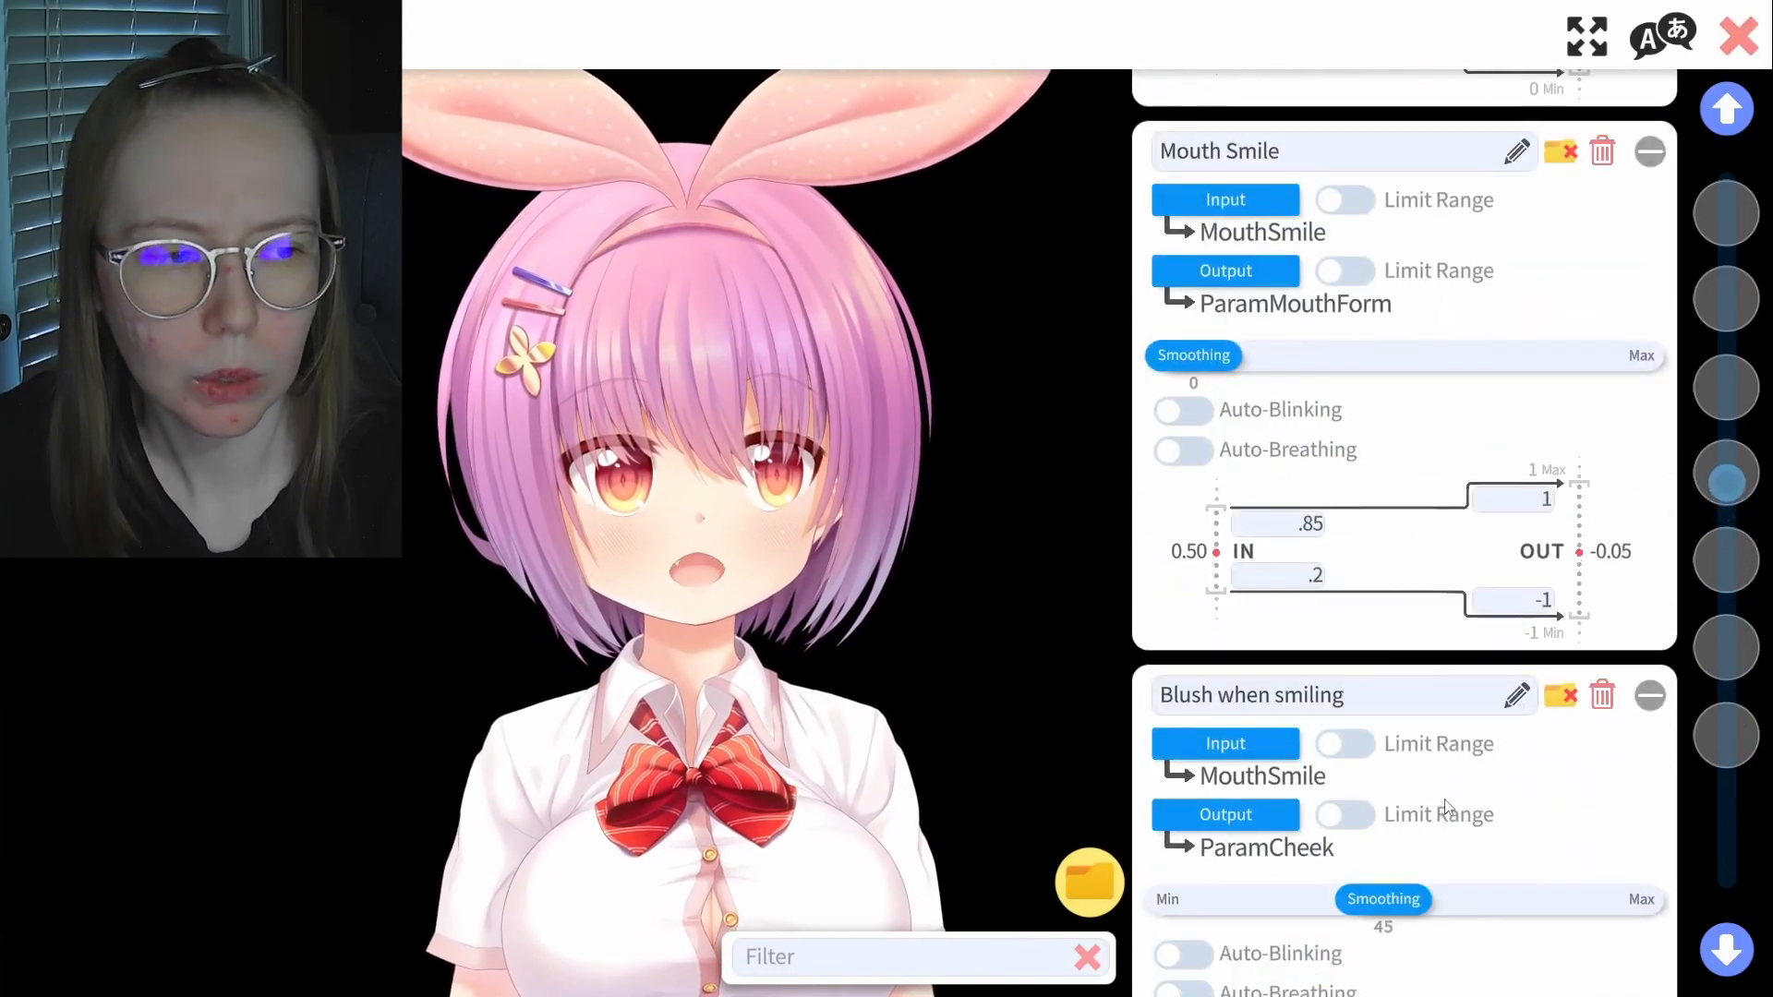
scroll(1448, 807, up, 10)
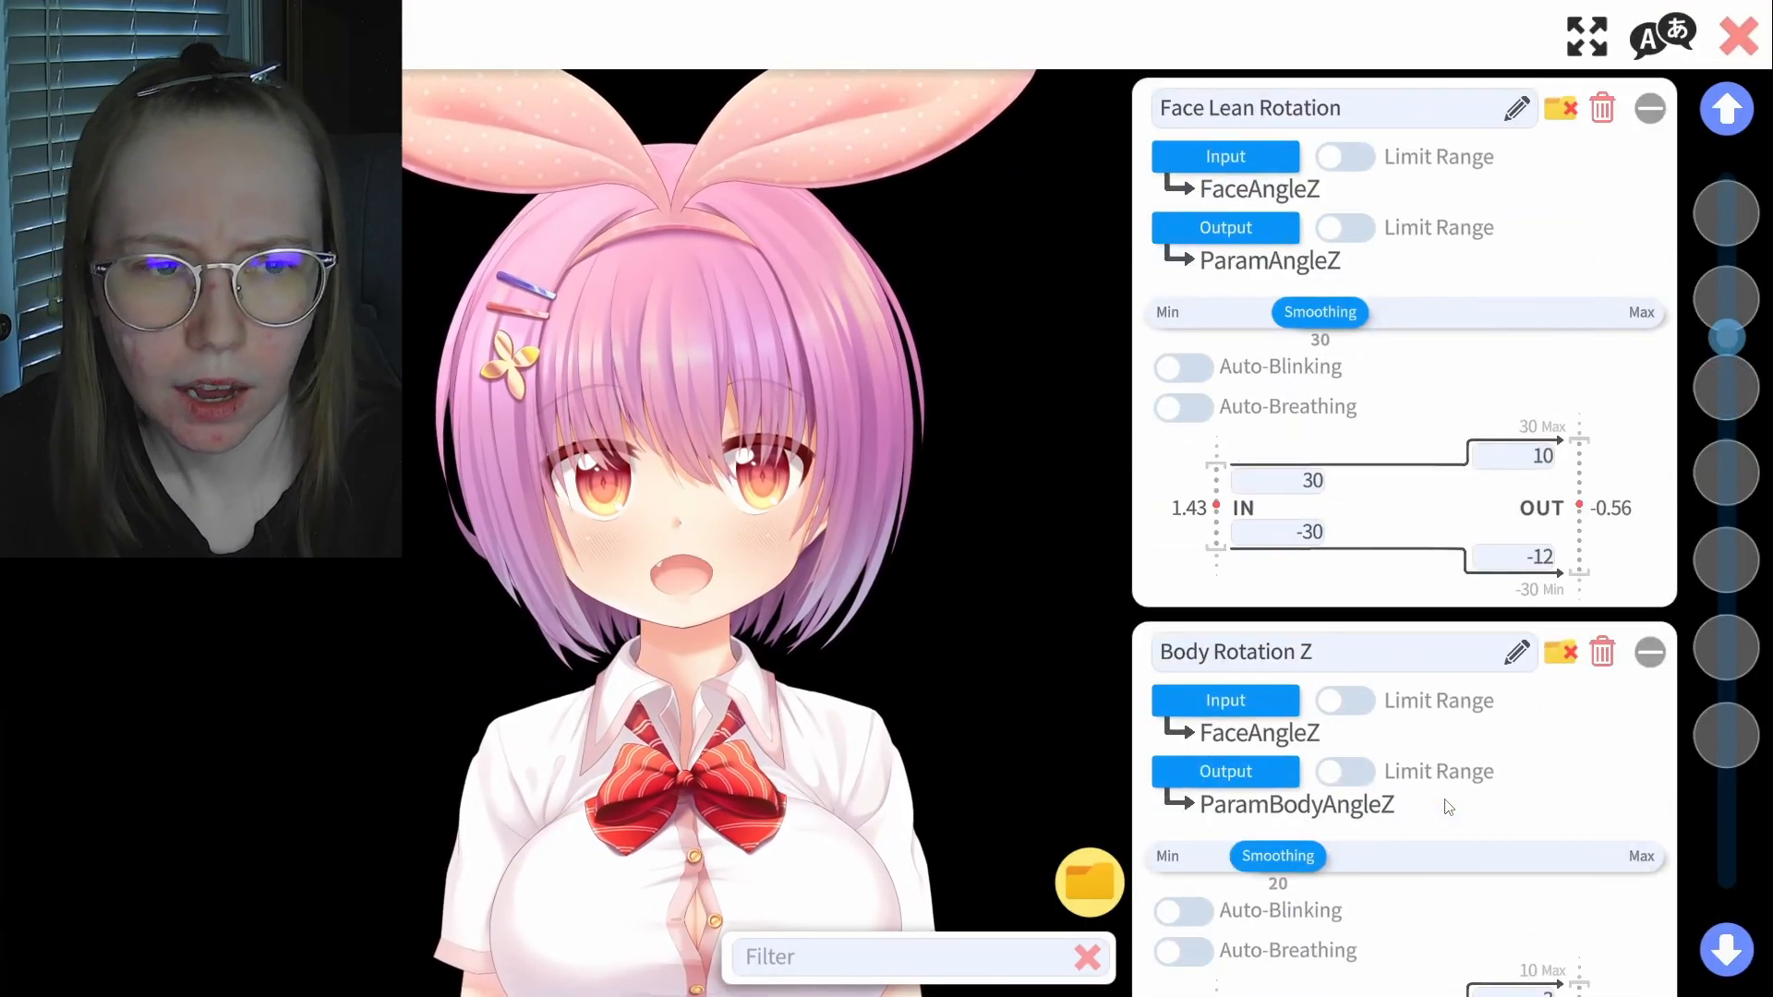
scroll(1448, 807, up, 8)
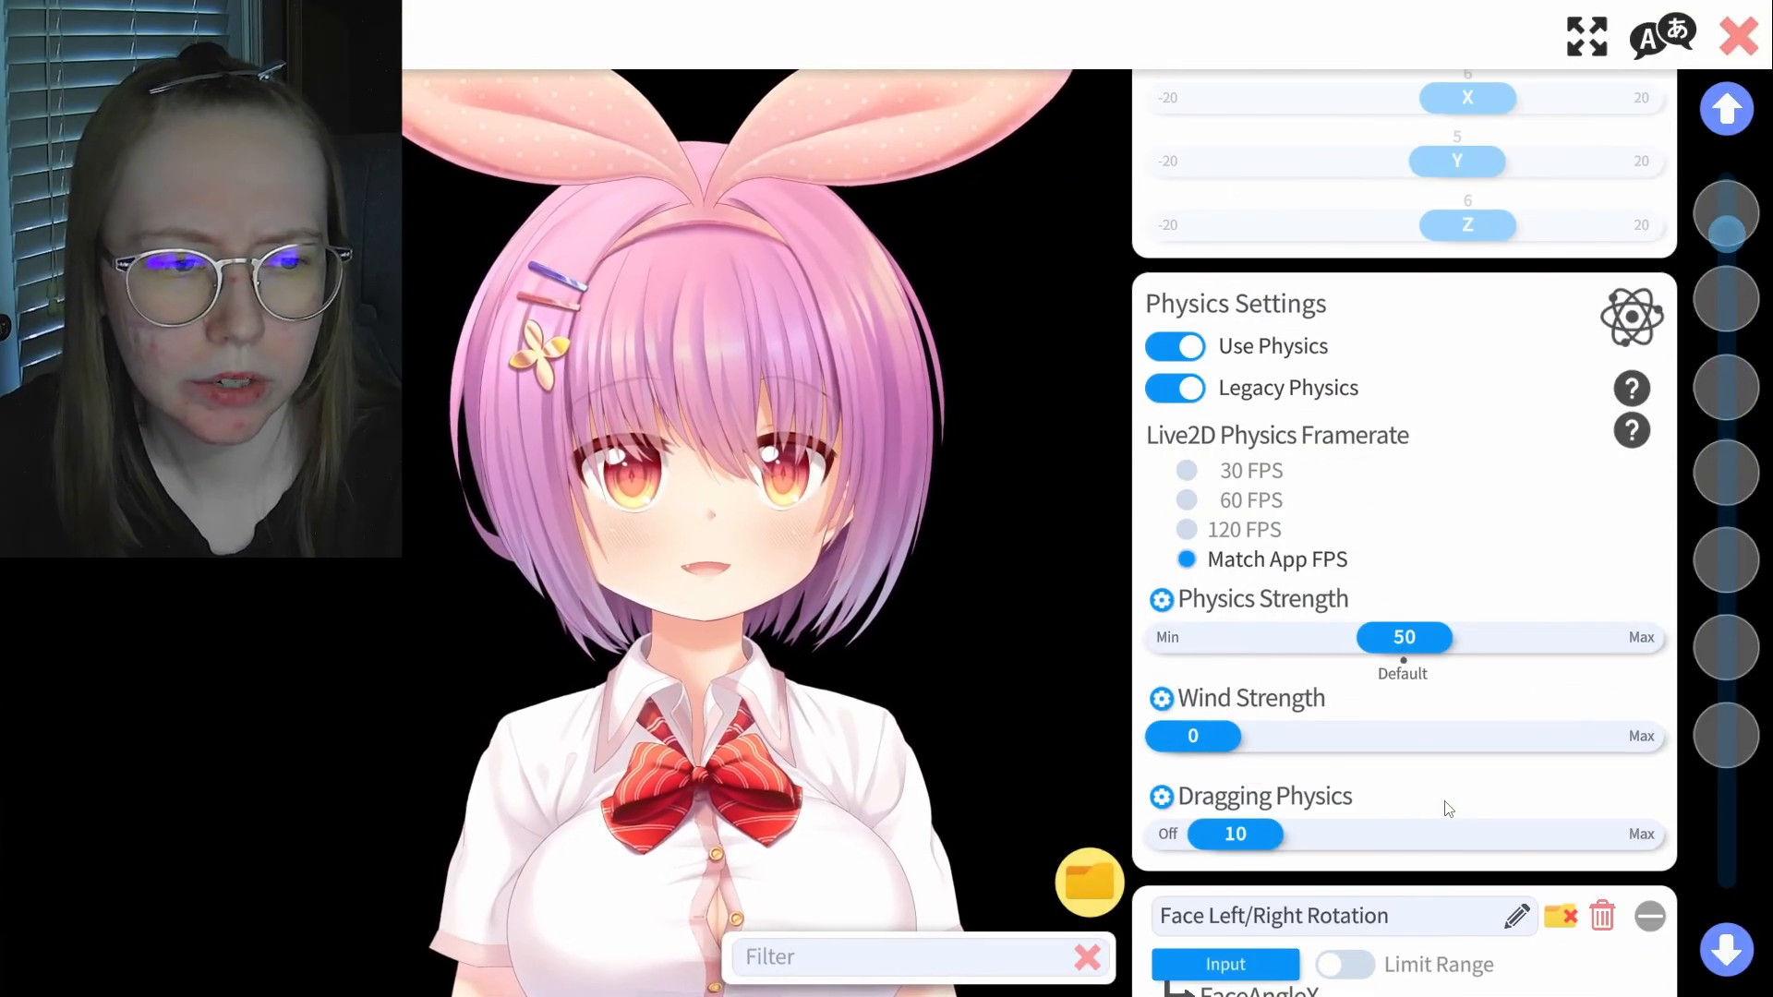
scroll(1448, 807, down, 3)
scroll(1448, 807, down, 3)
scroll(1448, 808, up, 7)
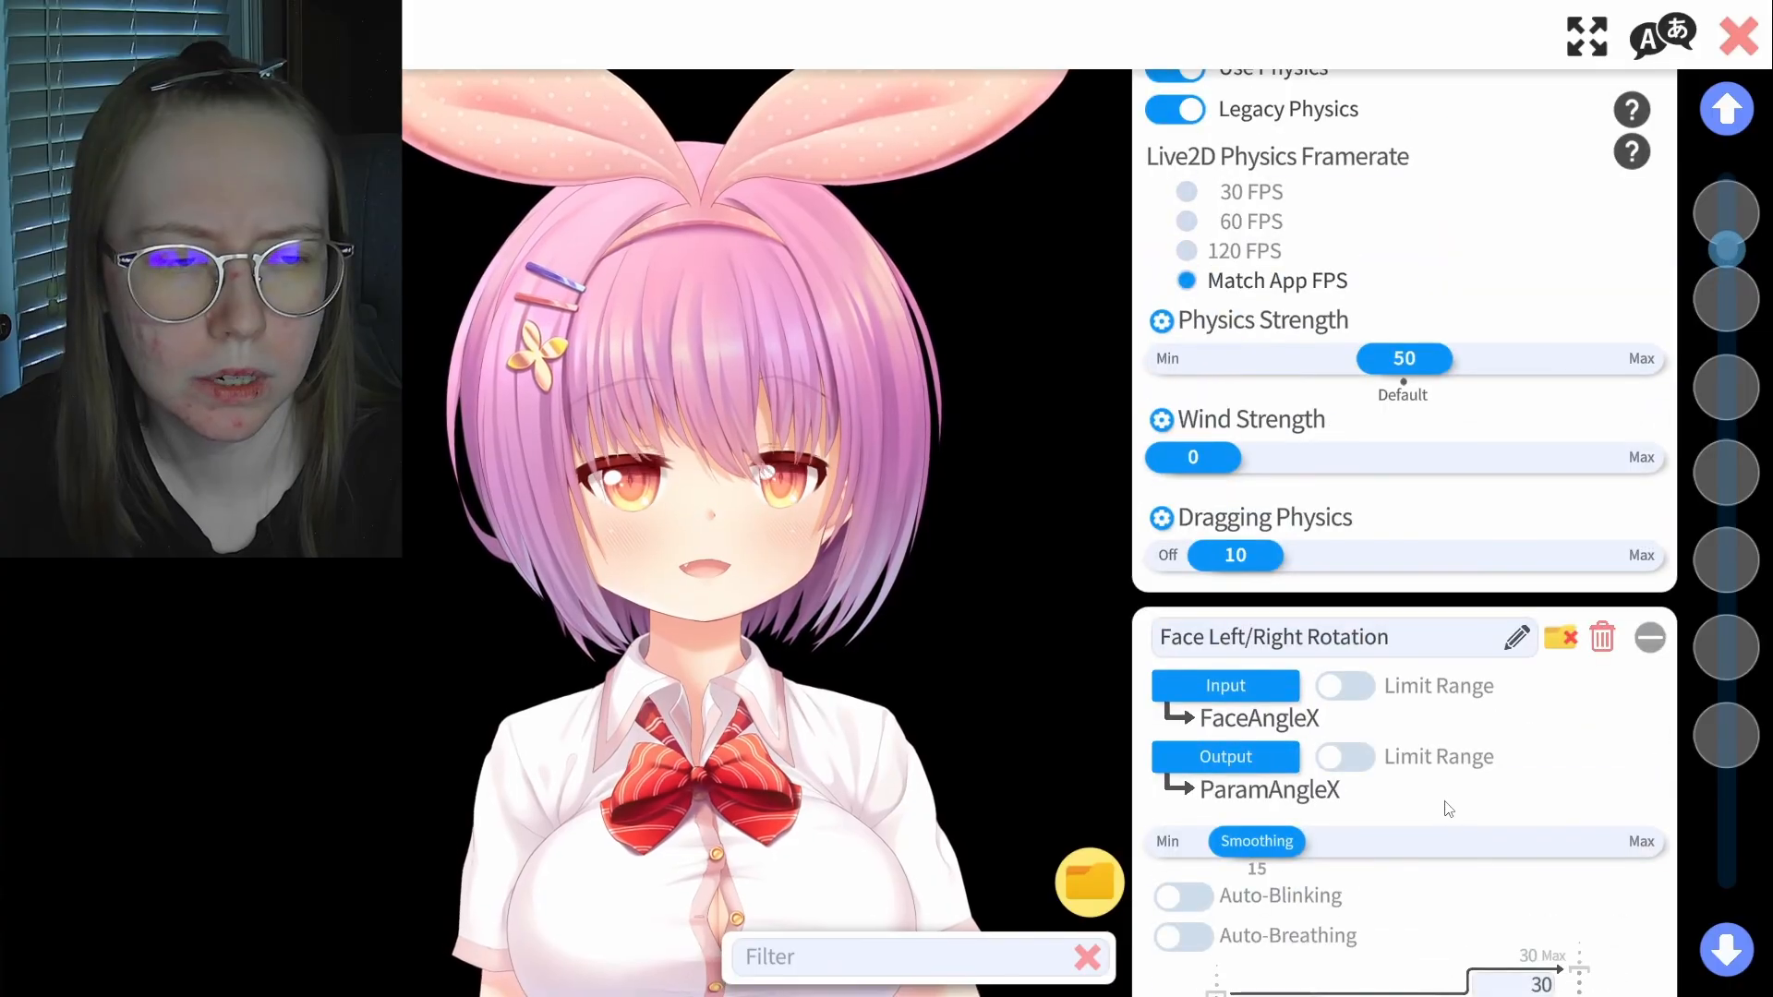
scroll(1448, 809, up, 6)
scroll(1448, 809, down, 3)
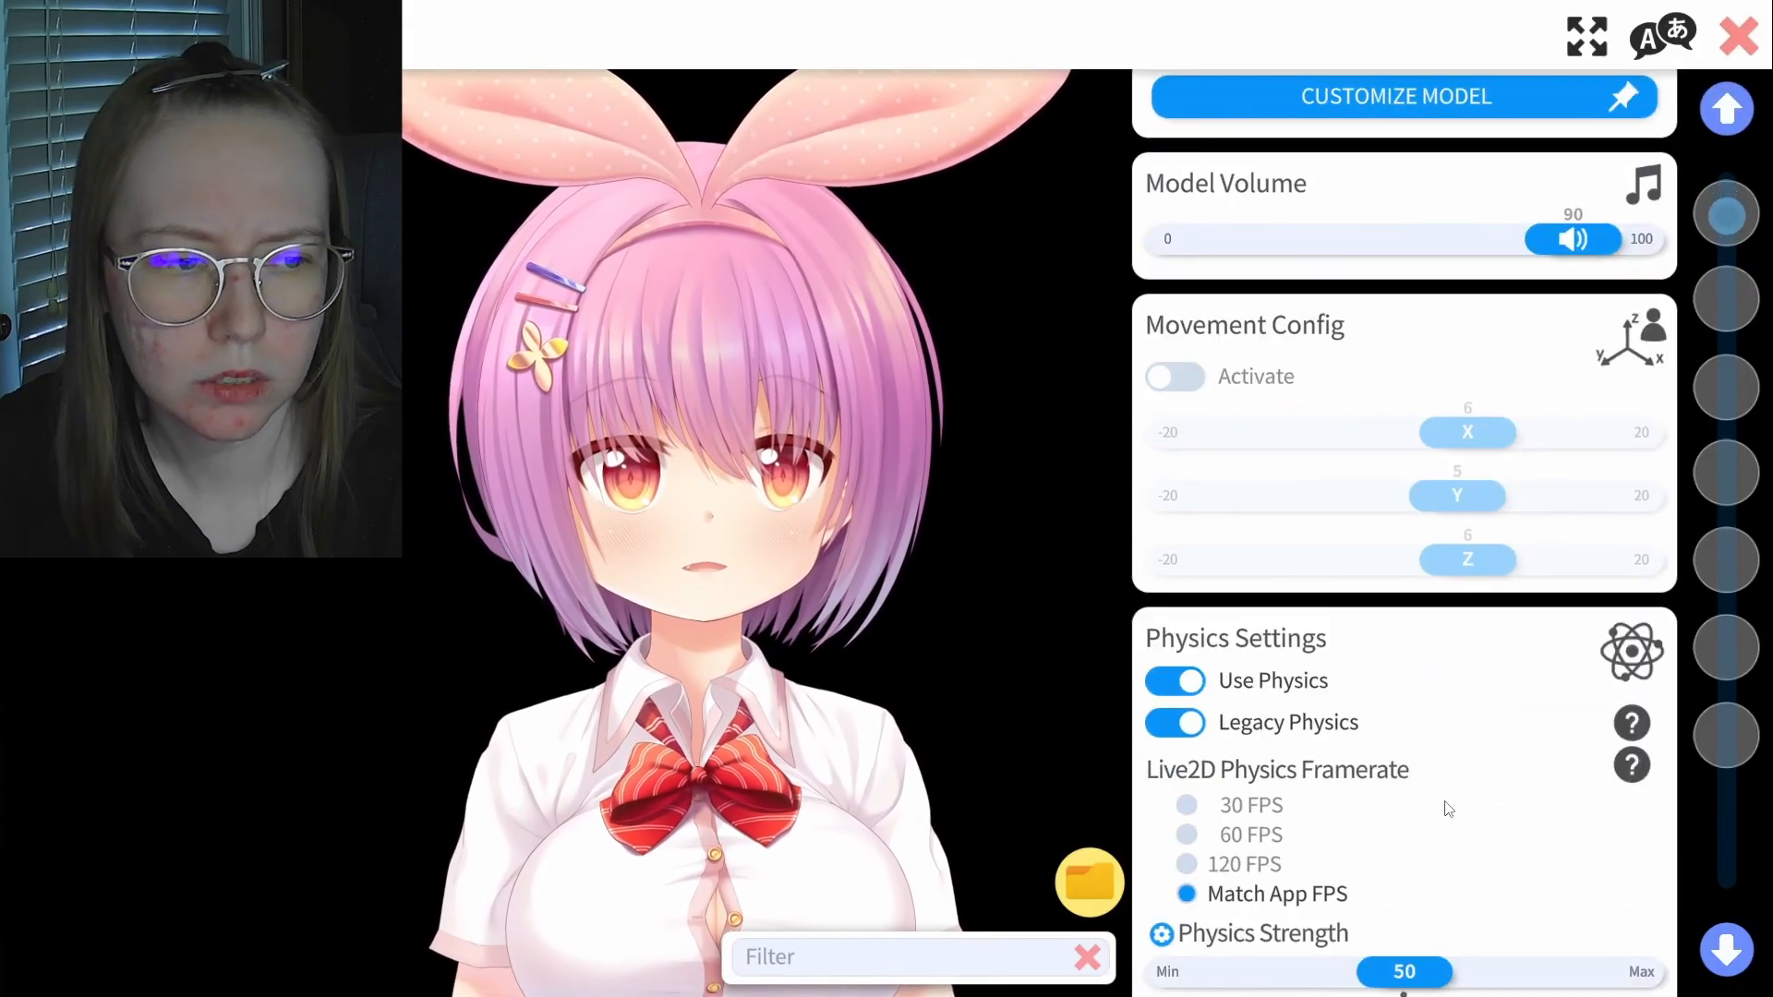
scroll(1448, 809, up, 3)
scroll(1448, 807, up, 5)
scroll(1448, 807, down, 1)
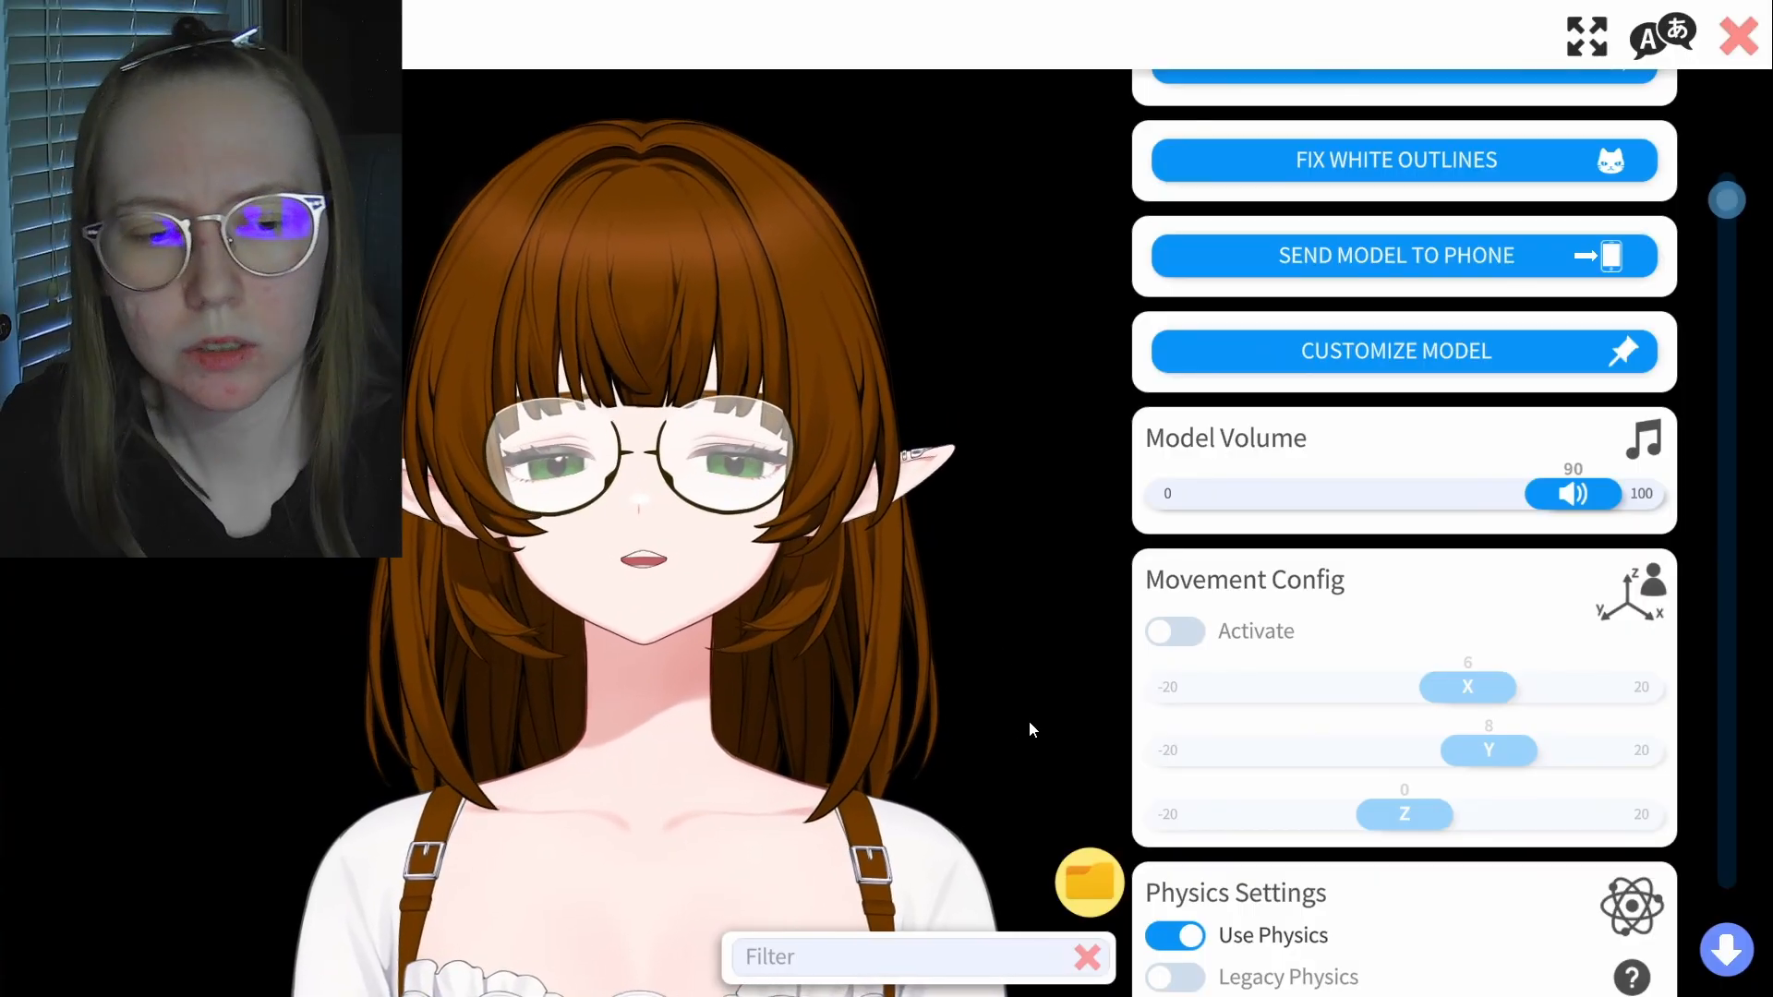
Examine the brown-haired model's physics, mouth and eye settings, expanding Eye Open Right to inspect its ranges and collapsing it again
scroll(1509, 729, down, 8)
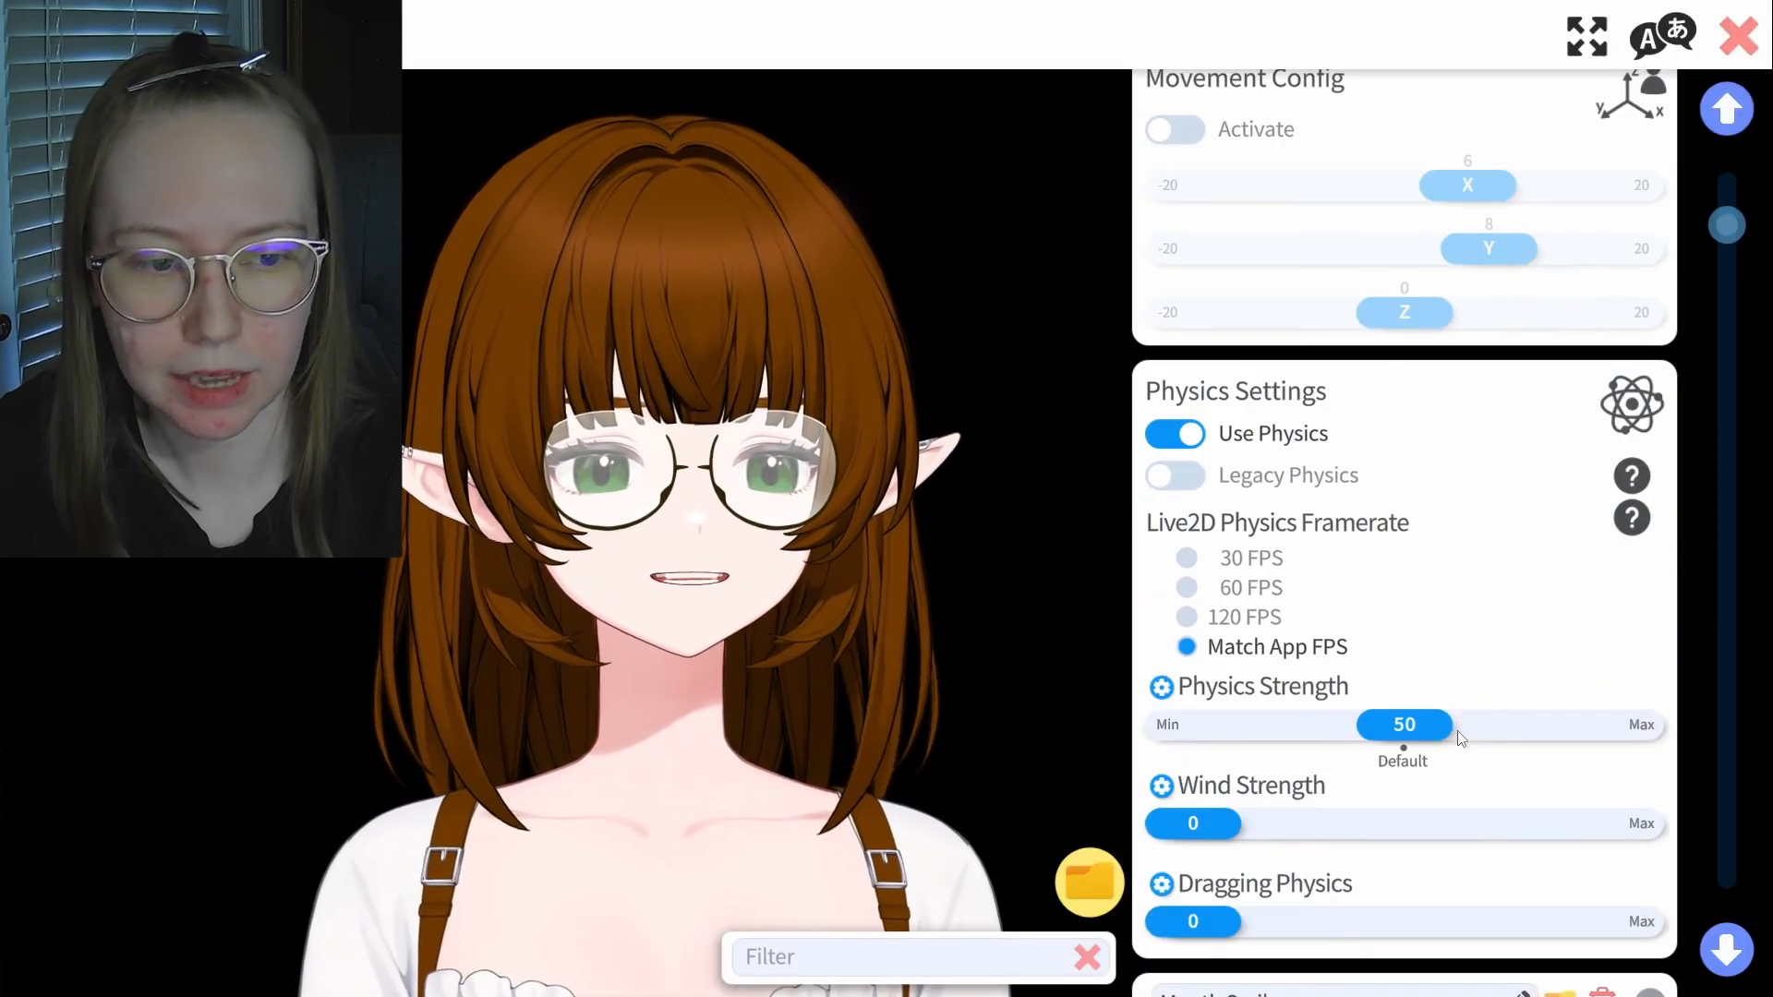
scroll(1460, 739, down, 3)
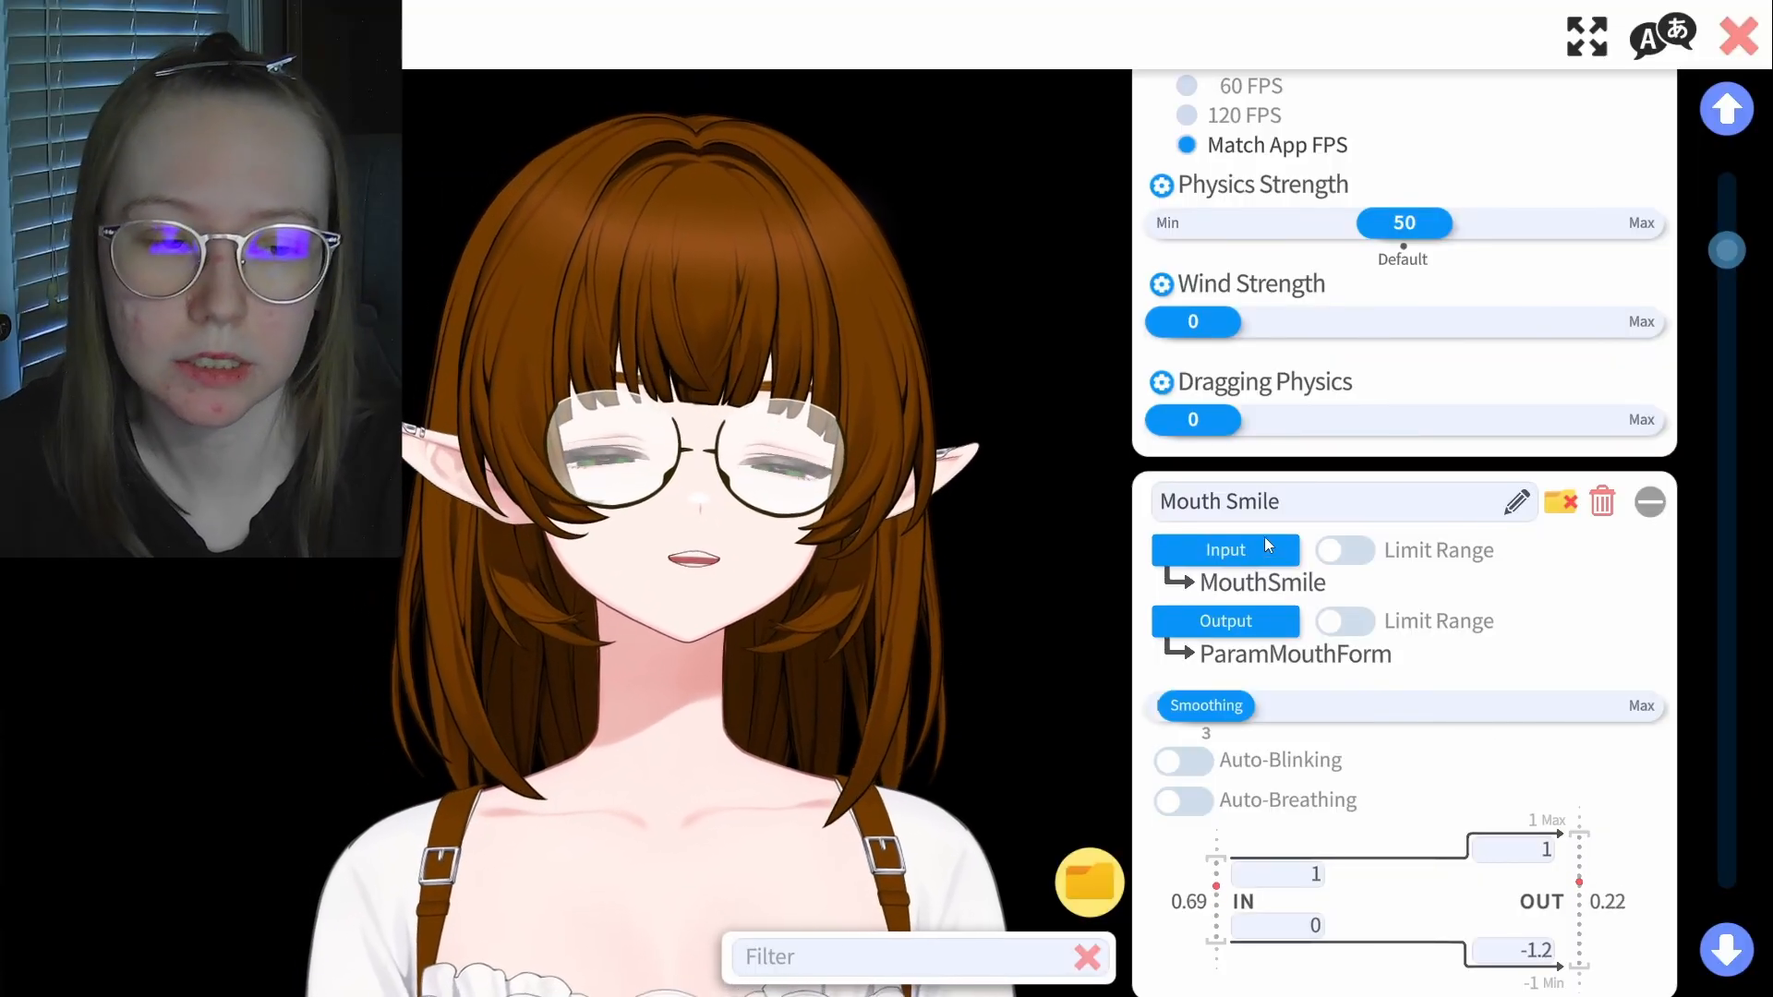
scroll(1512, 558, down, 2)
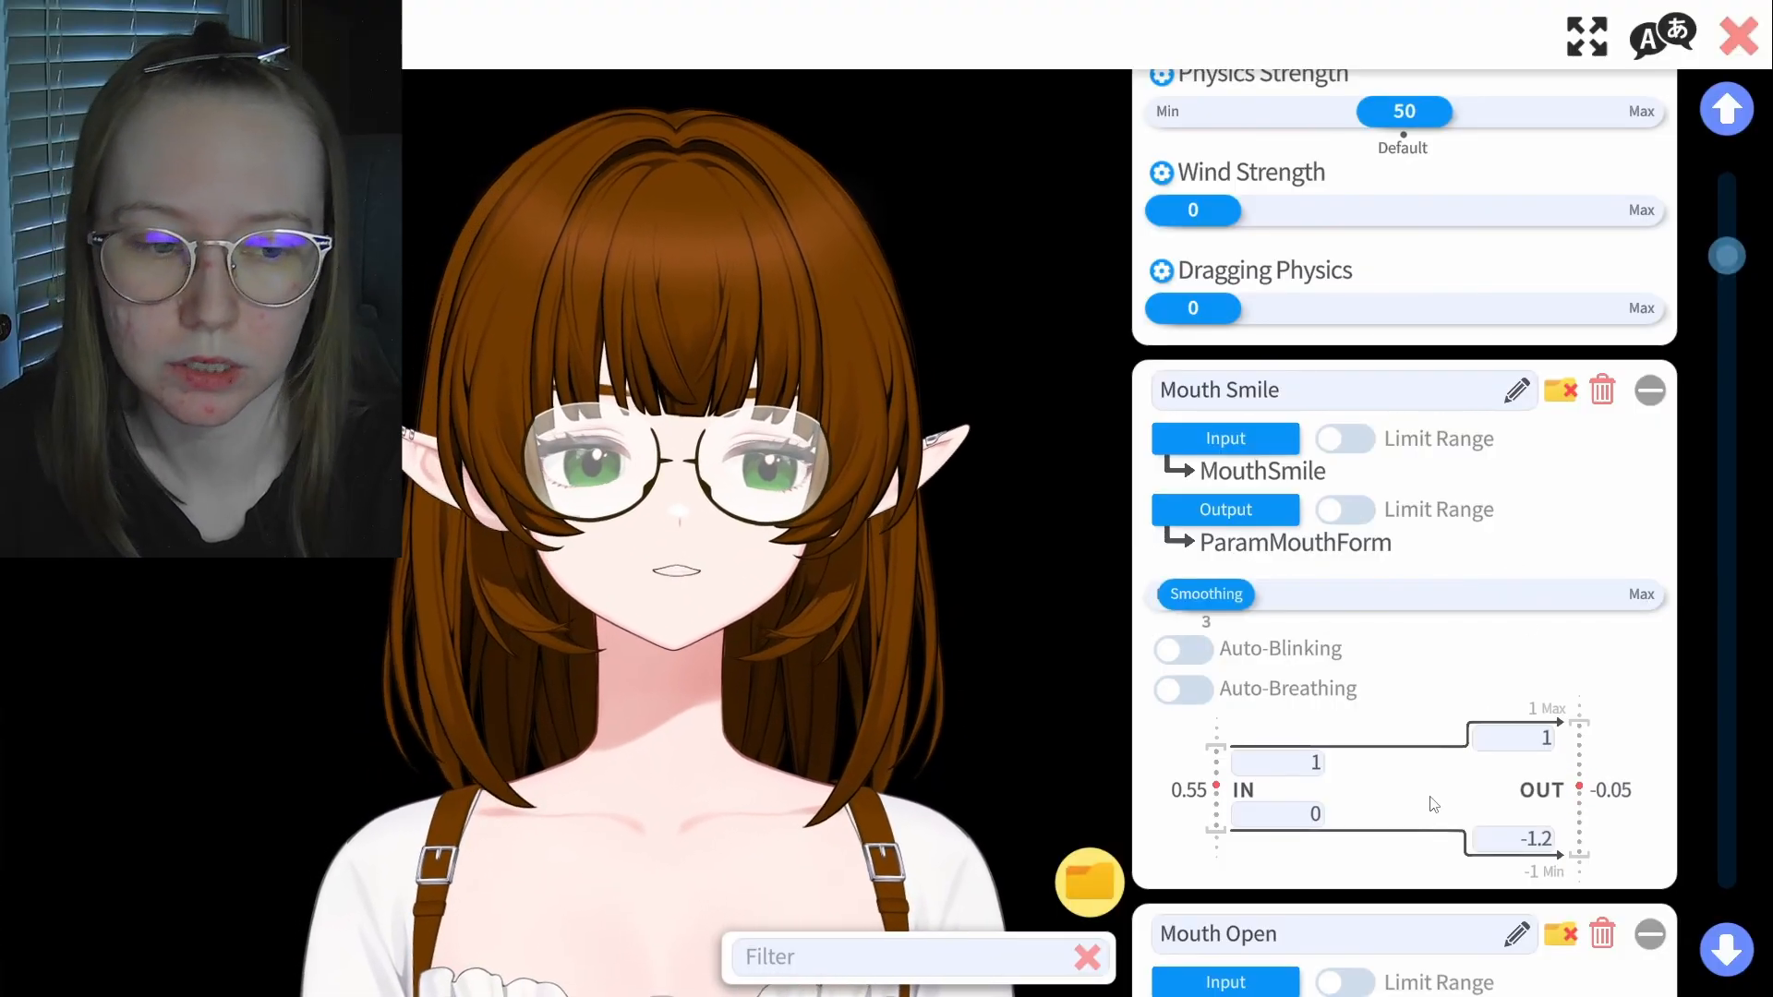
scroll(1386, 757, down, 6)
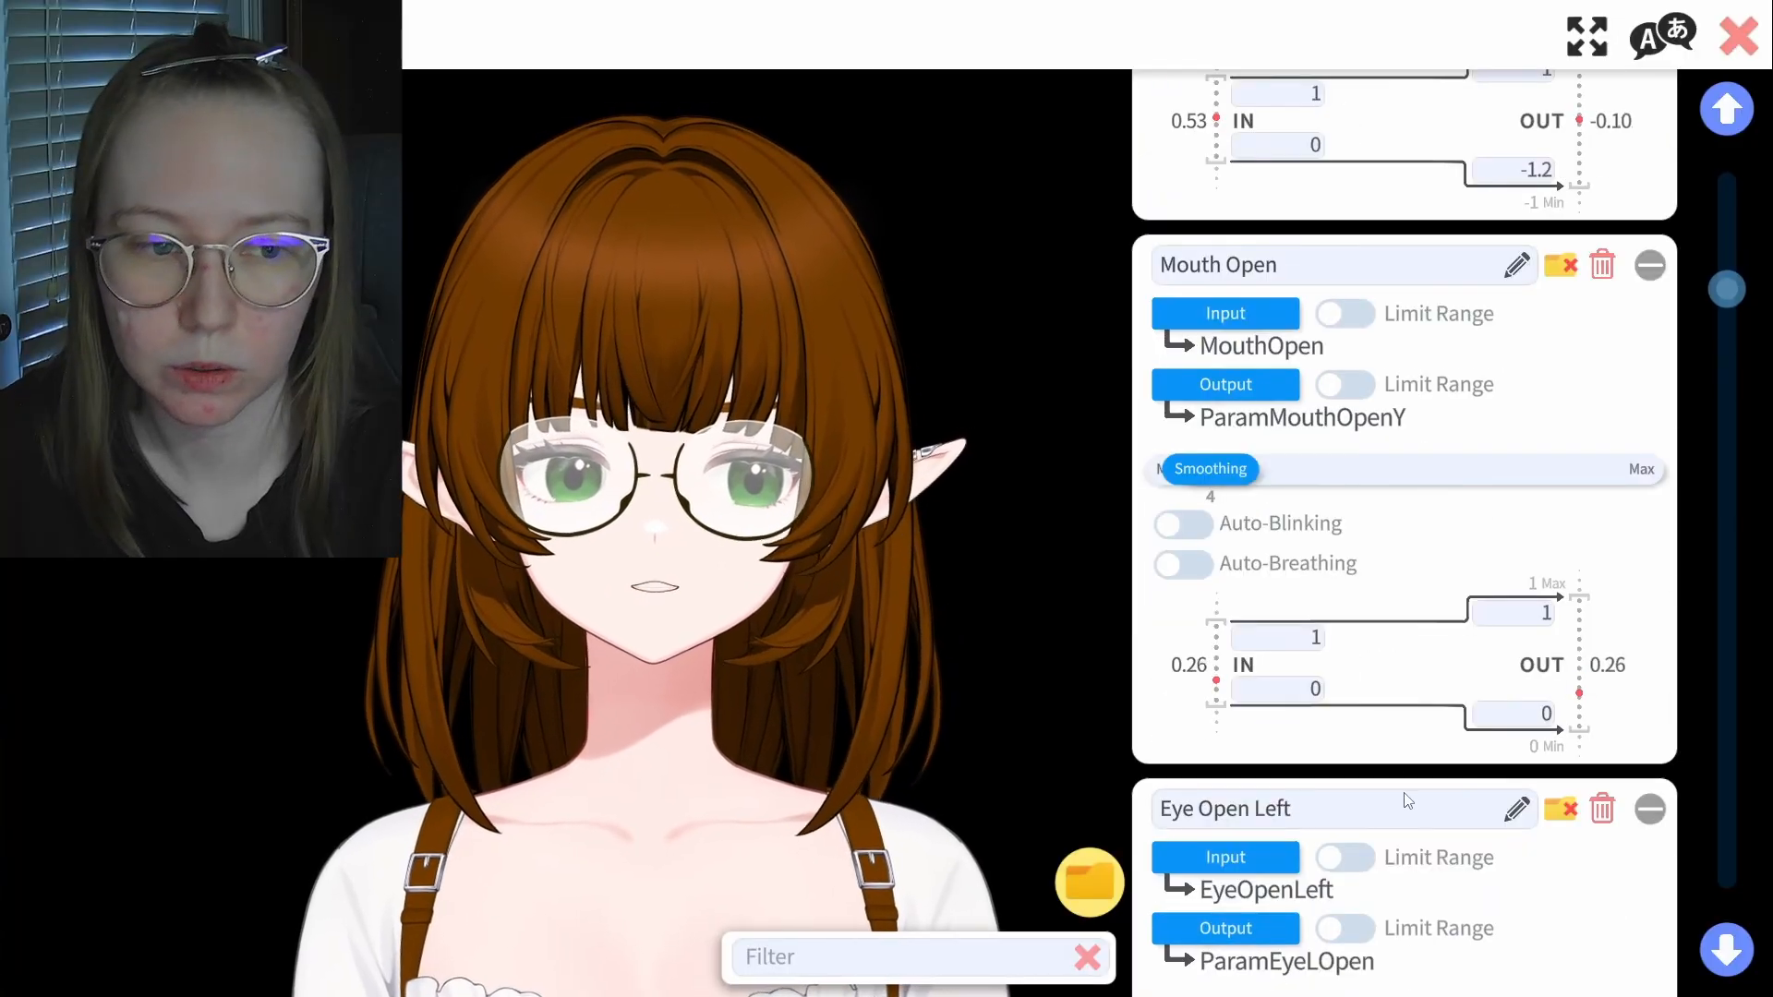
scroll(1410, 793, down, 5)
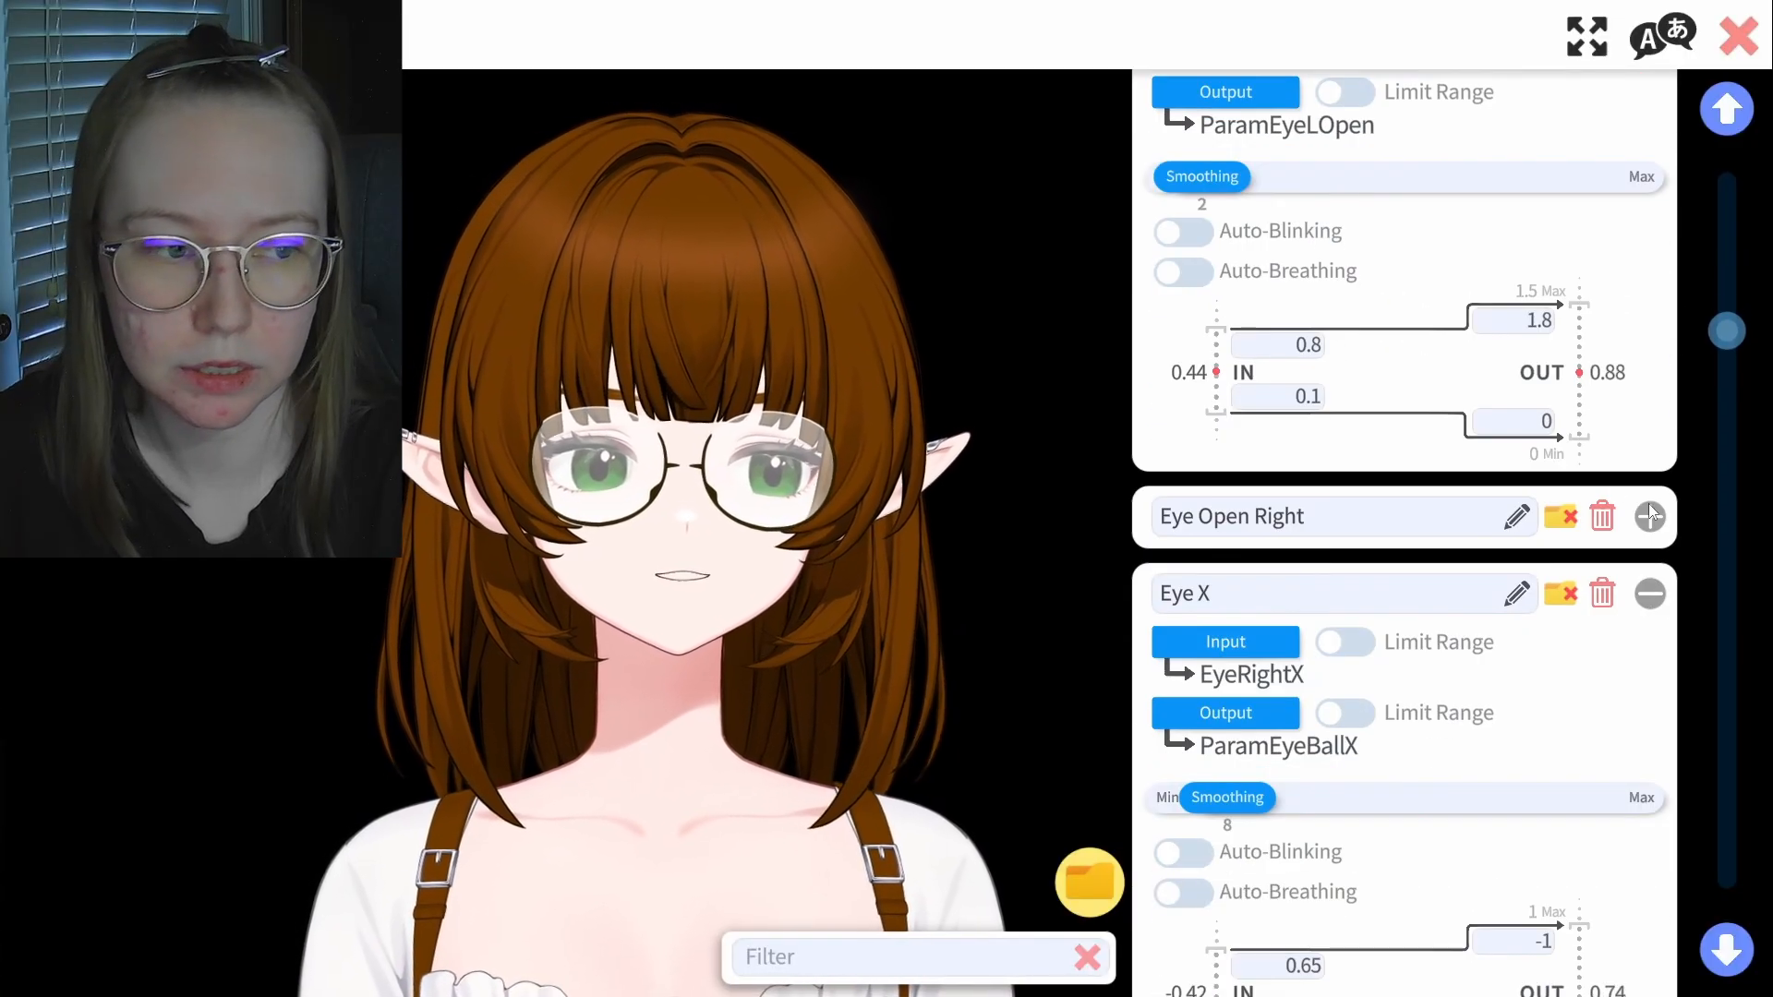
click(1650, 514)
scroll(1526, 620, down, 2)
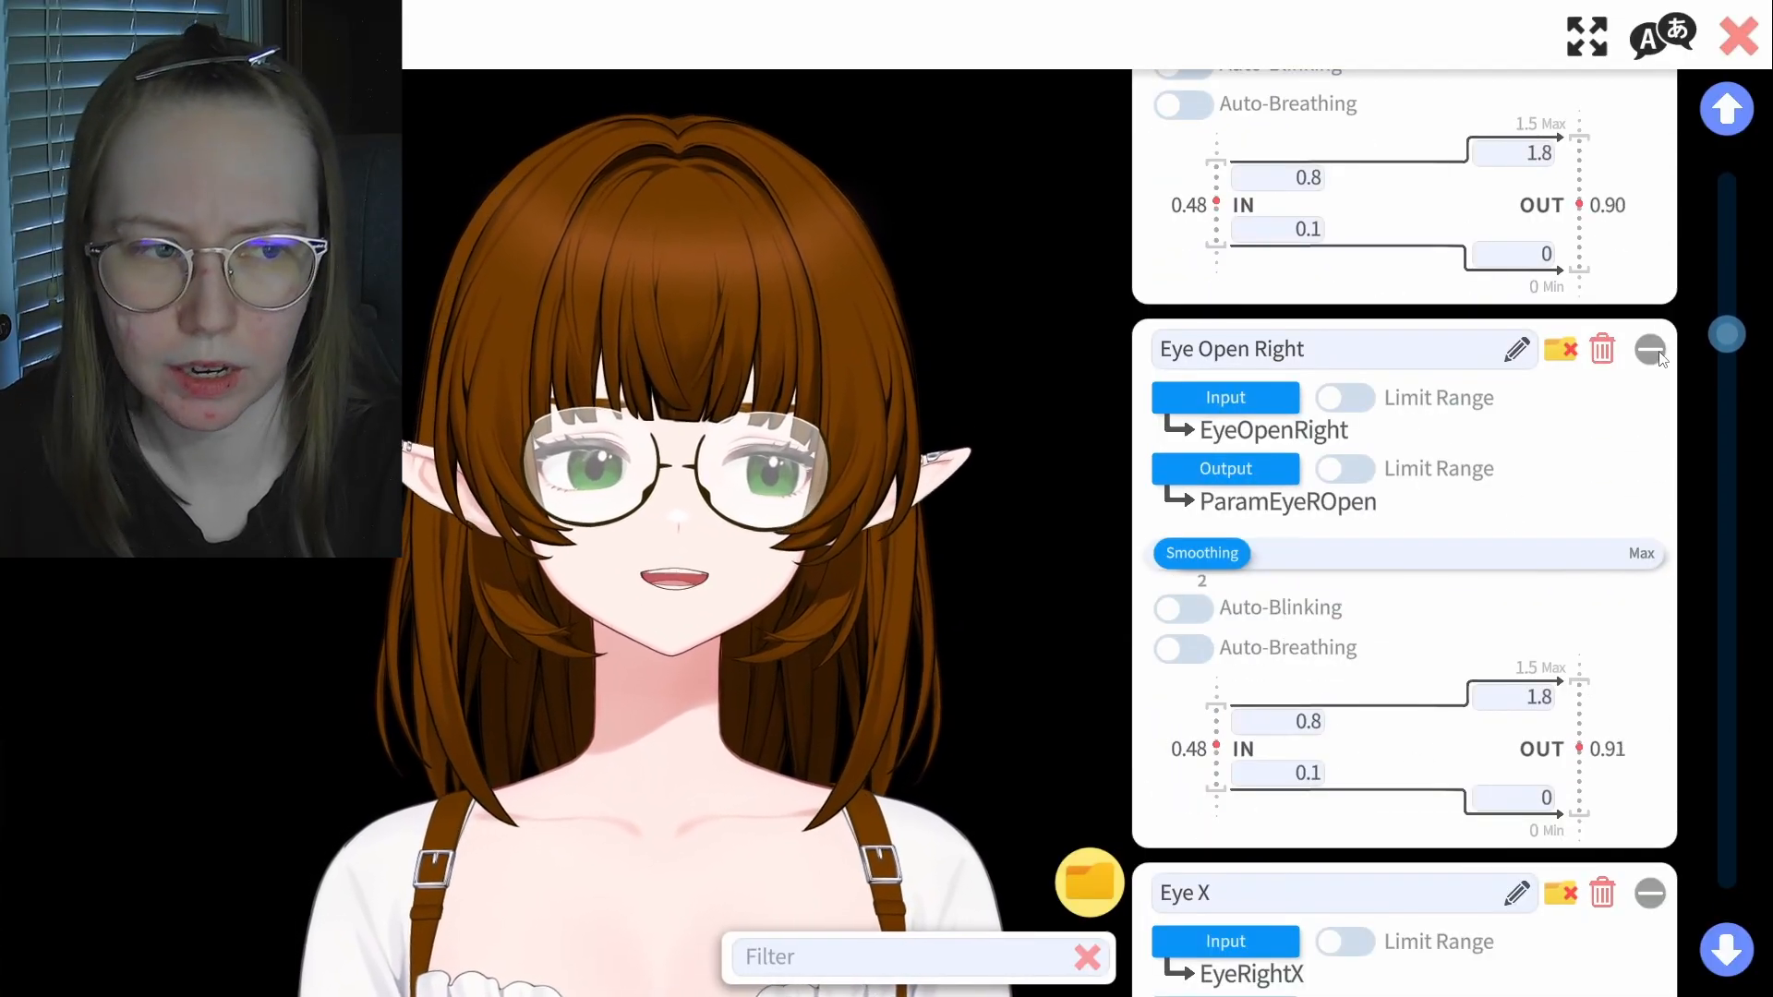
click(1650, 350)
scroll(1505, 751, down, 6)
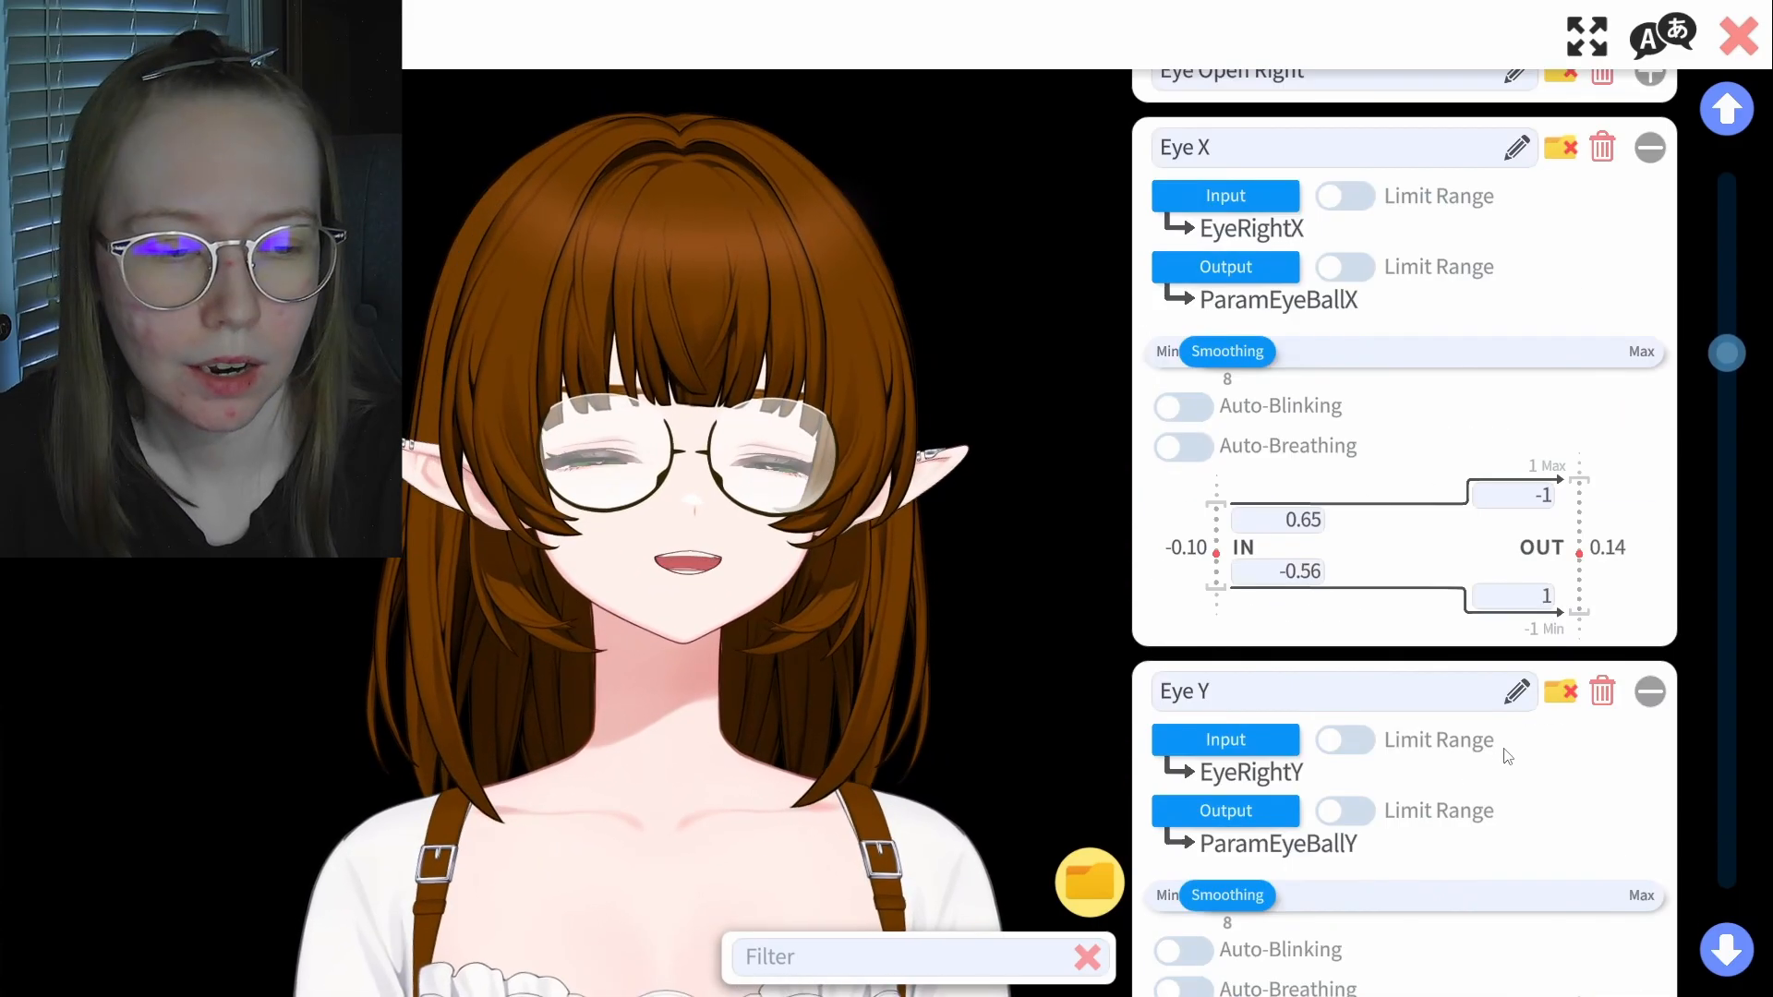
Examine the parameter mappings from Eye X through face rotation, Eye Smile Right, Cheek Puff and body rotation to Jaw Open
scroll(1507, 750, down, 18)
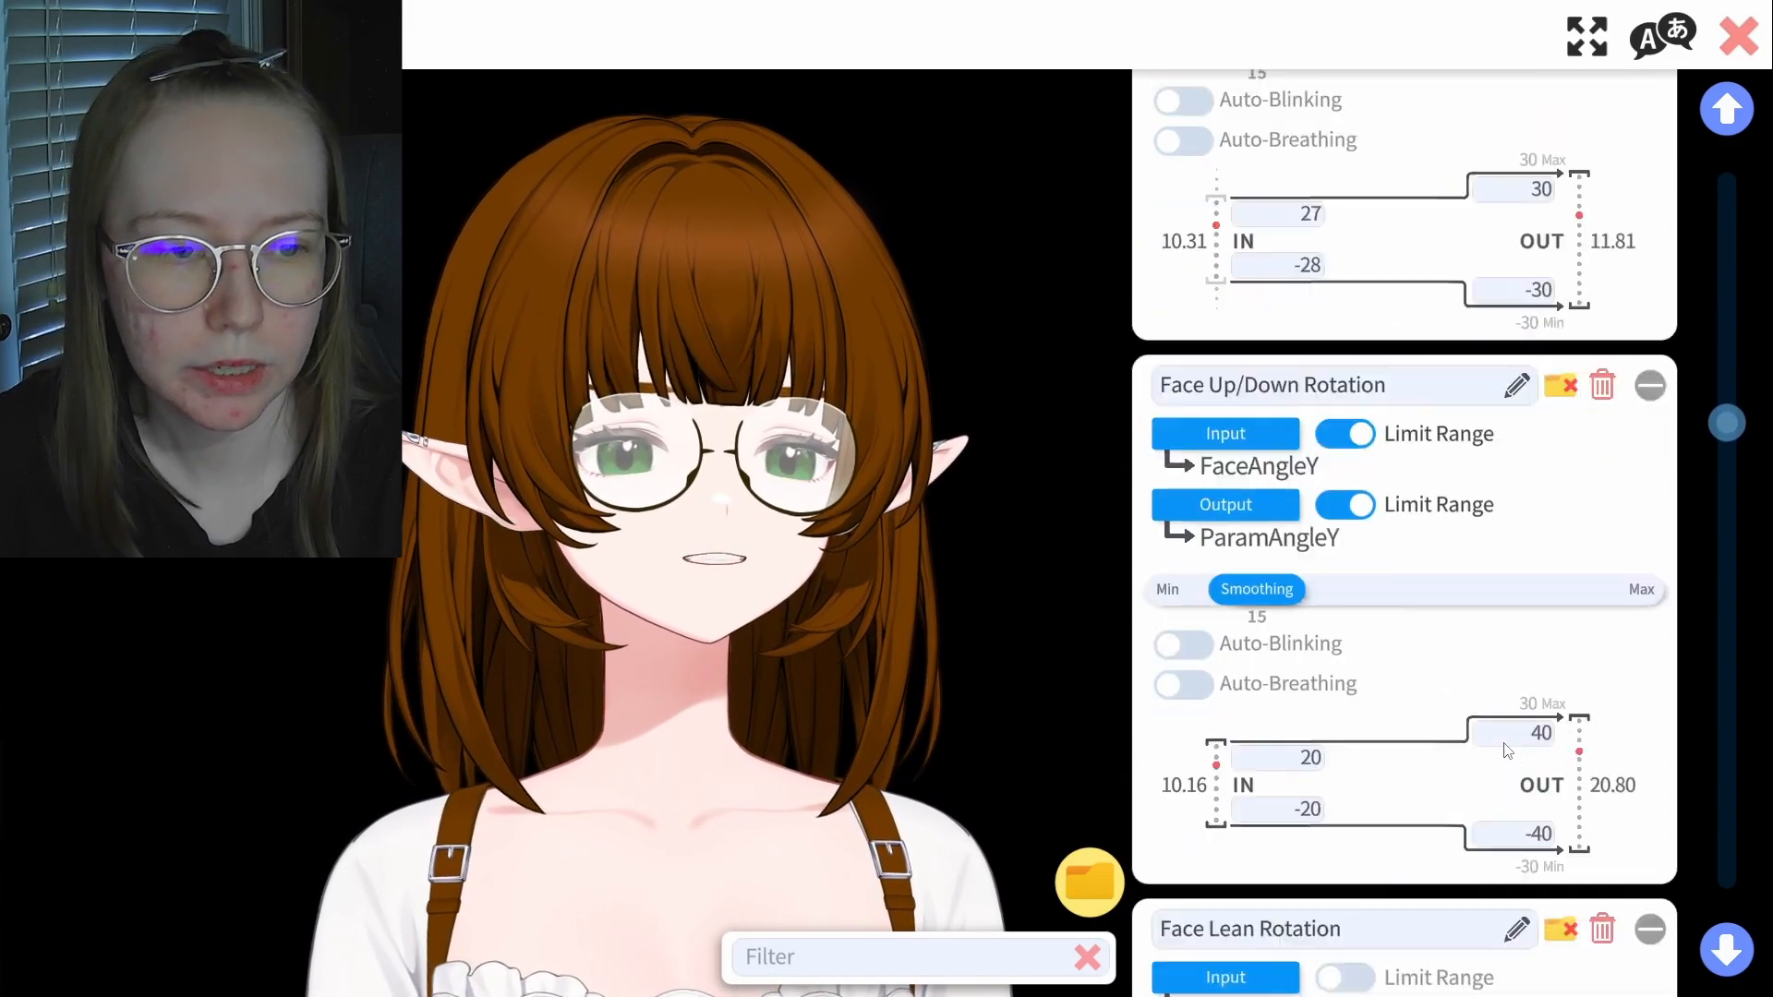
scroll(1507, 751, down, 16)
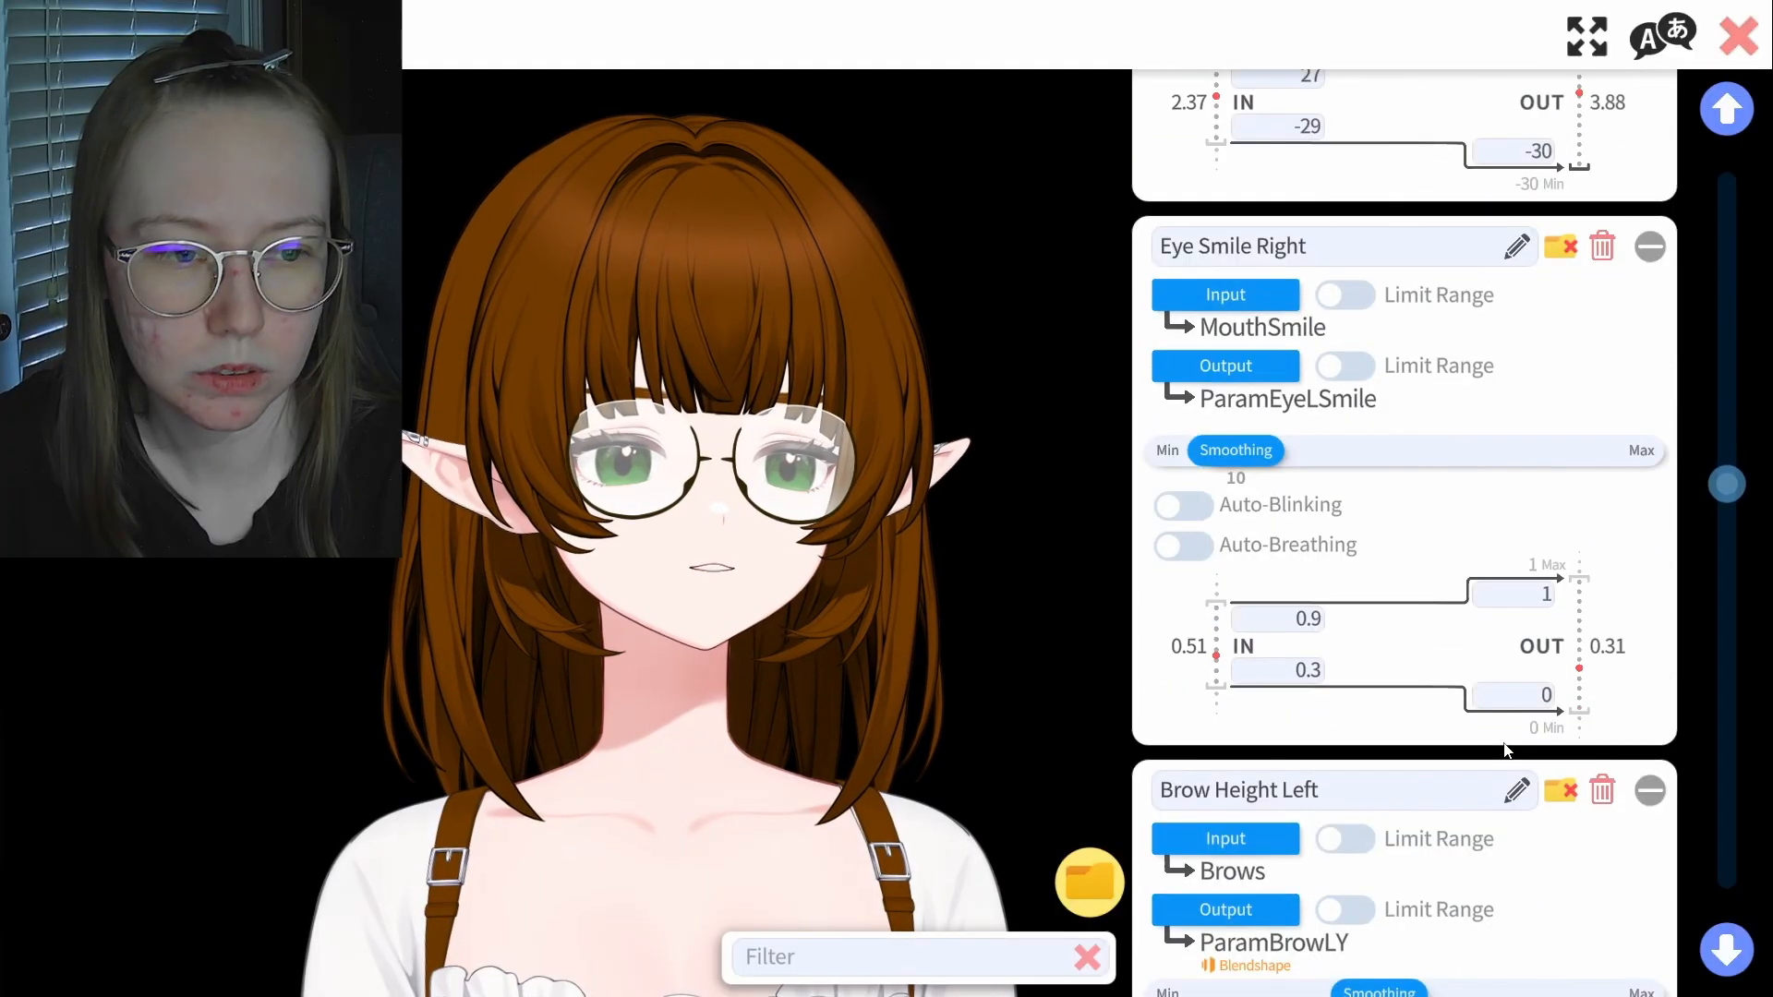
scroll(1505, 749, down, 16)
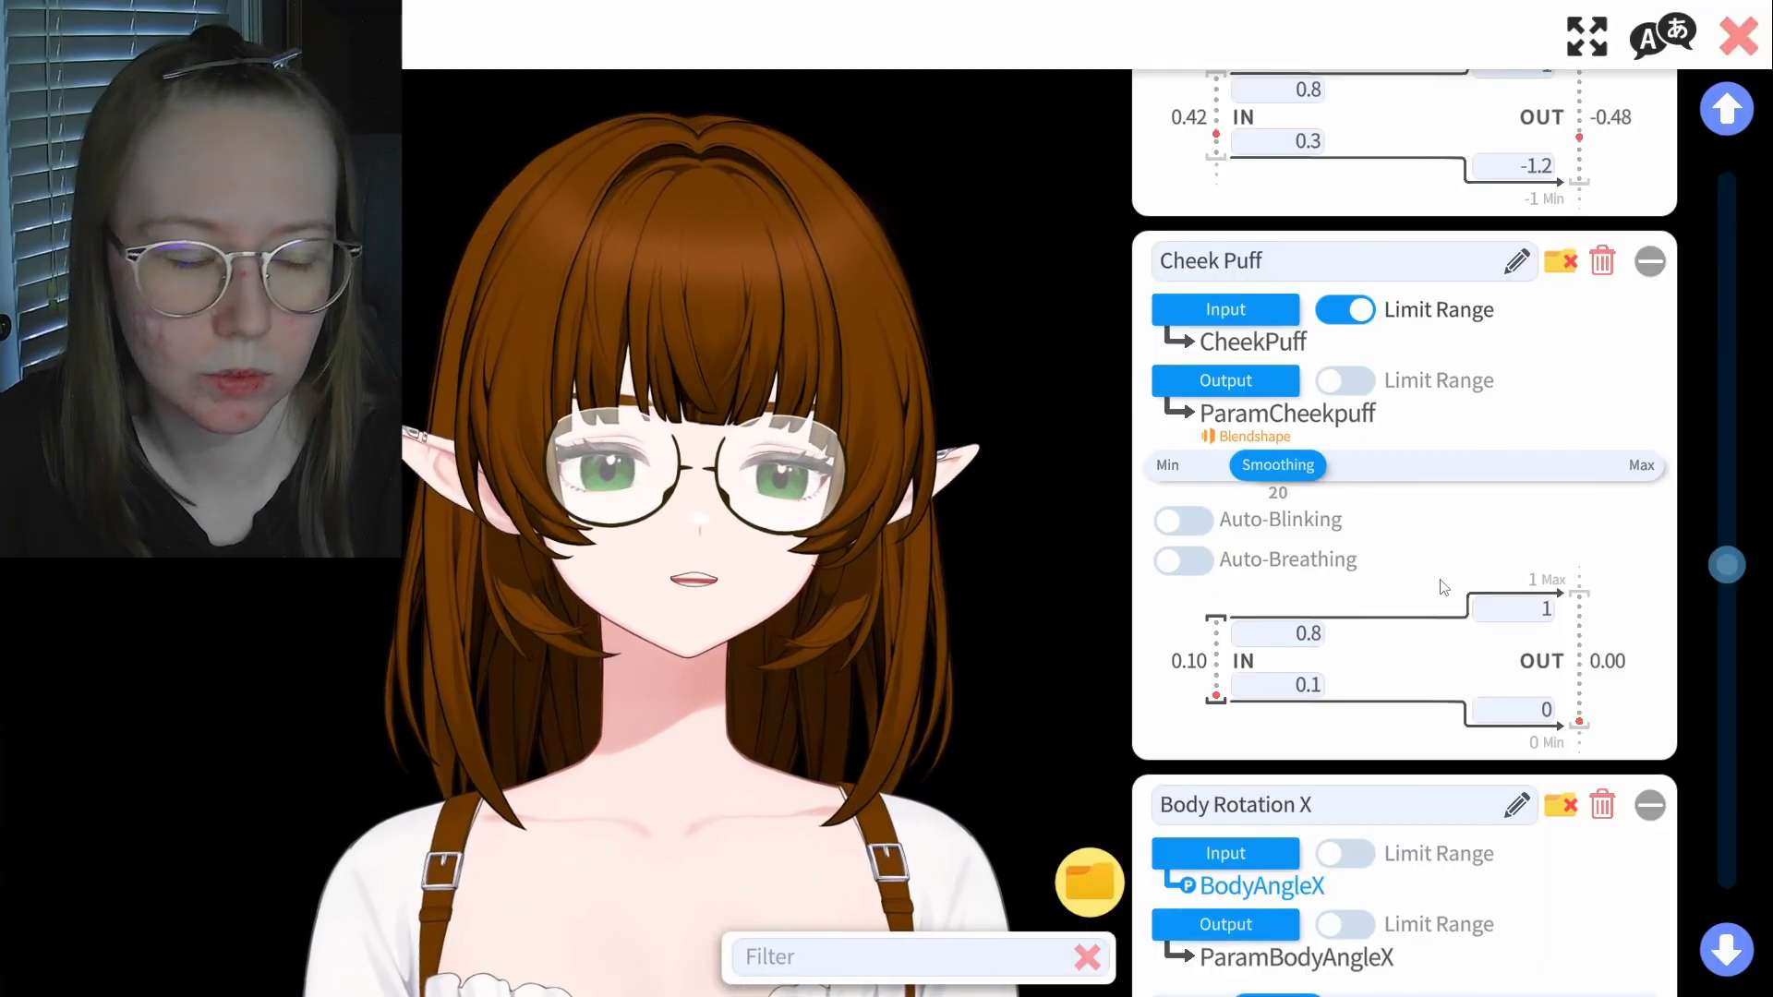
scroll(1443, 587, down, 10)
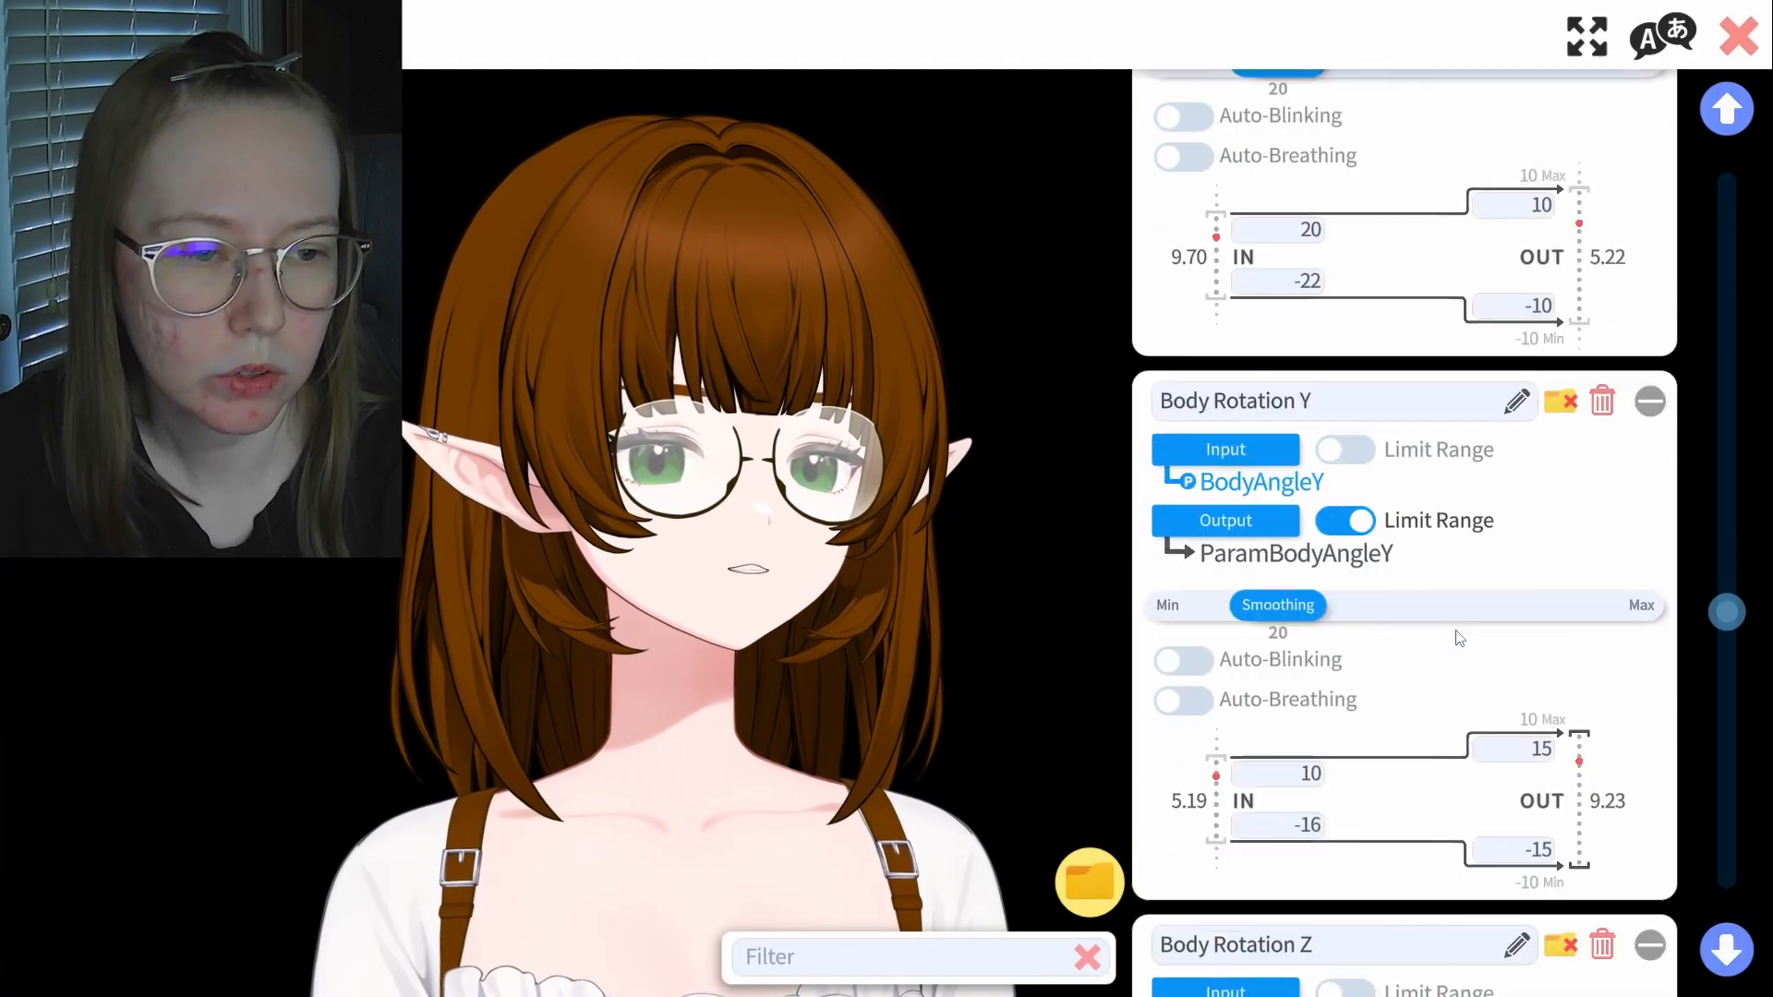
scroll(1459, 637, down, 15)
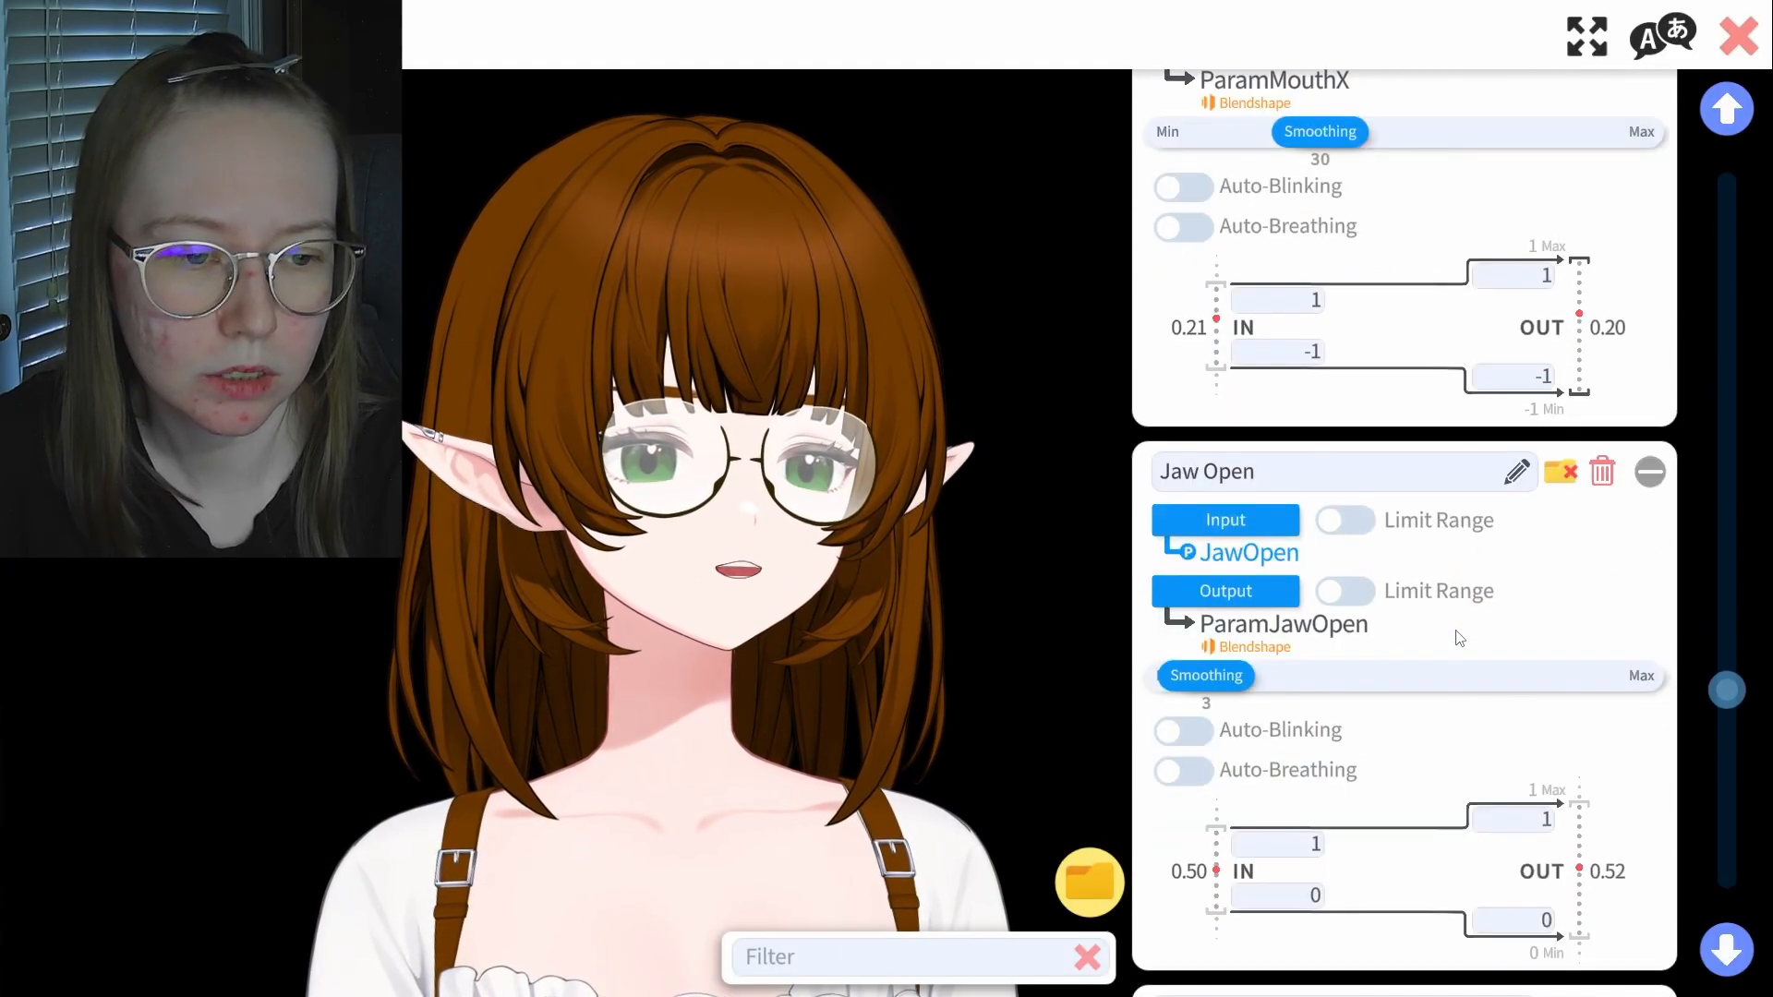
scroll(1459, 638, down, 2)
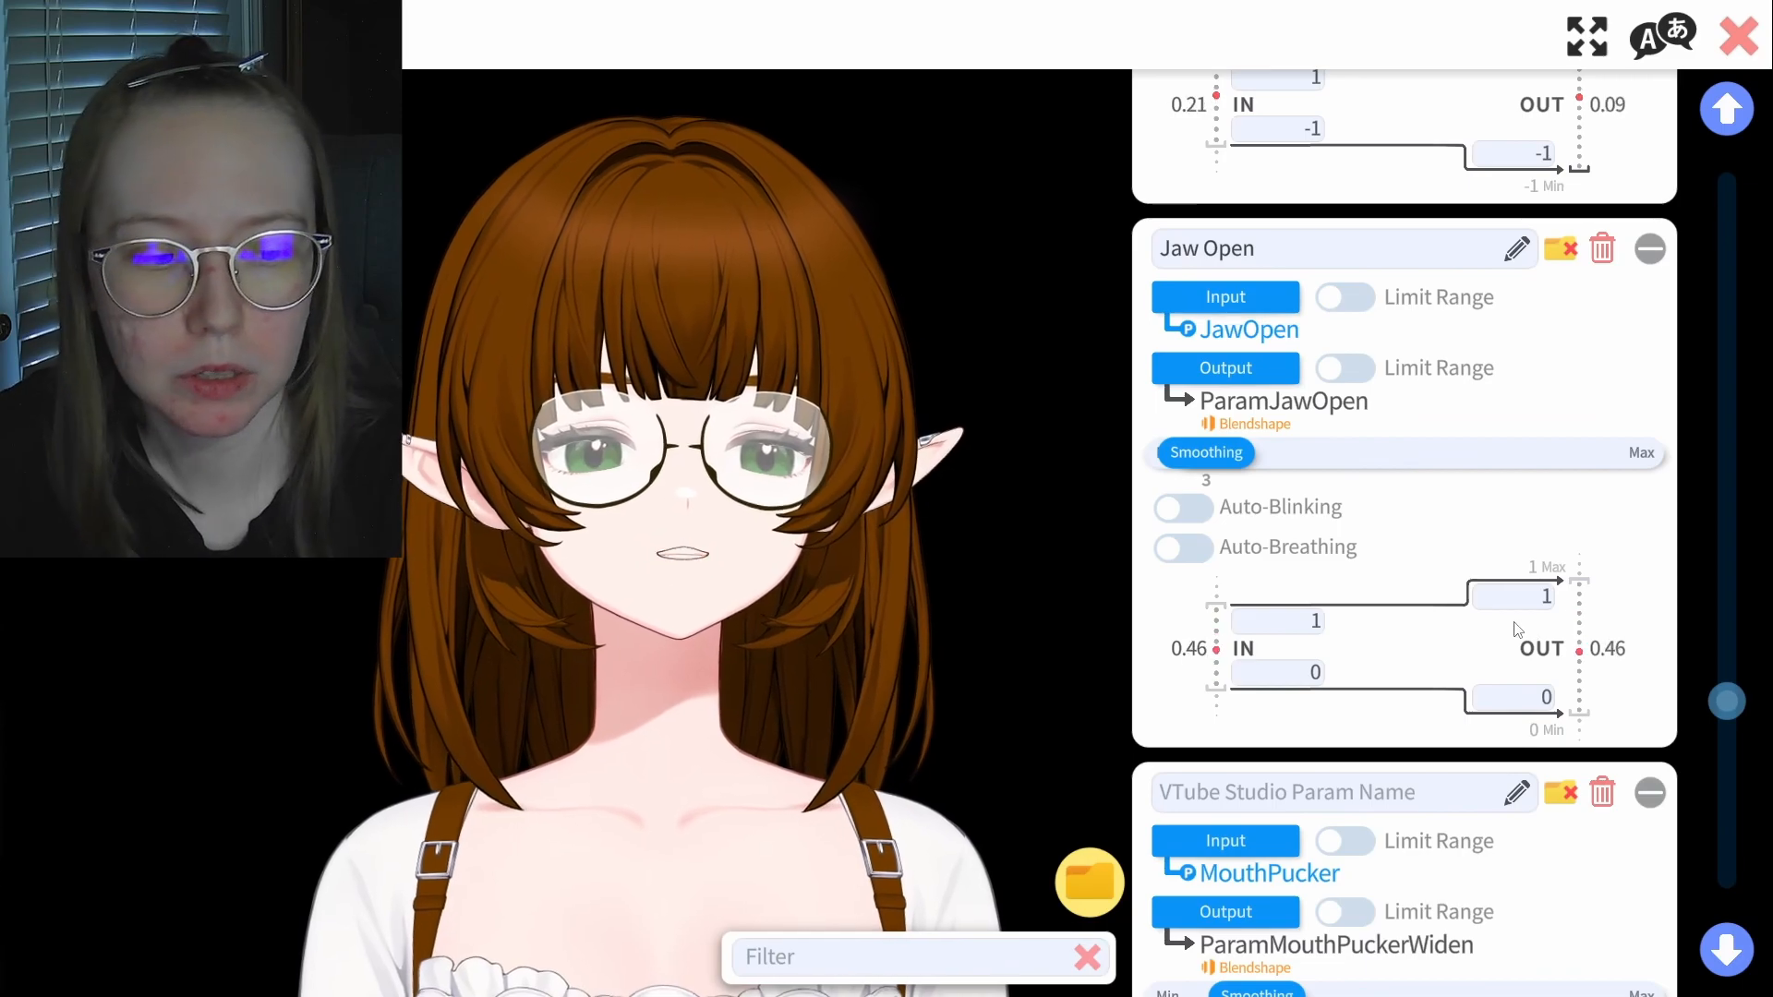
Compare the input and output ranges of the MouthPucker and MouthFunnel mappings against the avatar's mouth movement
scroll(1476, 539, down, 2)
scroll(1487, 632, down, 2)
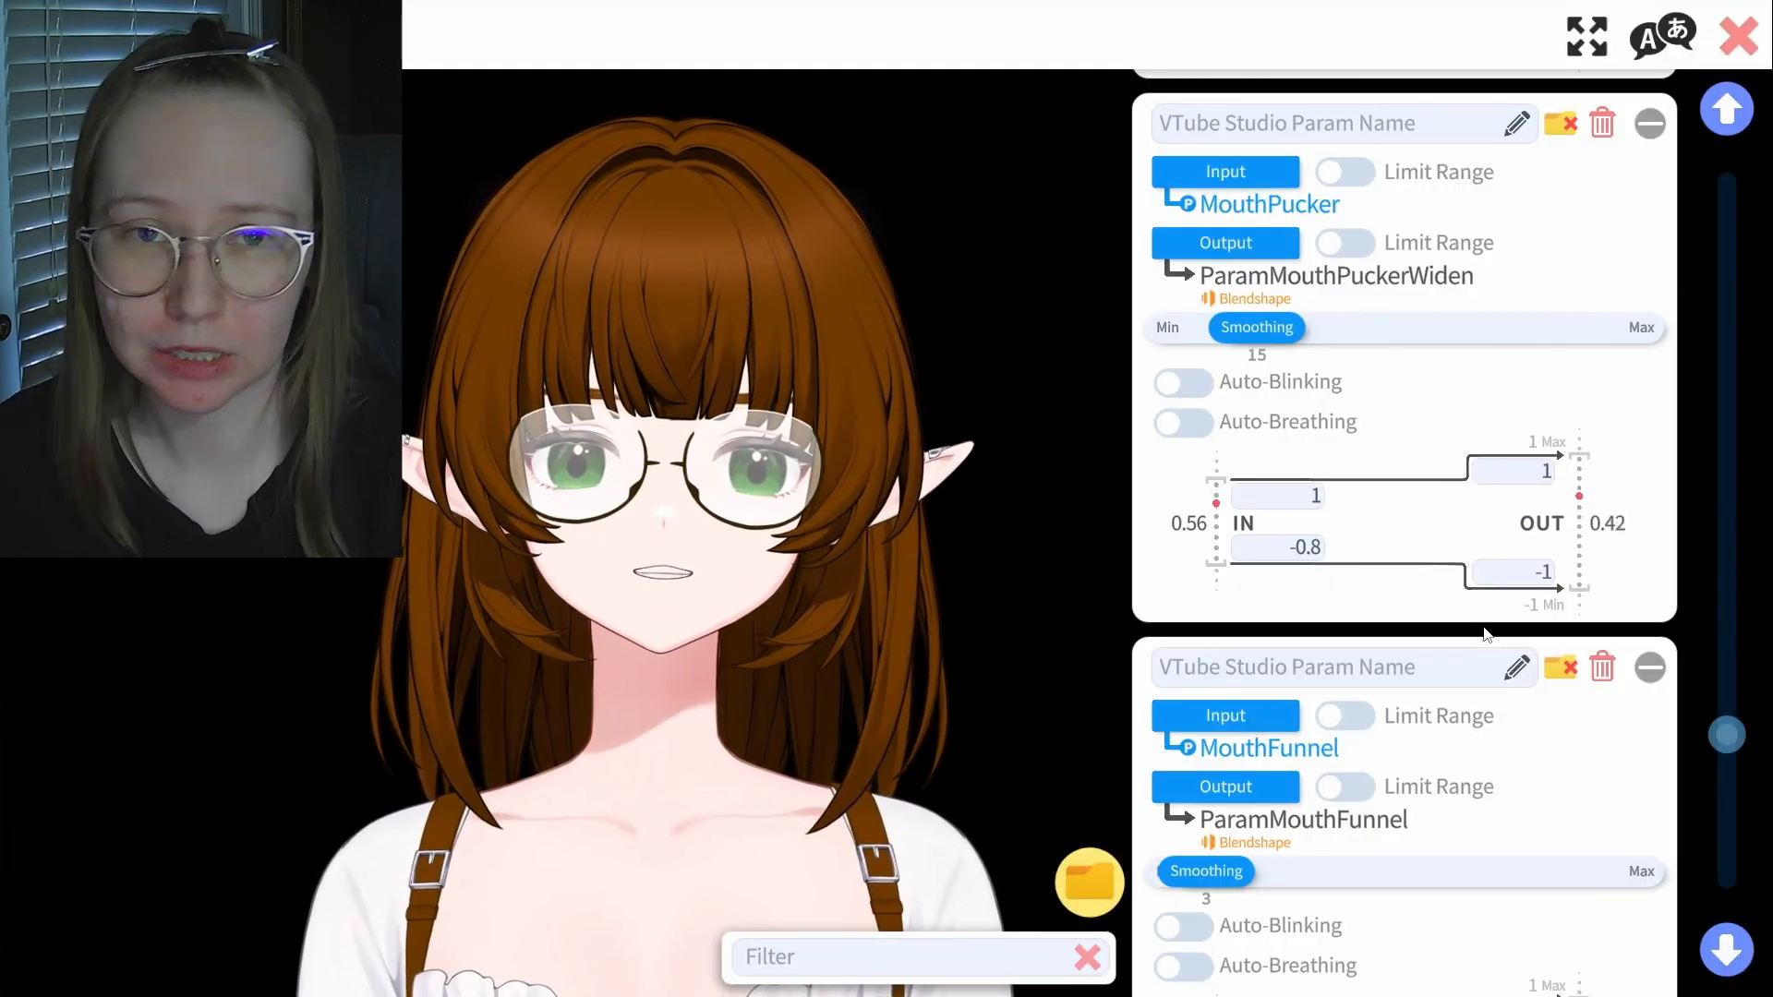
scroll(1477, 628, down, 3)
scroll(1473, 608, down, 2)
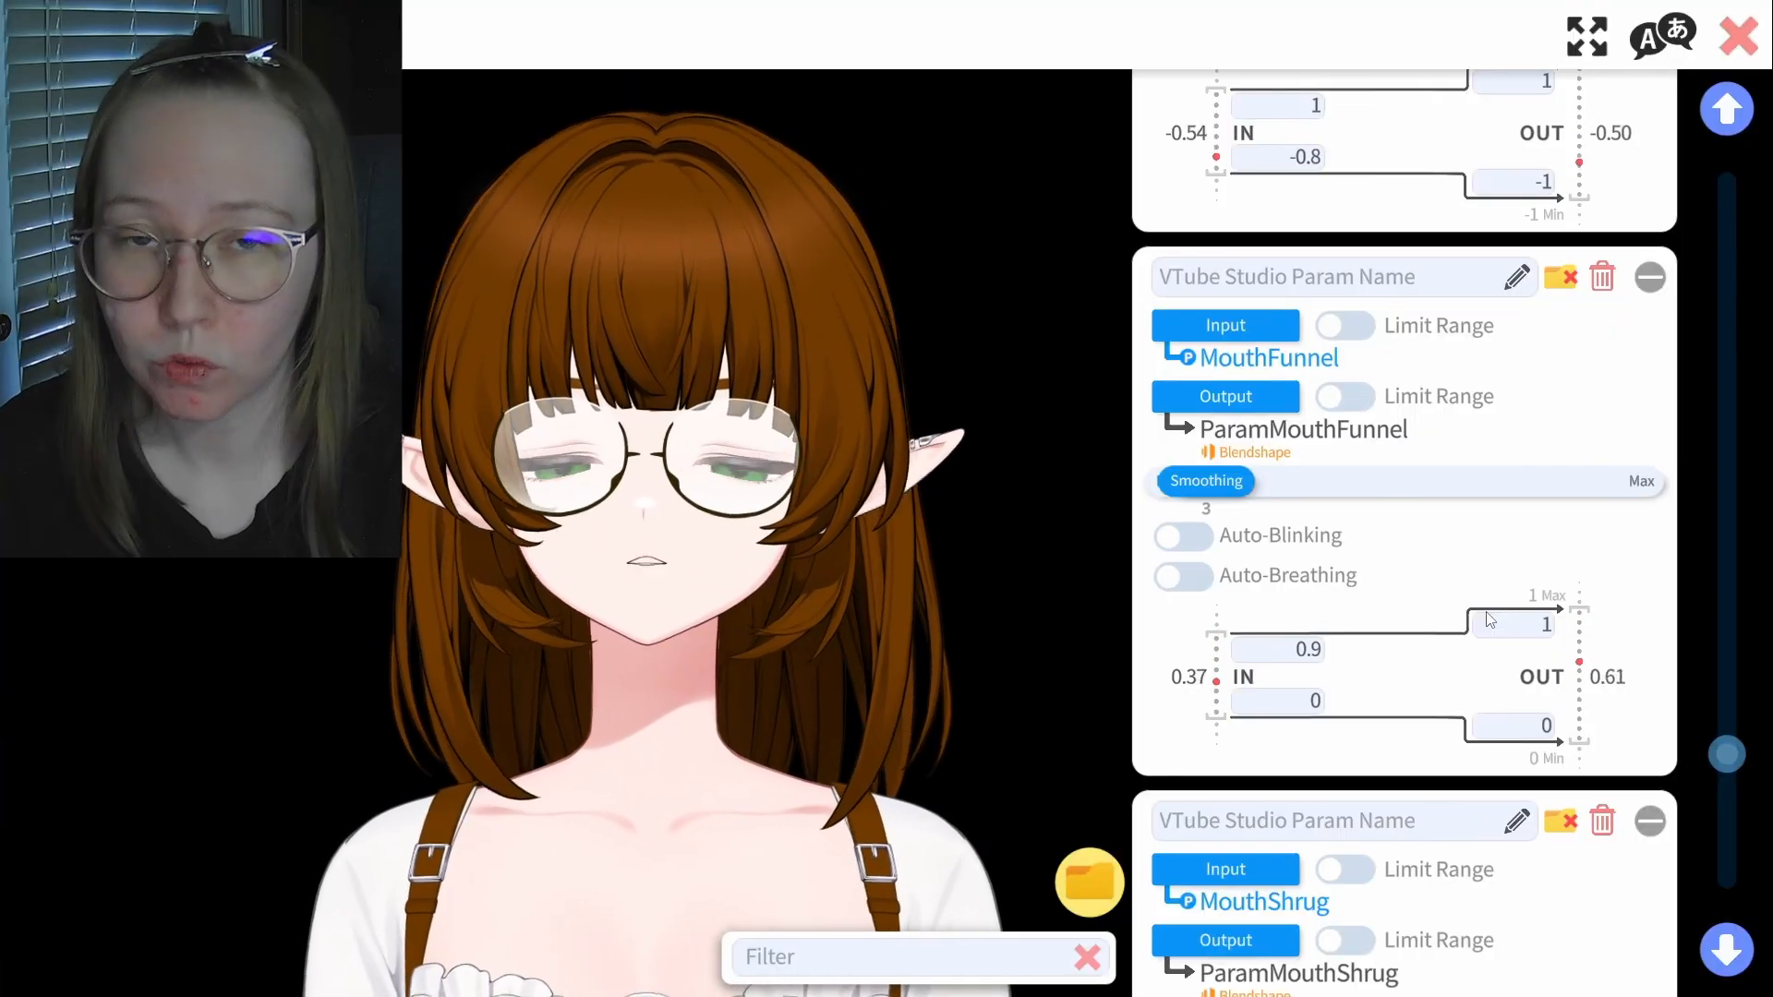
scroll(1489, 619, up, 4)
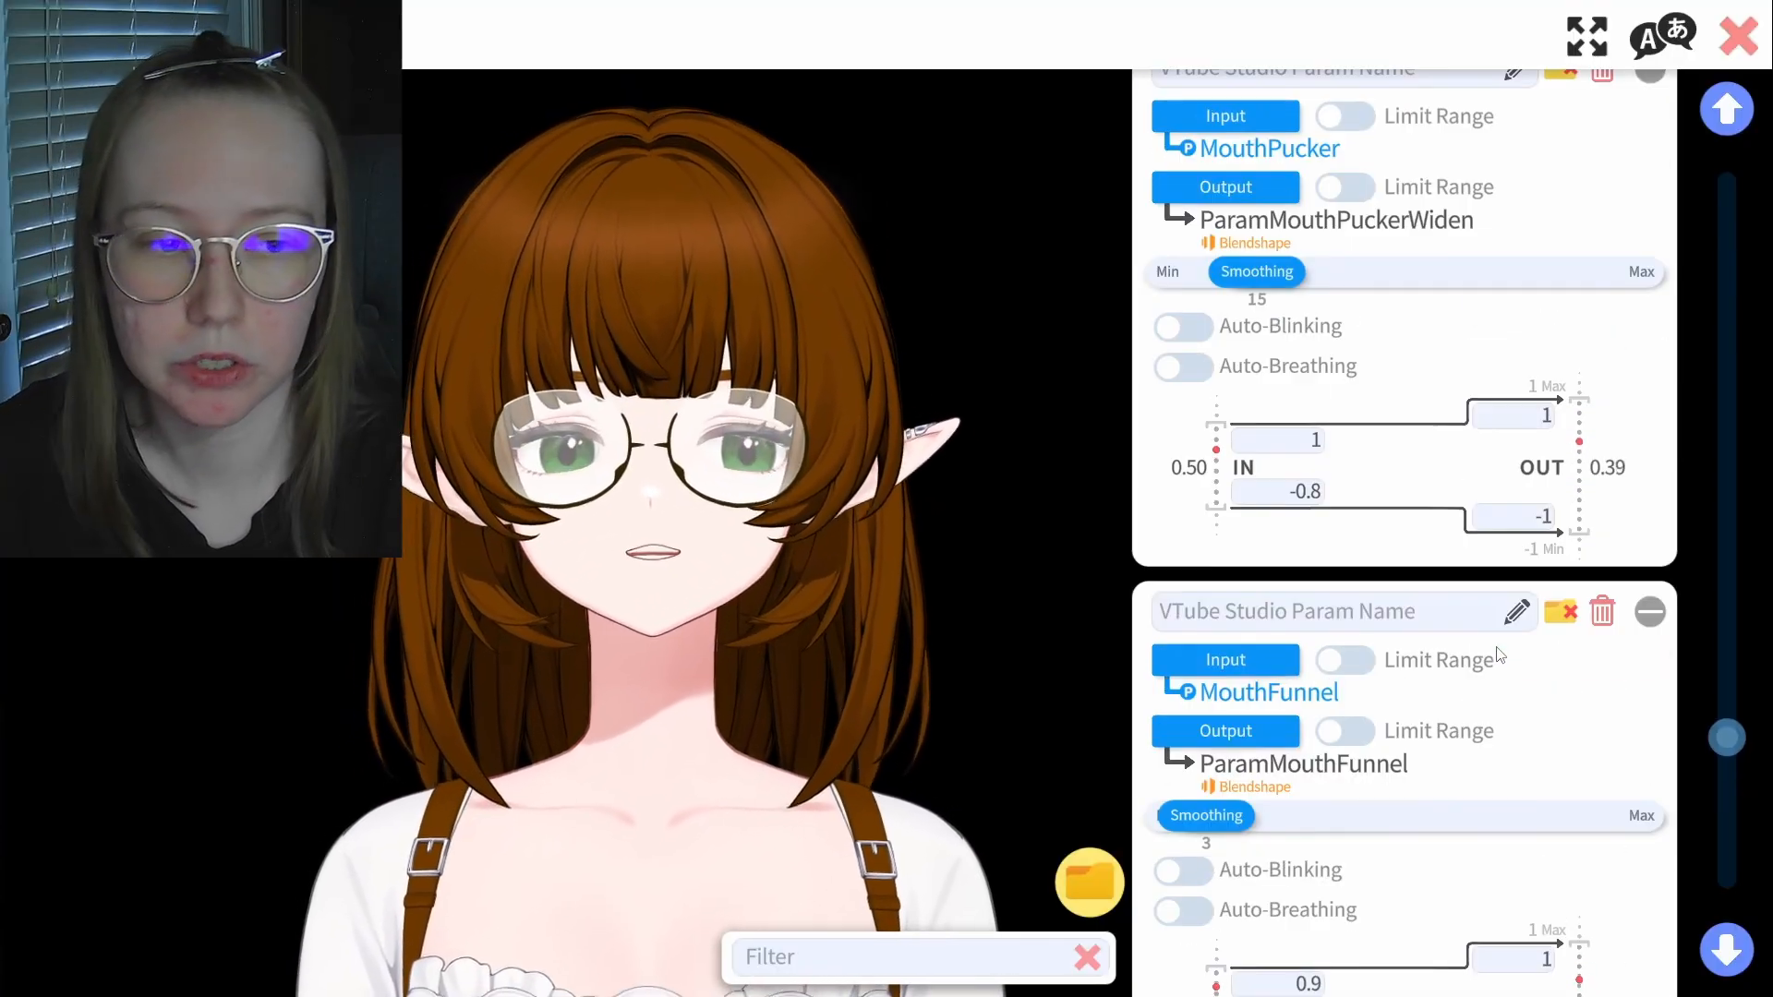
scroll(1496, 653, up, 1)
scroll(1496, 831, down, 2)
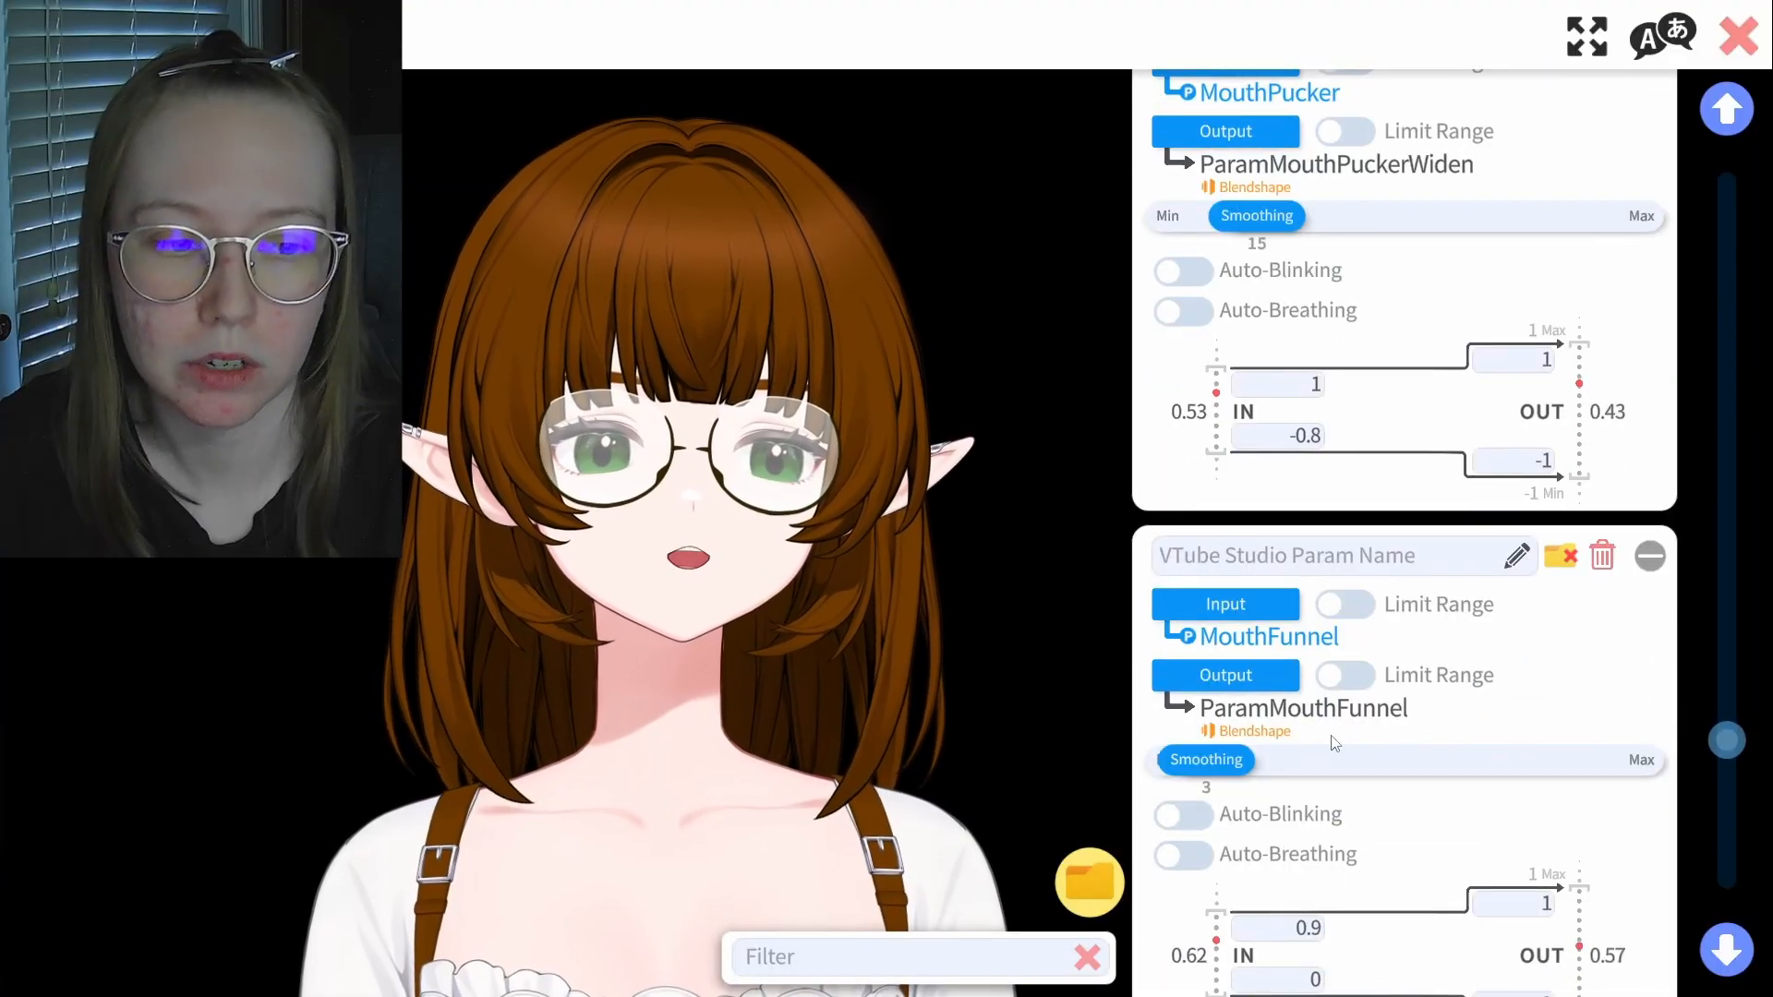
scroll(1496, 842, up, 2)
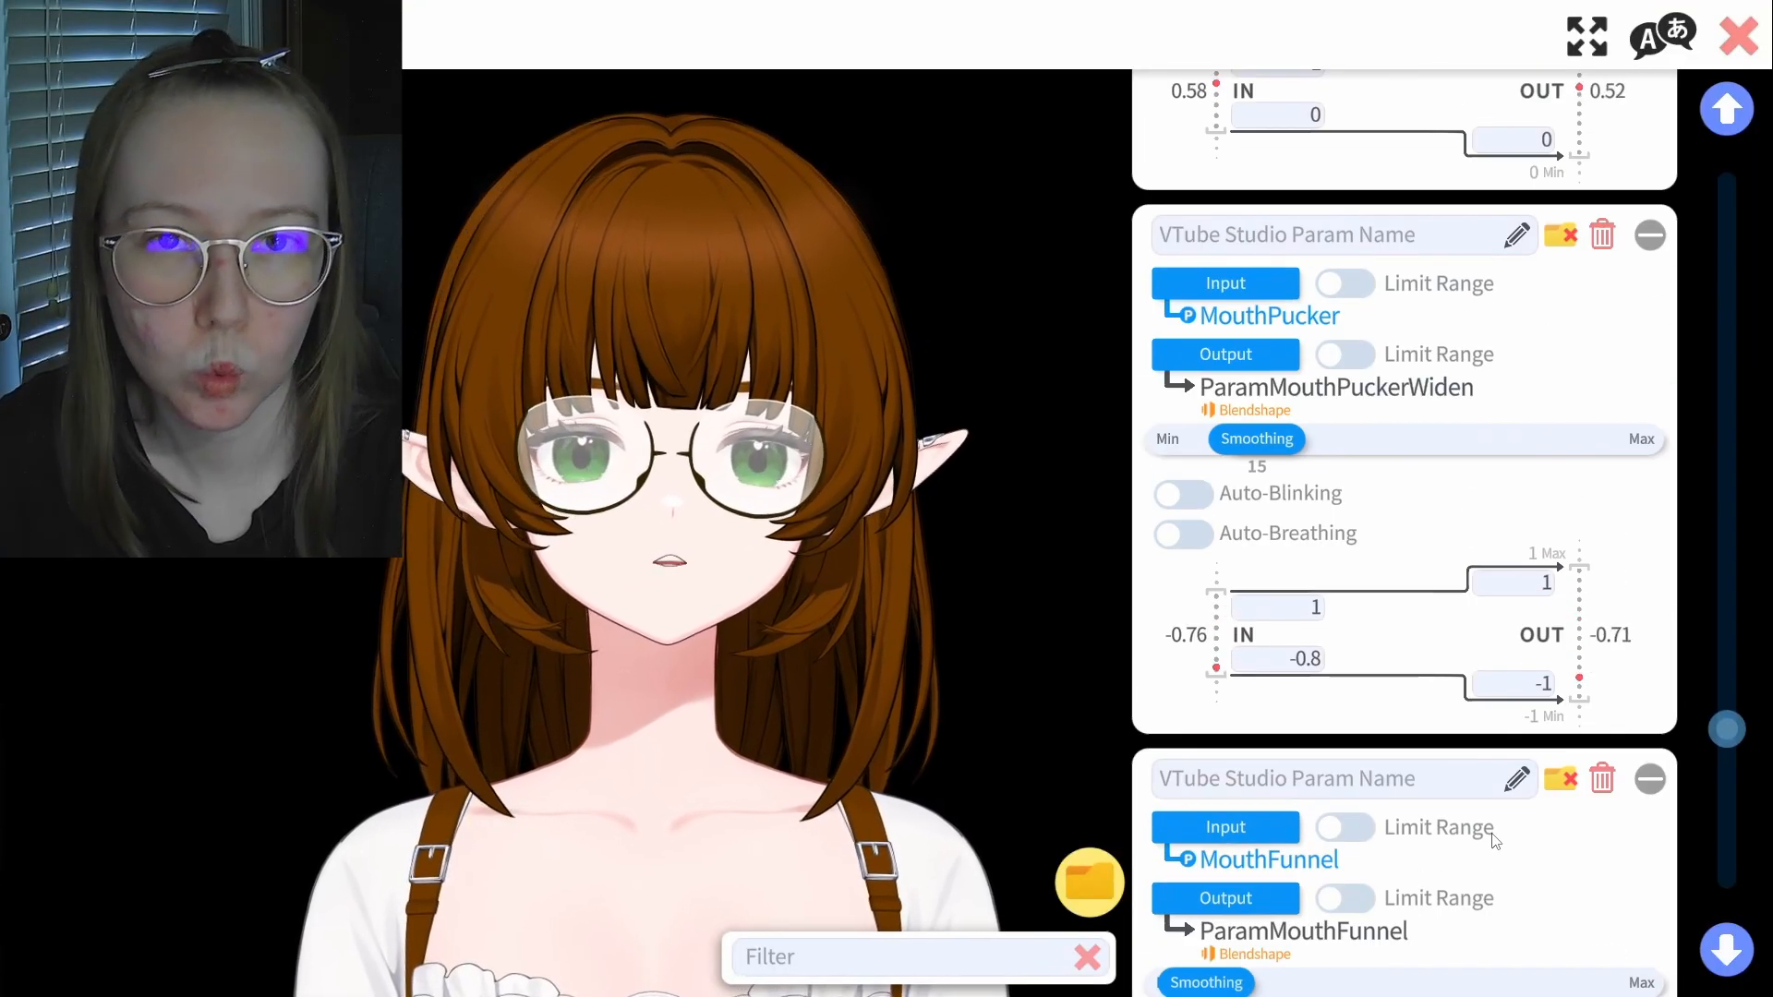
scroll(1493, 840, down, 4)
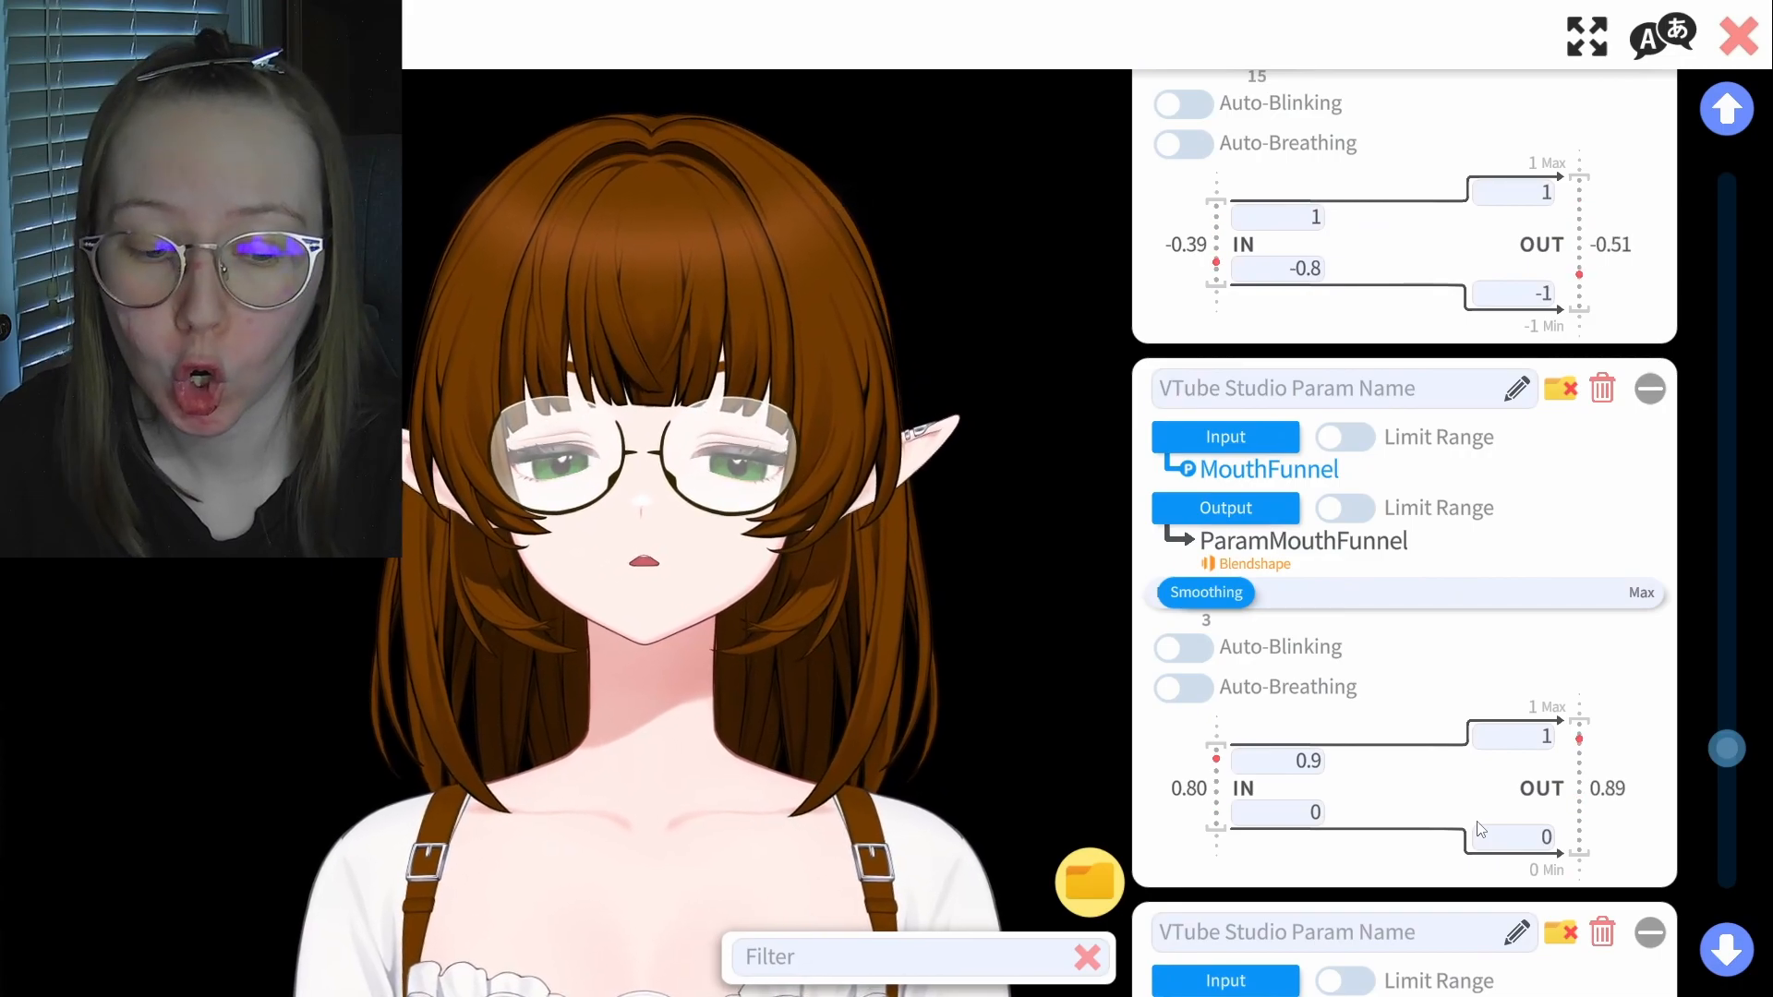
scroll(1480, 829, down, 1)
scroll(1469, 823, up, 4)
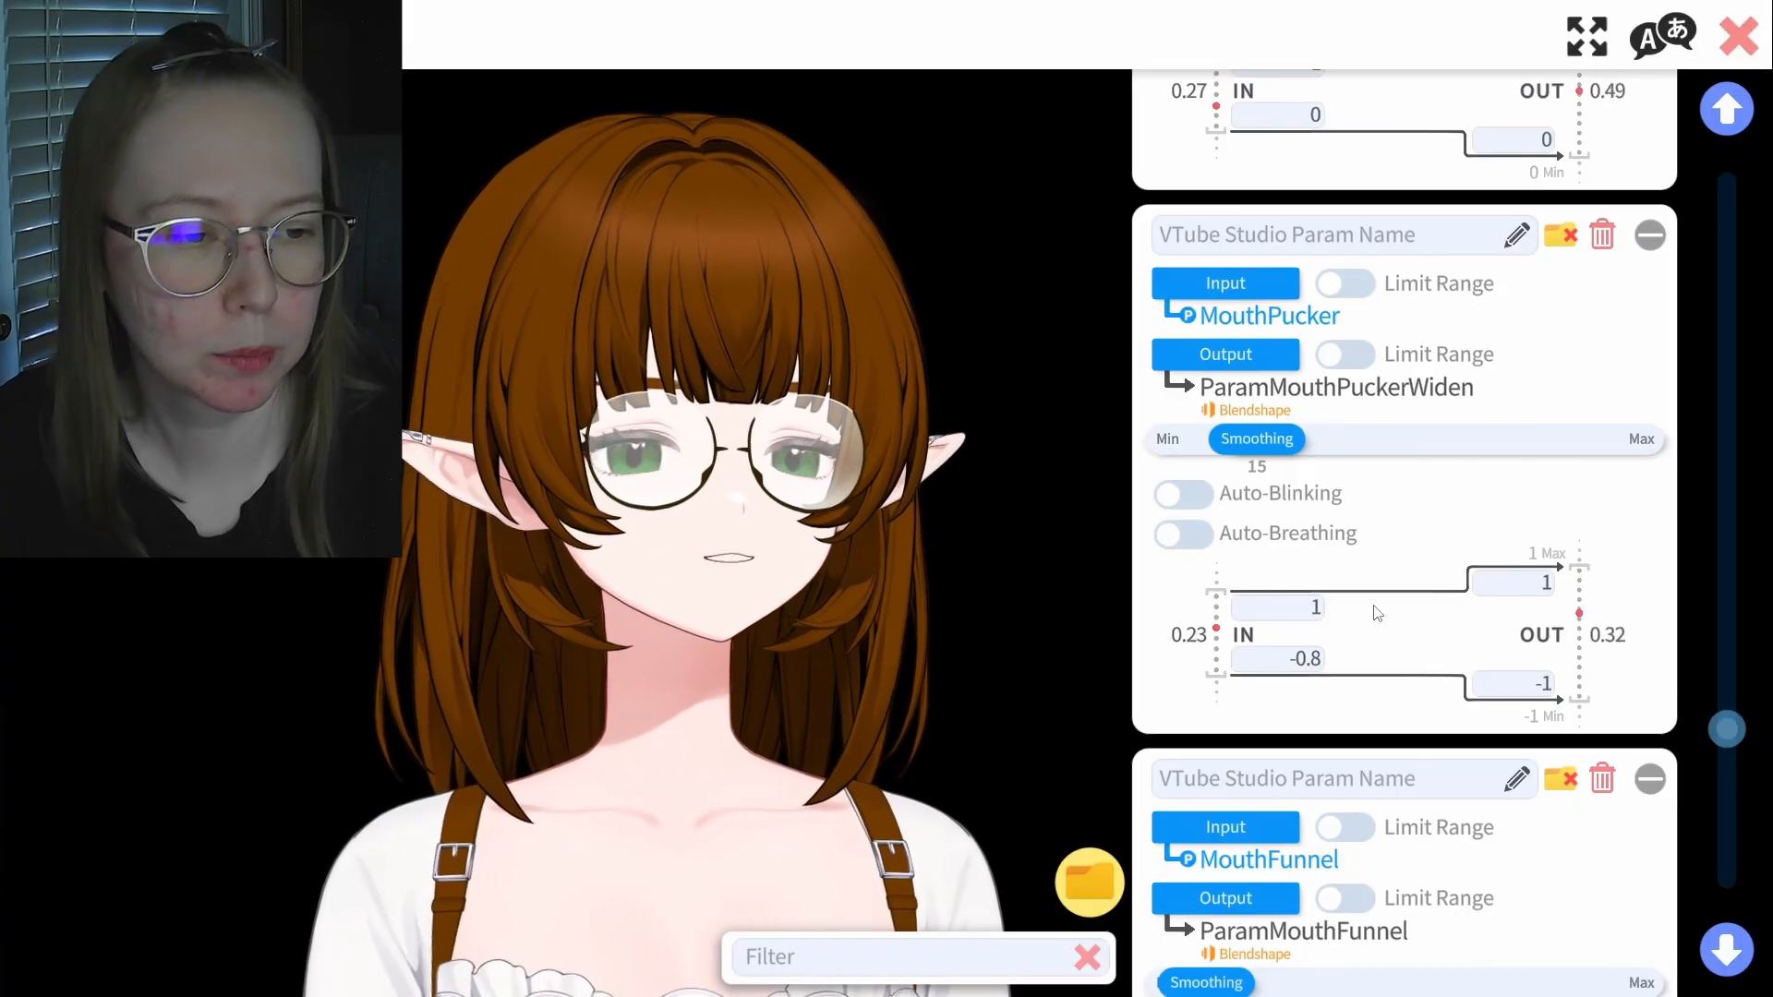
Review the remaining mappings from MouthShrug and MouthPressLipOpen through Auto Breath and TongueOut to Wide Eyes
scroll(1434, 754, down, 3)
scroll(1434, 753, down, 8)
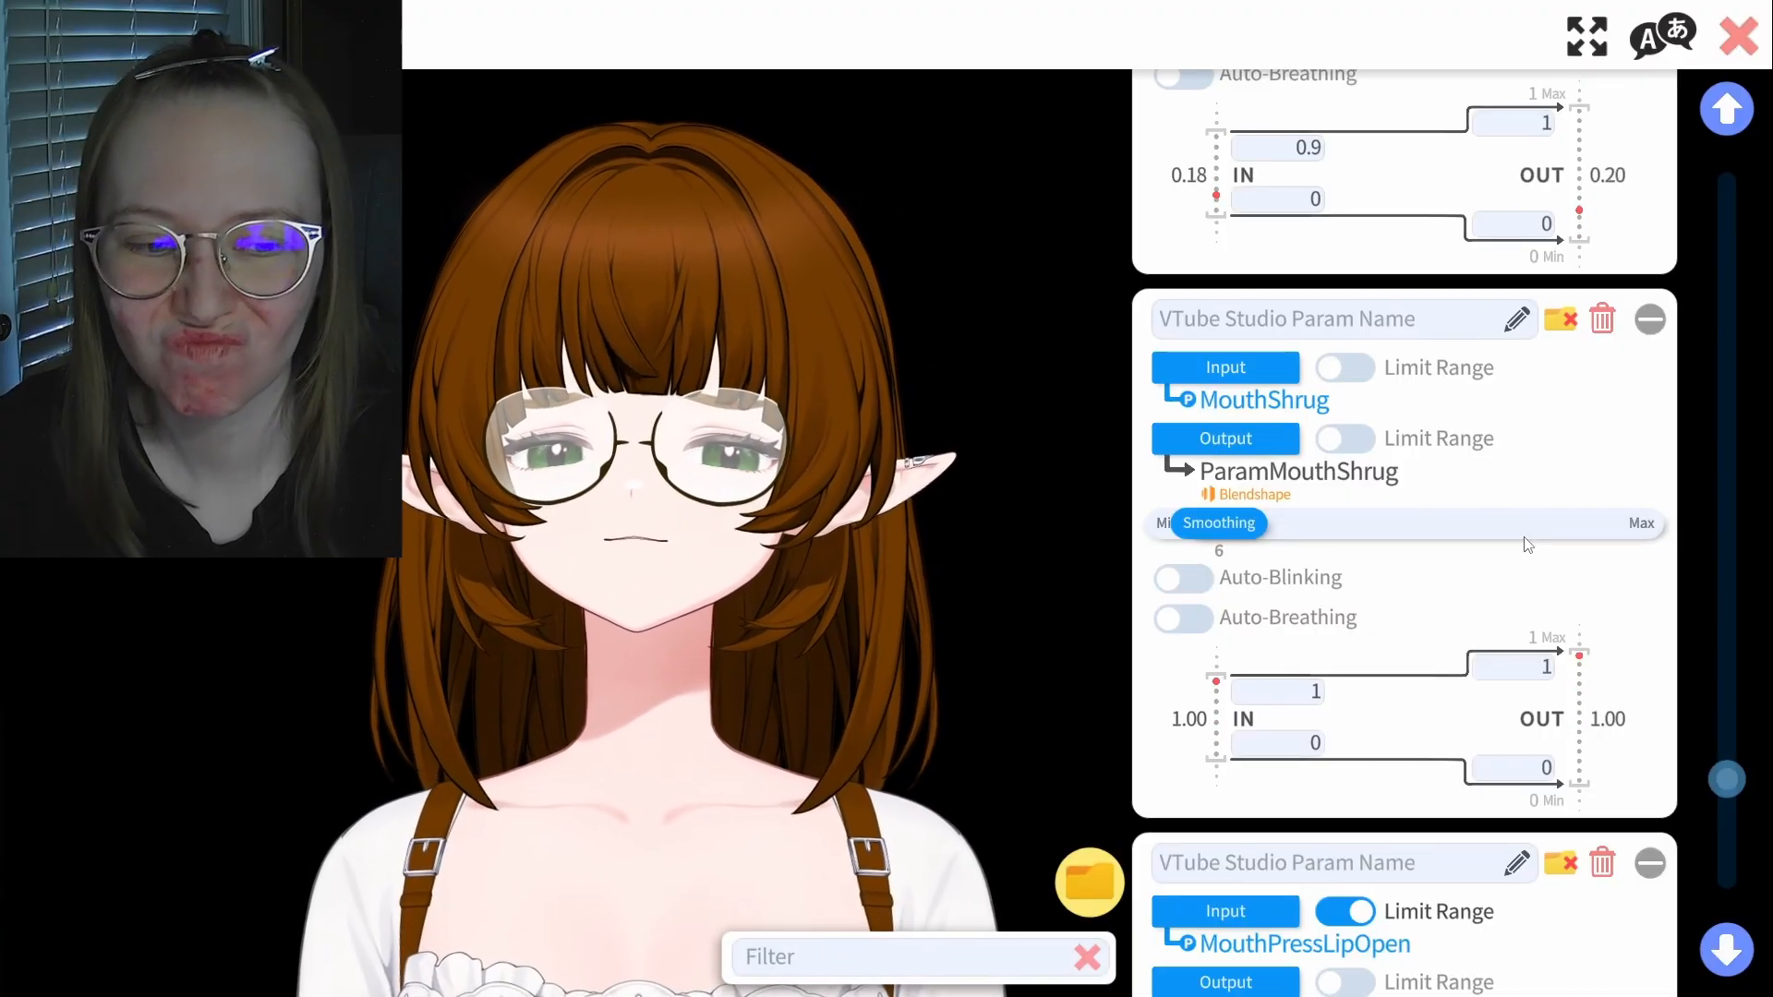
scroll(1527, 545, down, 6)
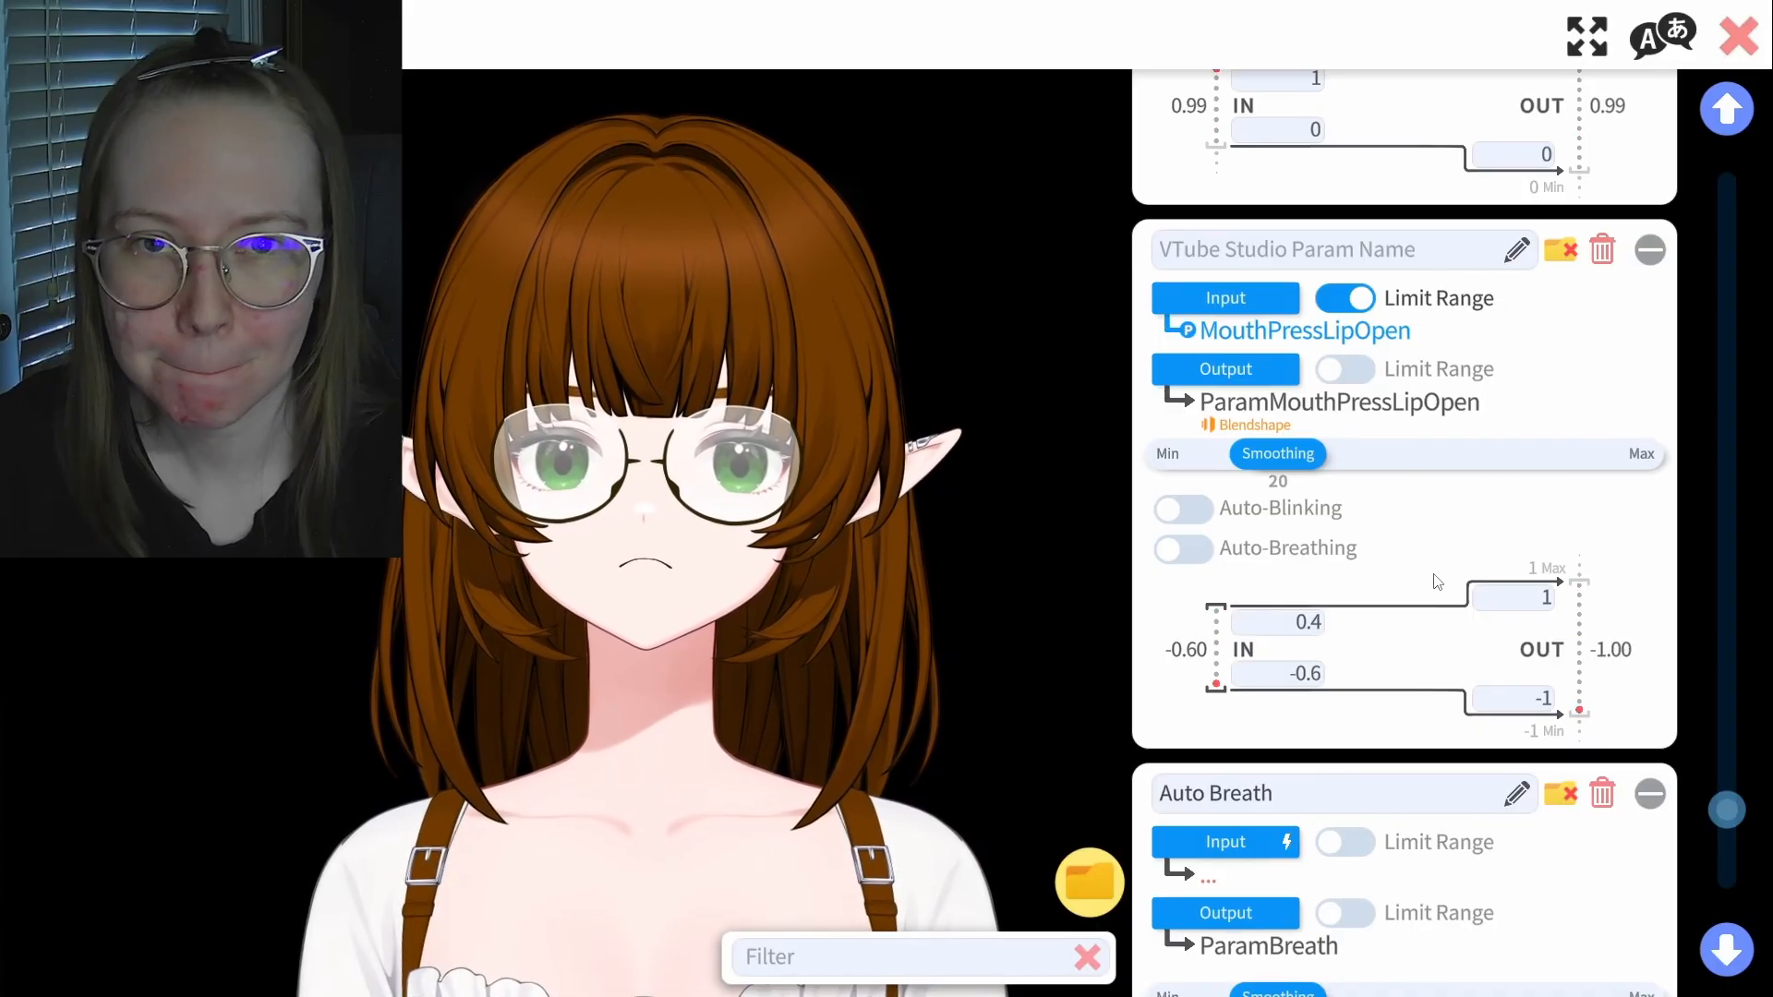
scroll(1459, 581, down, 2)
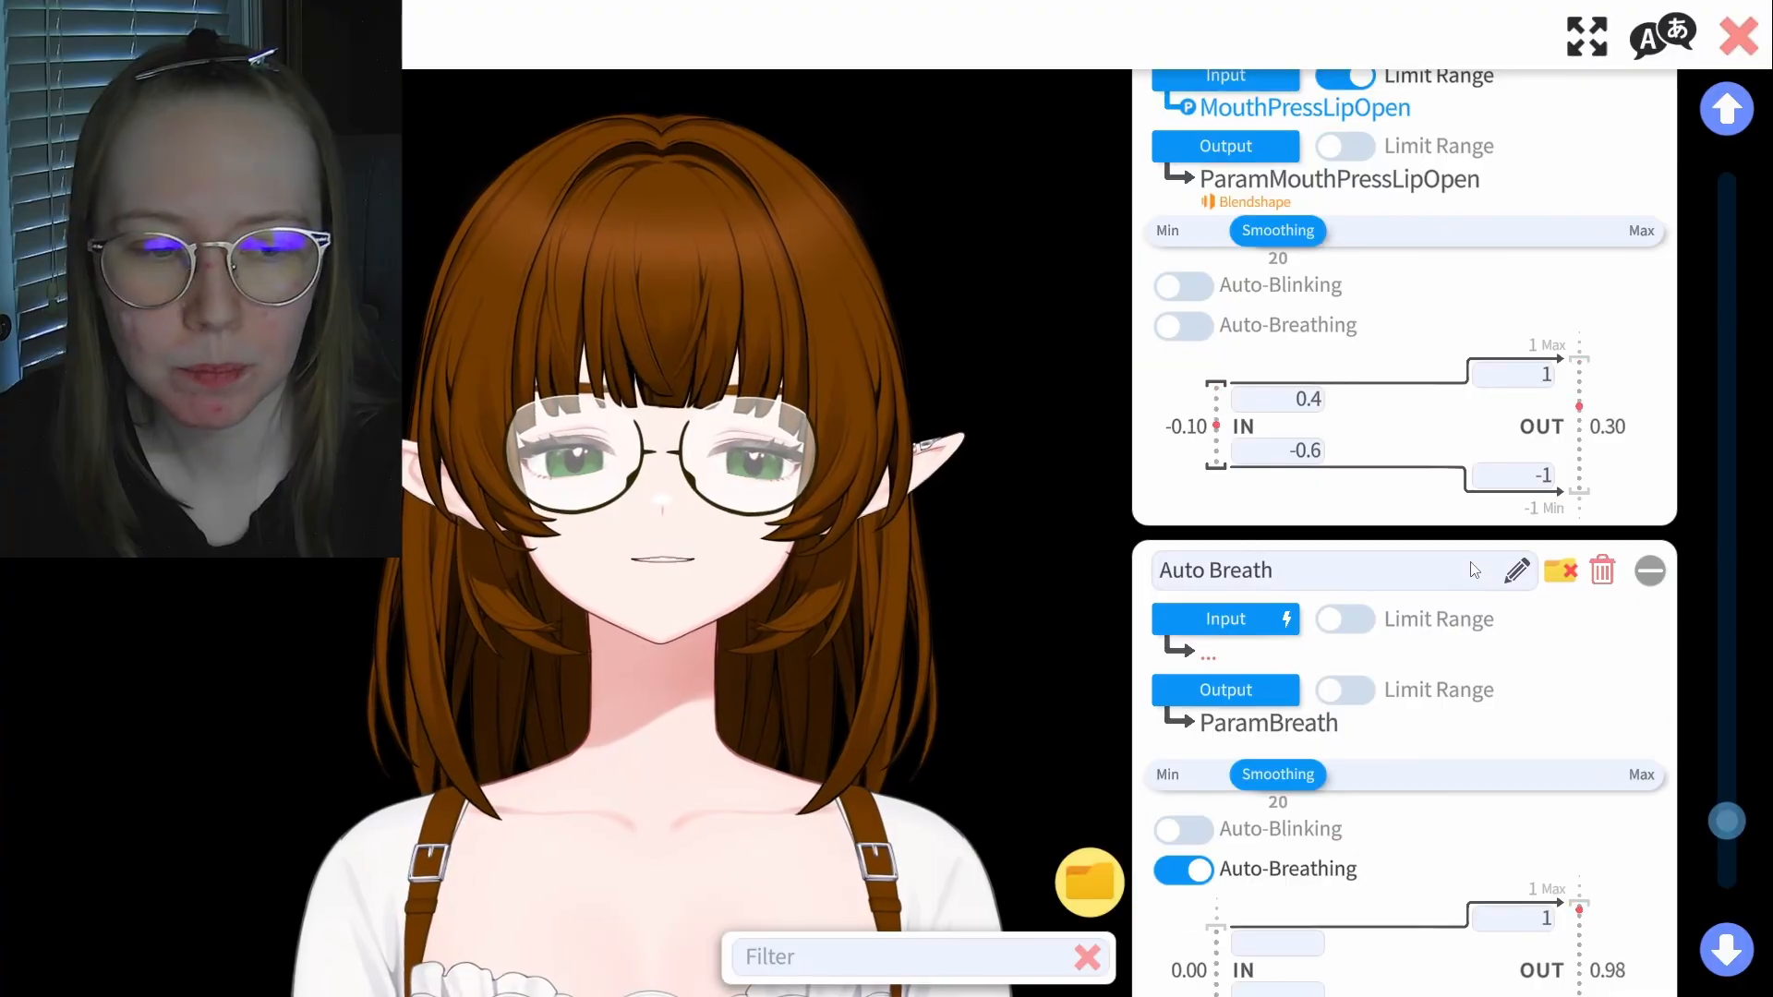
scroll(1475, 570, down, 2)
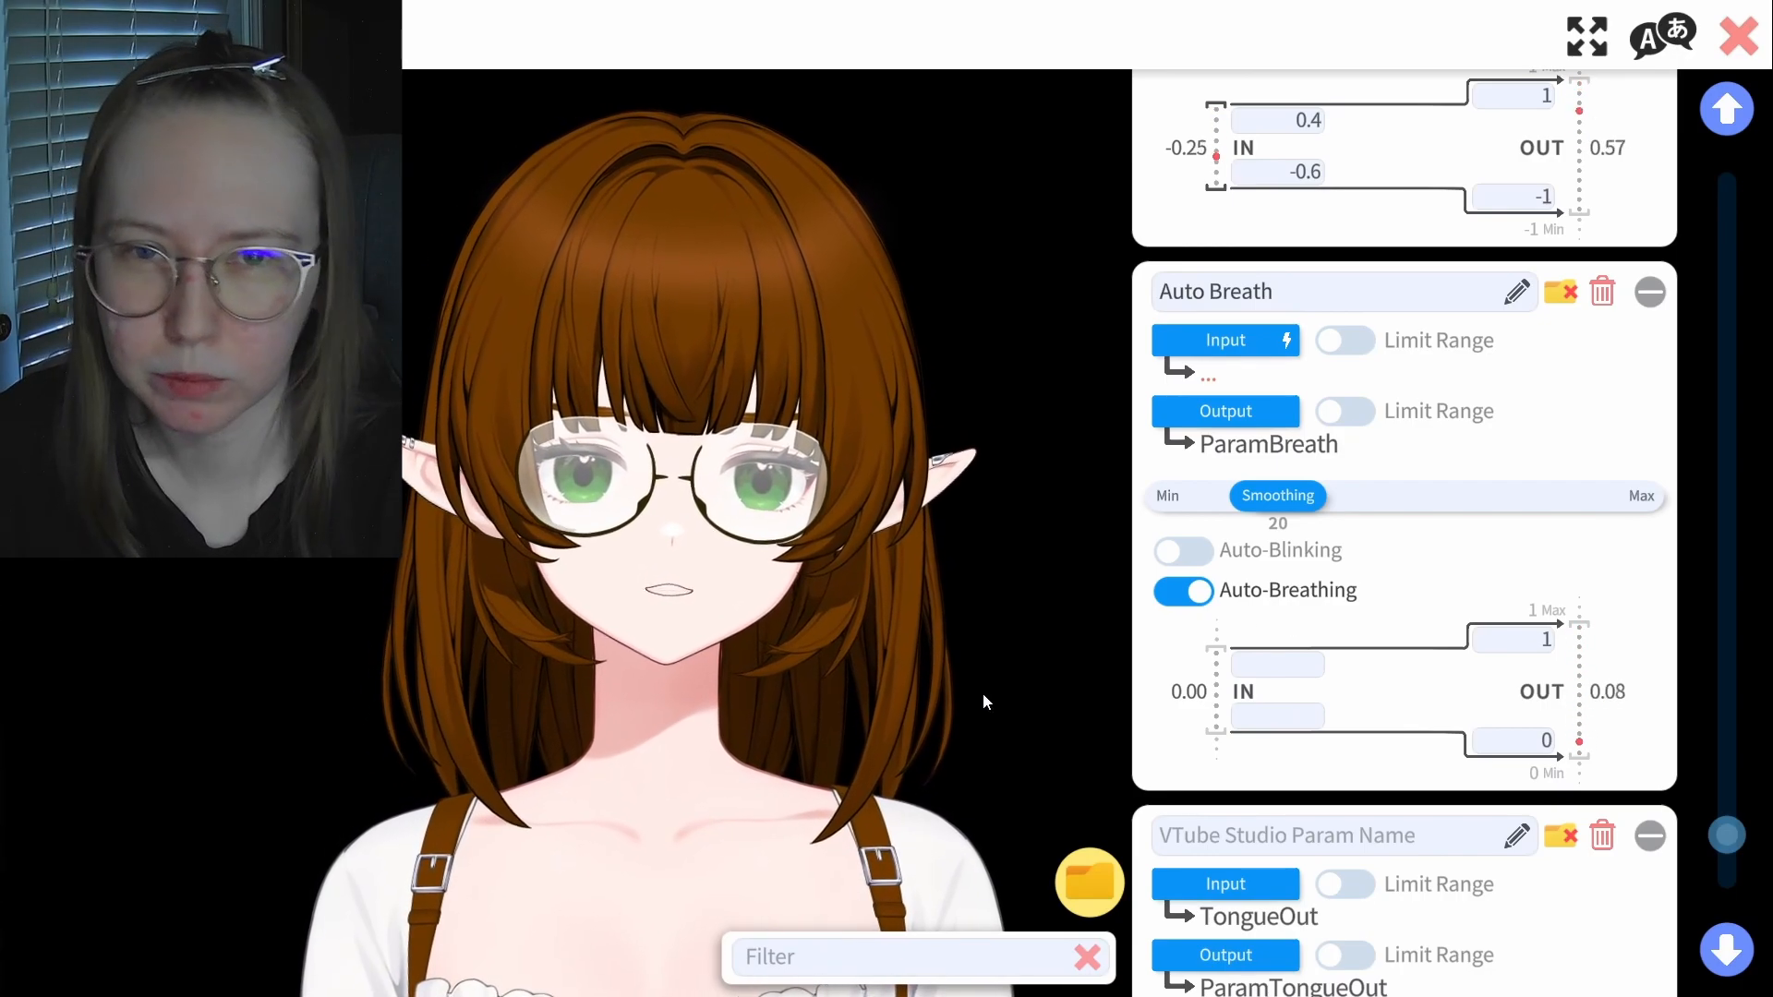
scroll(1456, 746, down, 5)
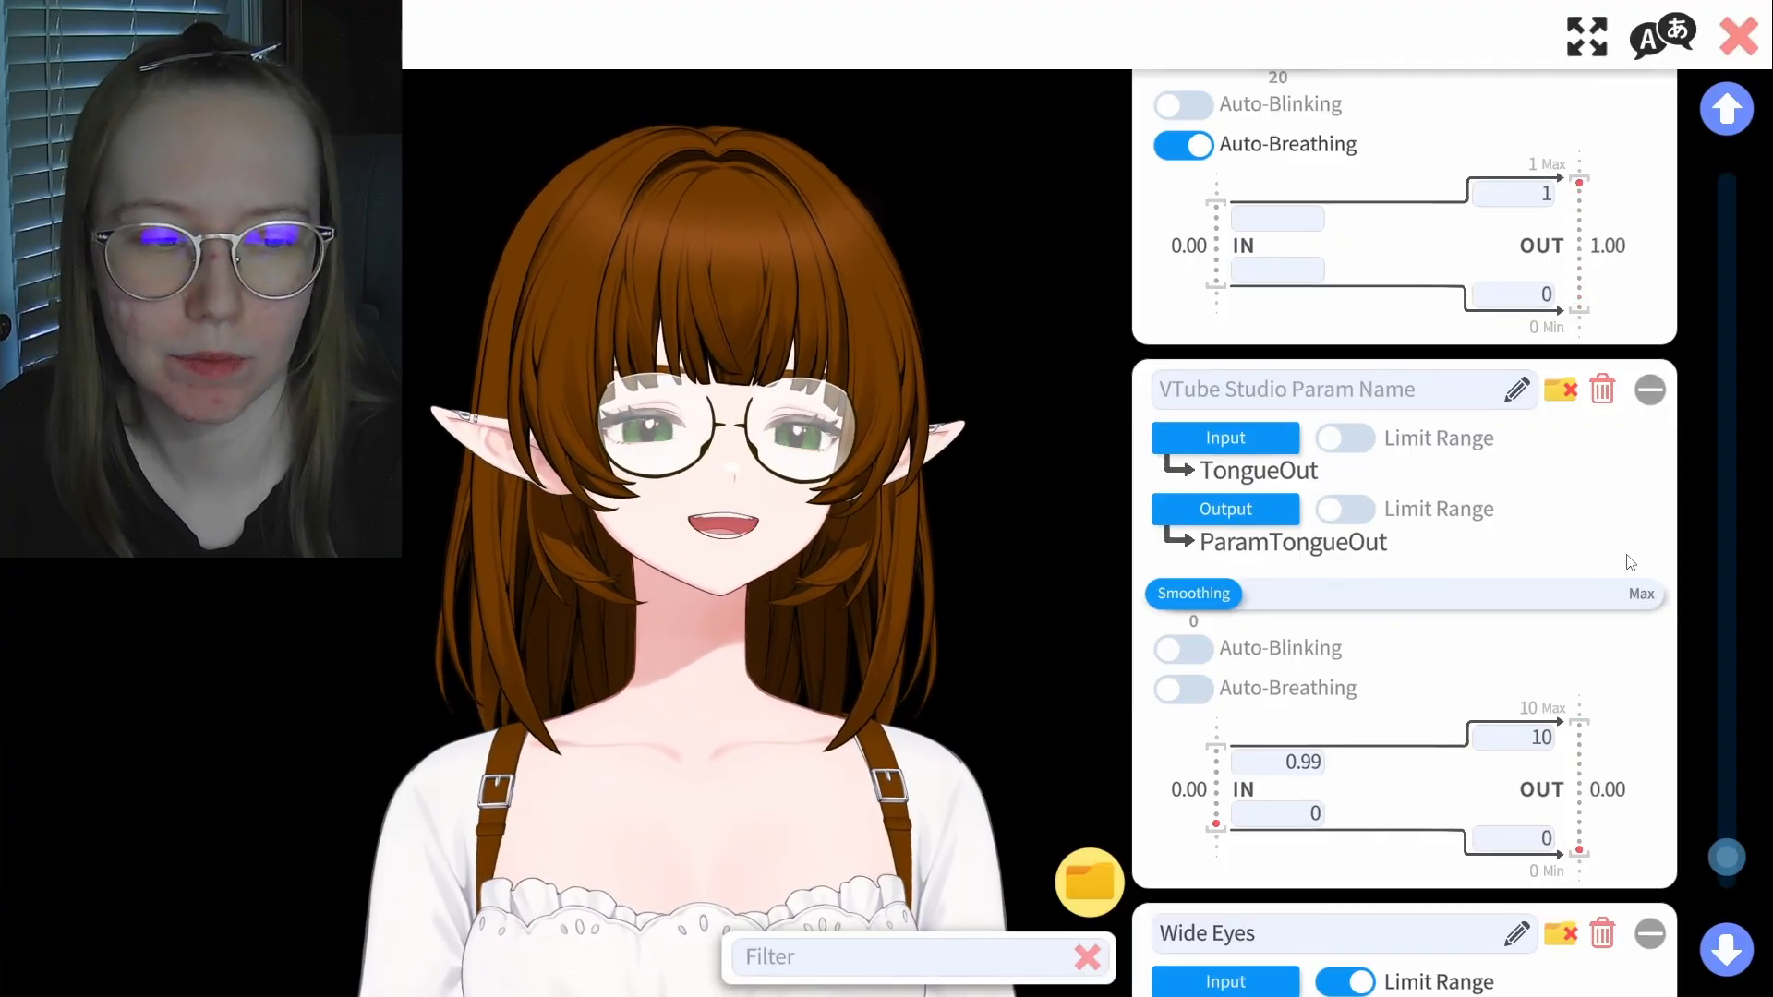
scroll(1630, 562, down, 5)
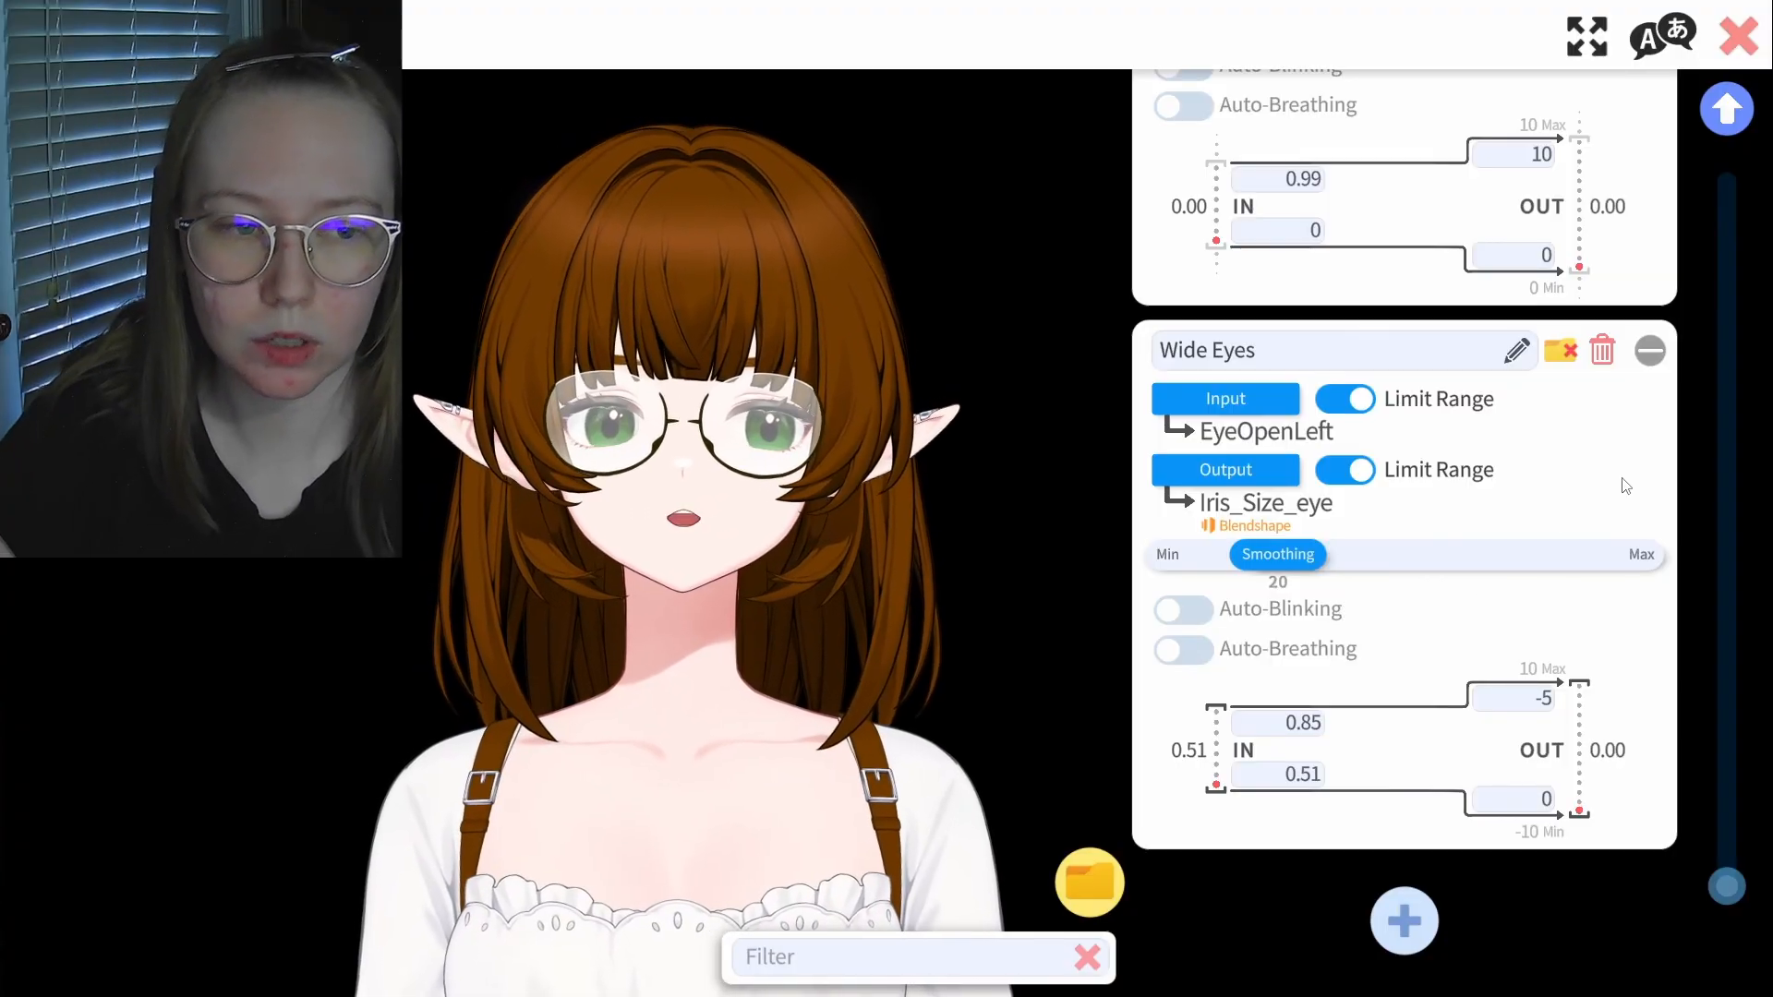
Inspect the face tracking inputs available for Wide Eyes around EyeOpenLeft and close the list without changing the selection
click(1244, 407)
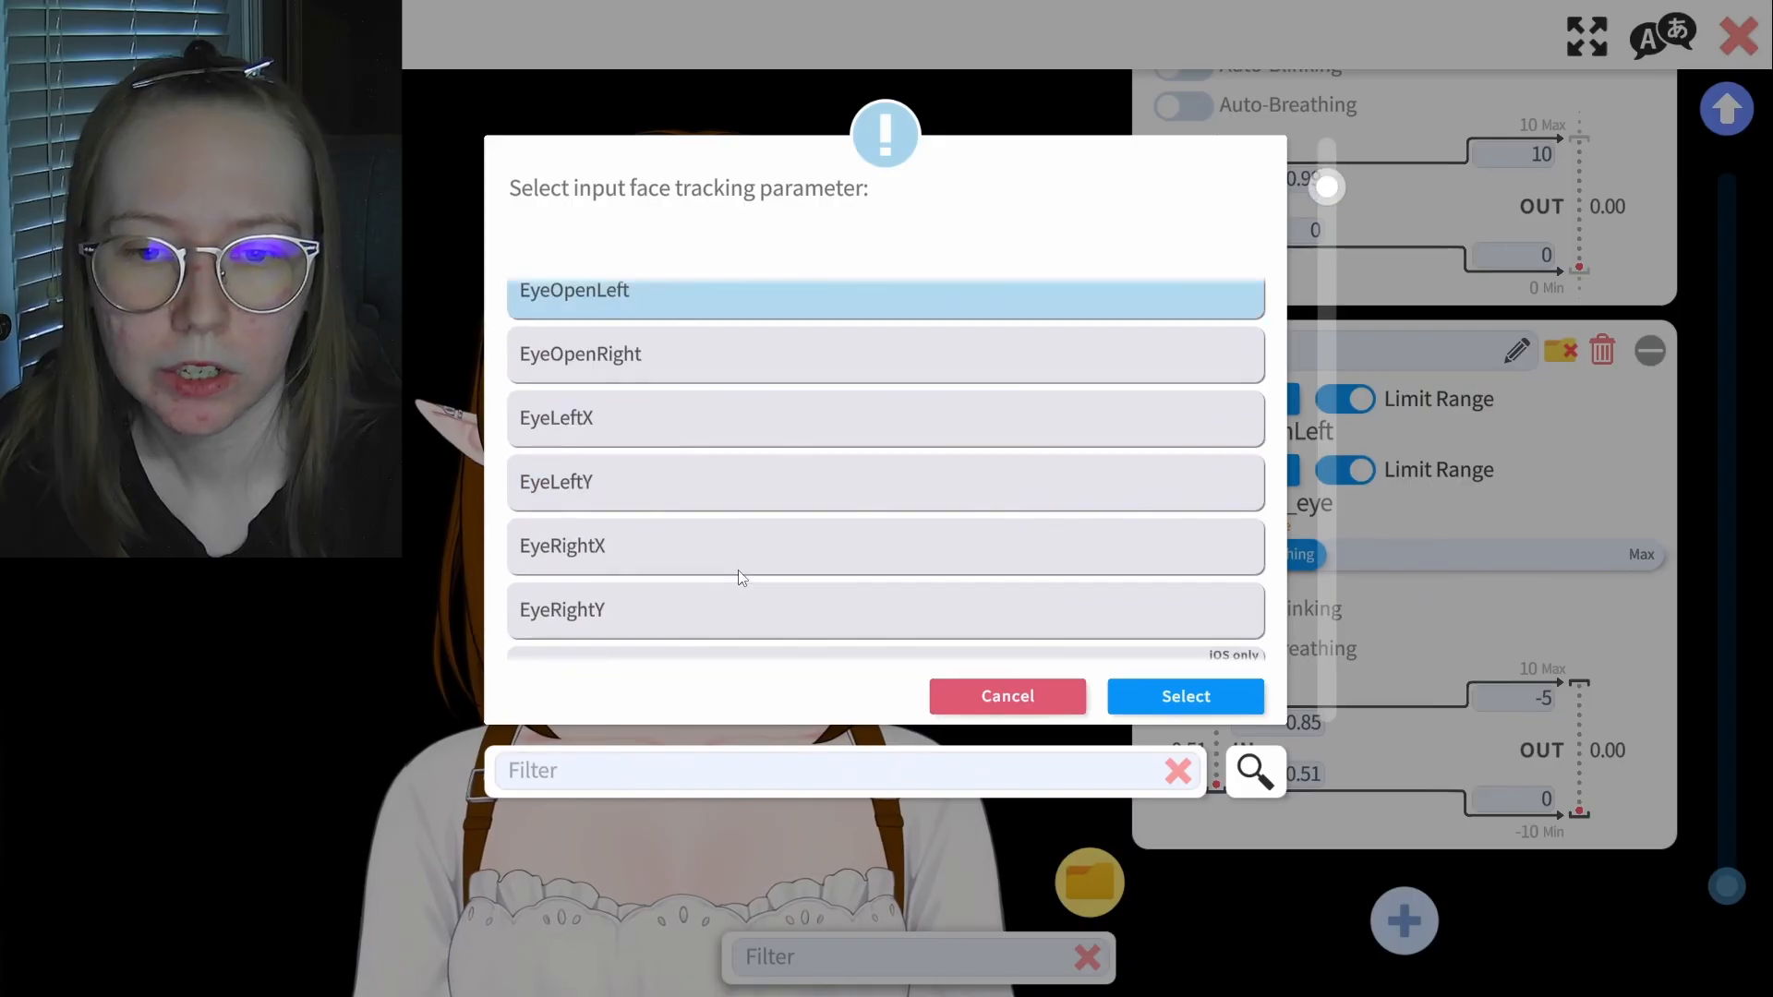
scroll(742, 578, up, 1)
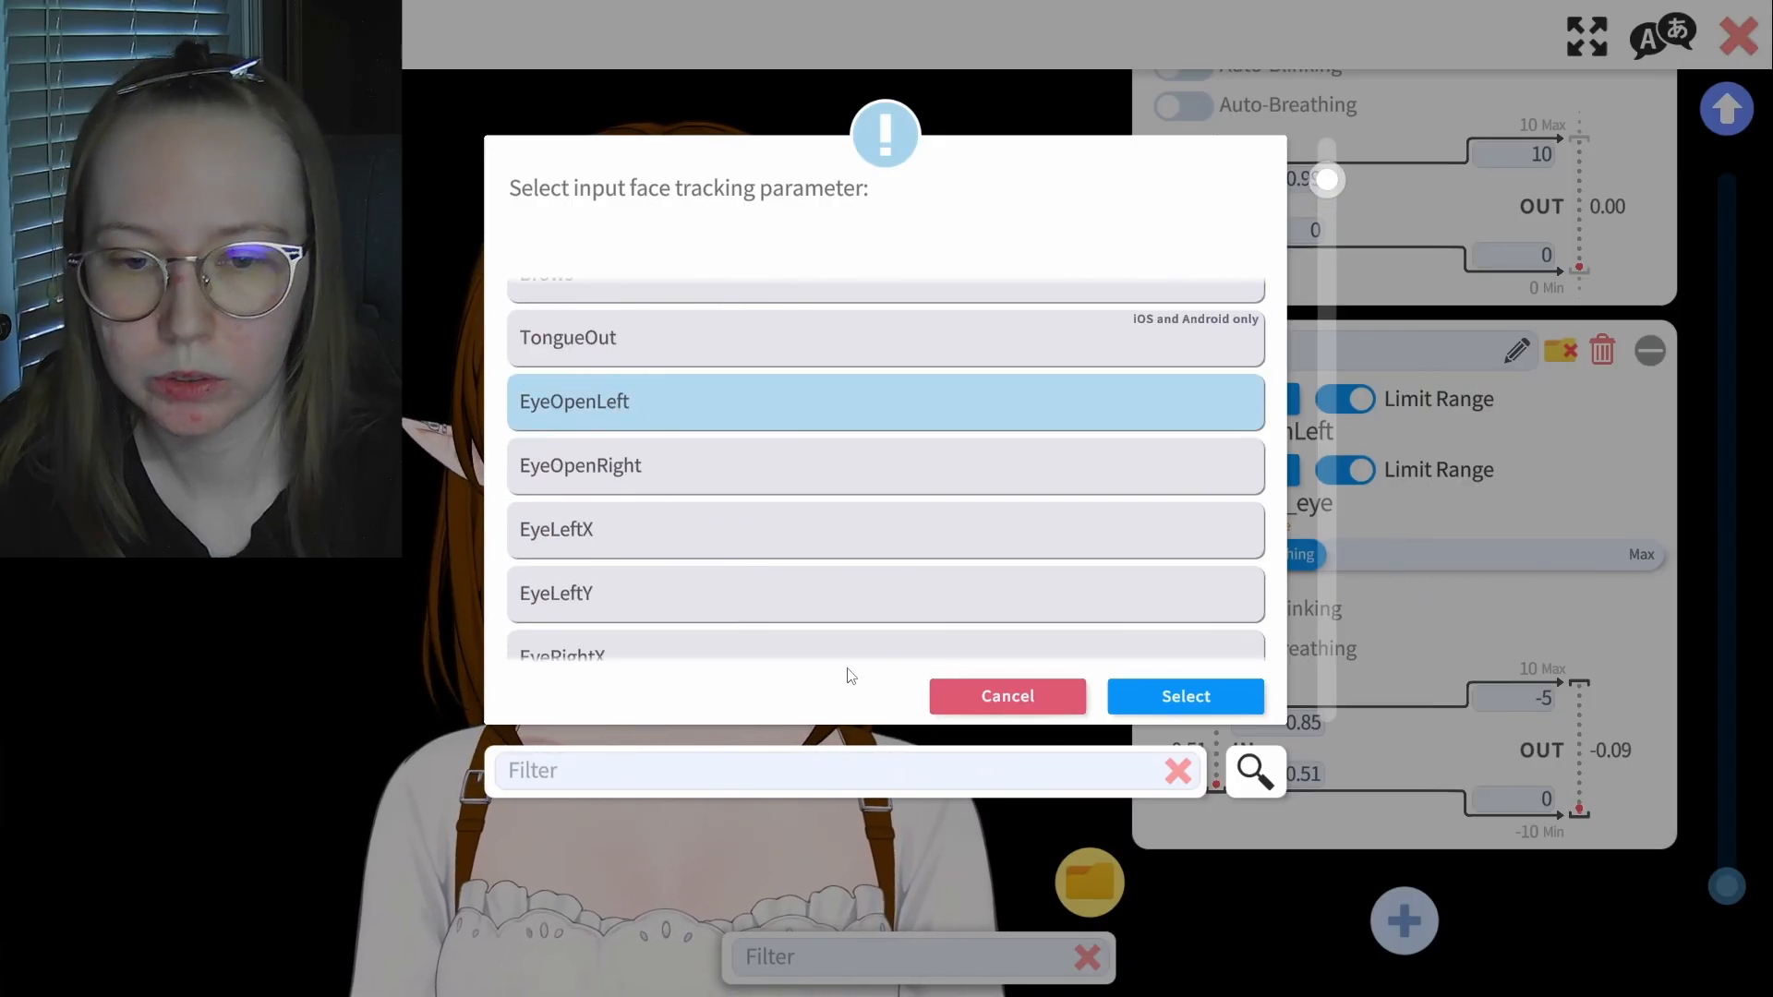
click(991, 704)
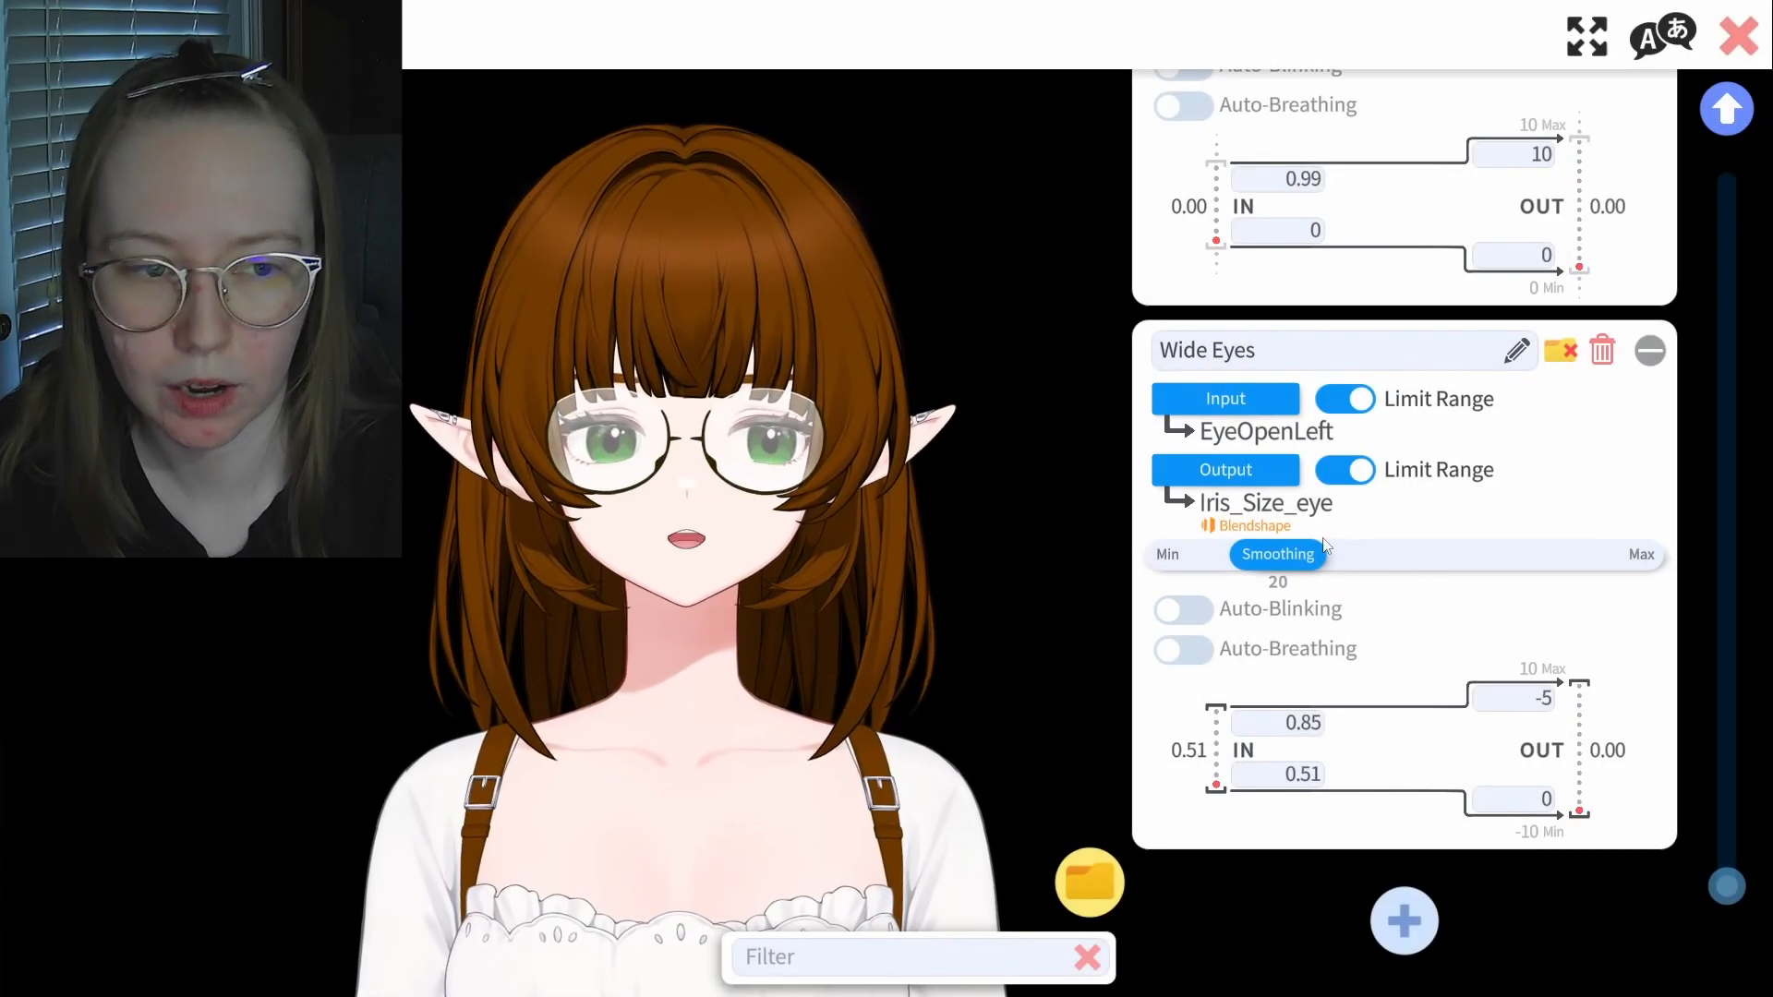
Look through the Live2D output parameters for Wide Eyes, locate Iris_Size, and close the list without changing the selection
click(1238, 471)
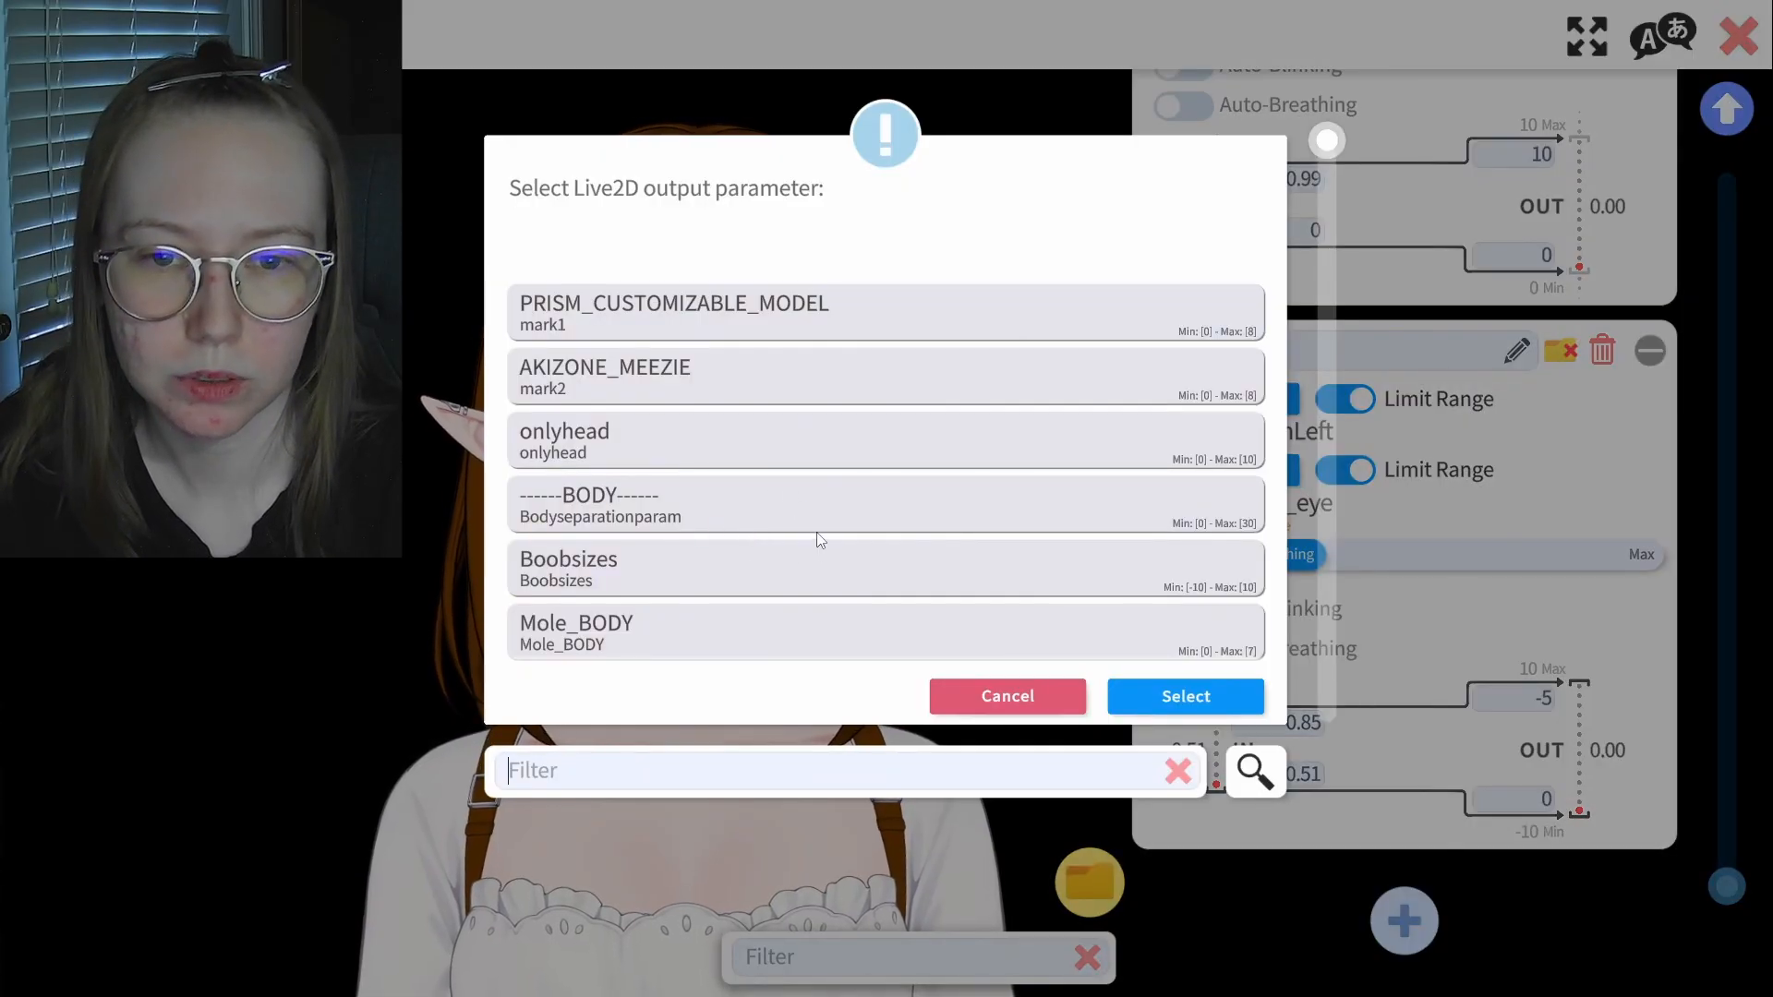
scroll(822, 540, down, 15)
scroll(781, 530, down, 8)
scroll(781, 530, up, 6)
scroll(781, 530, down, 15)
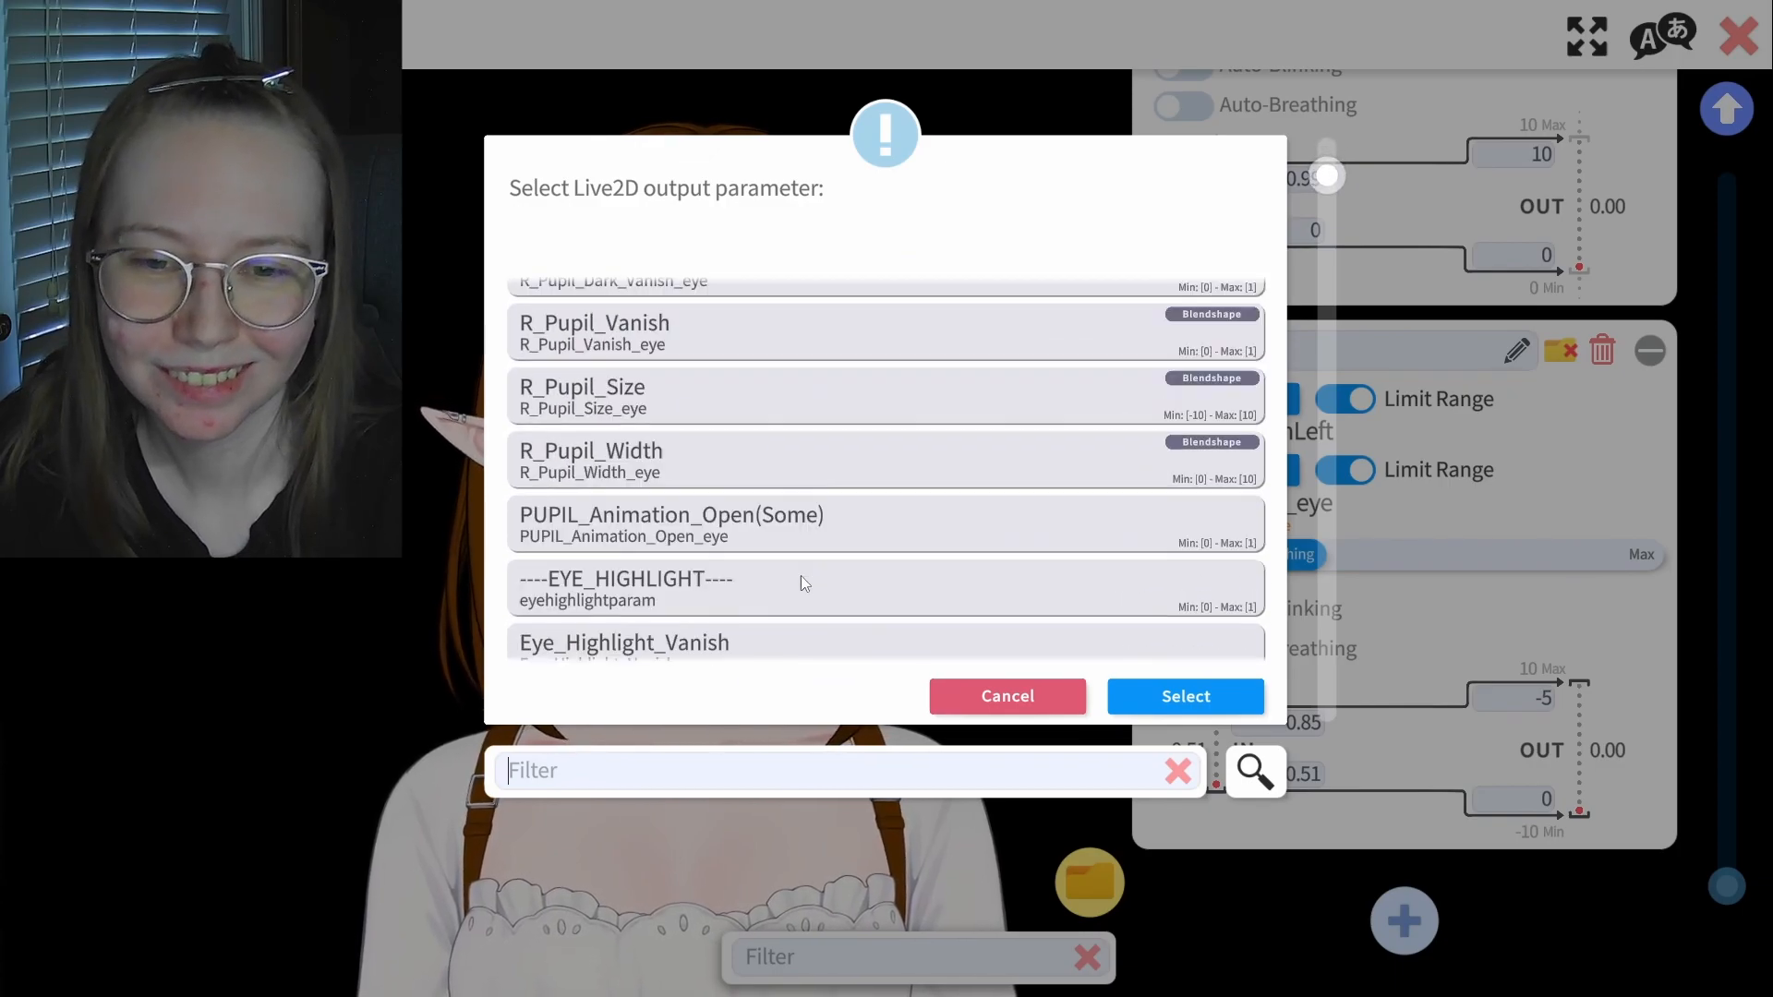
scroll(790, 545, down, 15)
scroll(785, 532, up, 10)
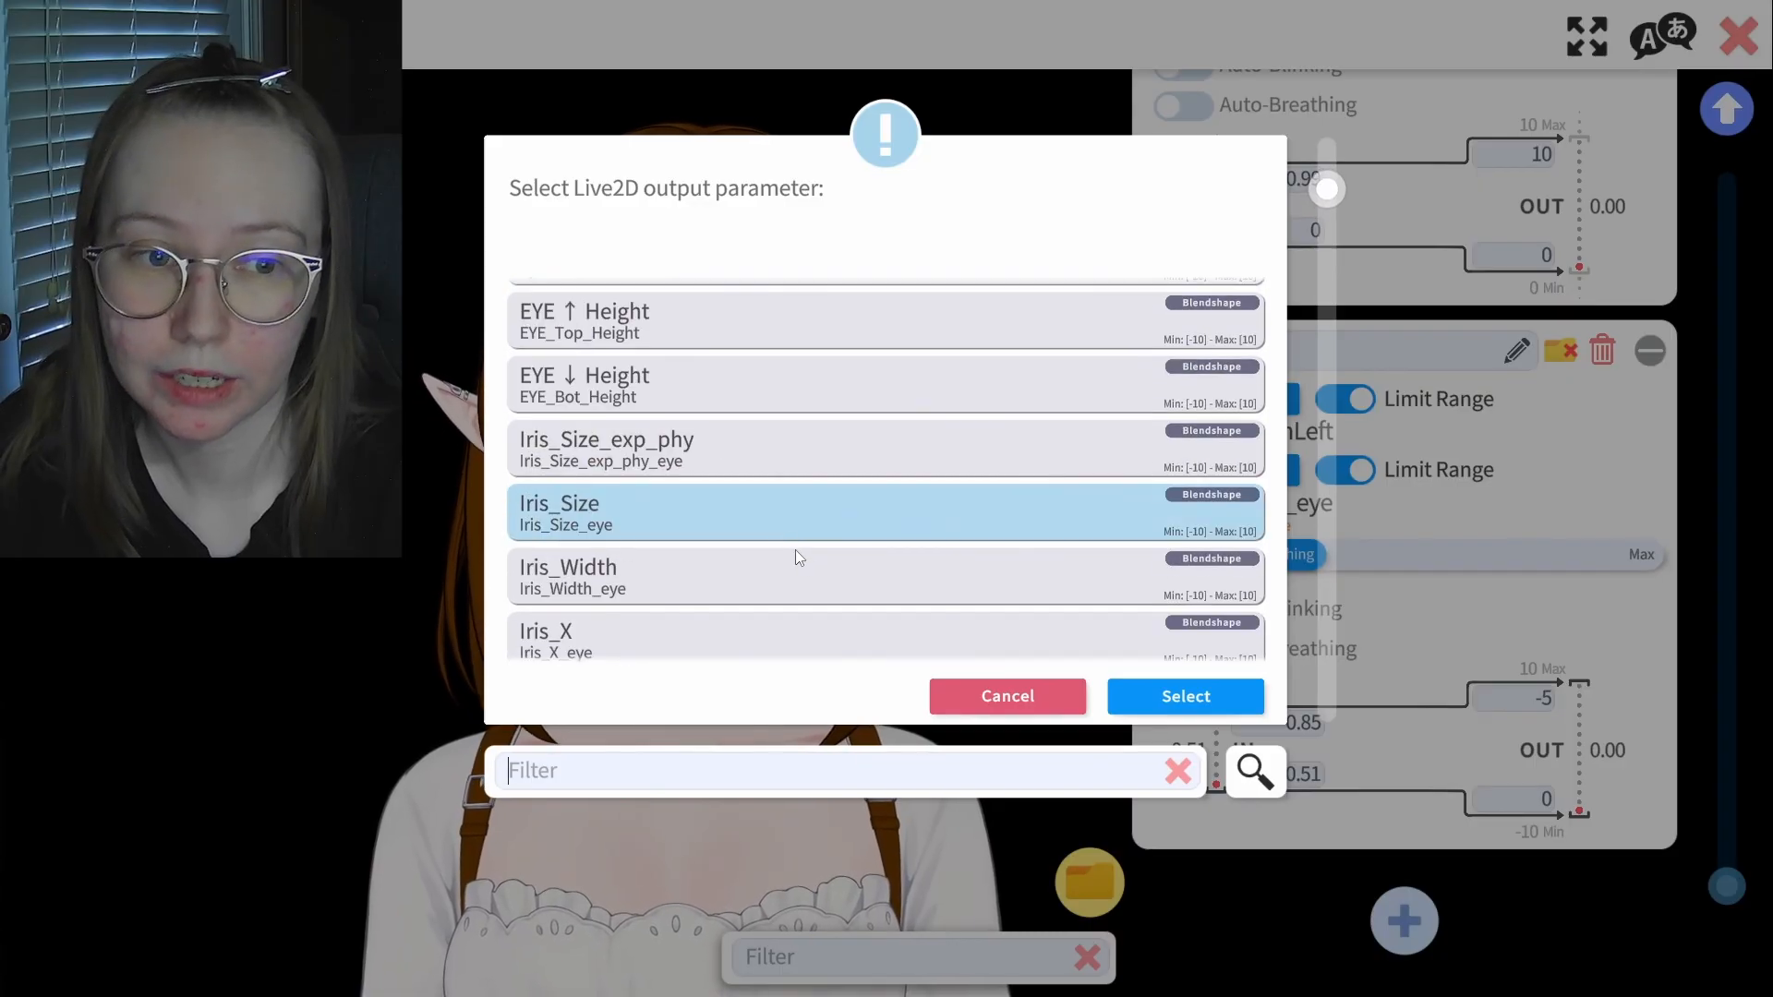
click(1035, 698)
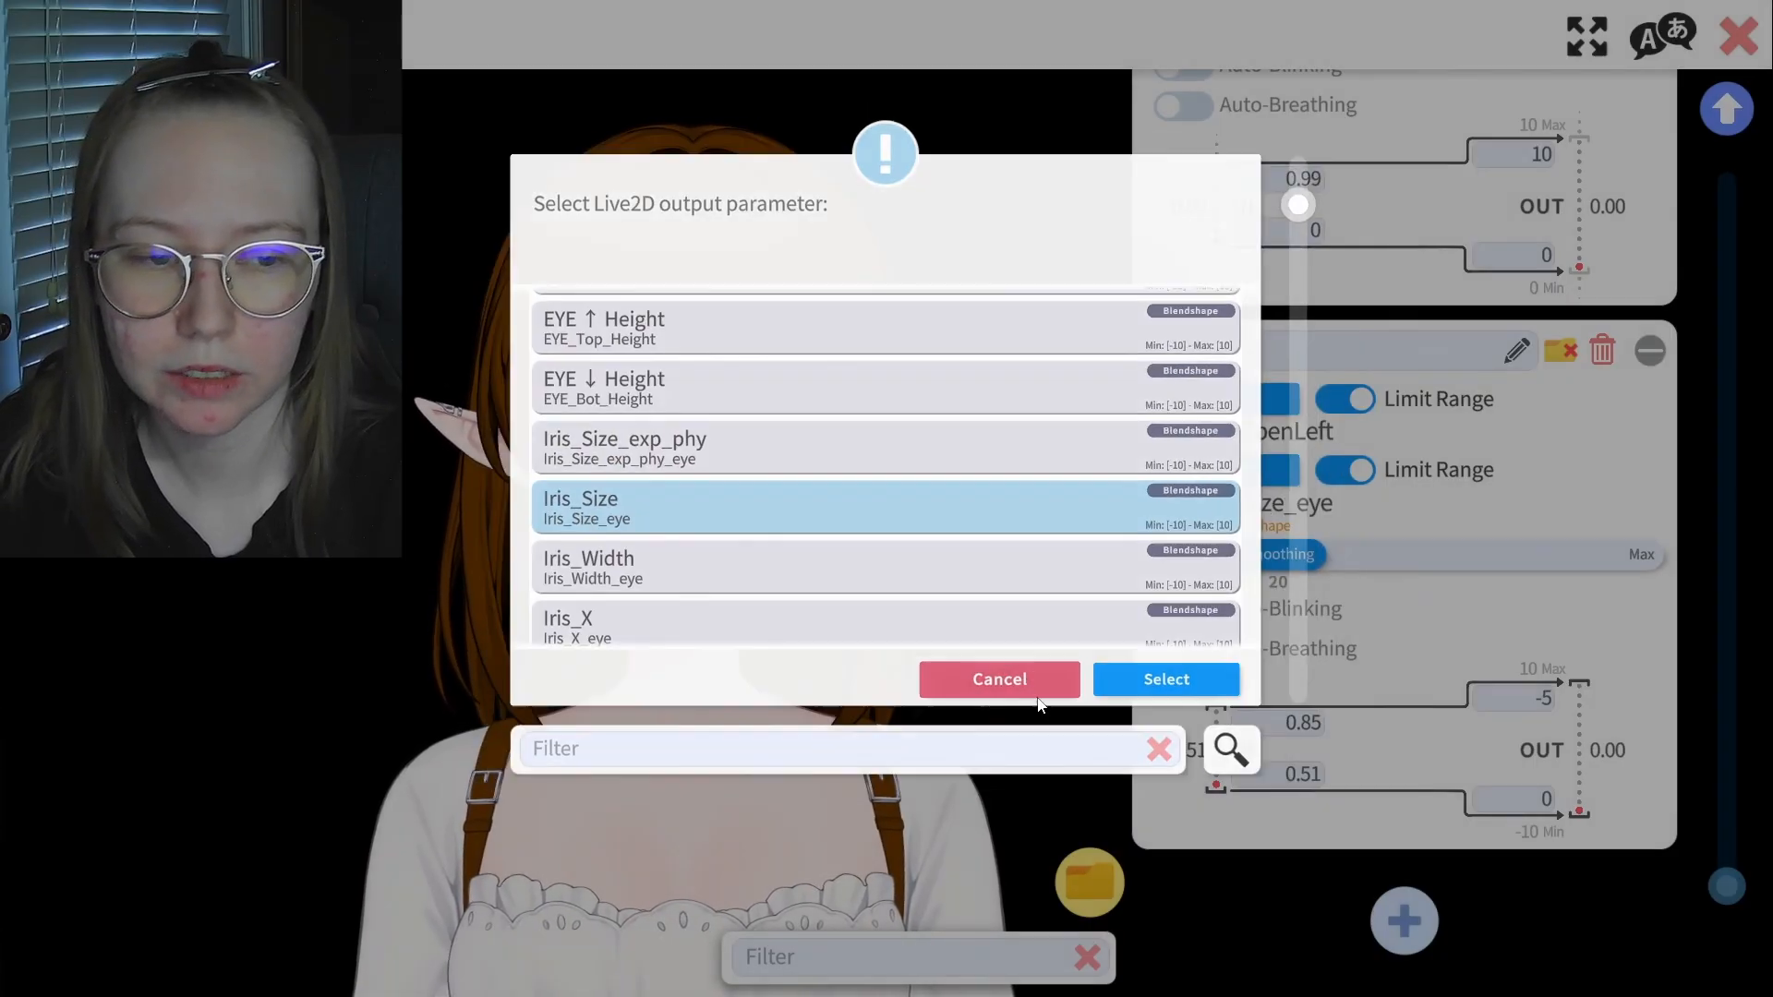